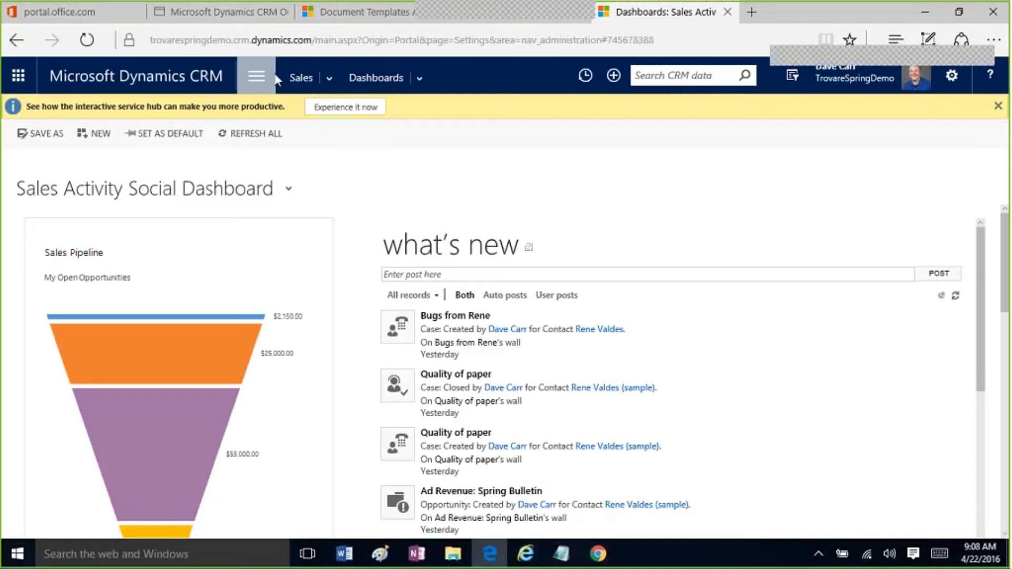
{"action": "left_click", "coordinate": [258, 77]}
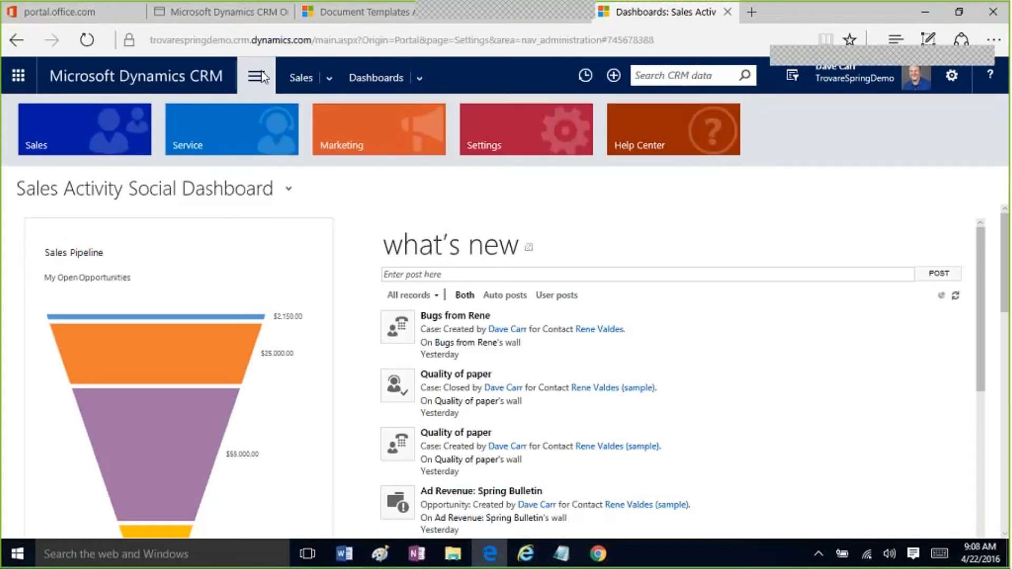
{"action": "left_click", "coordinate": [329, 79]}
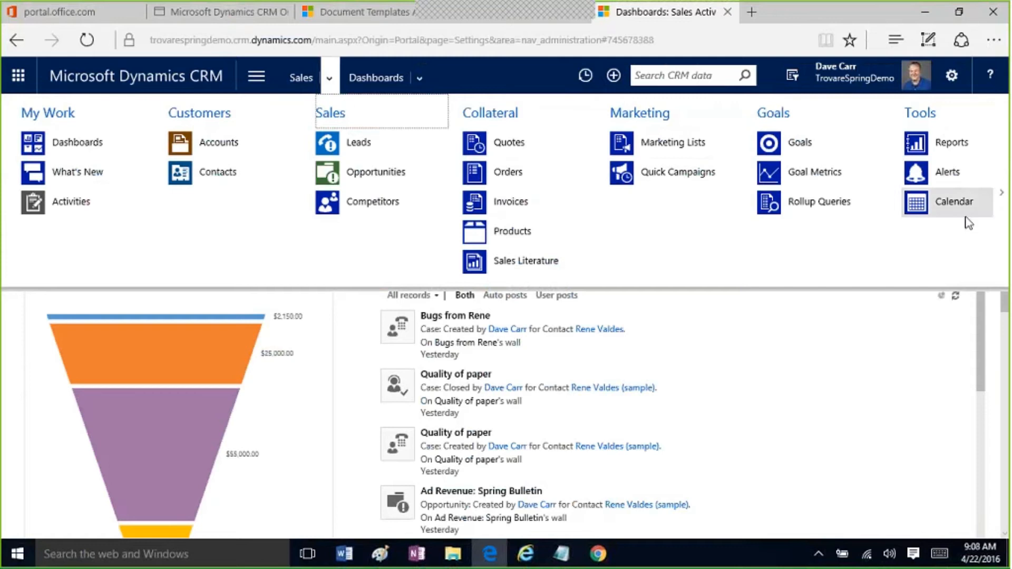
{"action": "left_click", "coordinate": [1001, 194]}
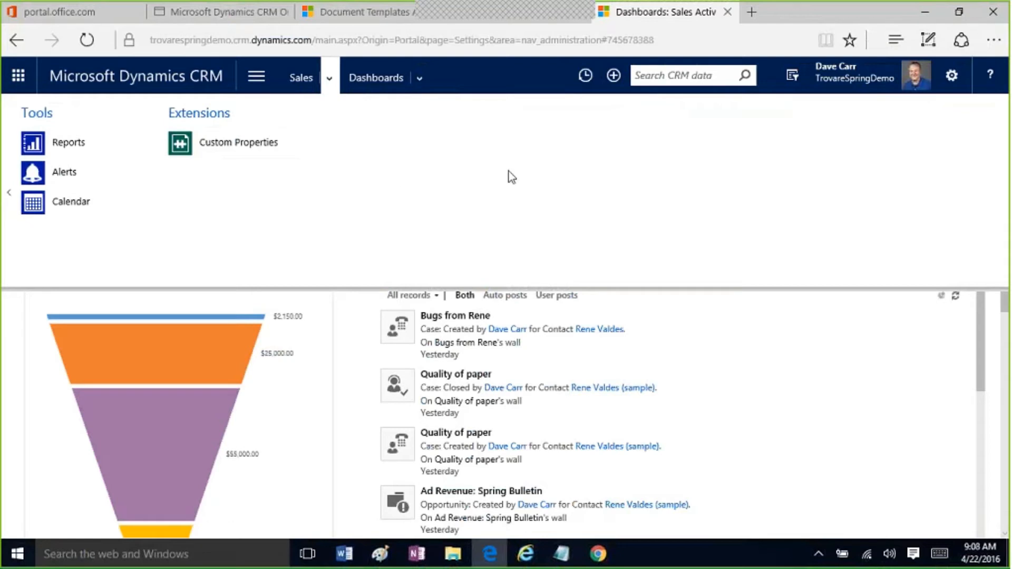
{"action": "left_click", "coordinate": [719, 301]}
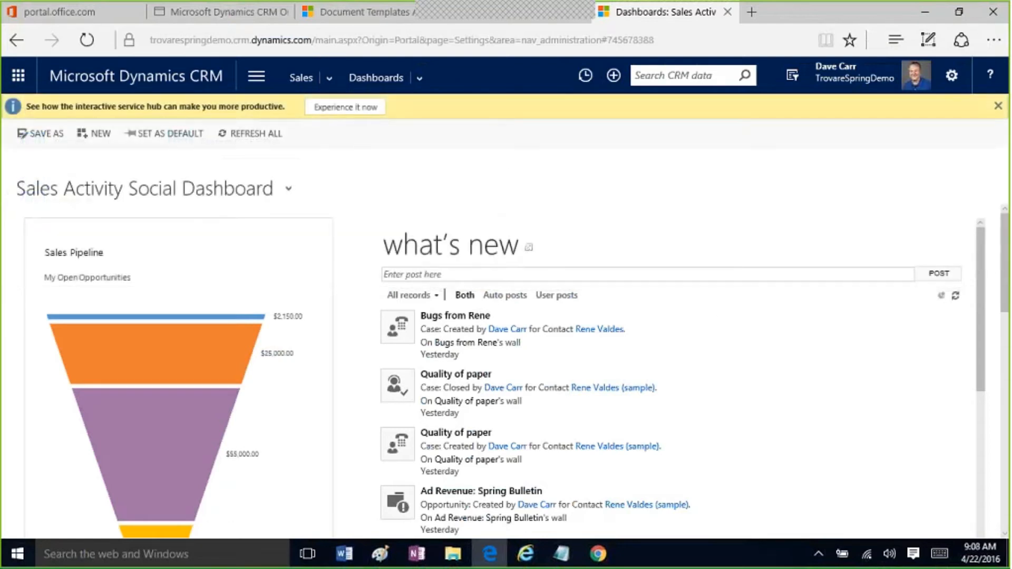
- Open the list of document templates in the Settings area and select the Account Summary Word template
{"action": "left_click", "coordinate": [258, 79]}
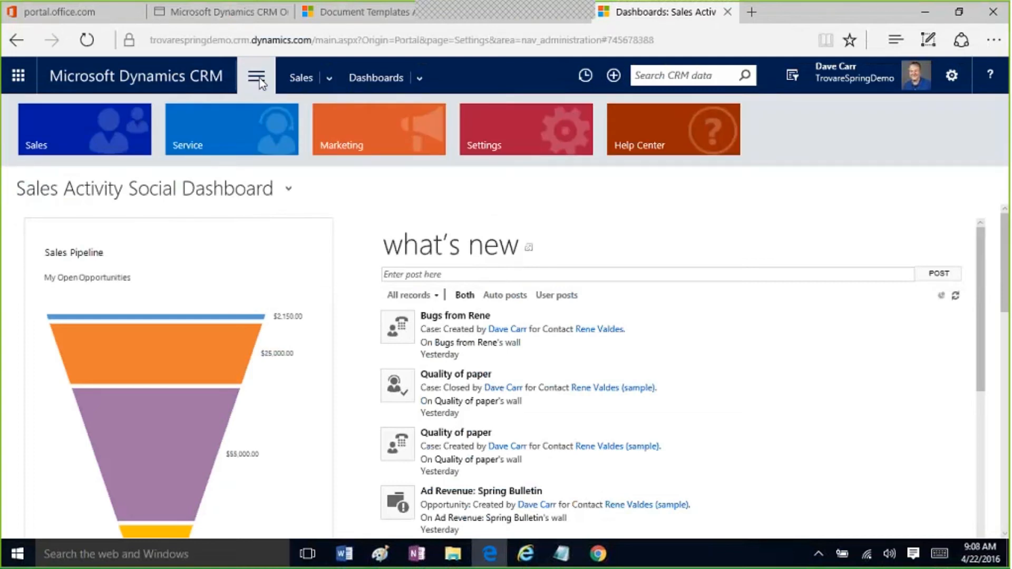
{"action": "left_click", "coordinate": [495, 126]}
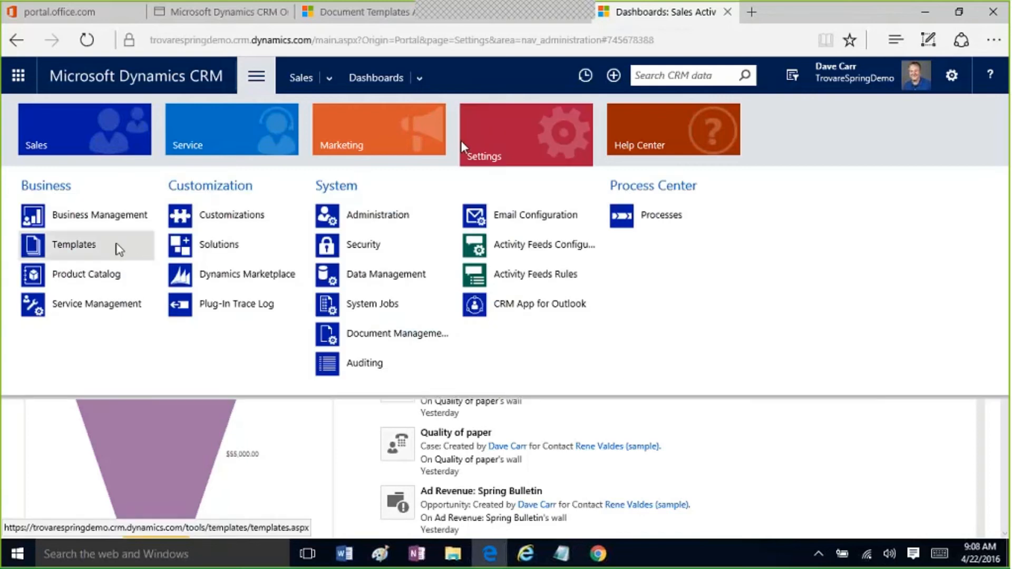
{"action": "left_click", "coordinate": [120, 249]}
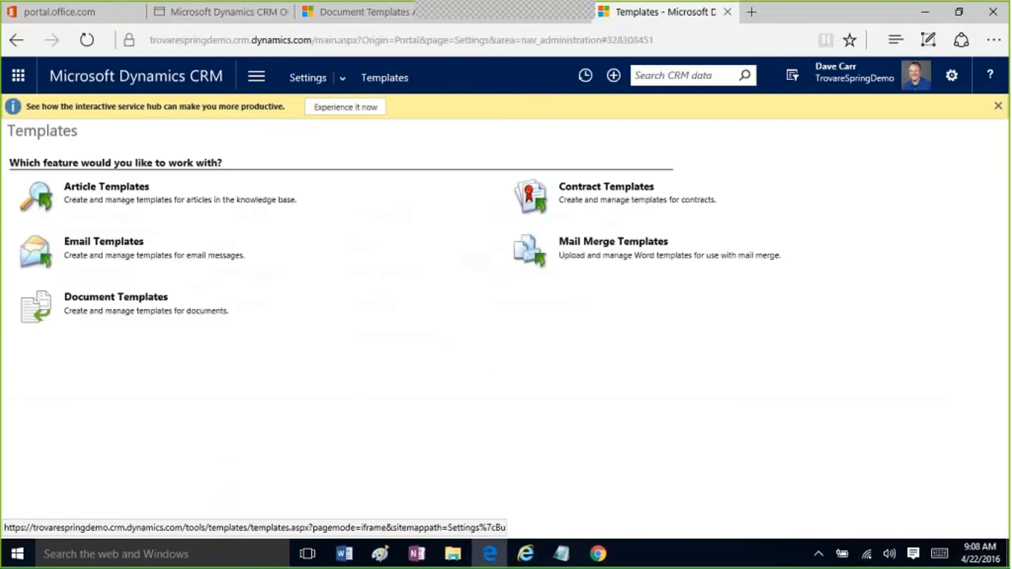
{"action": "left_click", "coordinate": [118, 299]}
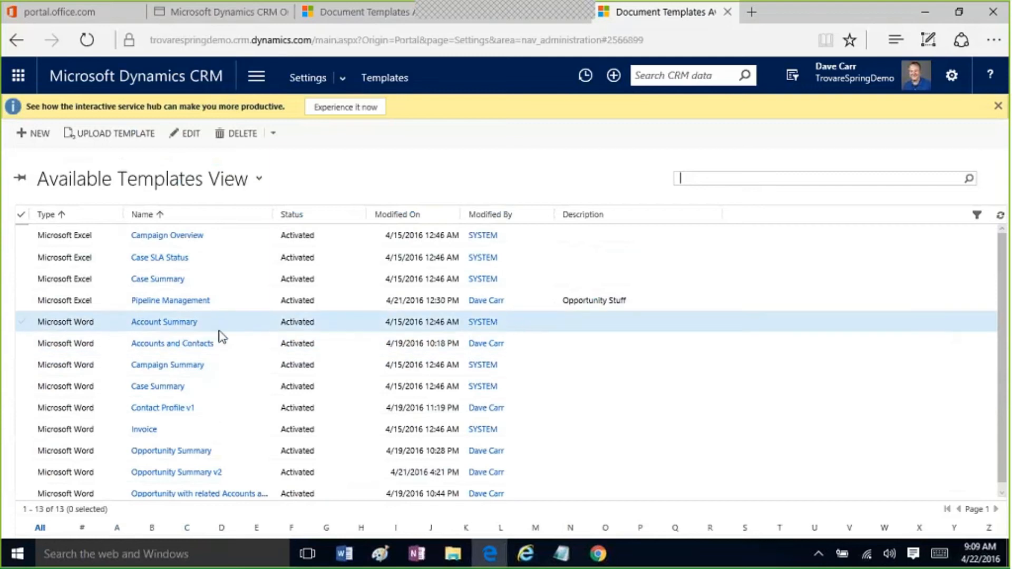
{"action": "left_click", "coordinate": [249, 326]}
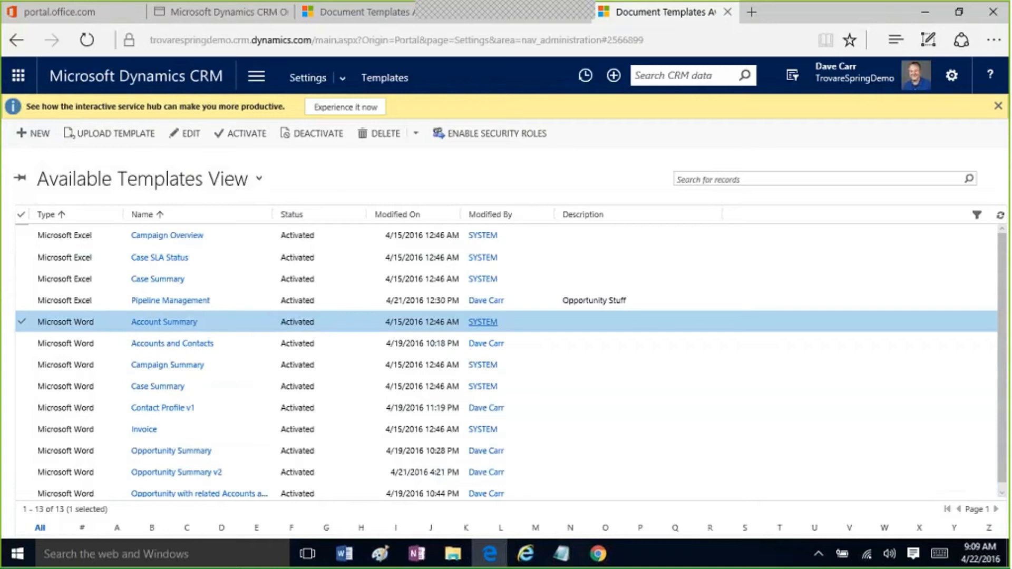
- Open the A. Datum Corporation account record from the Sales area's active accounts
{"action": "left_click", "coordinate": [262, 83]}
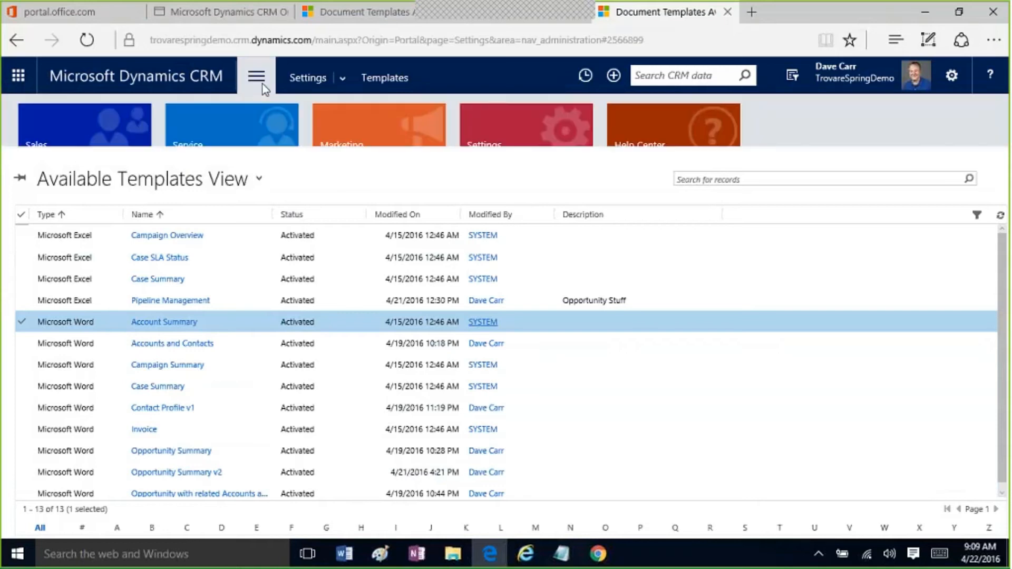
{"action": "left_click", "coordinate": [133, 128]}
{"action": "left_click", "coordinate": [216, 215]}
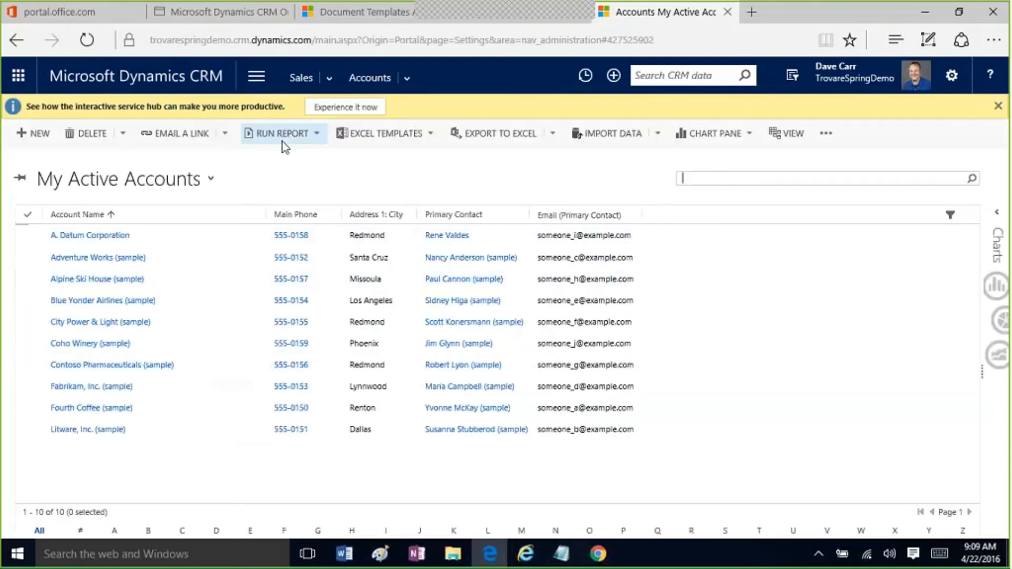
{"action": "left_click", "coordinate": [210, 238]}
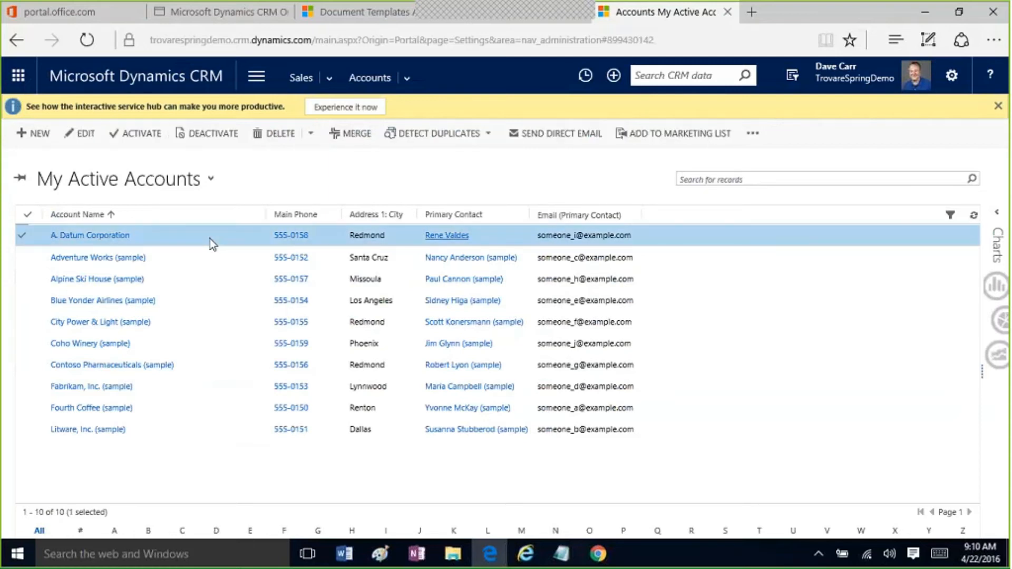
{"action": "double_click", "coordinate": [210, 239]}
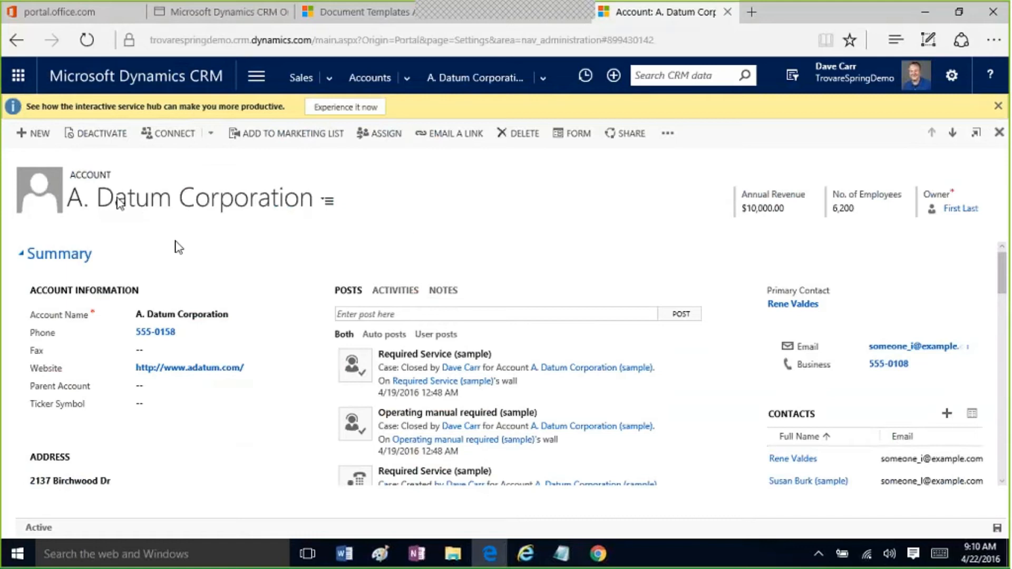
- Generate a Word document for the account from the Account Summary template, open it and enable editing
{"action": "left_click", "coordinate": [670, 135]}
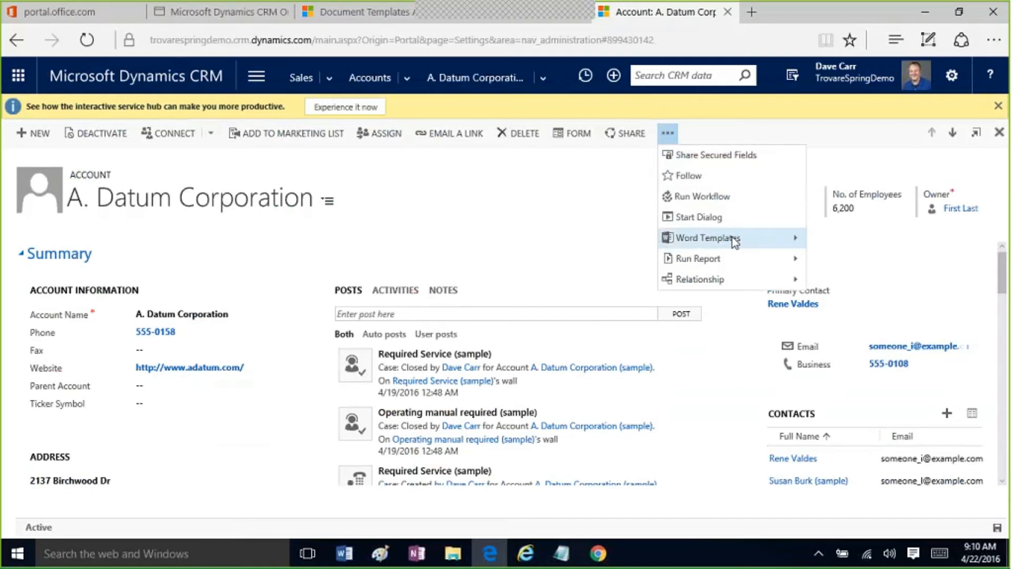
{"action": "left_click", "coordinate": [732, 238]}
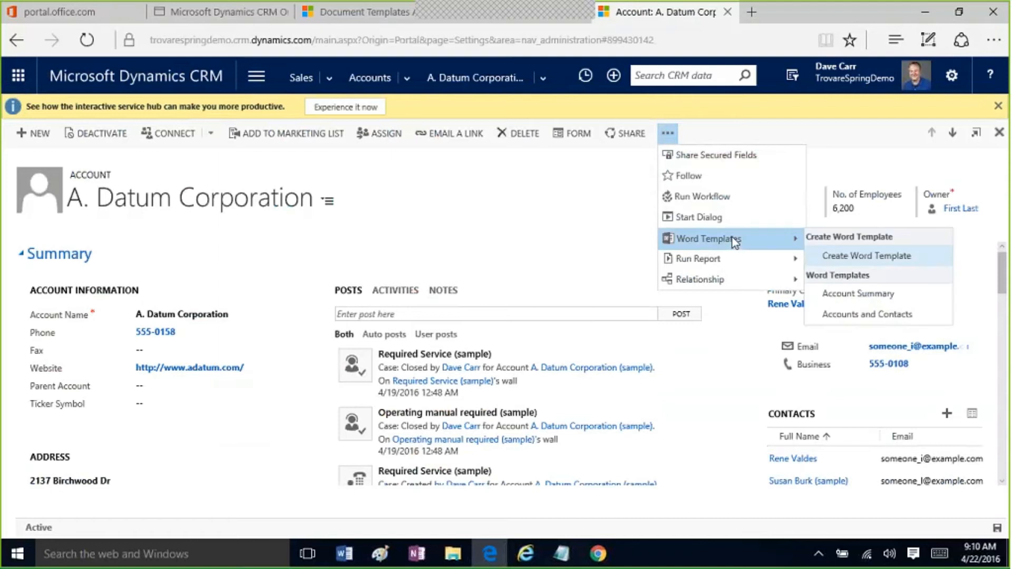
{"action": "left_click", "coordinate": [903, 293]}
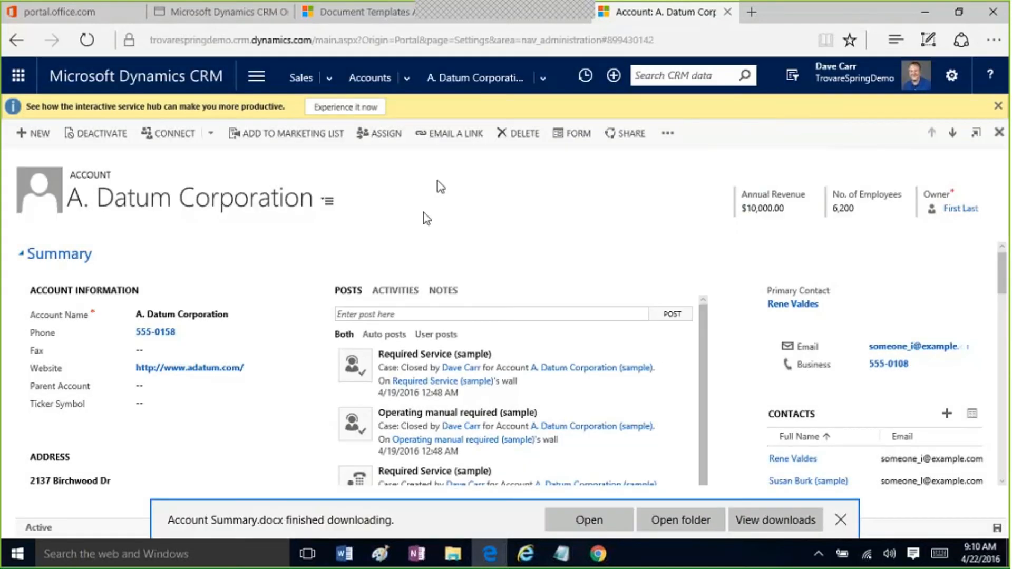
{"action": "left_click", "coordinate": [582, 515]}
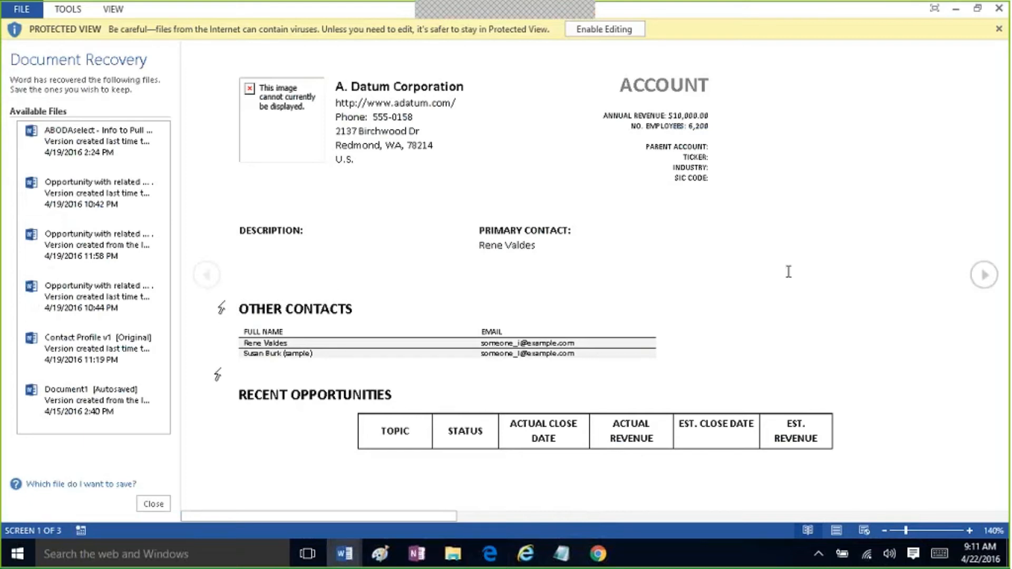
{"action": "left_click", "coordinate": [603, 30]}
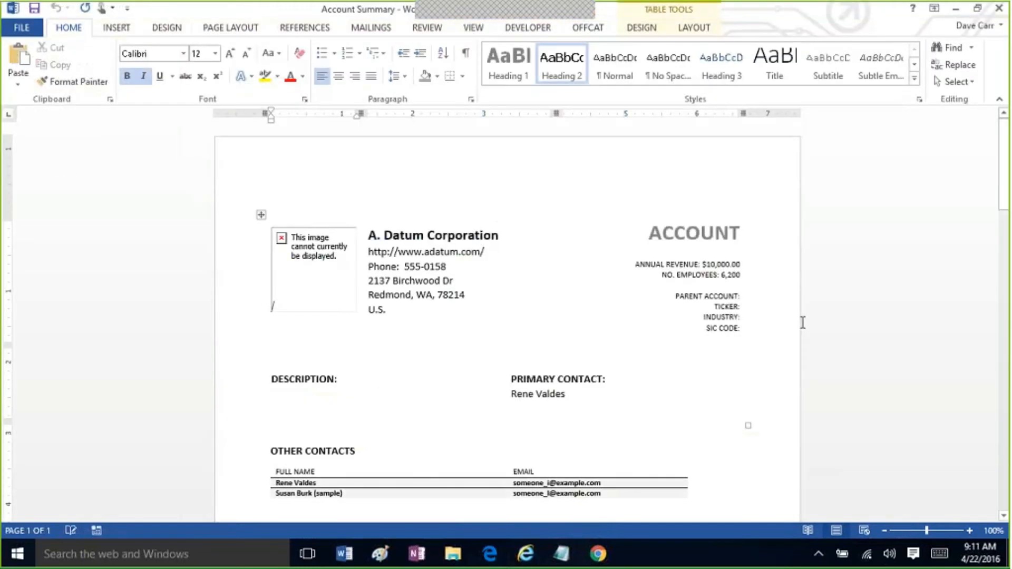
- Review the recent opportunities and recent cases in the Account Summary document, and close it to return to the account record
{"action": "left_click_drag", "start_coordinate": [1006, 177], "coordinate": [1005, 252]}
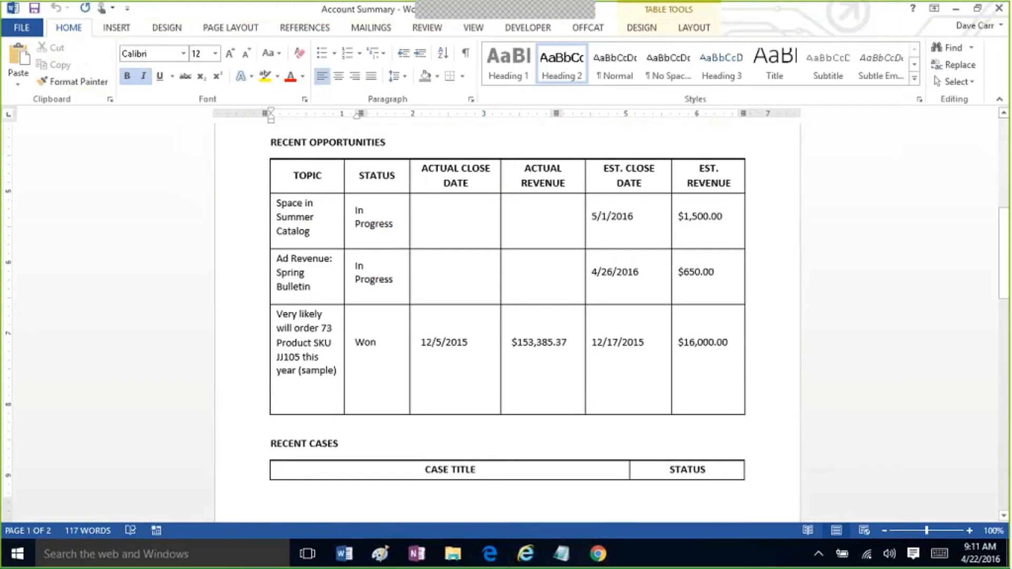
{"action": "left_click_drag", "start_coordinate": [1005, 255], "coordinate": [1001, 321]}
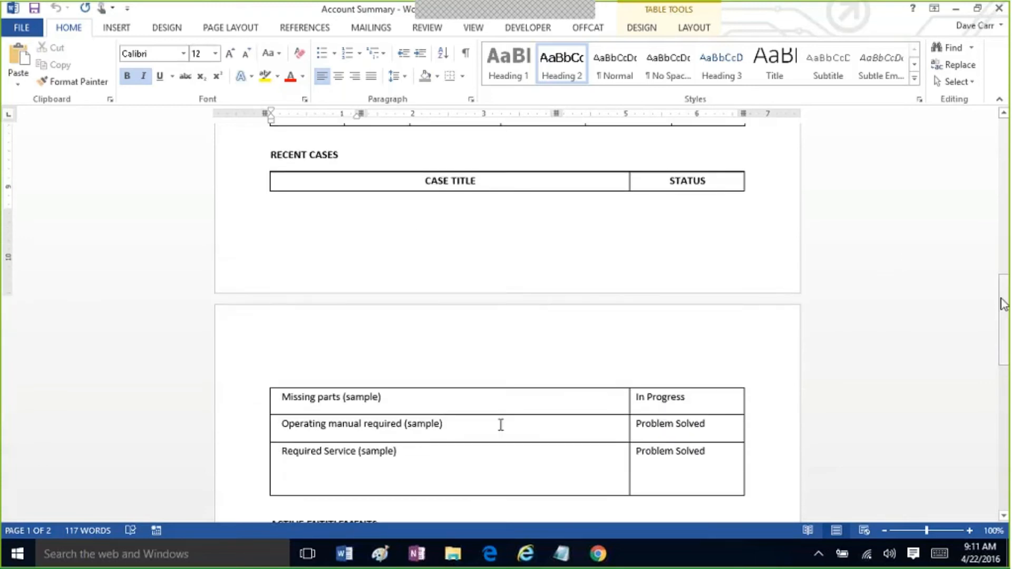
{"action": "left_click_drag", "start_coordinate": [1005, 329], "coordinate": [1001, 141]}
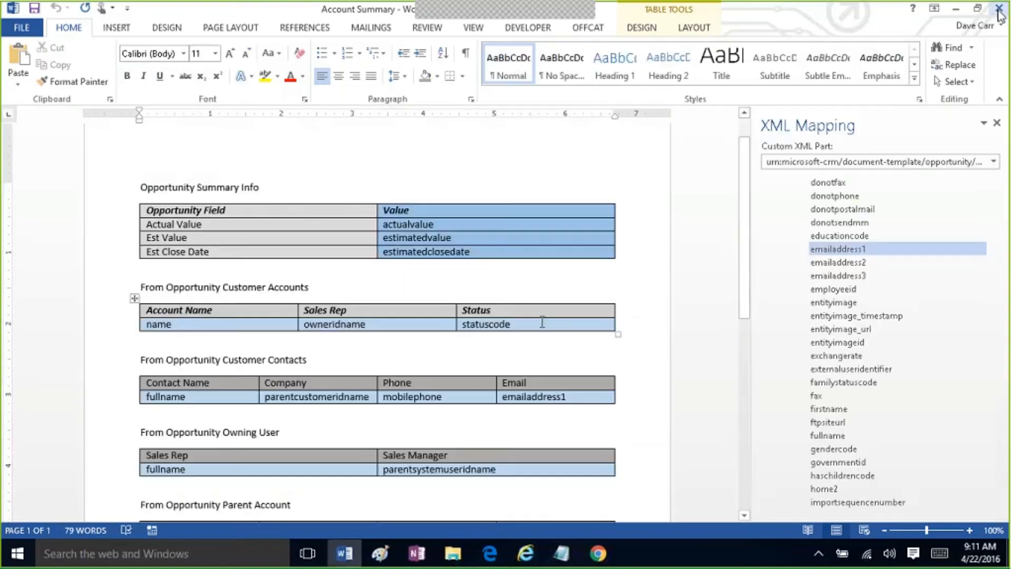
{"action": "left_click", "coordinate": [956, 9]}
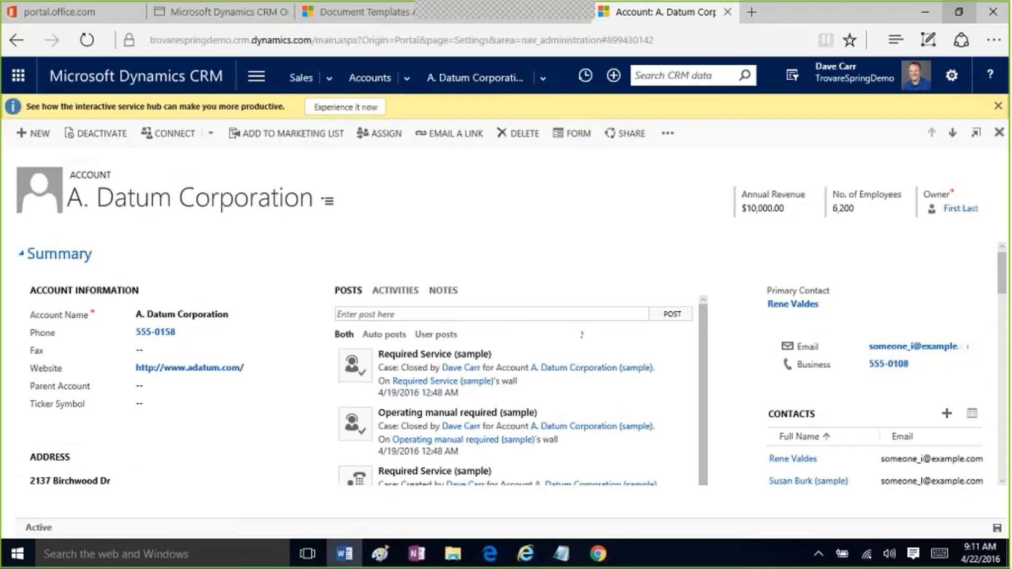
- Generate a Word document for the account from the Accounts and Contacts template and open it
{"action": "left_click", "coordinate": [671, 138]}
{"action": "mouse_move", "coordinate": [733, 236]}
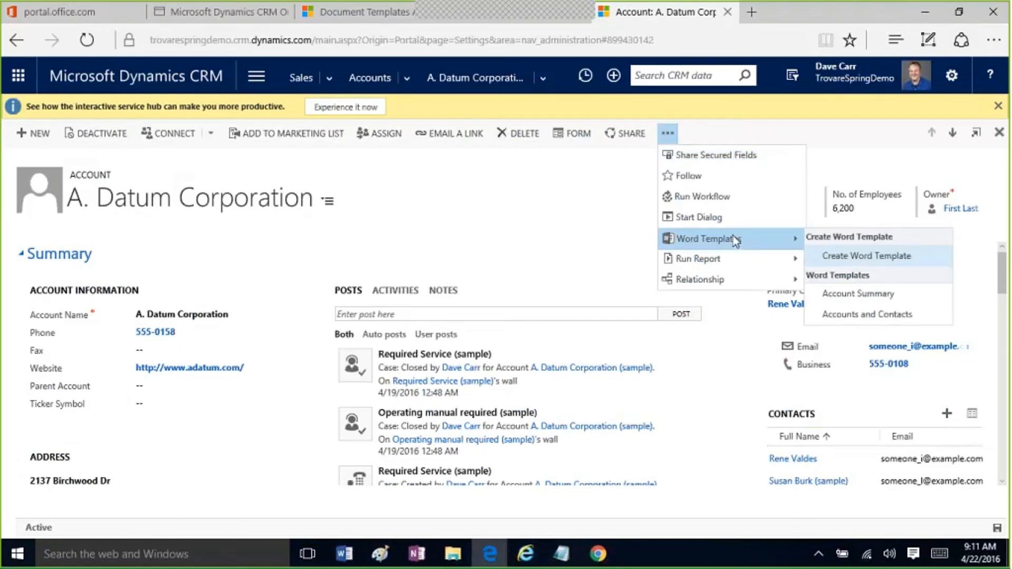
{"action": "left_click", "coordinate": [890, 314]}
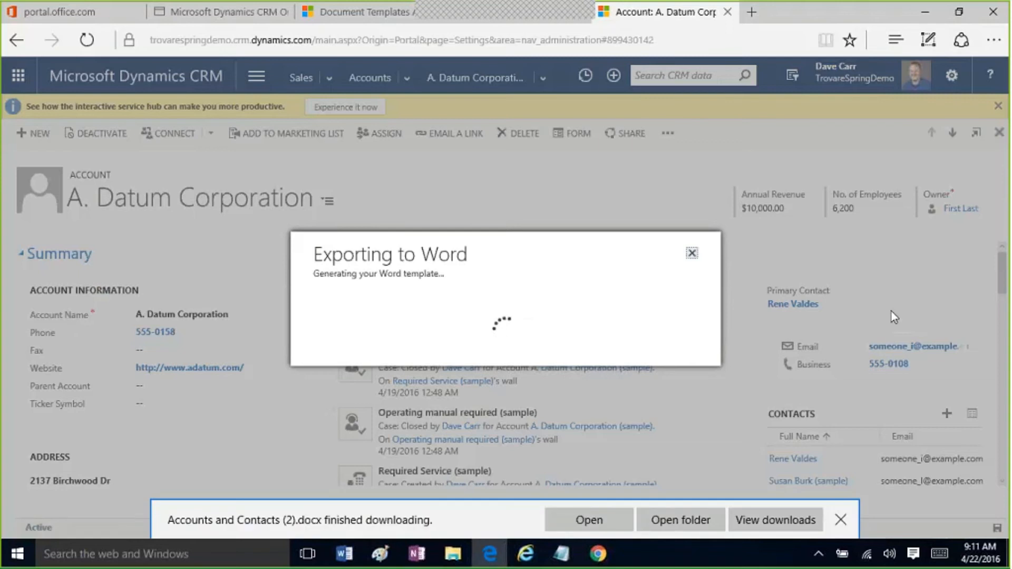
{"action": "left_click", "coordinate": [601, 520]}
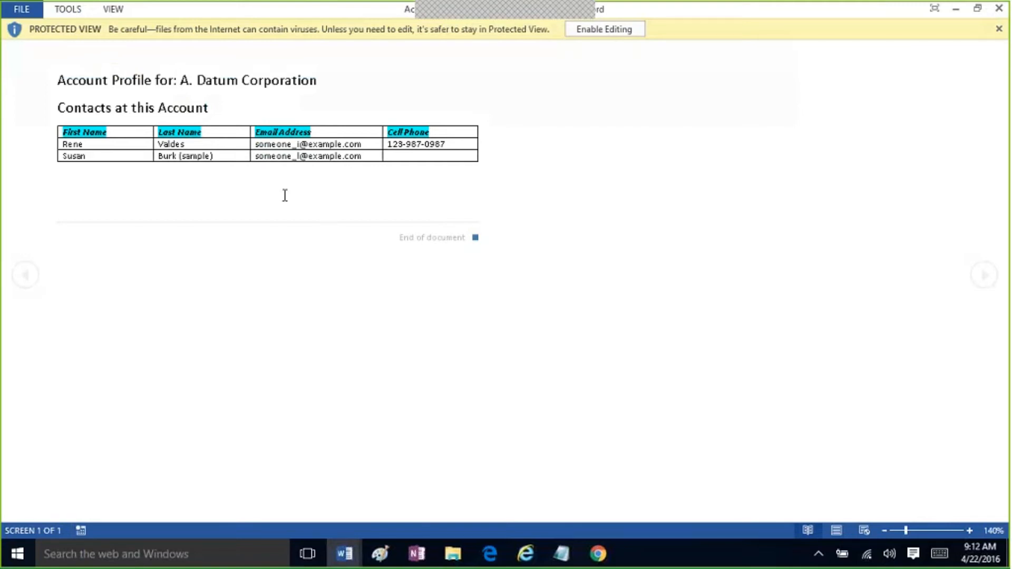
- Close the Accounts and Contacts document and switch back to the account record in Microsoft Edge
{"action": "left_click", "coordinate": [25, 9]}
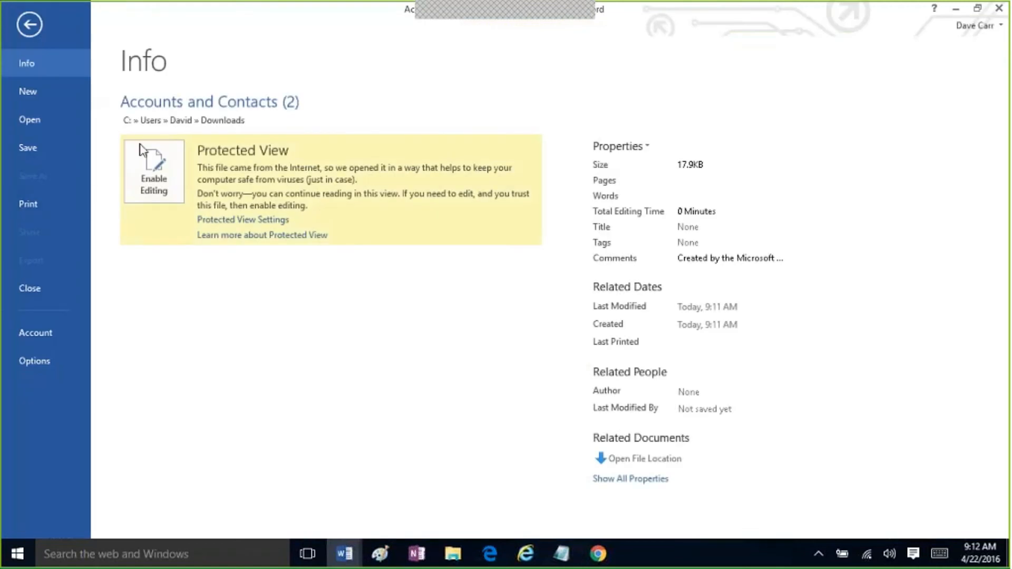
{"action": "left_click", "coordinate": [1001, 6]}
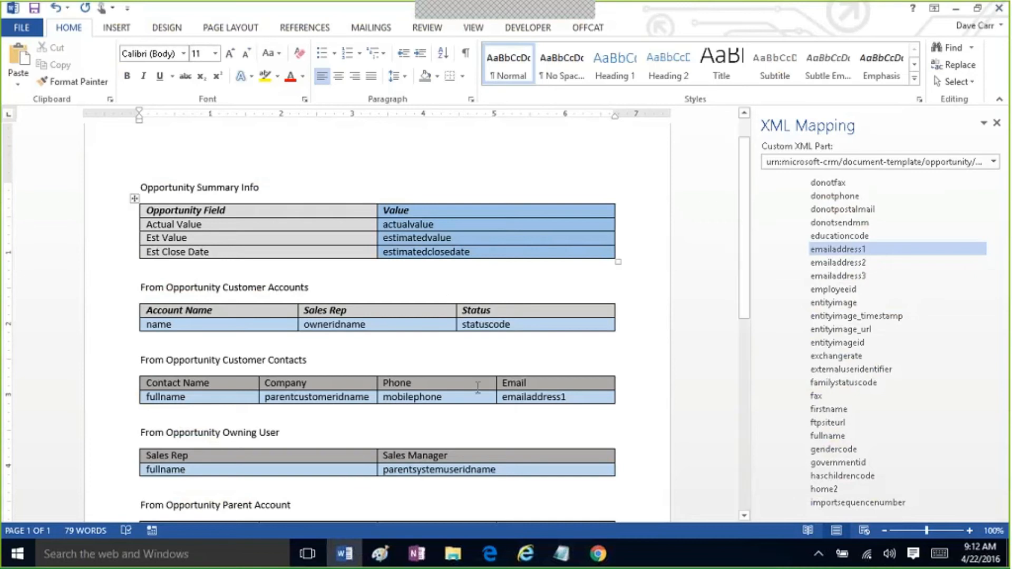
{"action": "left_click", "coordinate": [525, 563]}
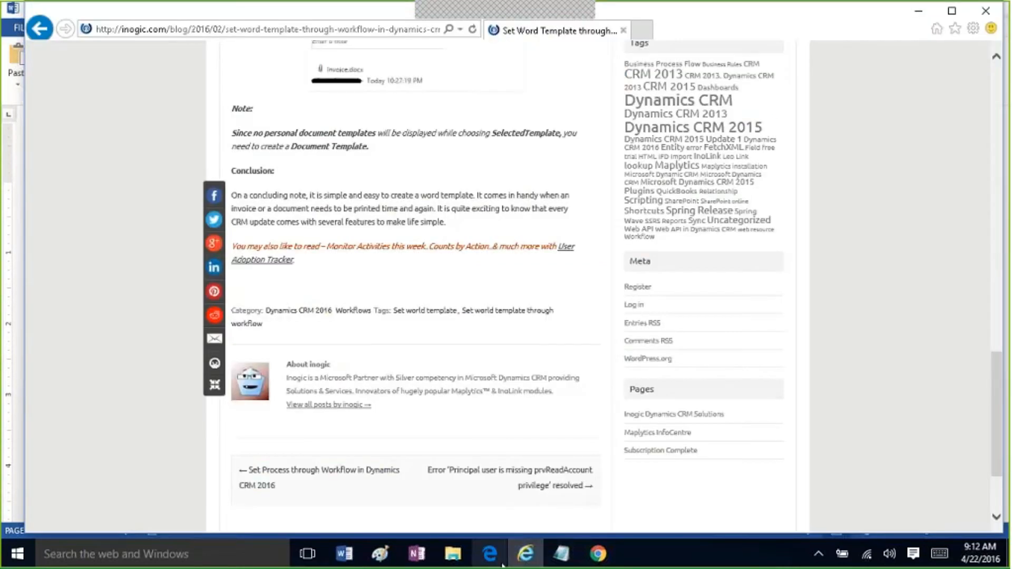
{"action": "left_click", "coordinate": [502, 564]}
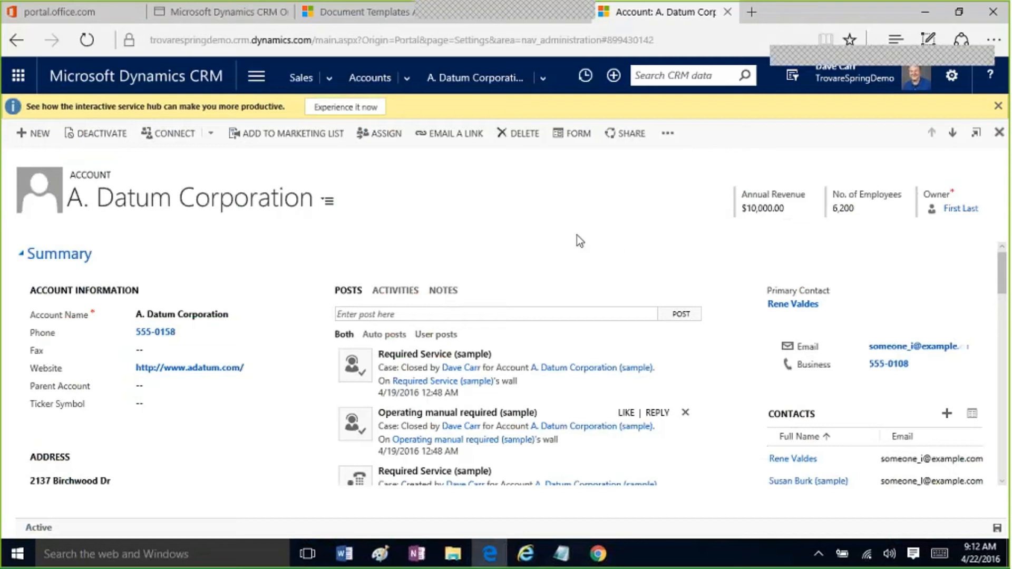
- From the account's primary contact record, generate a Word document with the Contact Profile v1 template and open it
{"action": "left_click", "coordinate": [797, 310]}
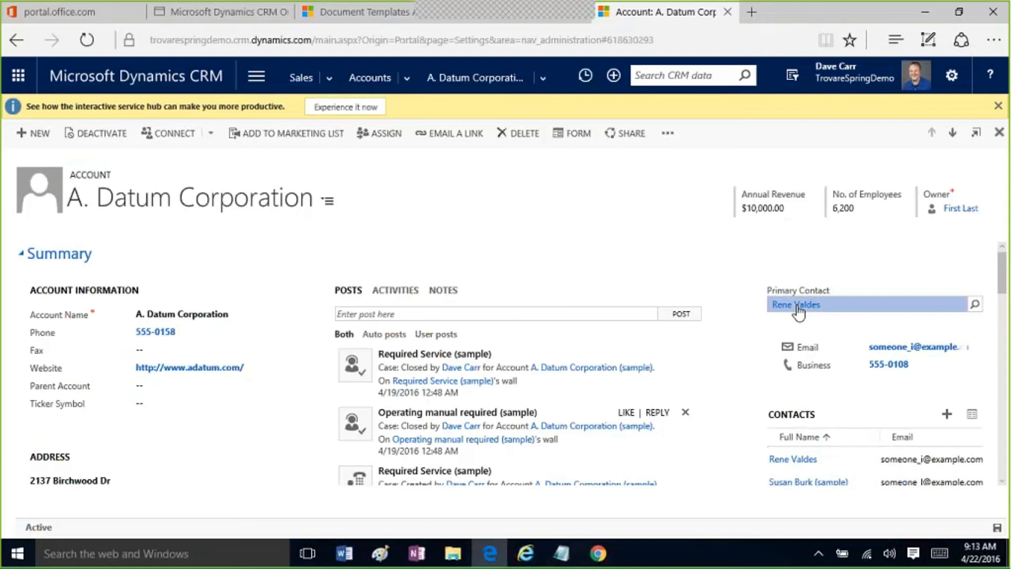
{"action": "left_click", "coordinate": [797, 306]}
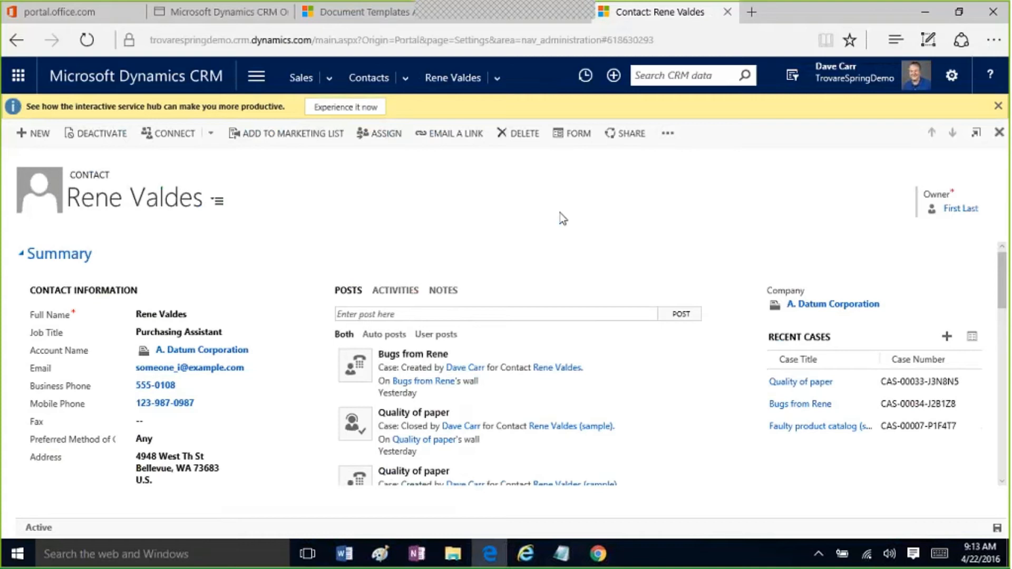
{"action": "left_click", "coordinate": [668, 134]}
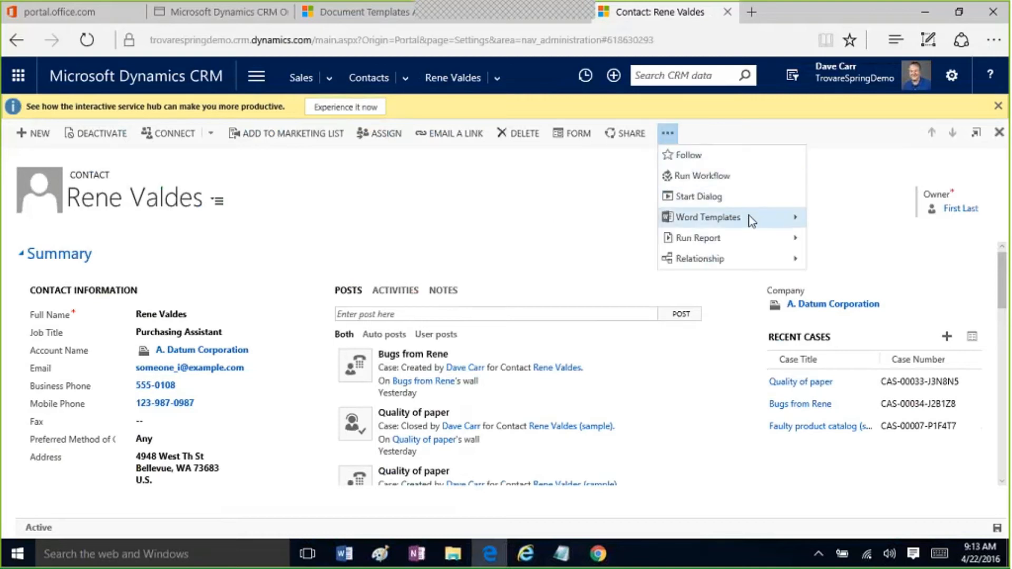
{"action": "mouse_move", "coordinate": [796, 222]}
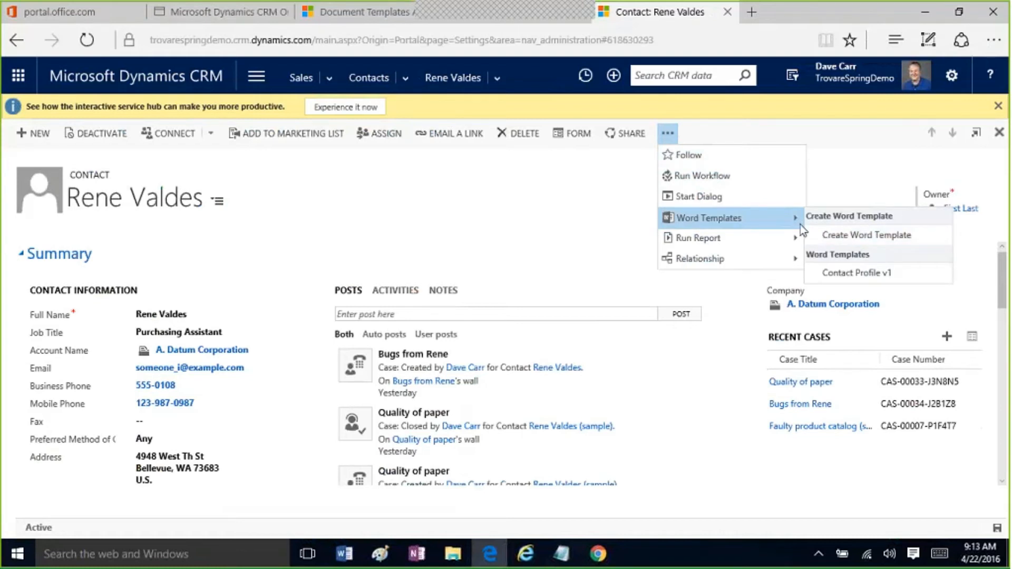
{"action": "left_click", "coordinate": [856, 274]}
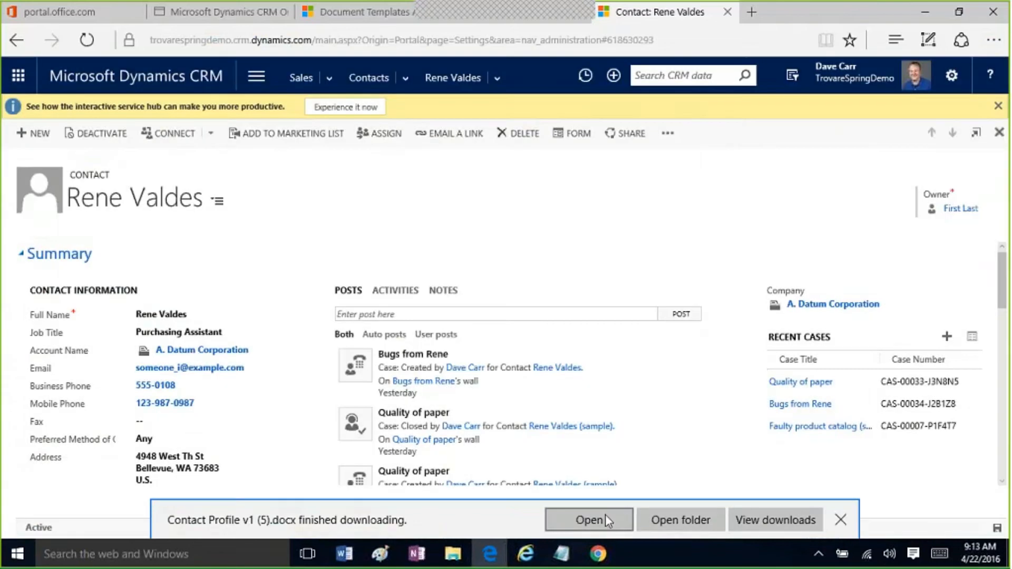
{"action": "left_click", "coordinate": [588, 520]}
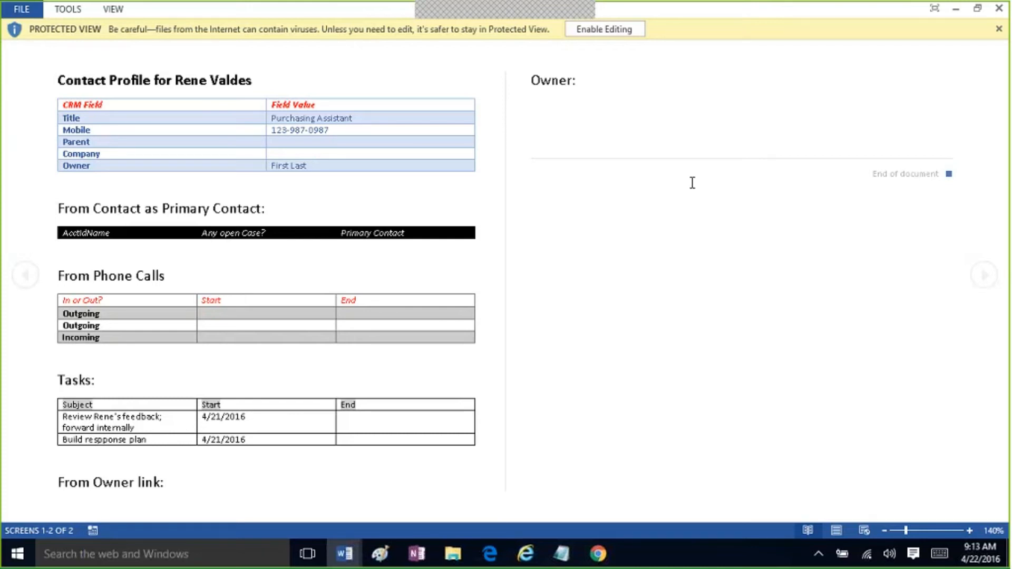
- Close the Contact Profile document, switch to Microsoft Edge and open the Custom Properties list in the Sales area's Extensions
{"action": "left_click", "coordinate": [999, 8]}
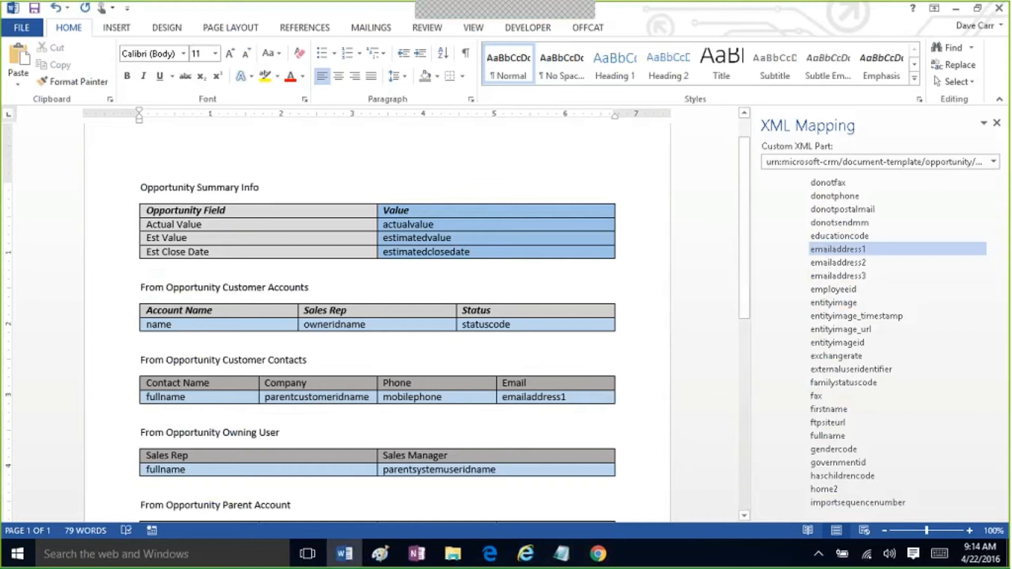
{"action": "left_click", "coordinate": [489, 554]}
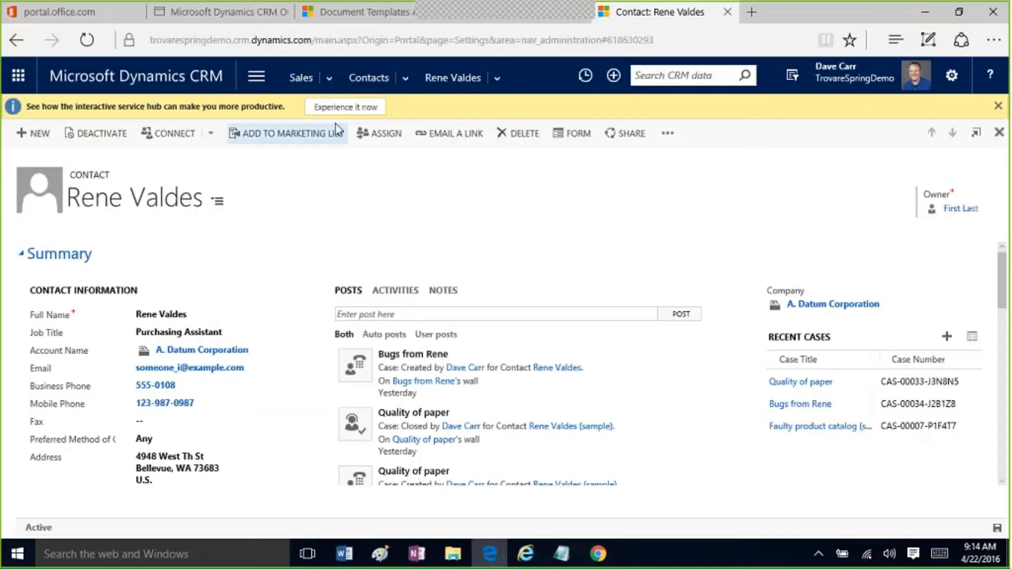
{"action": "left_click", "coordinate": [329, 78]}
{"action": "left_click", "coordinate": [1000, 193]}
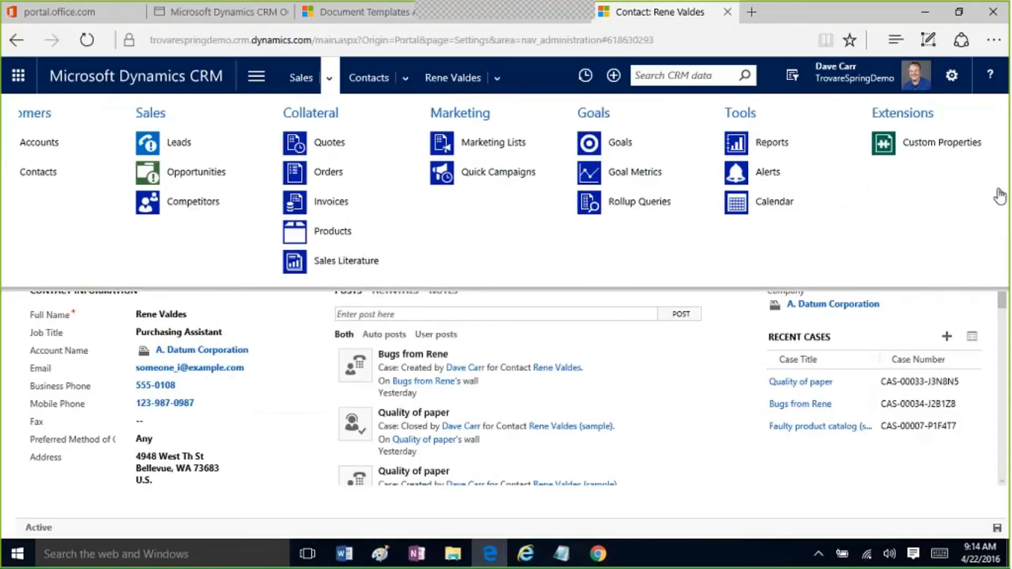
{"action": "left_click", "coordinate": [226, 159]}
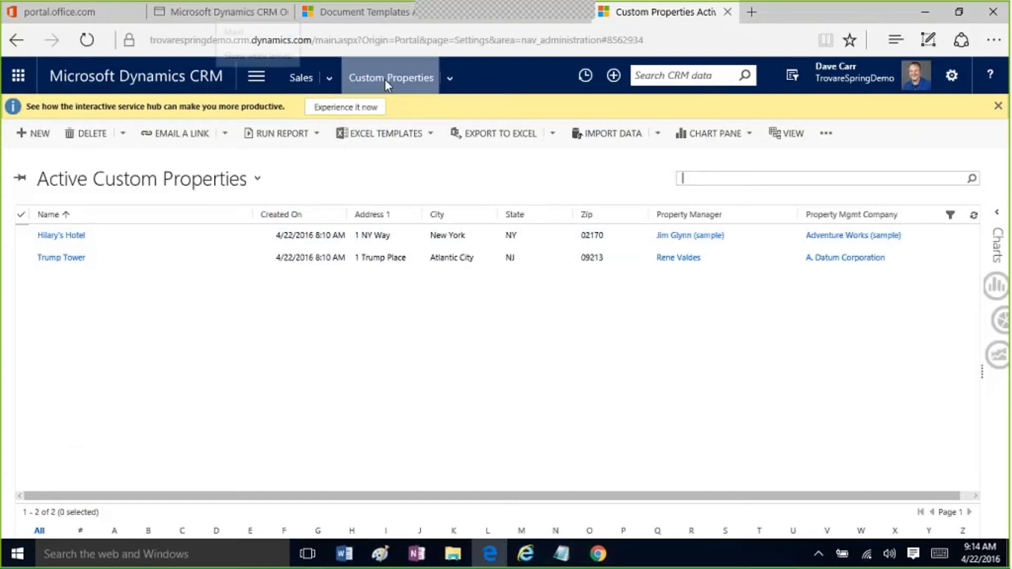
- From the Document Templates page, start a new Excel template for the Custom Property entity using the Active Custom Properties view
{"action": "left_click", "coordinate": [351, 13]}
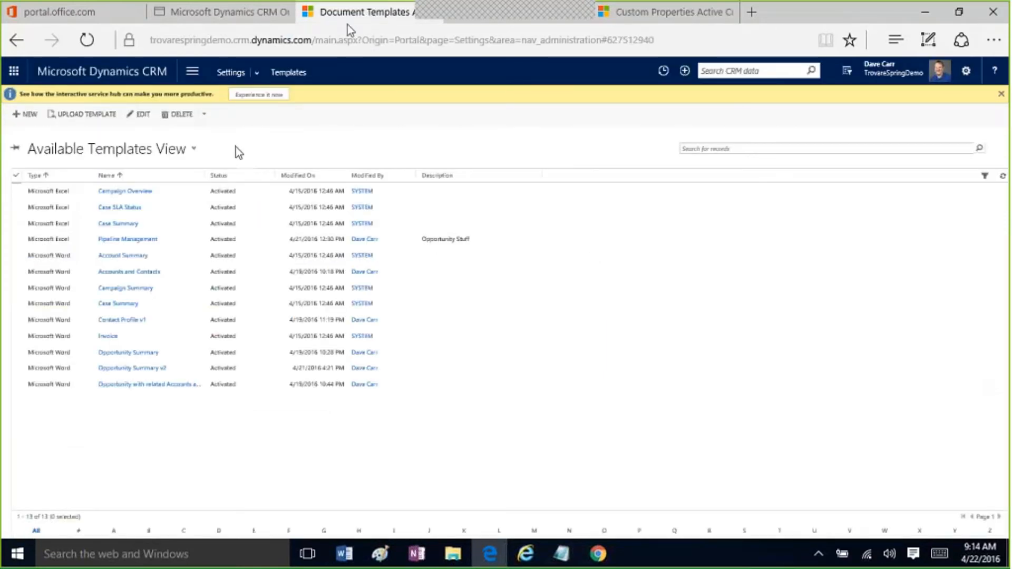
{"action": "left_click", "coordinate": [25, 116]}
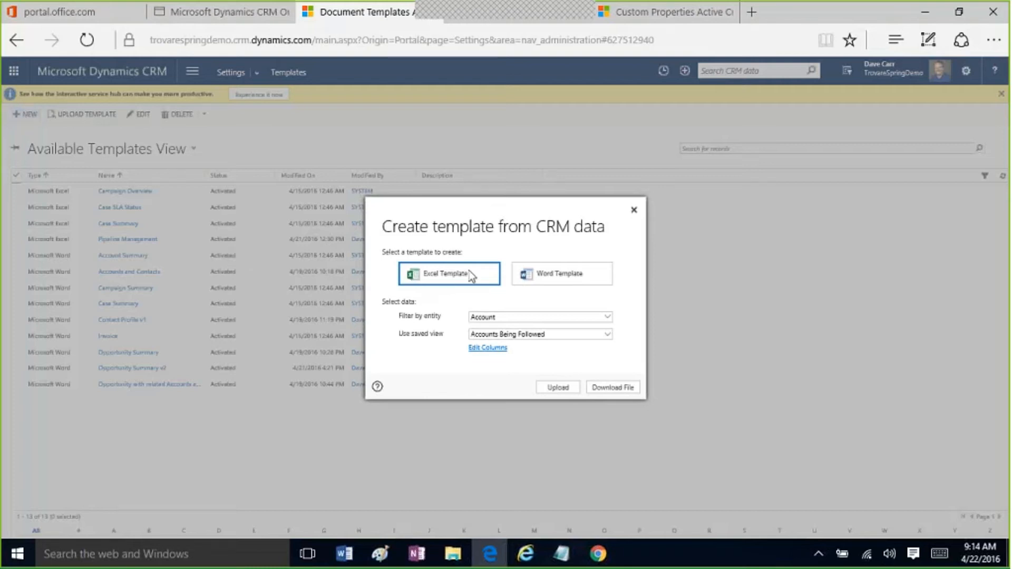
{"action": "left_click", "coordinate": [523, 316]}
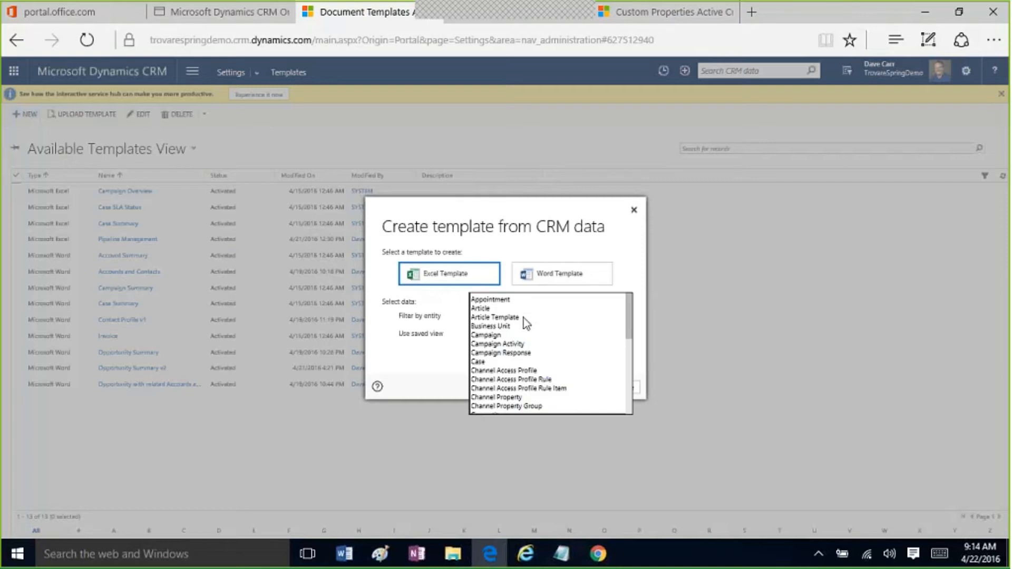
{"action": "left_click_drag", "start_coordinate": [627, 321], "coordinate": [632, 444]}
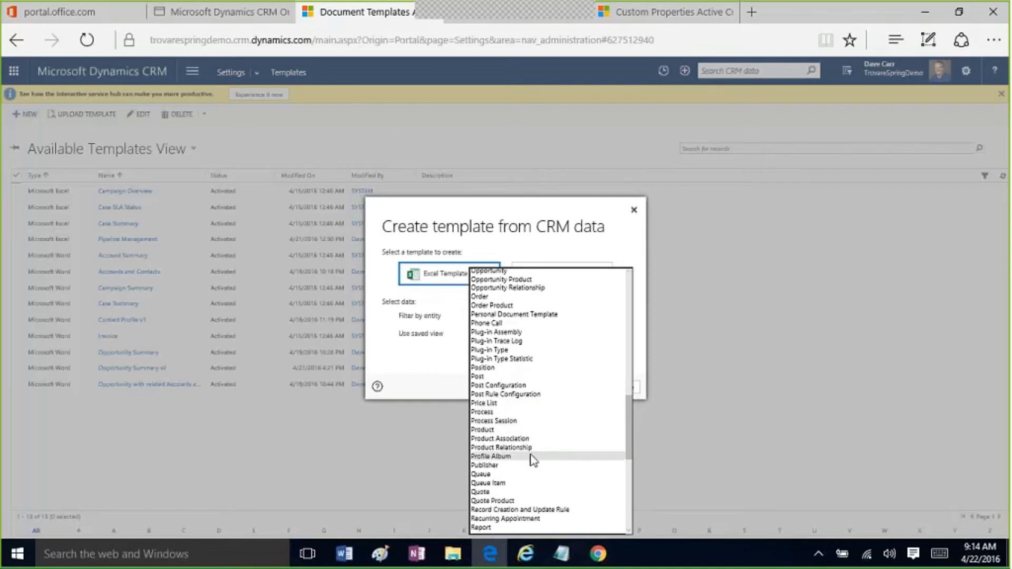
{"action": "left_click", "coordinate": [627, 341]}
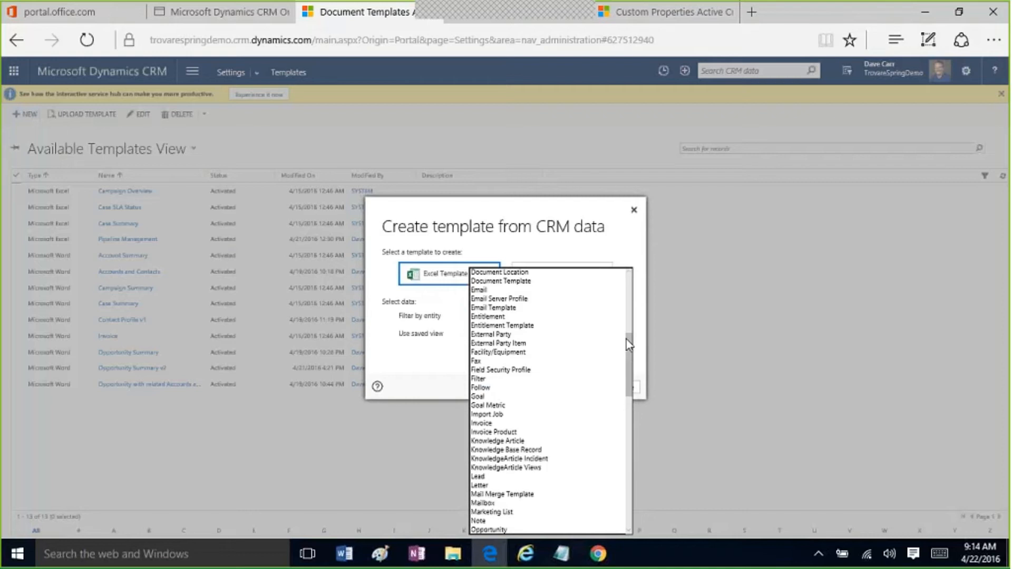
{"action": "left_click_drag", "start_coordinate": [629, 346], "coordinate": [597, 311]}
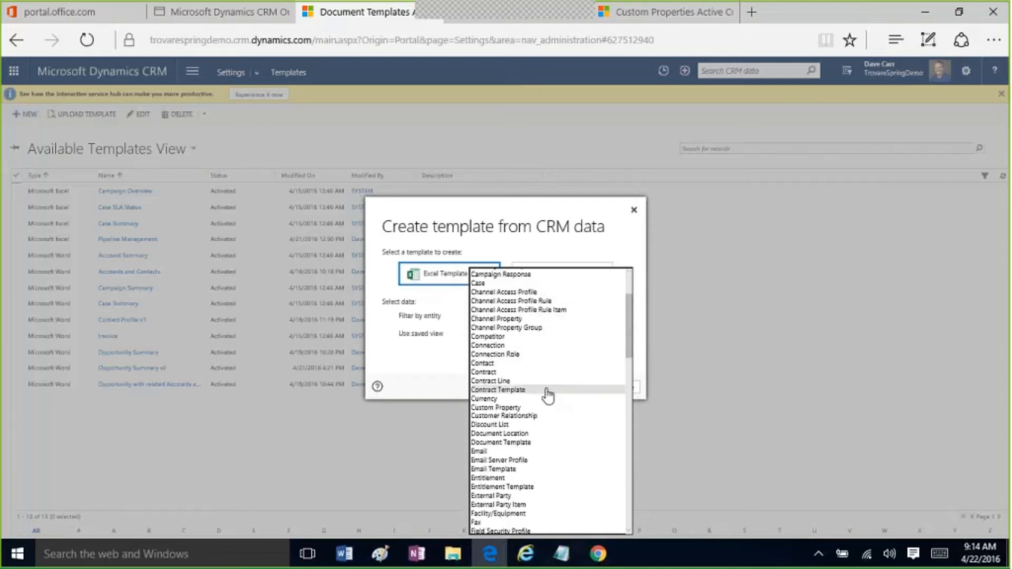
{"action": "left_click", "coordinate": [538, 409]}
{"action": "left_click", "coordinate": [517, 334]}
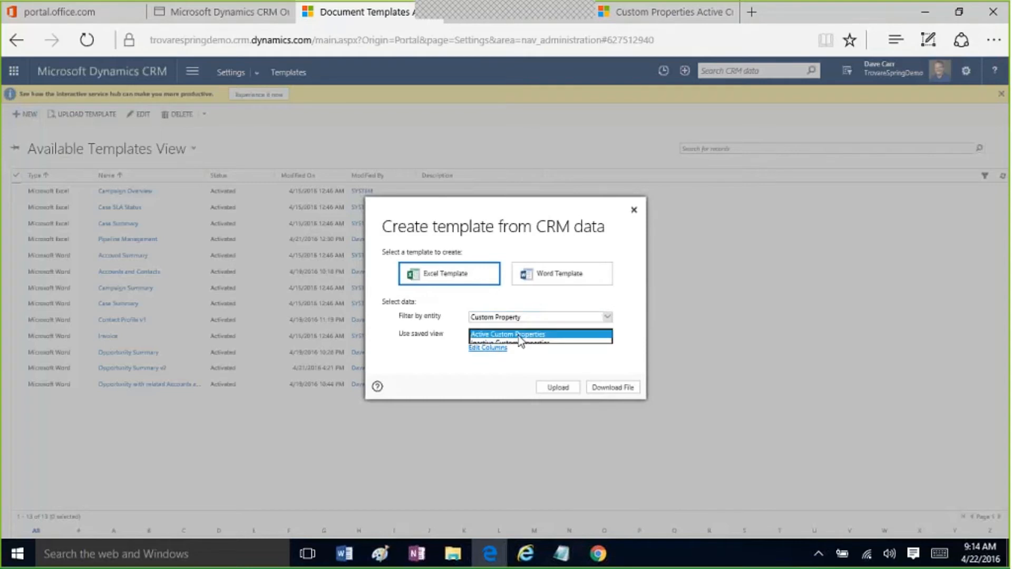
{"action": "left_click", "coordinate": [519, 336]}
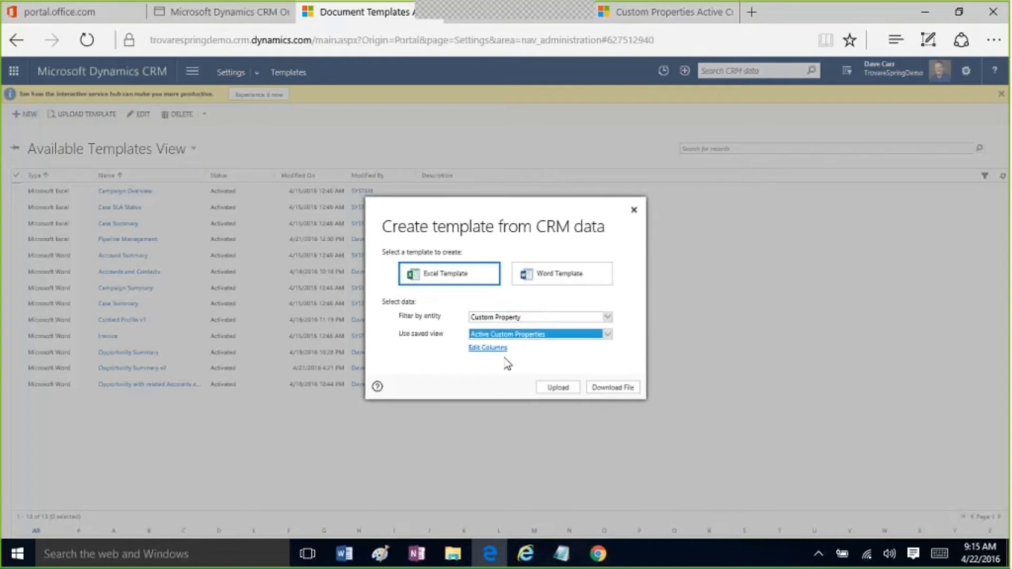
- Download the Custom Property Excel template and open it to check its columns, closing the workbook when done
{"action": "left_click", "coordinate": [610, 389]}
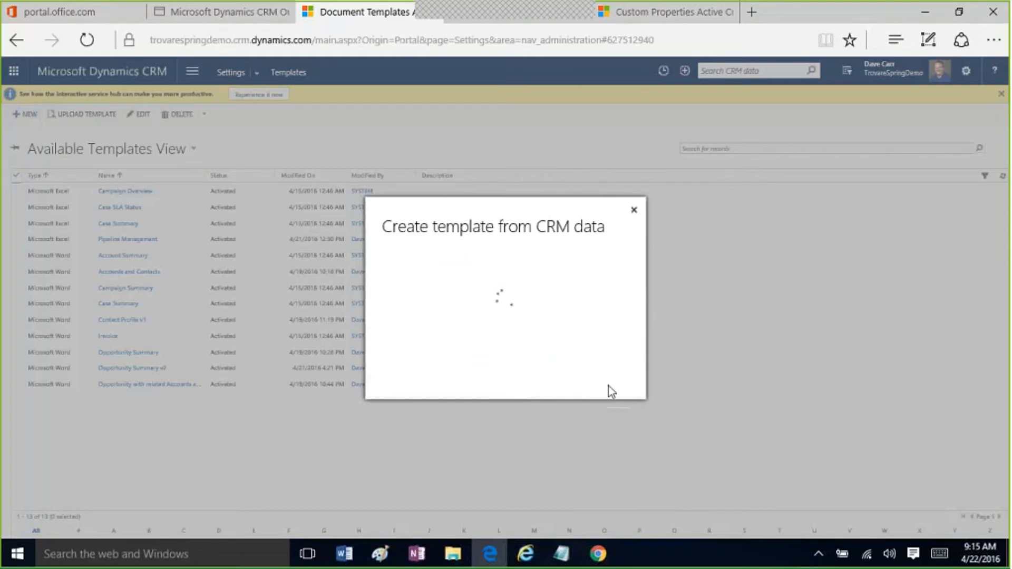
{"action": "left_click", "coordinate": [600, 525]}
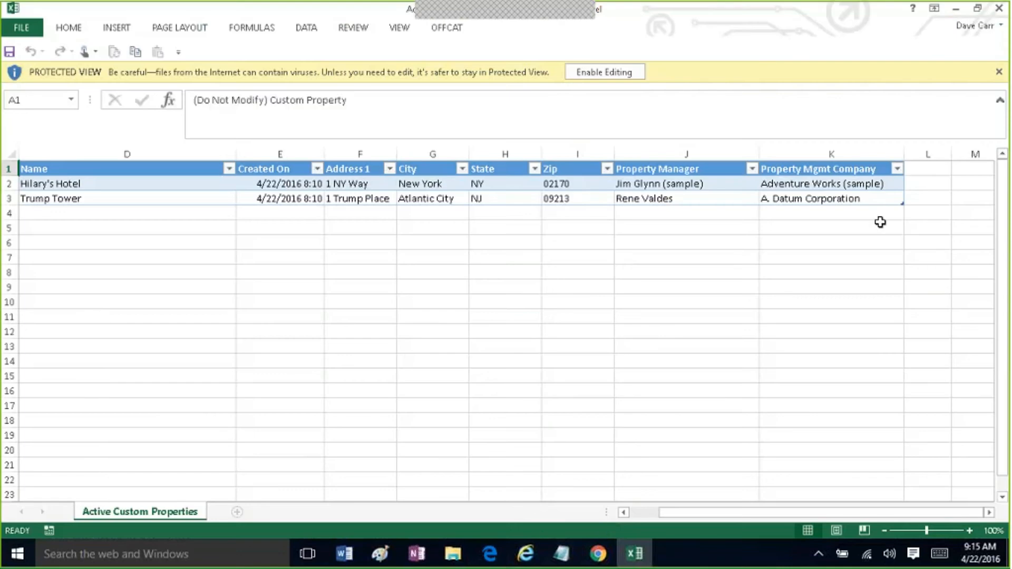
{"action": "left_click", "coordinate": [999, 11]}
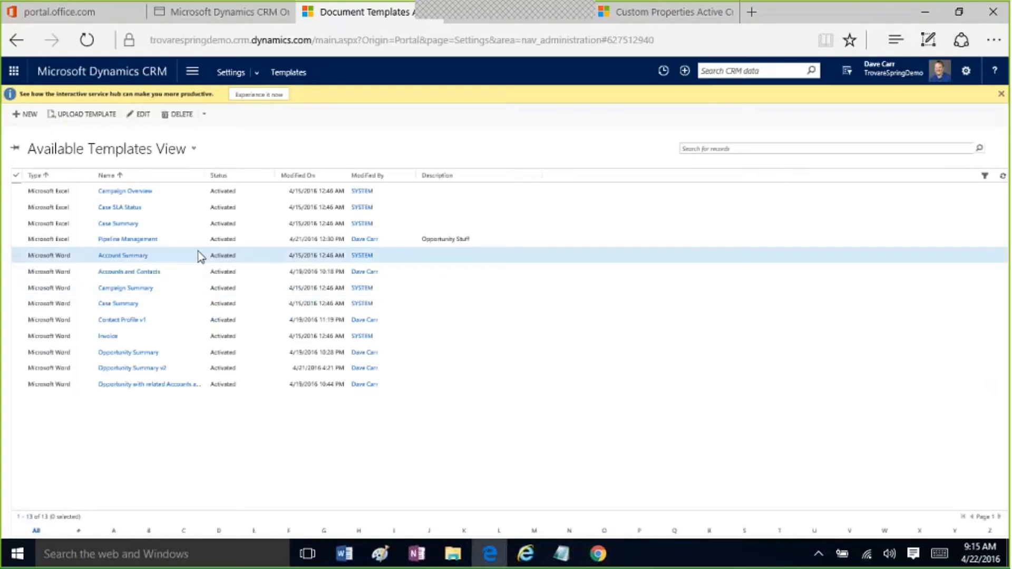
- Start a new Word template from CRM data for the Custom Property entity and proceed to its relationship selection
{"action": "left_click", "coordinate": [27, 113]}
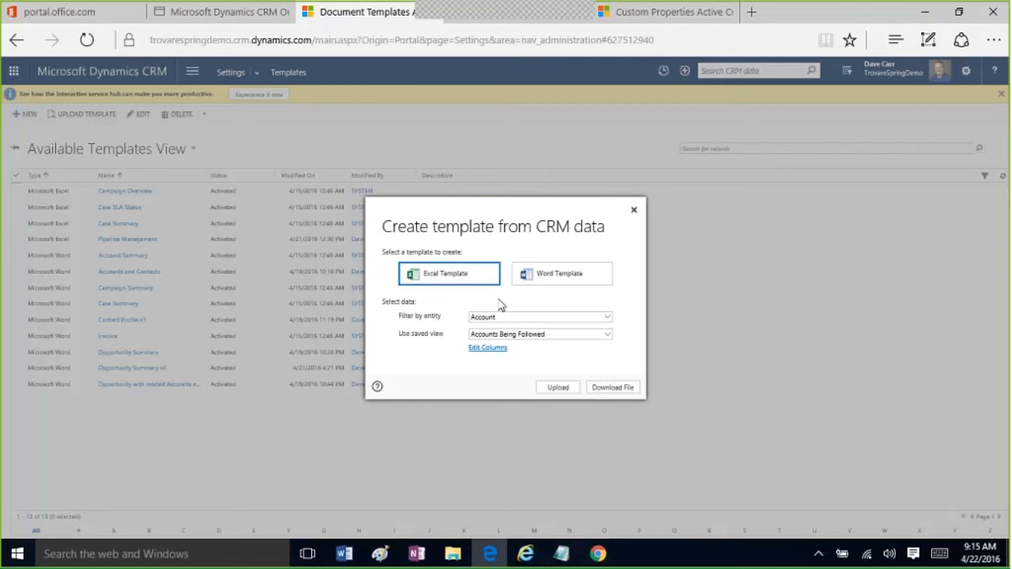
{"action": "left_click", "coordinate": [590, 277]}
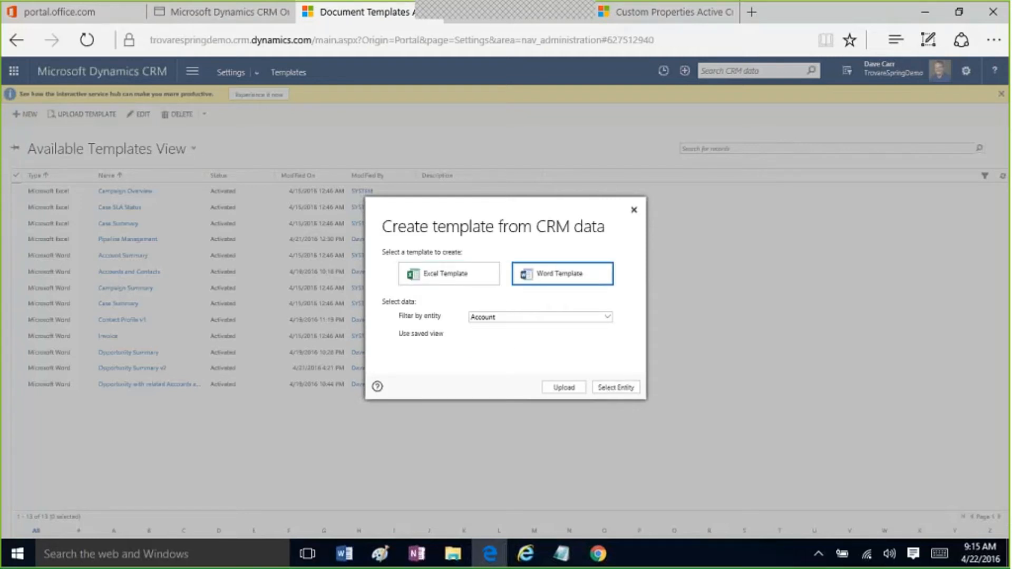
{"action": "left_click", "coordinate": [529, 318]}
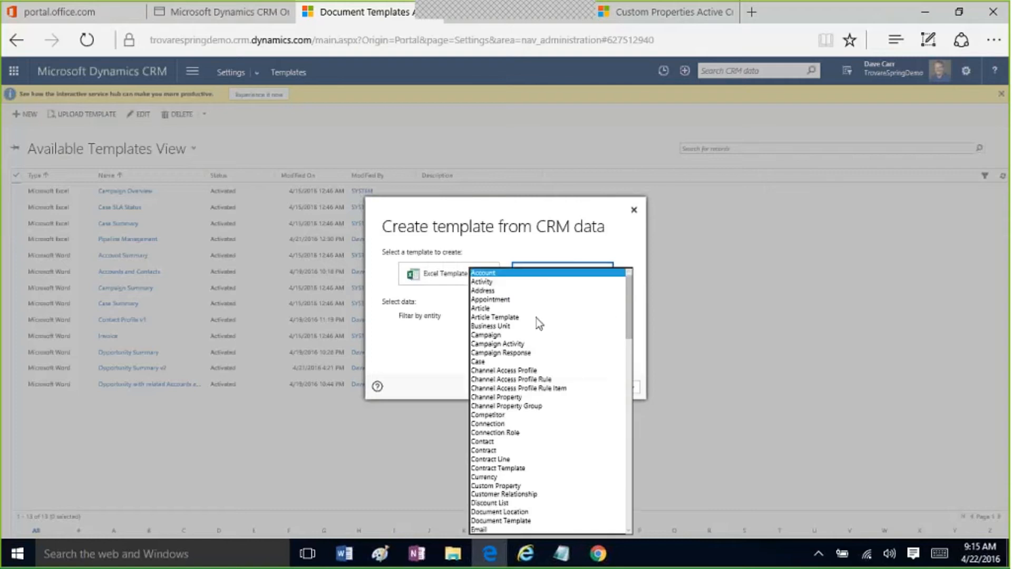
{"action": "left_click_drag", "start_coordinate": [630, 308], "coordinate": [630, 317]}
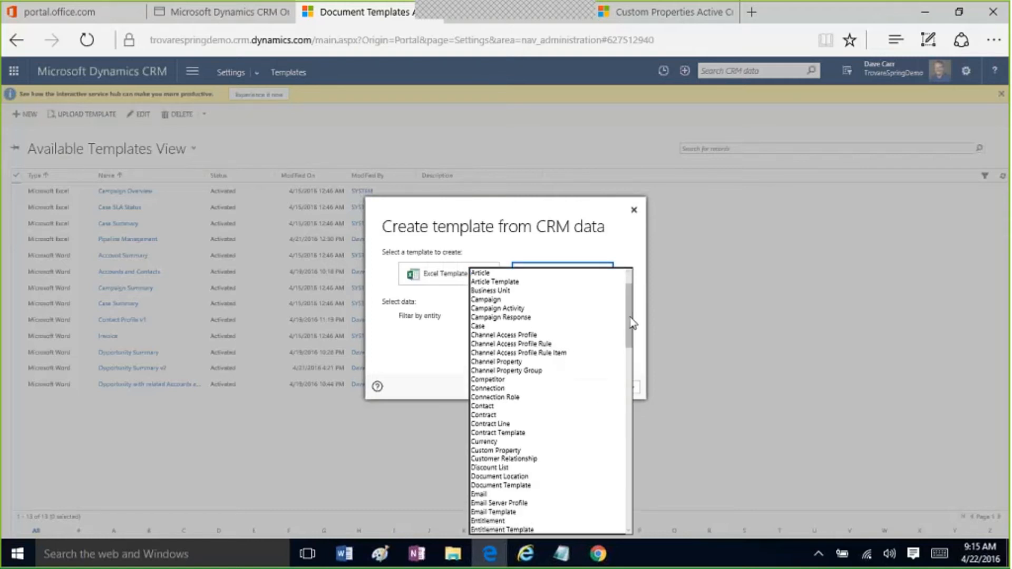
{"action": "left_click", "coordinate": [523, 450]}
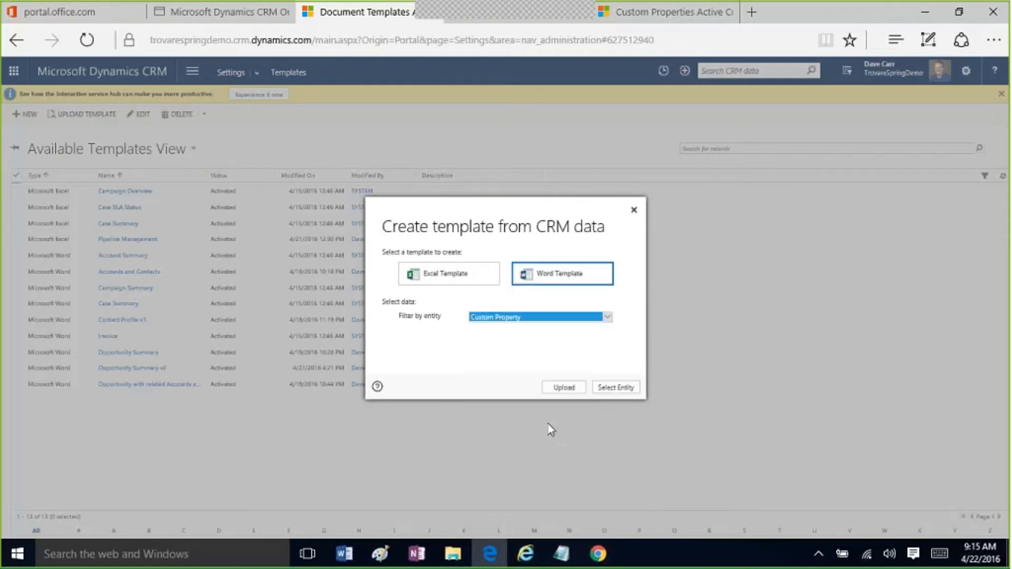
{"action": "left_click", "coordinate": [622, 388]}
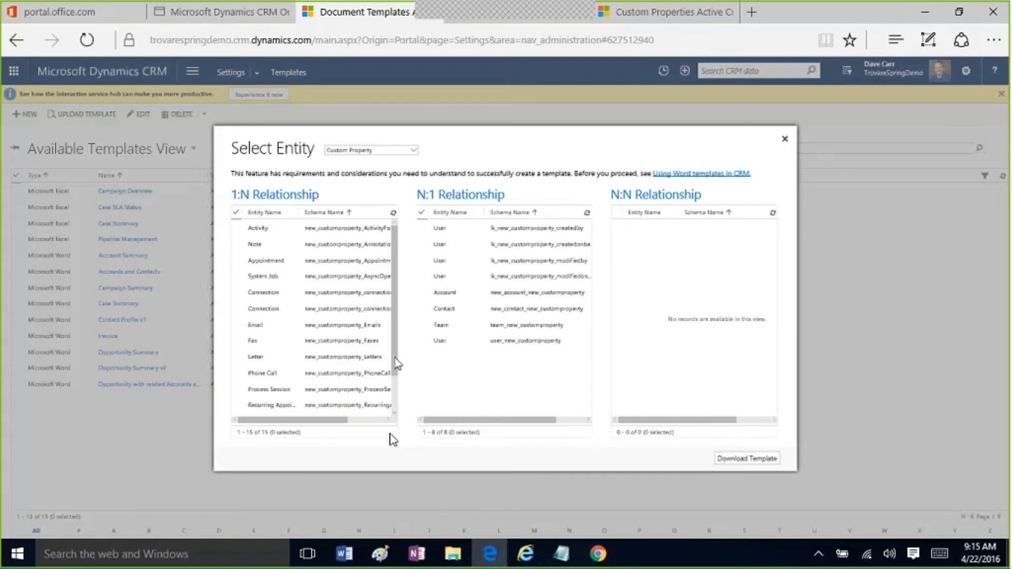
- Include the N:1 Account and Contact relationships and the 1:N Phone Call relationship in the Word template
{"action": "left_click_drag", "start_coordinate": [394, 359], "coordinate": [391, 324]}
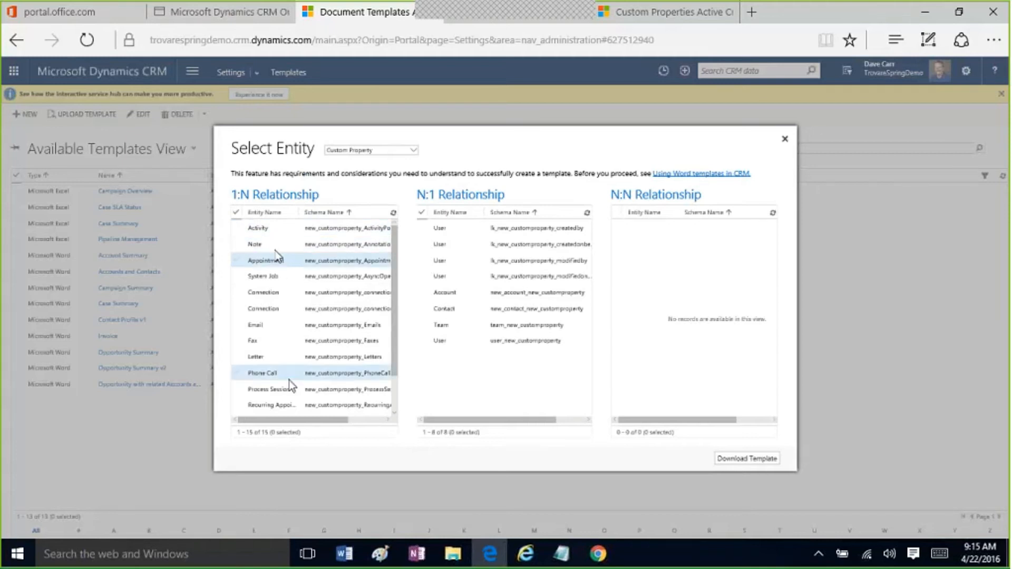
{"action": "scroll", "coordinate": [397, 394], "scroll_direction": "down", "scroll_amount": 2}
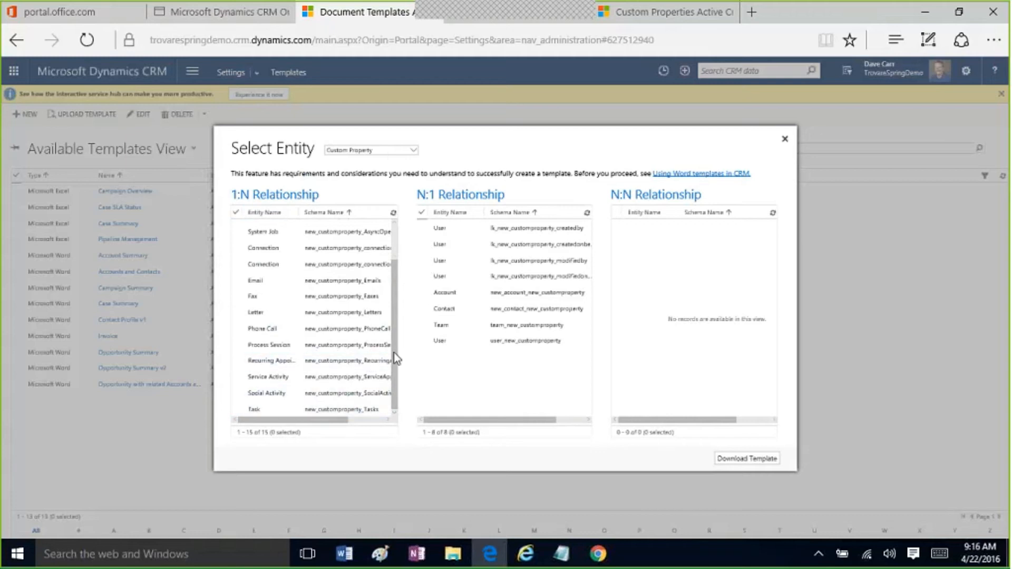
{"action": "scroll", "coordinate": [397, 358], "scroll_direction": "up", "scroll_amount": 3}
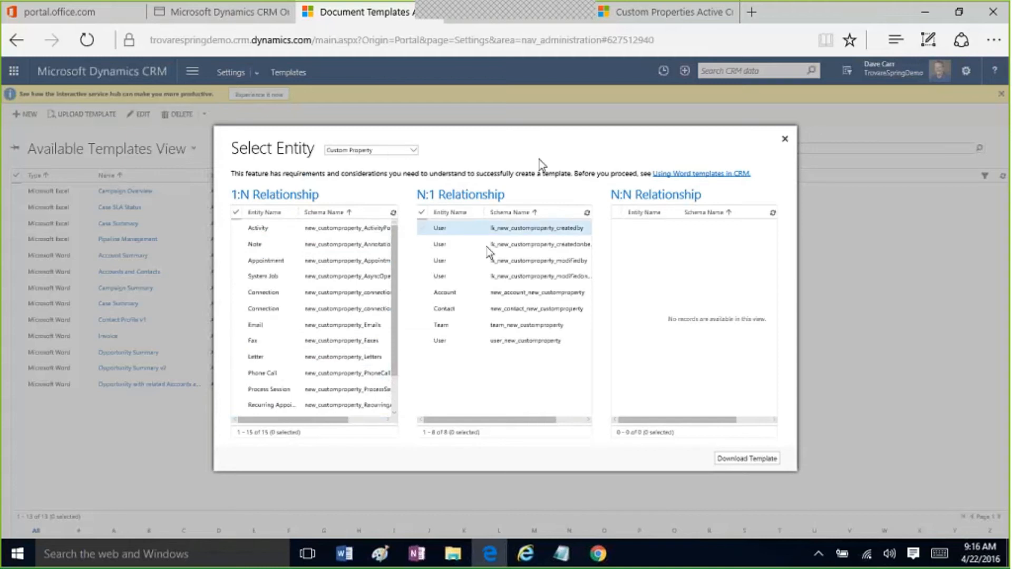
{"action": "left_click", "coordinate": [423, 293]}
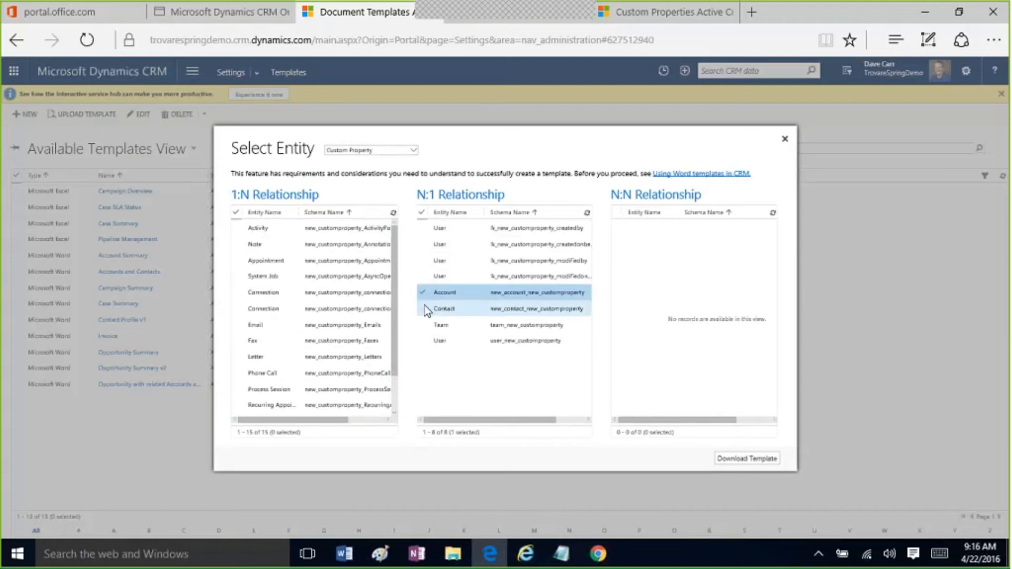
{"action": "left_click", "coordinate": [424, 310]}
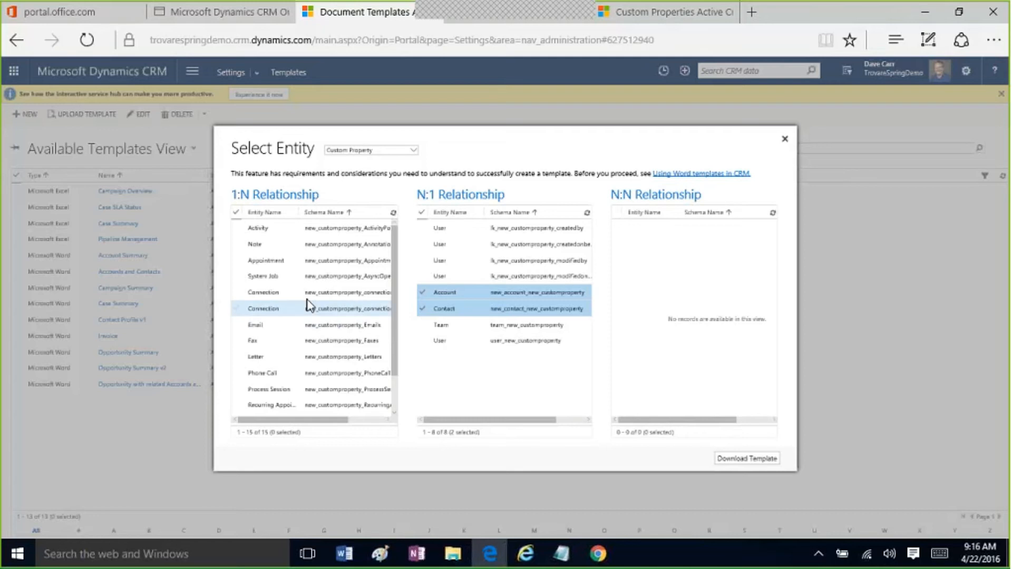
{"action": "left_click", "coordinate": [235, 374]}
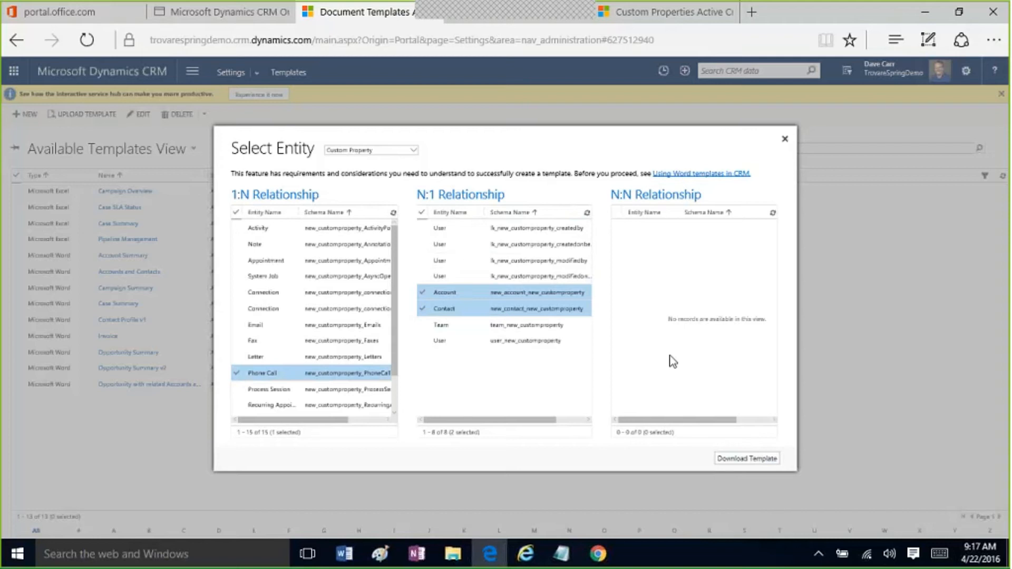
- Download the Custom Property Word template, open it in Word and enable editing
{"action": "left_click", "coordinate": [743, 461]}
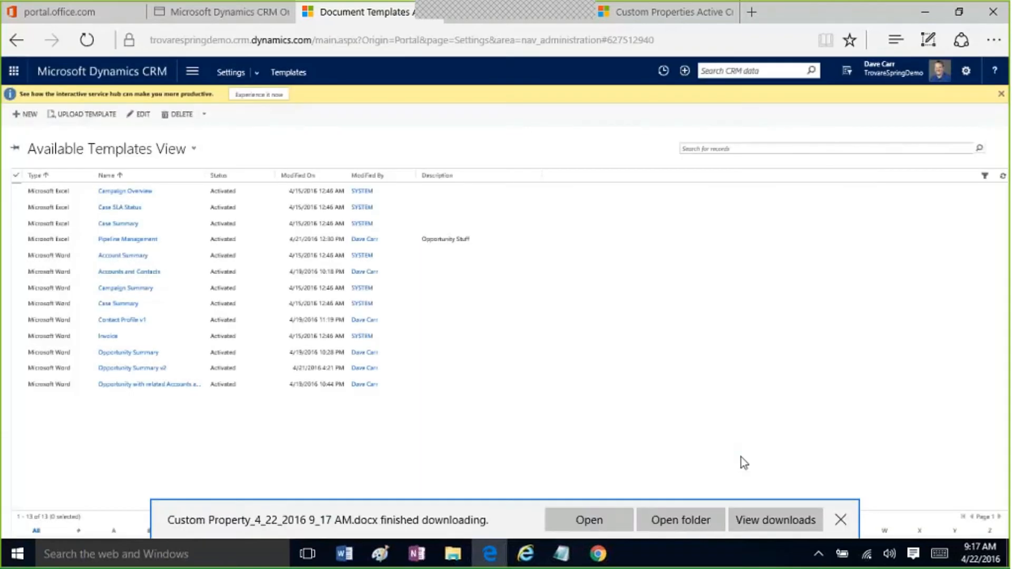
{"action": "left_click", "coordinate": [587, 519]}
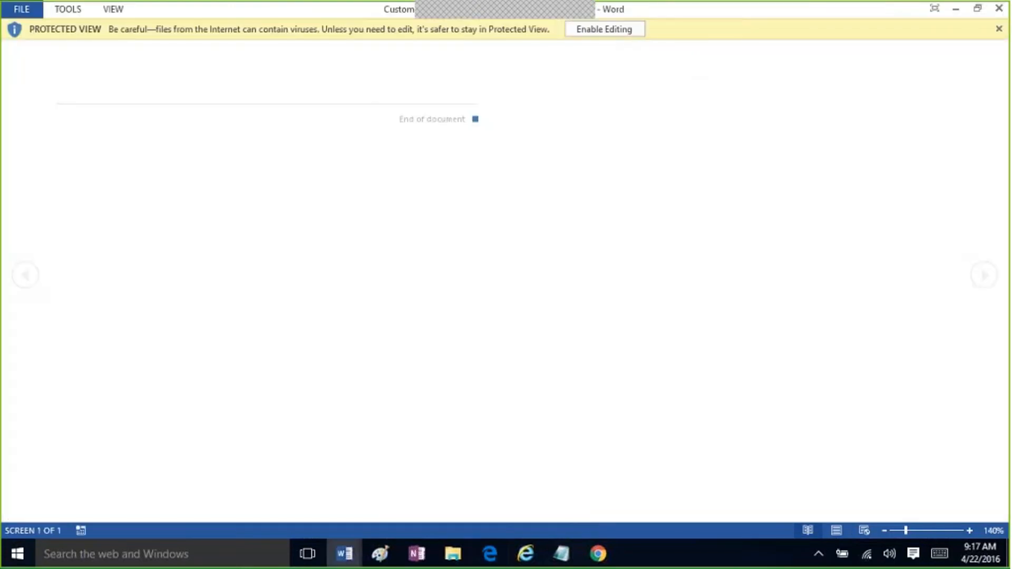
{"action": "left_click", "coordinate": [594, 26]}
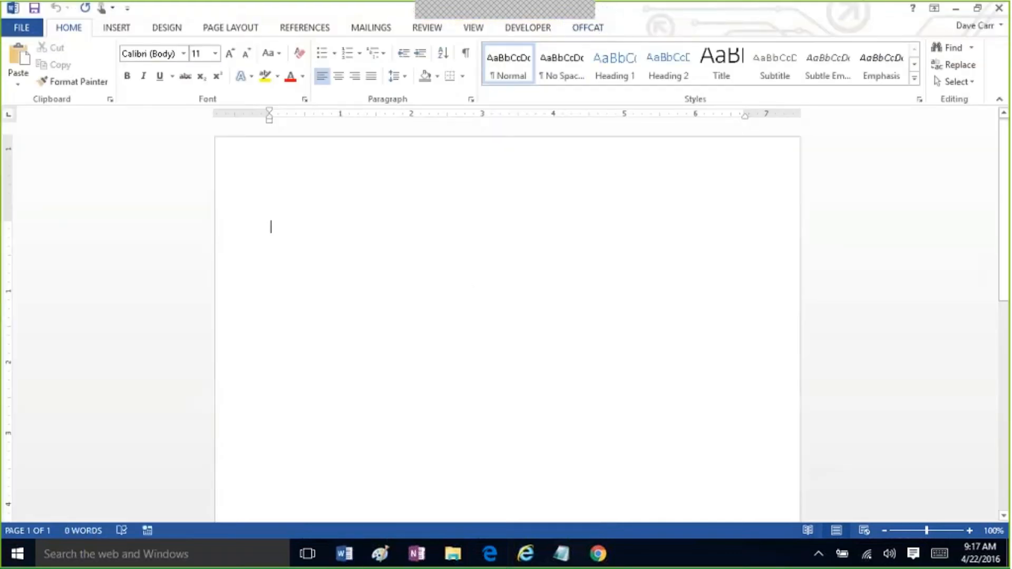
- Show the XML Mapping pane, choose the urn:microsoft-crm/document-template/new_customproperty/10005/ part and expand its new_customproperty node
{"action": "left_click", "coordinate": [531, 33]}
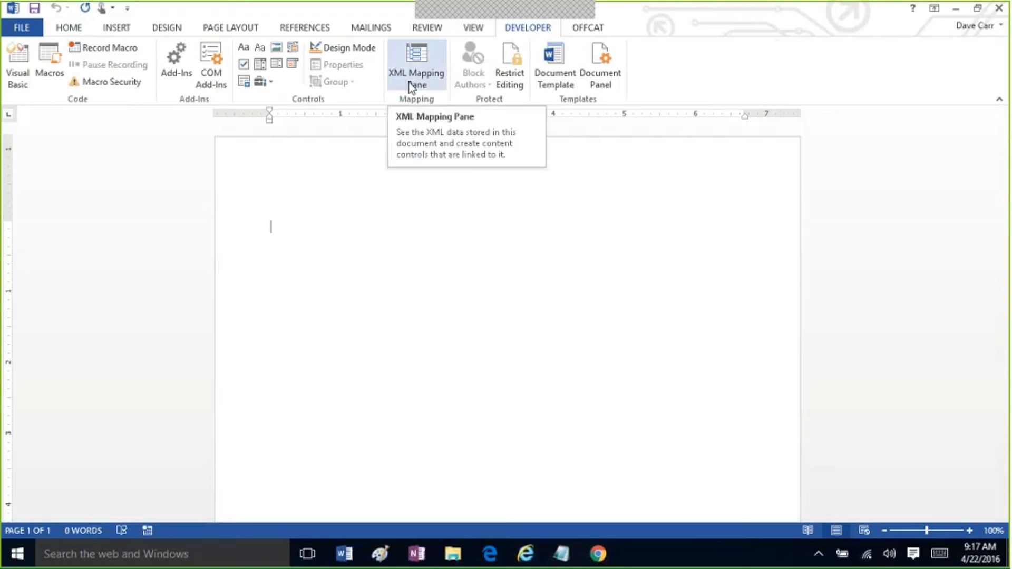
{"action": "left_click", "coordinate": [406, 59]}
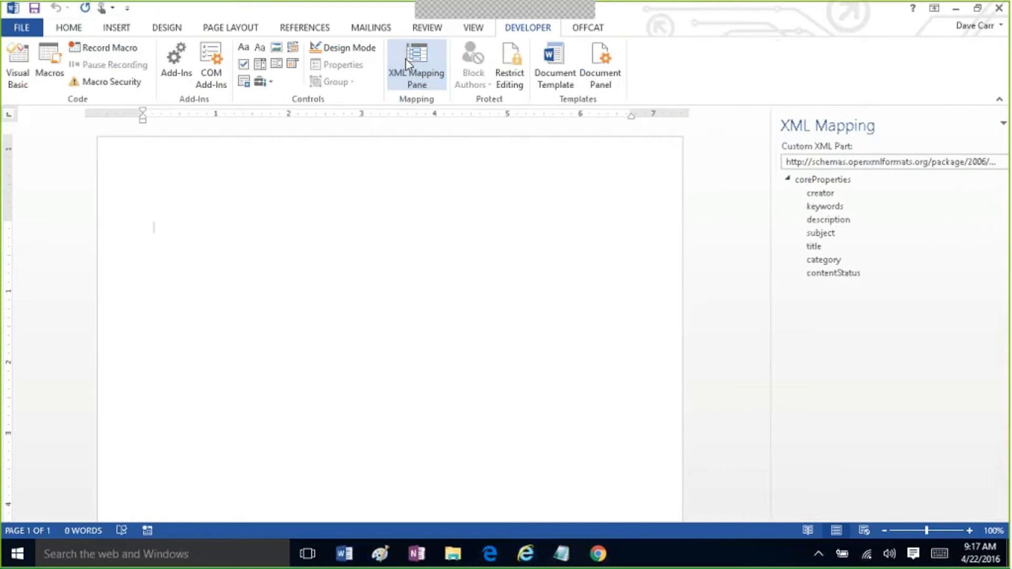
{"action": "left_click", "coordinate": [885, 162]}
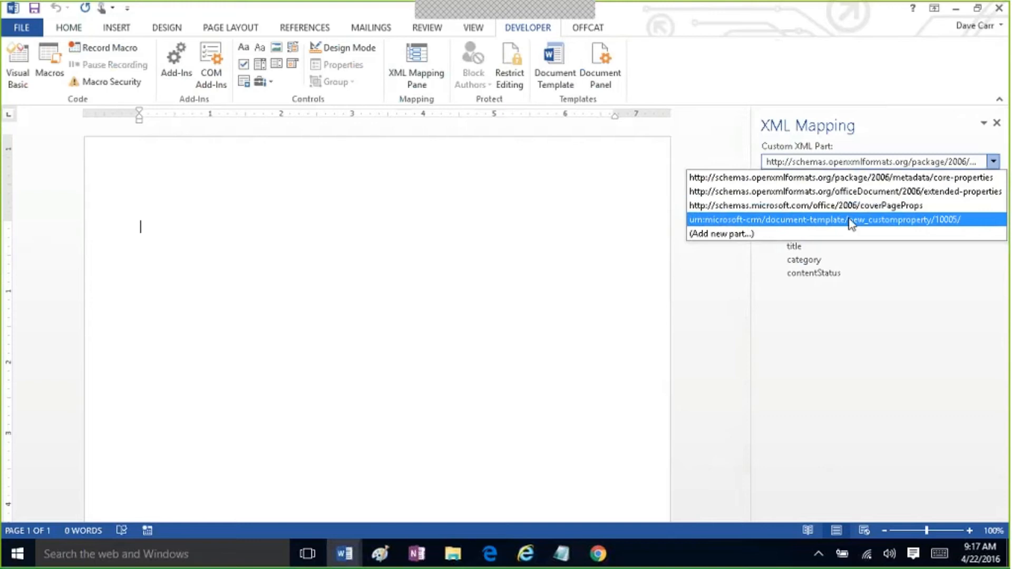
{"action": "left_click", "coordinate": [906, 219]}
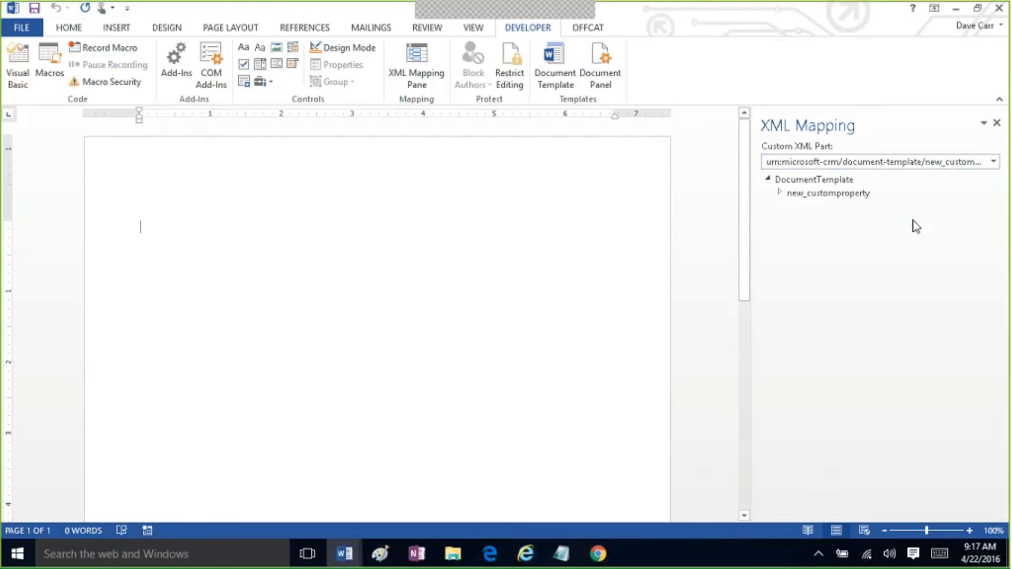
{"action": "left_click", "coordinate": [779, 193]}
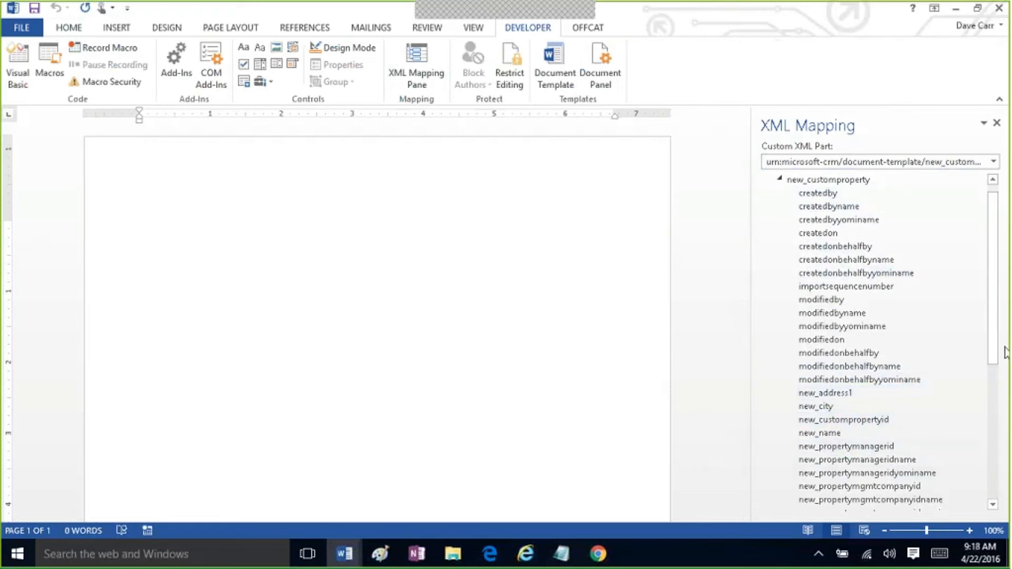
{"action": "left_click_drag", "start_coordinate": [995, 347], "coordinate": [1006, 456]}
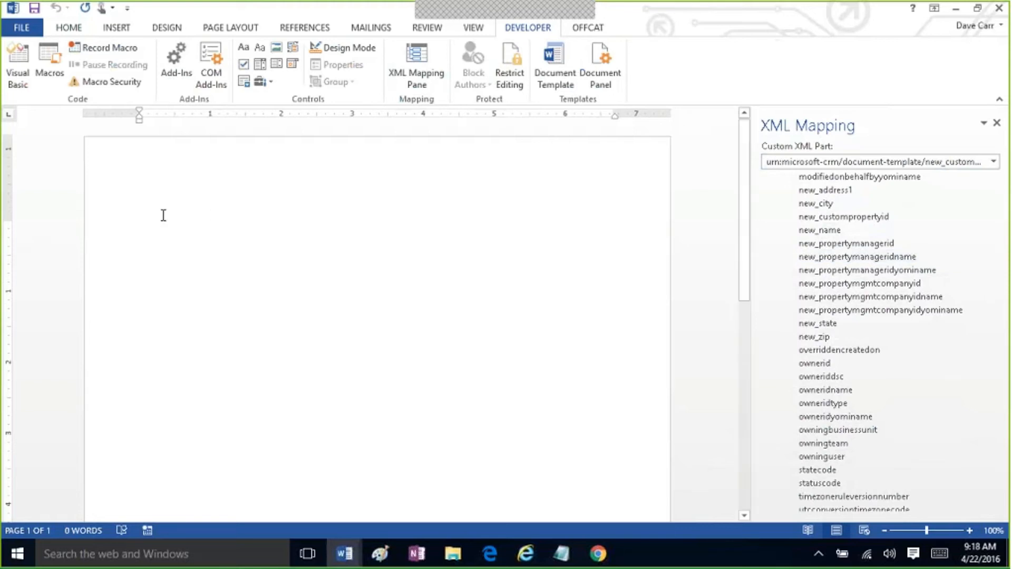
{"action": "type", "text": "Property Na"}
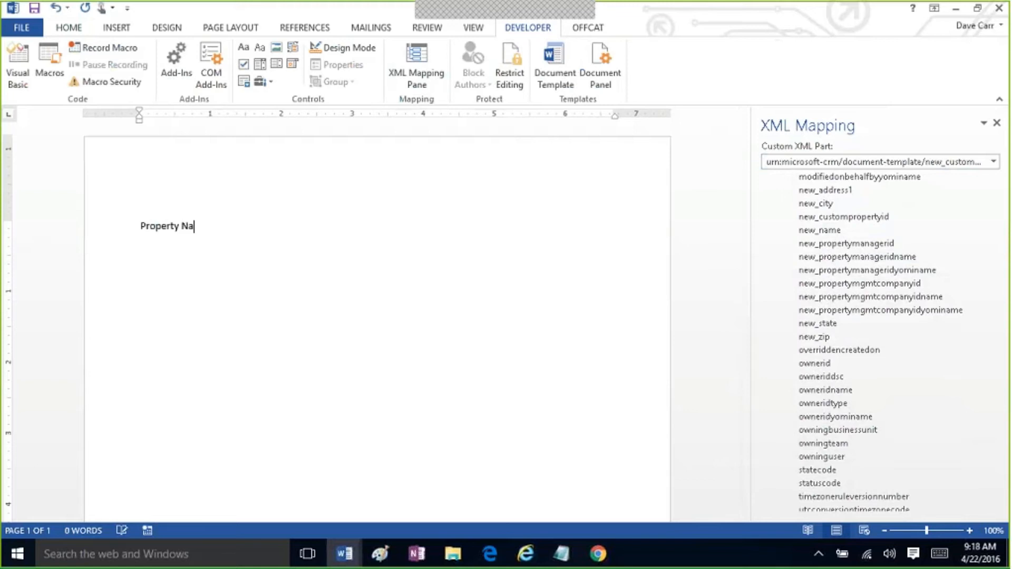
{"action": "type", "text": "me:"}
{"action": "key", "text": "BackSpace"}
{"action": "key", "text": "BackSpace"}
{"action": "key", "text": "BackSpace"}
{"action": "key", "text": "BackSpace"}
{"action": "key", "text": "BackSpace"}
{"action": "key", "text": "BackSpace"}
{"action": "key", "text": "BackSpace"}
{"action": "key", "text": "BackSpace"}
{"action": "key", "text": "BackSpace"}
{"action": "key", "text": "BackSpace"}
{"action": "key", "text": "BackSpace"}
{"action": "key", "text": "BackSpace"}
{"action": "key", "text": "BackSpace"}
{"action": "key", "text": "BackSpace"}
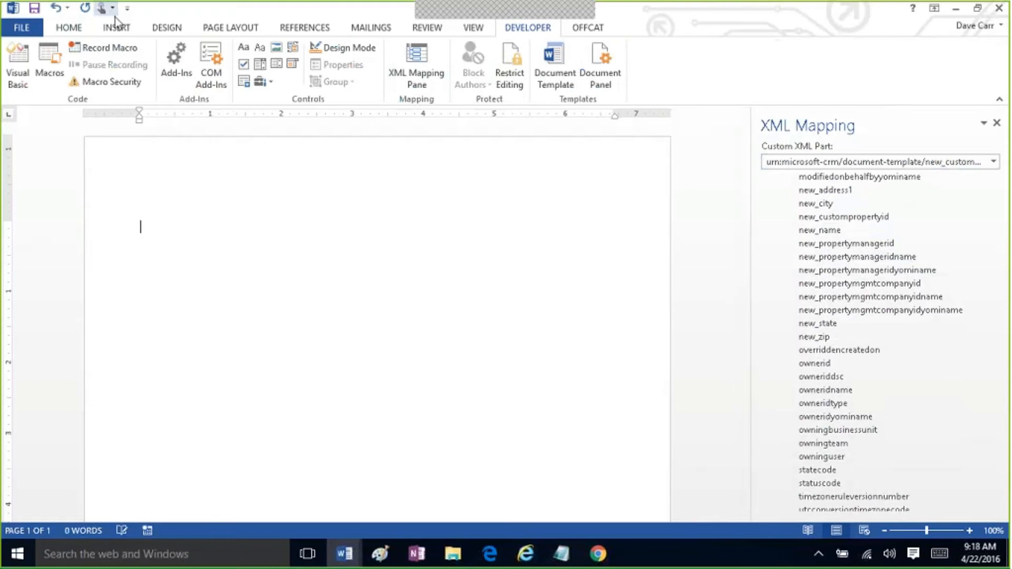
- Insert a table with two columns and five rows into the blank document
{"action": "left_click", "coordinate": [126, 29]}
{"action": "left_click", "coordinate": [97, 74]}
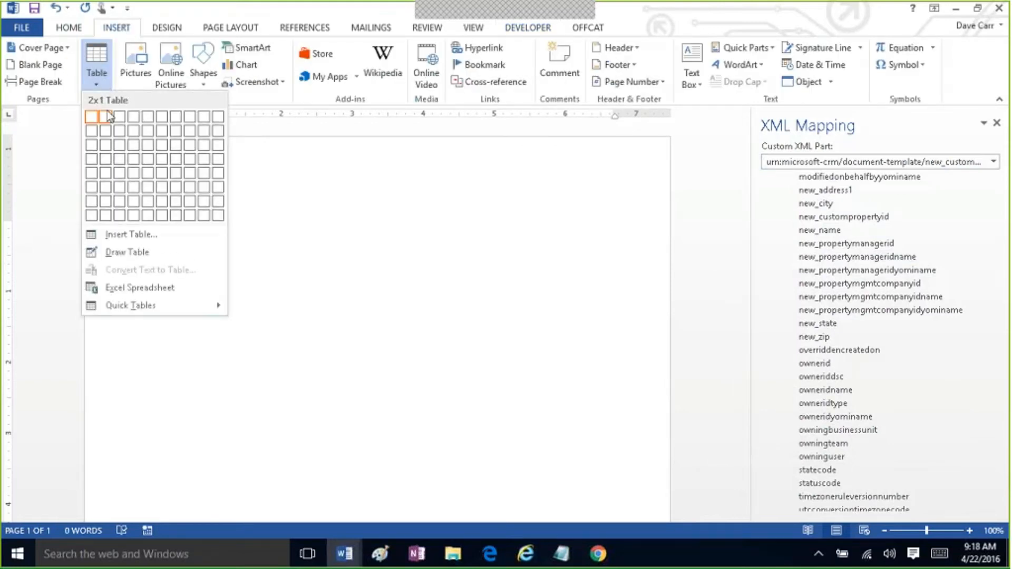
{"action": "left_click", "coordinate": [106, 174]}
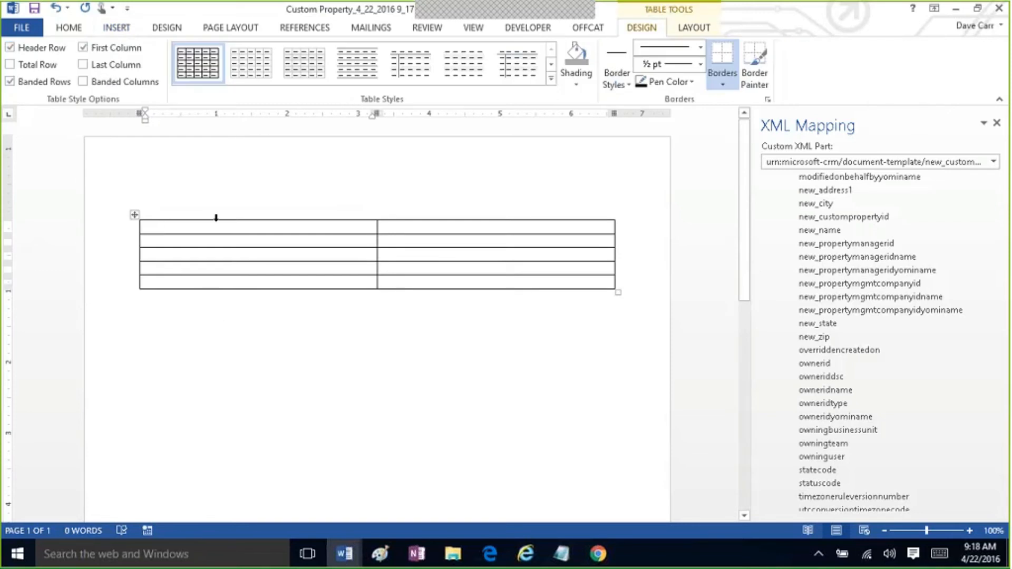
- Fill the table's first column with the labels Property Name, Address, City, State and Zip
{"action": "type", "text": "Pro"}
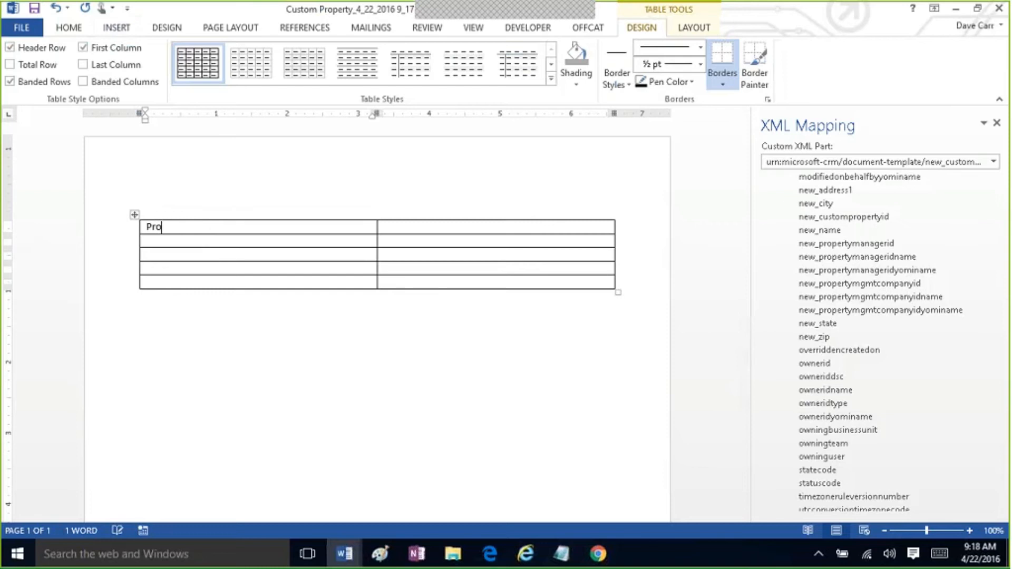
{"action": "type", "text": "perty Name"}
{"action": "key", "text": "Down"}
{"action": "type", "text": "A"}
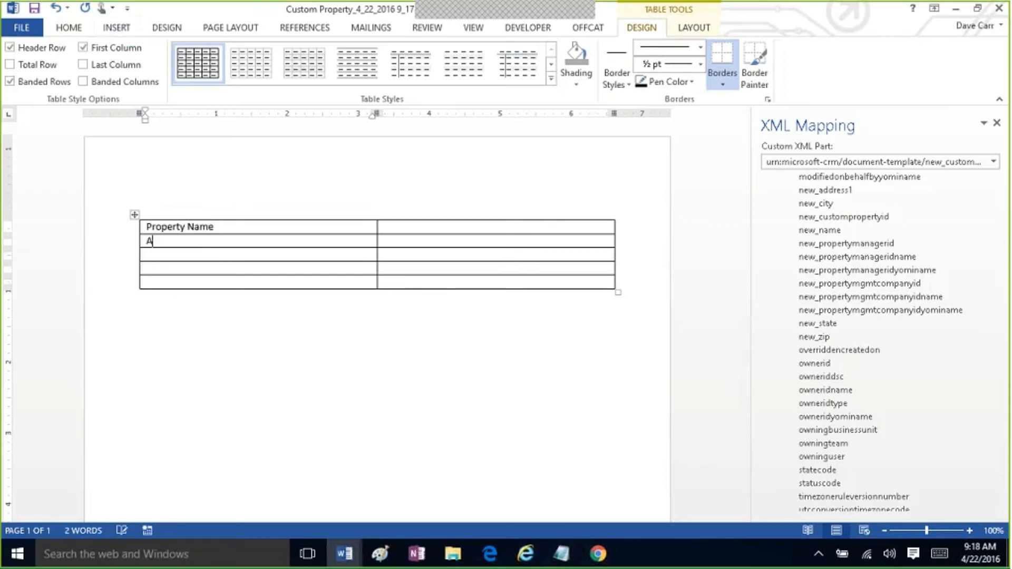
{"action": "type", "text": "ddress"}
{"action": "key", "text": "Tab"}
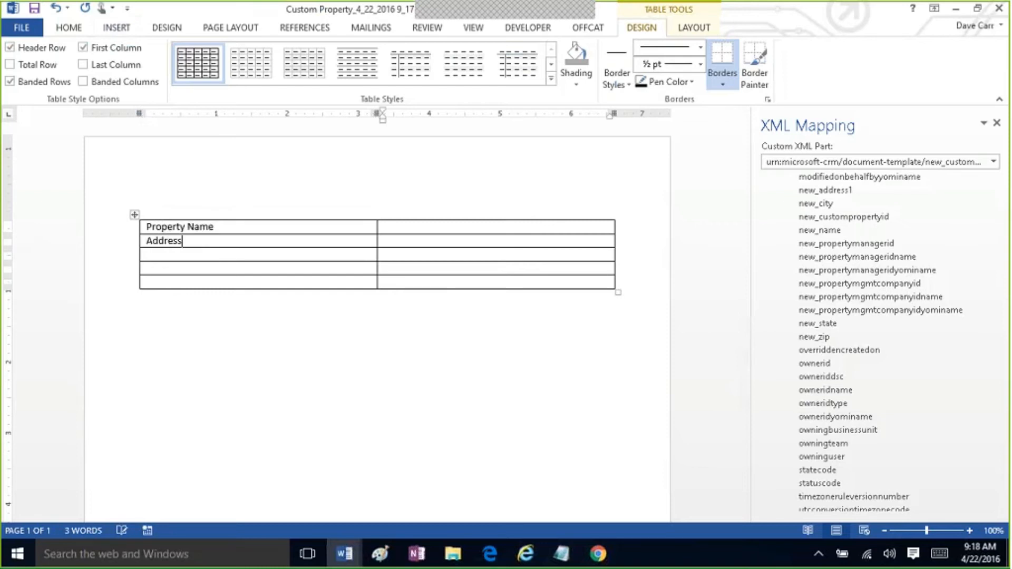
{"action": "key", "text": "Tab"}
{"action": "key", "text": "Tab"}
{"action": "type", "text": "City"}
{"action": "key", "text": "Down"}
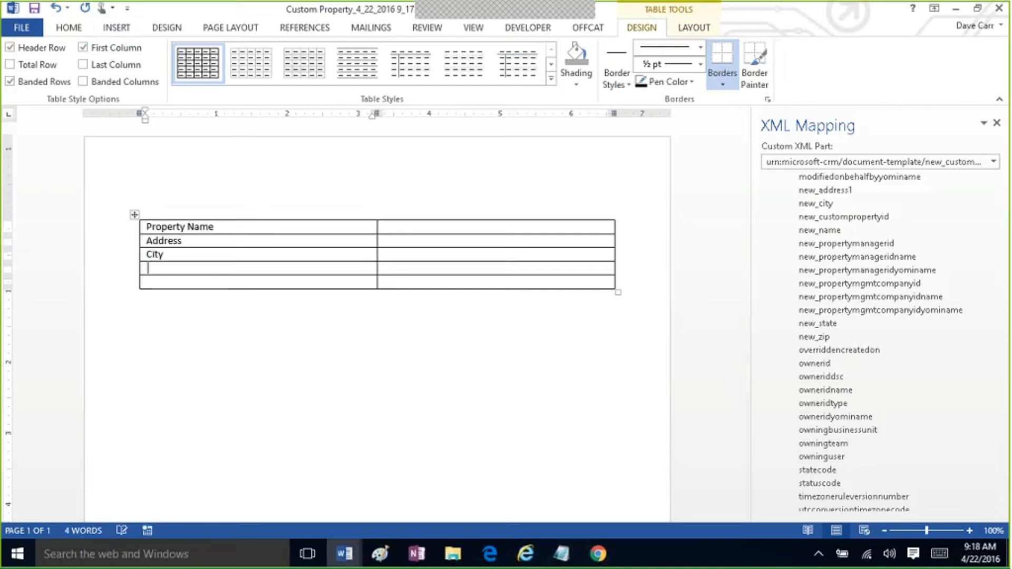
{"action": "type", "text": "State"}
{"action": "key", "text": "Up"}
{"action": "key", "text": "Down"}
{"action": "key", "text": "Down"}
{"action": "type", "text": "Zip"}
- Add a row below Zip and label it Property Management Company
{"action": "key", "text": "Down"}
{"action": "key", "text": "Left"}
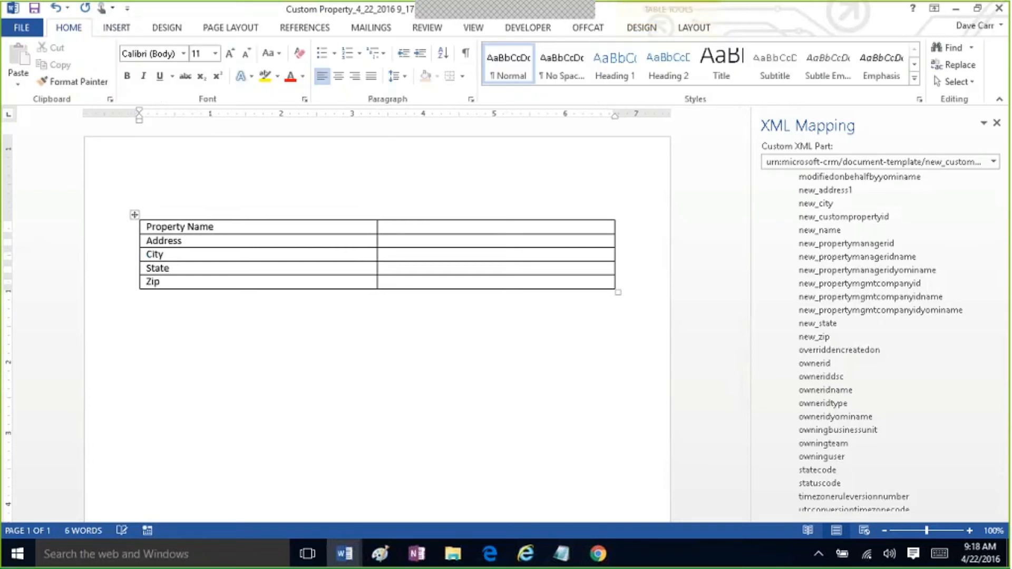
{"action": "key", "text": "Return"}
{"action": "key", "text": "Left"}
{"action": "key", "text": "Right"}
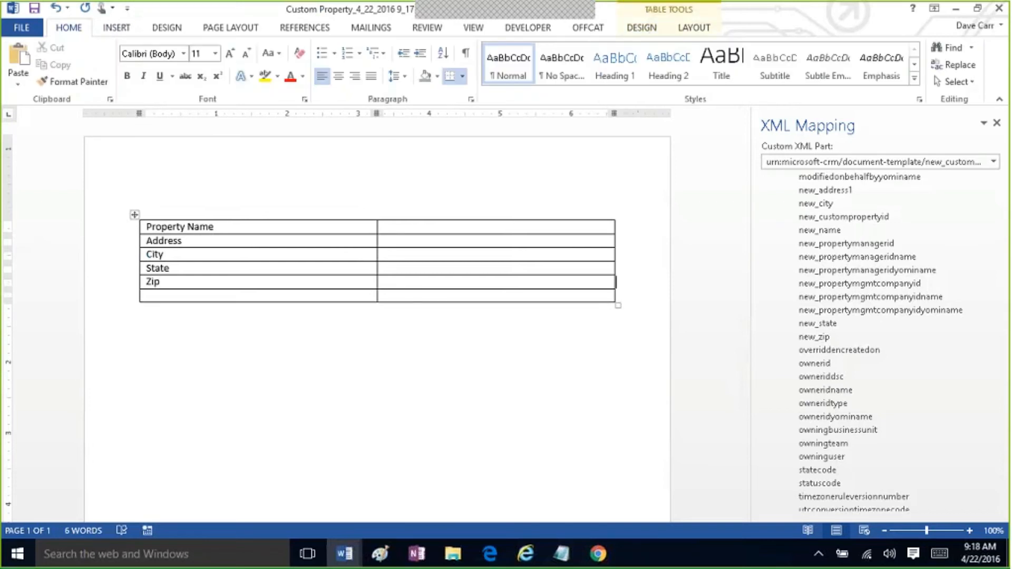
{"action": "type", "text": "Property Management"}
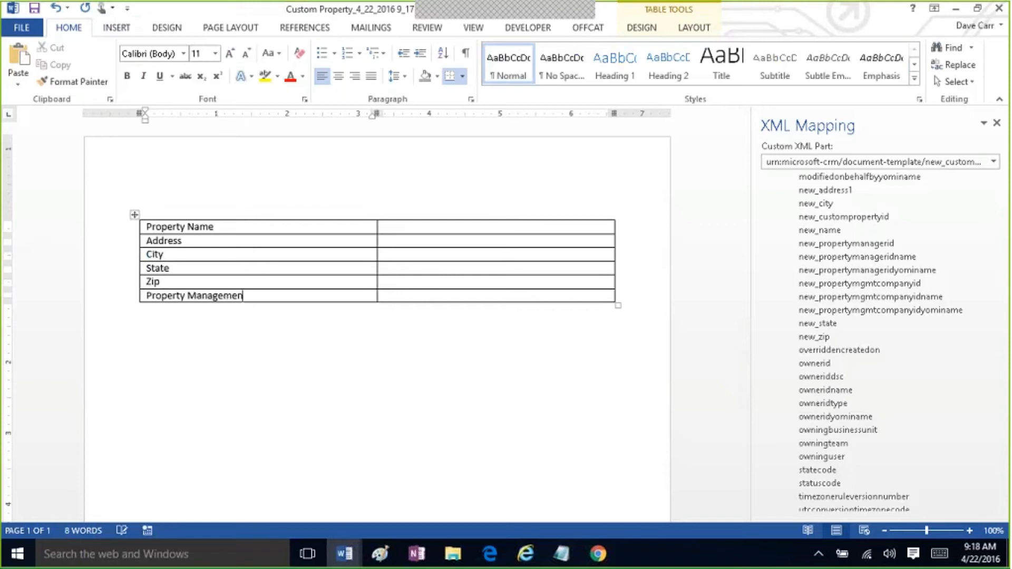
{"action": "key", "text": "alt"}
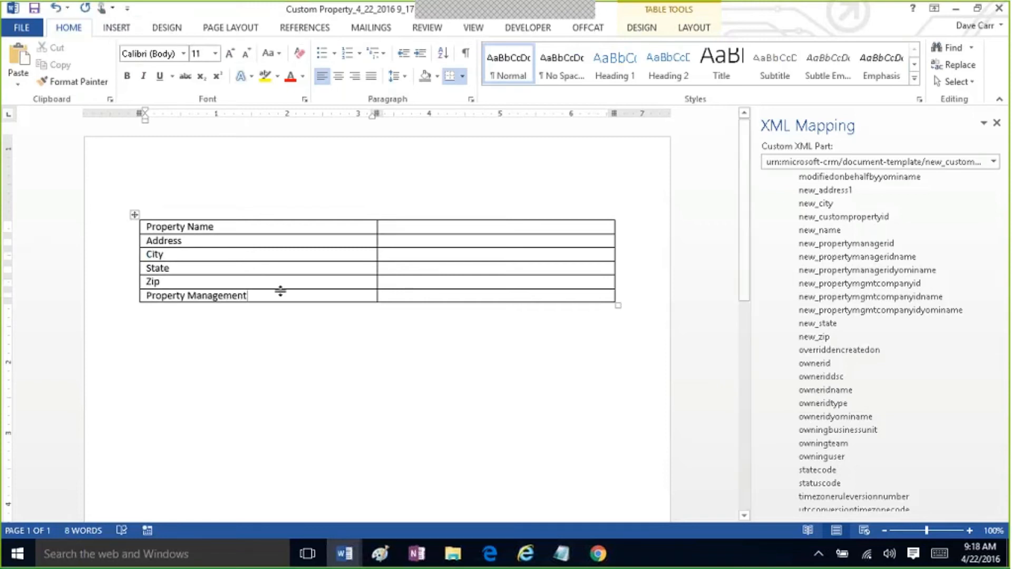
{"action": "type", "text": "Company"}
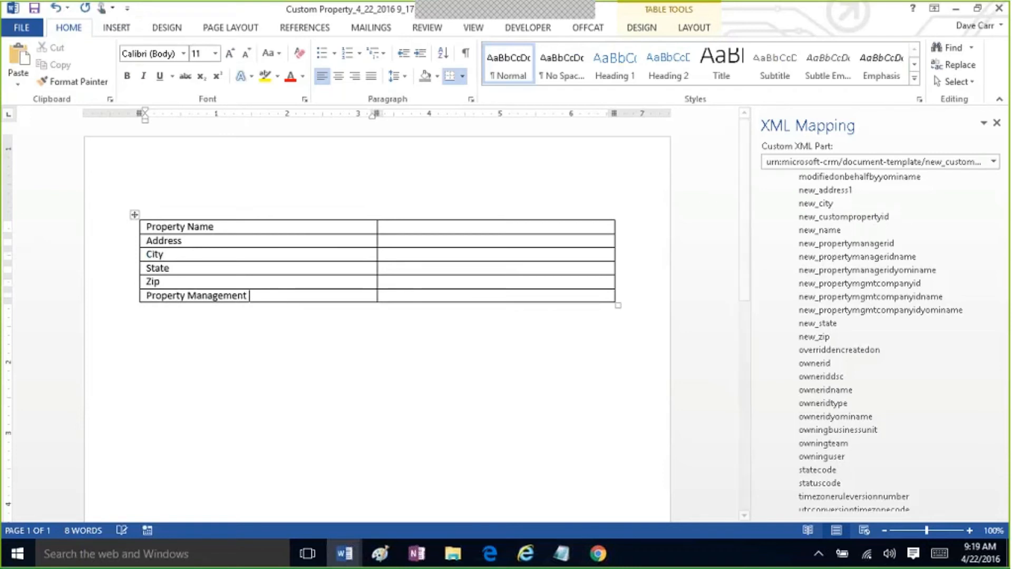
- Add a row at the end of the table and label it Property Manager
{"action": "key", "text": "Tab"}
{"action": "key", "text": "Tab"}
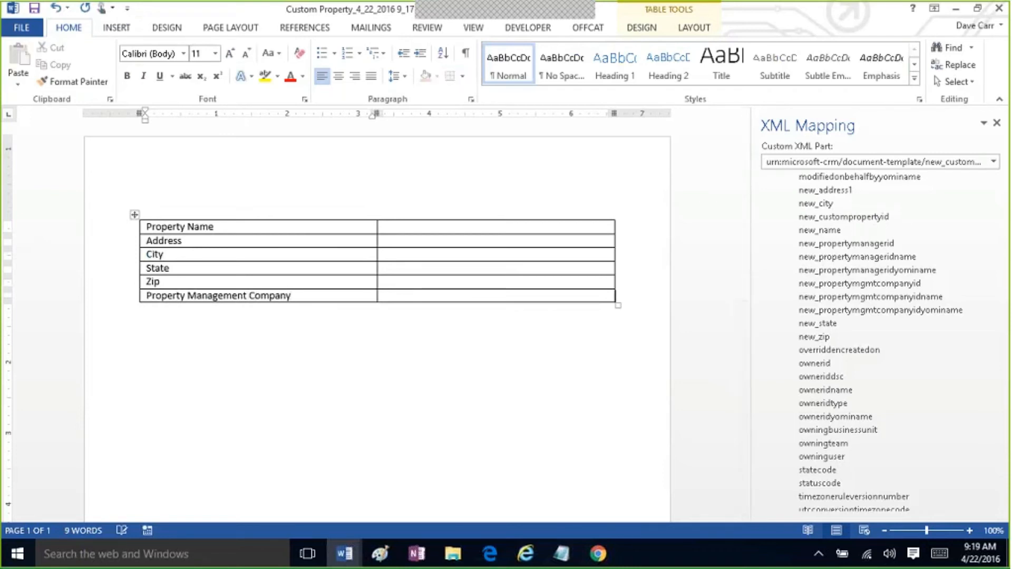
{"action": "type", "text": "Property MAnag"}
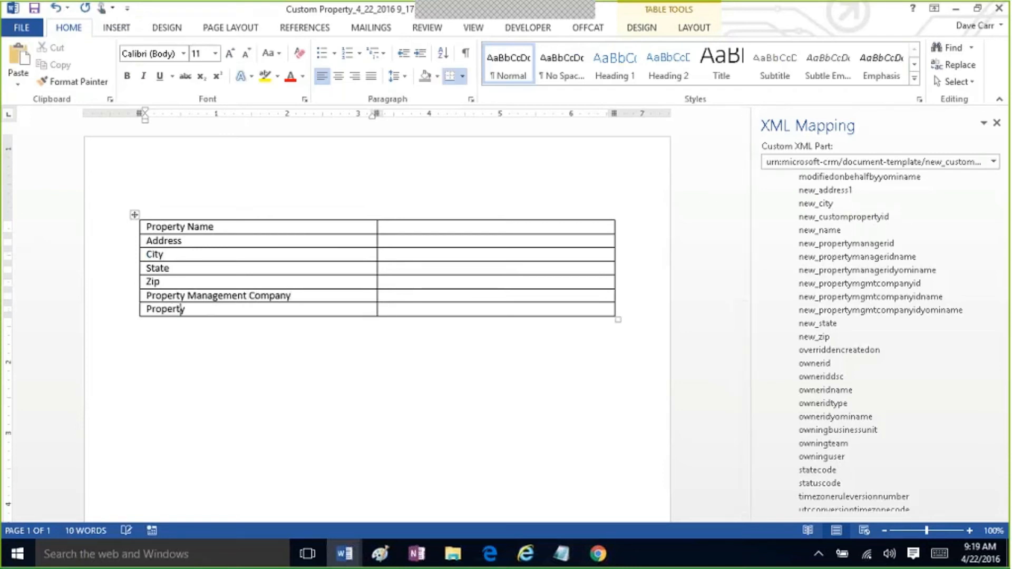
{"action": "key", "text": "BackSpace"}
{"action": "key", "text": "BackSpace"}
{"action": "key", "text": "BackSpace"}
{"action": "key", "text": "BackSpace"}
{"action": "type", "text": "ang"}
{"action": "key", "text": "BackSpace"}
{"action": "type", "text": "ager"}
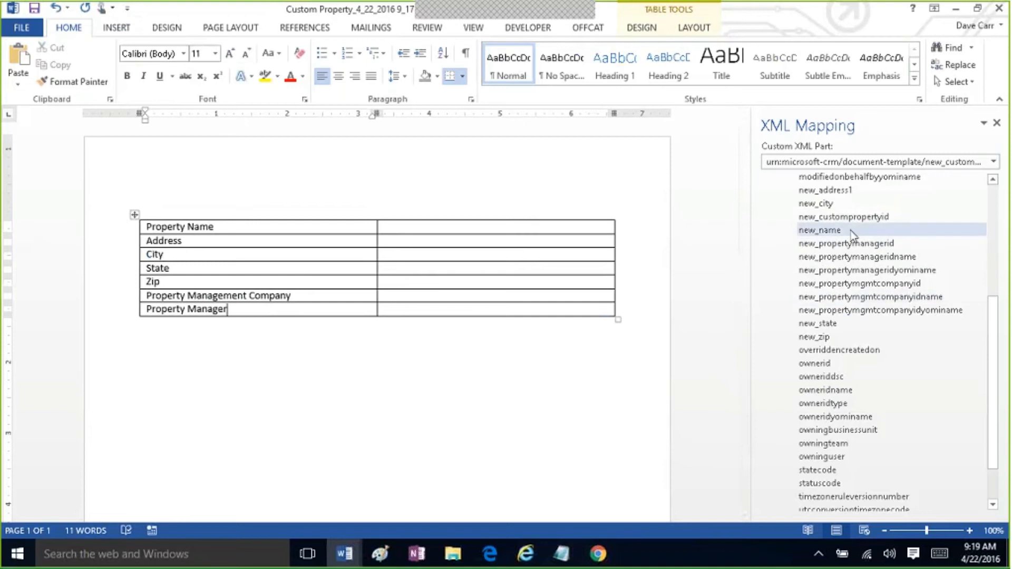
- Insert a header row above Property Name with the headings Field Name and Field Value
{"action": "left_click", "coordinate": [461, 227]}
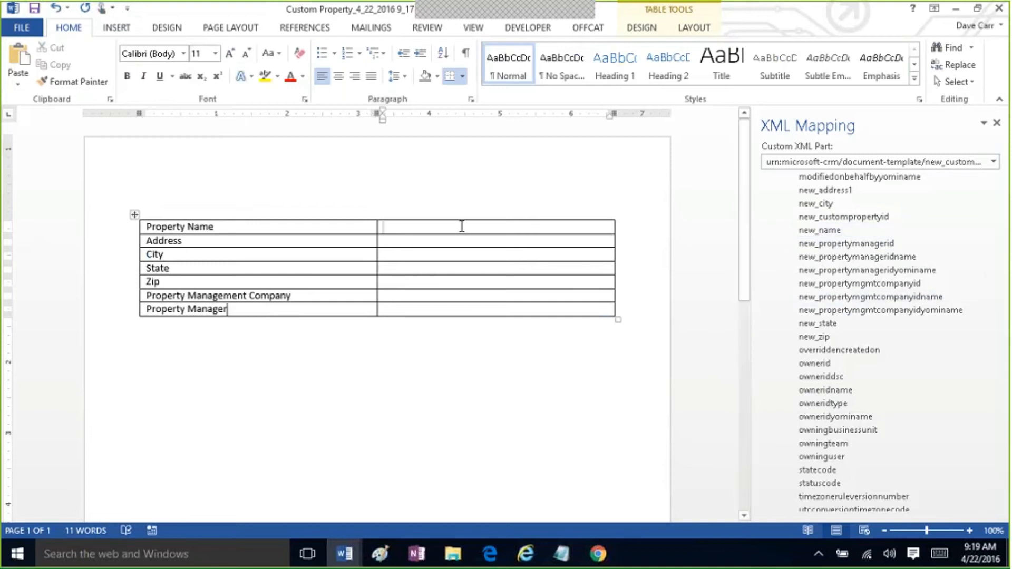
{"action": "left_click", "coordinate": [105, 230]}
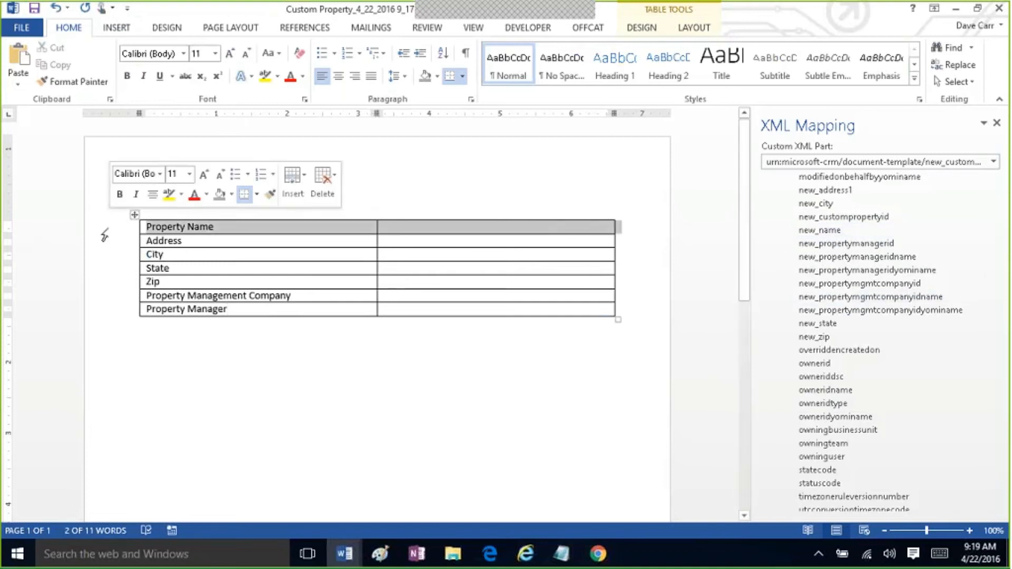
{"action": "left_click", "coordinate": [294, 195]}
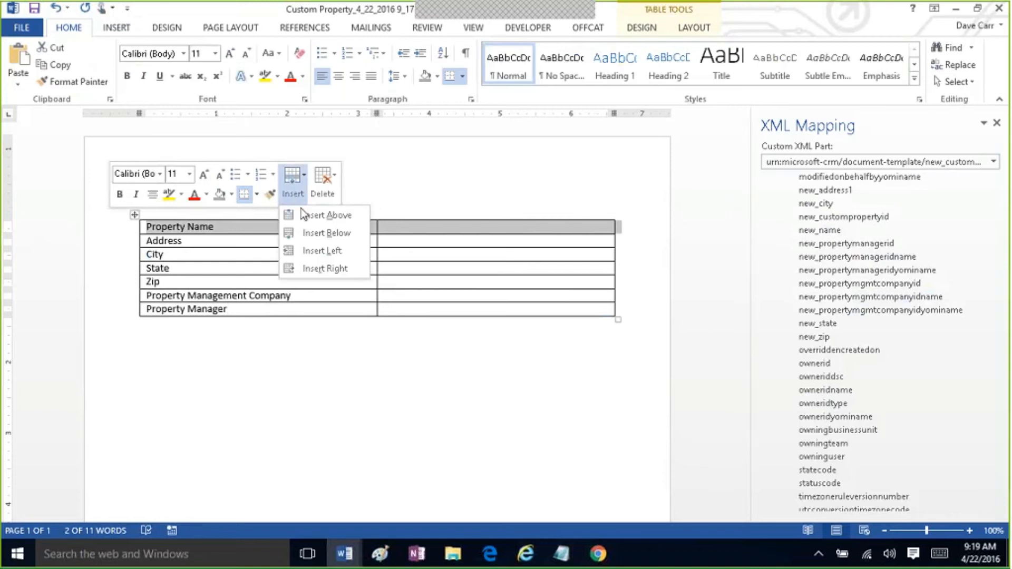
{"action": "left_click", "coordinate": [311, 214]}
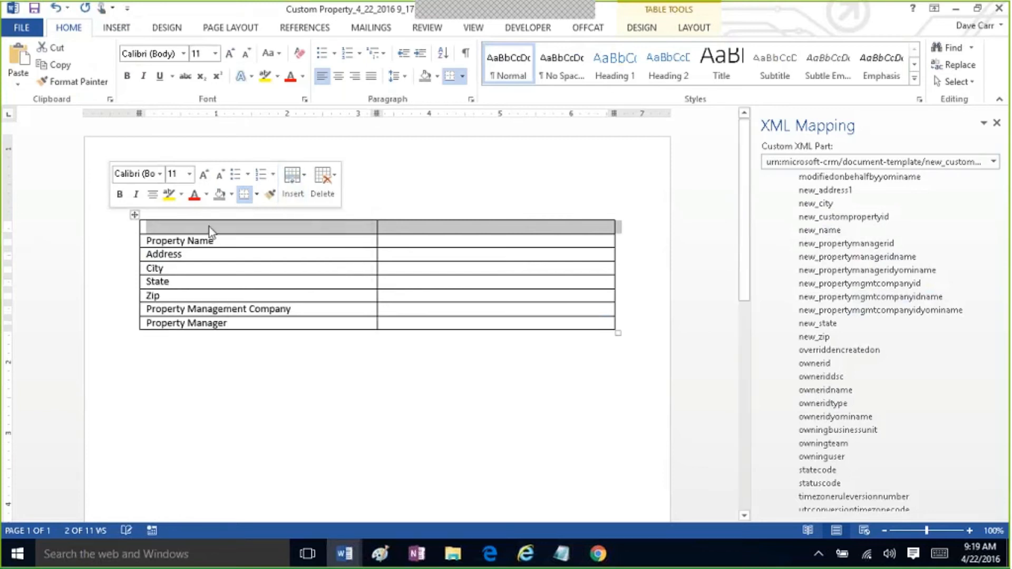
{"action": "left_click", "coordinate": [210, 230]}
{"action": "type", "text": "F"}
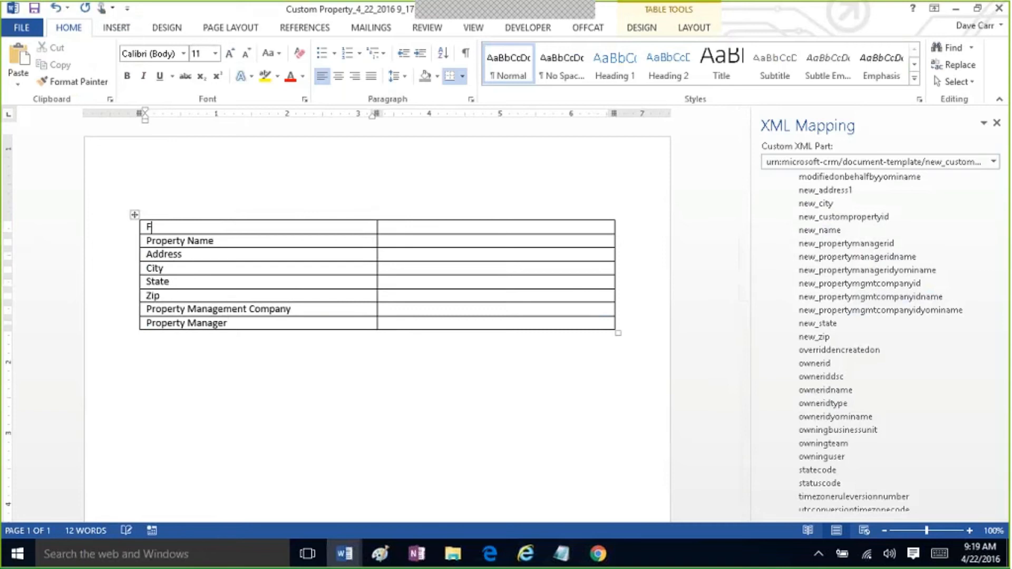
{"action": "type", "text": "ield Name"}
{"action": "key", "text": "Tab"}
{"action": "type", "text": "Field Value"}
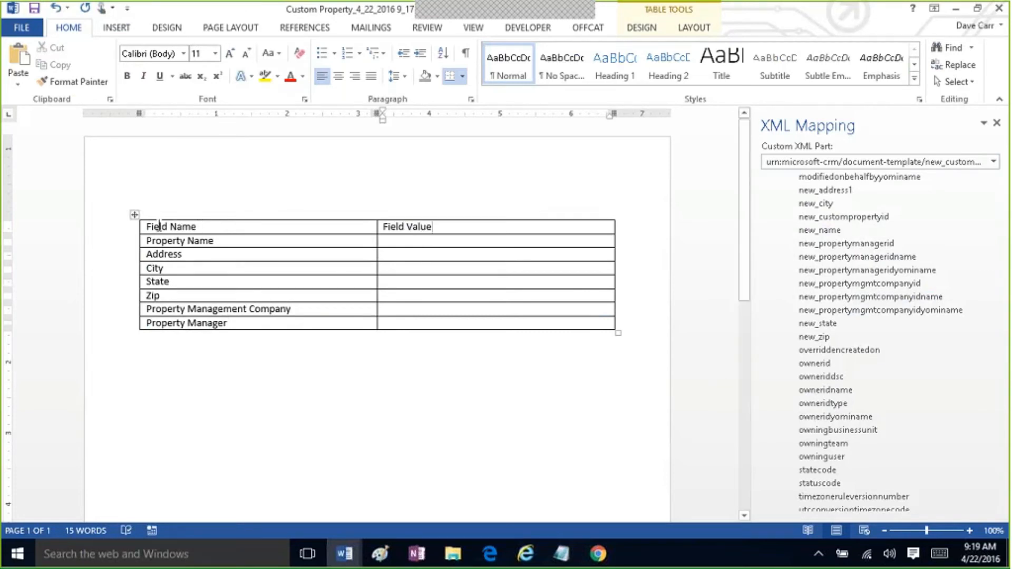
- Format the Field Name and Field Value header row in bold italic
{"action": "left_click", "coordinate": [109, 232]}
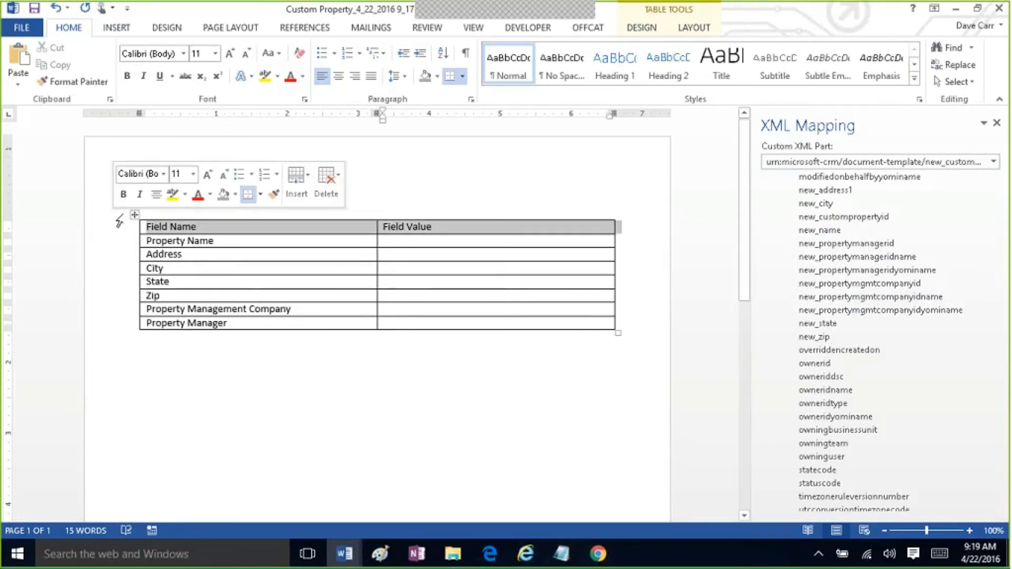
{"action": "left_click", "coordinate": [125, 77]}
{"action": "left_click", "coordinate": [143, 76]}
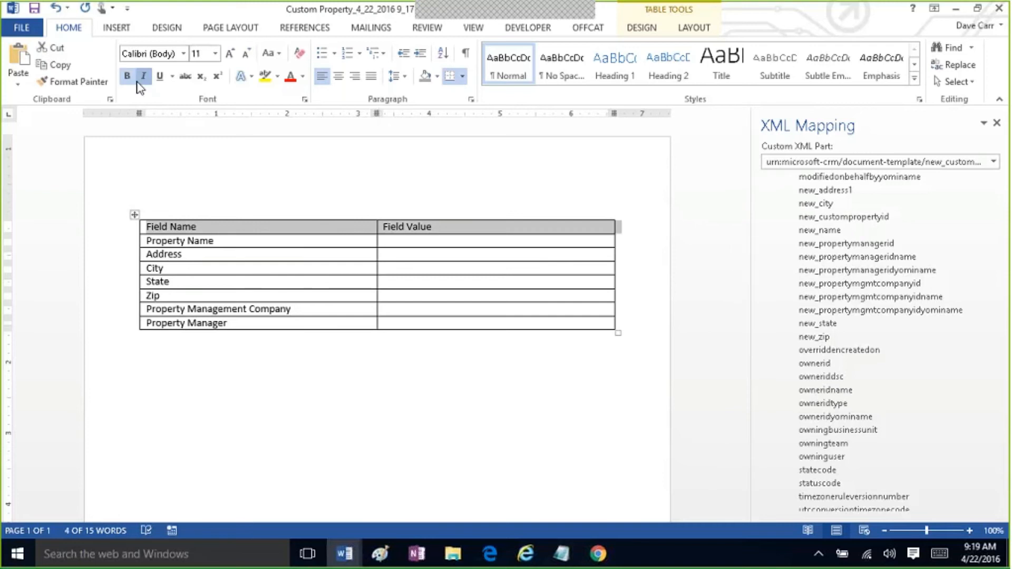
- Insert a plain text content control mapped to new_name in the Property Name row's value cell
{"action": "left_click", "coordinate": [395, 241]}
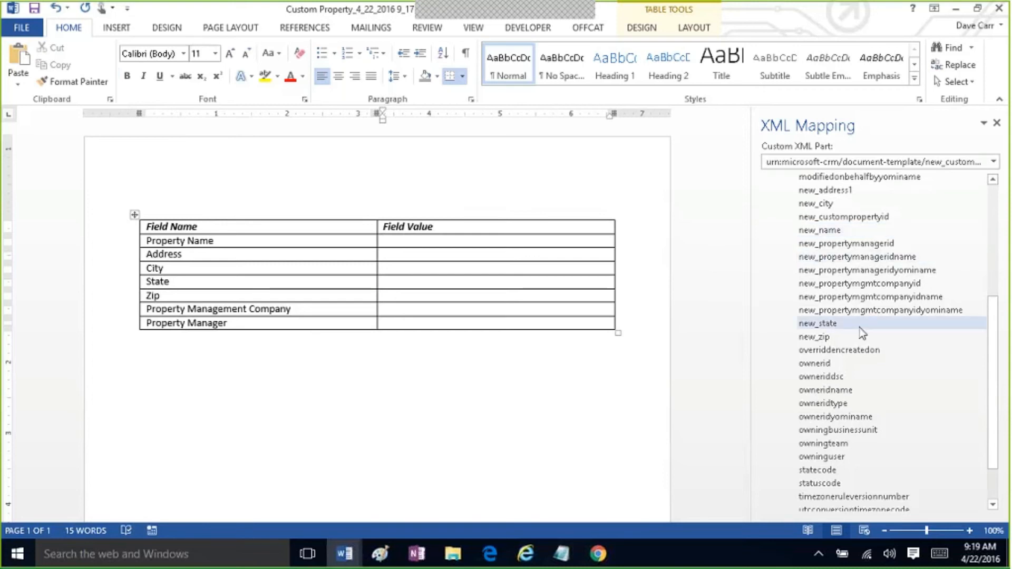
{"action": "right_click", "coordinate": [857, 235]}
{"action": "mouse_move", "coordinate": [824, 245]}
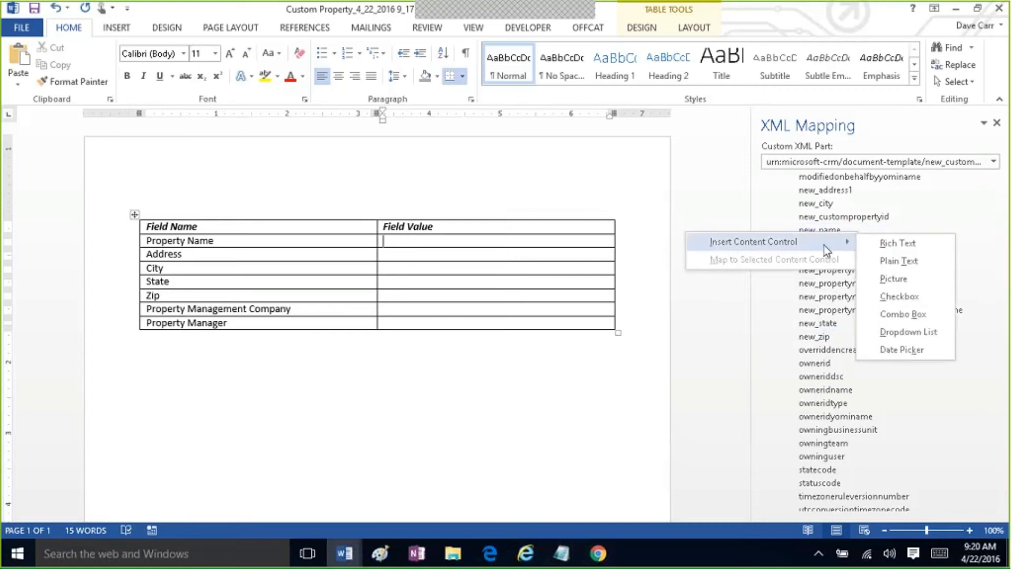
{"action": "left_click", "coordinate": [934, 258]}
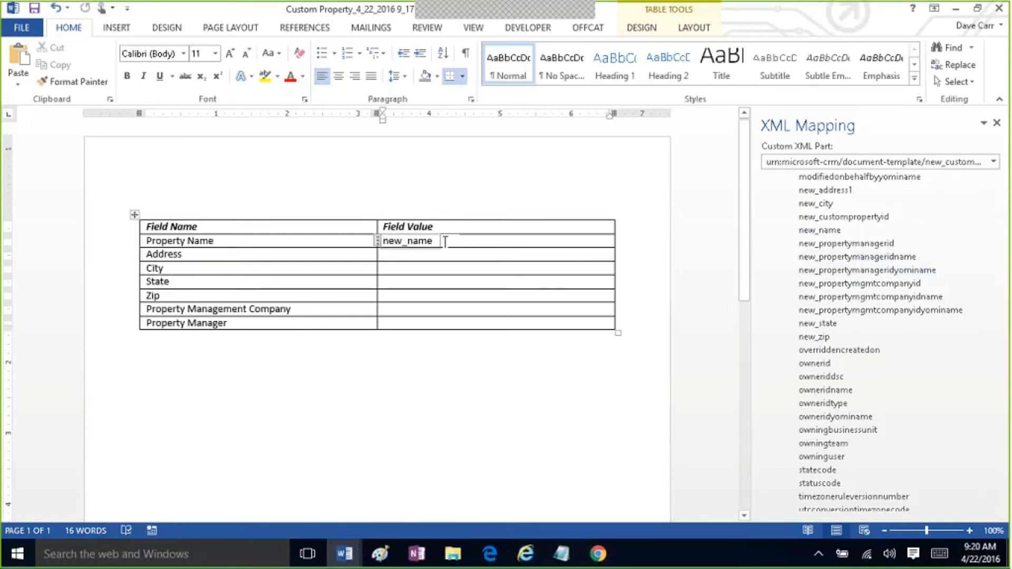
- Insert a plain text content control mapped to new_address1 in the Address row's value cell
{"action": "left_click", "coordinate": [393, 255]}
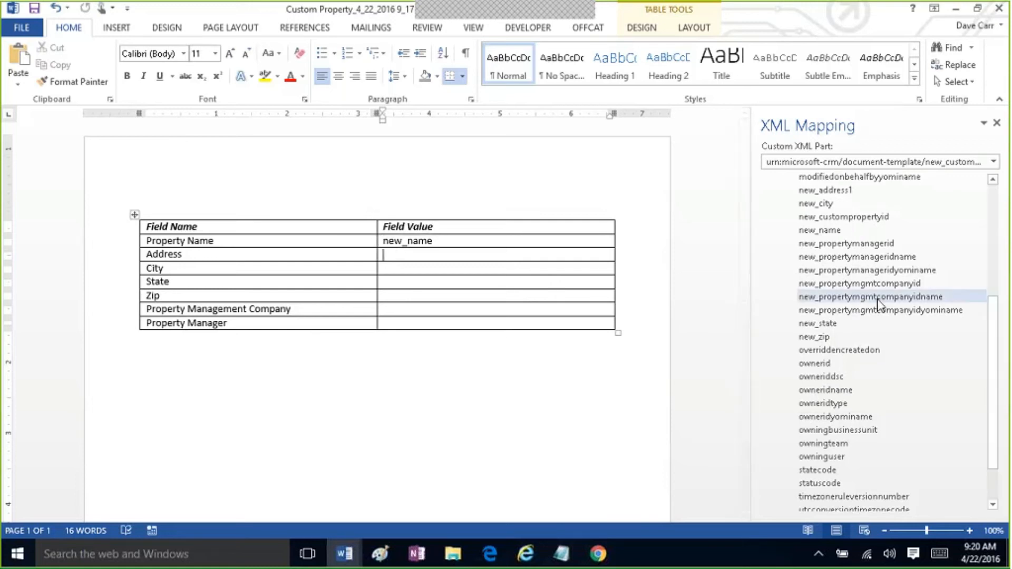
{"action": "right_click", "coordinate": [915, 190]}
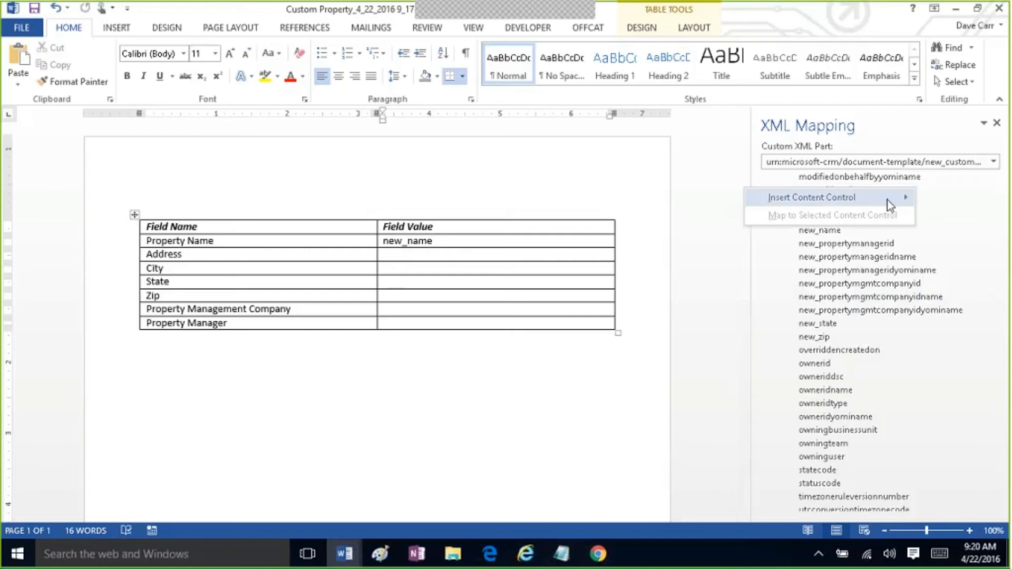
{"action": "mouse_move", "coordinate": [888, 203]}
{"action": "left_click", "coordinate": [712, 217]}
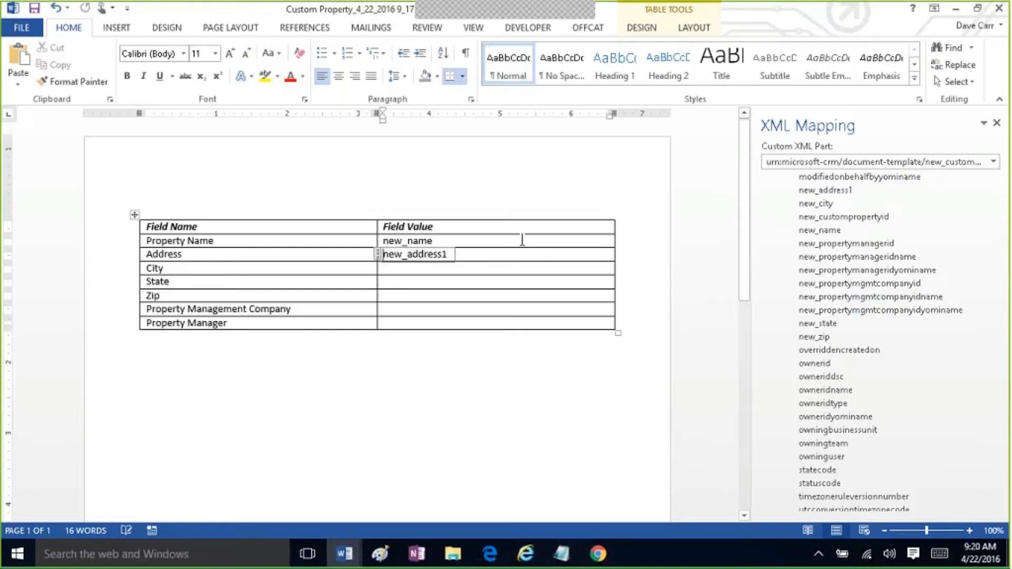
- Insert a plain text content control mapped to new_city in the City row's value cell
{"action": "left_click", "coordinate": [484, 268]}
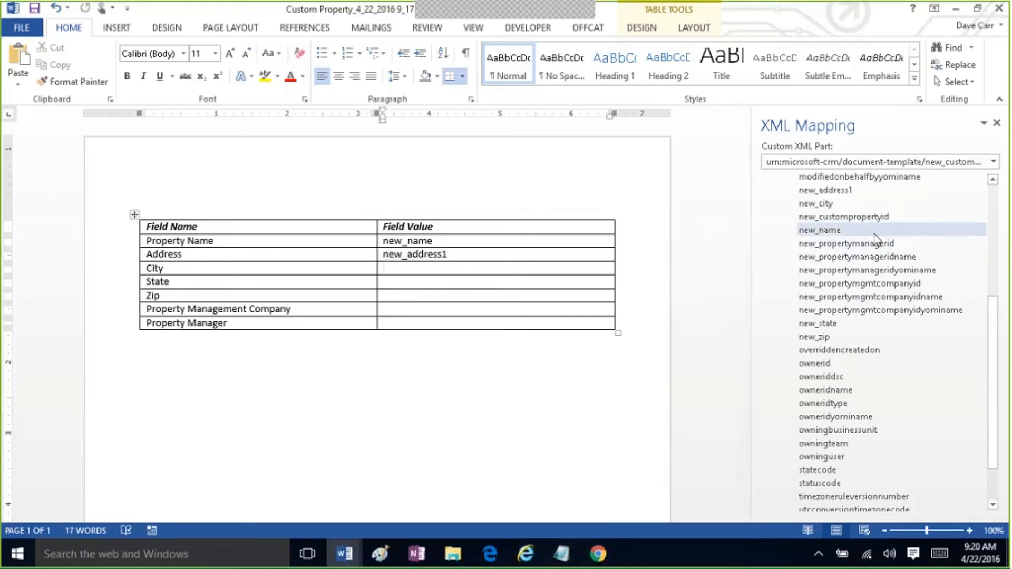
{"action": "right_click", "coordinate": [867, 211]}
{"action": "mouse_move", "coordinate": [827, 222]}
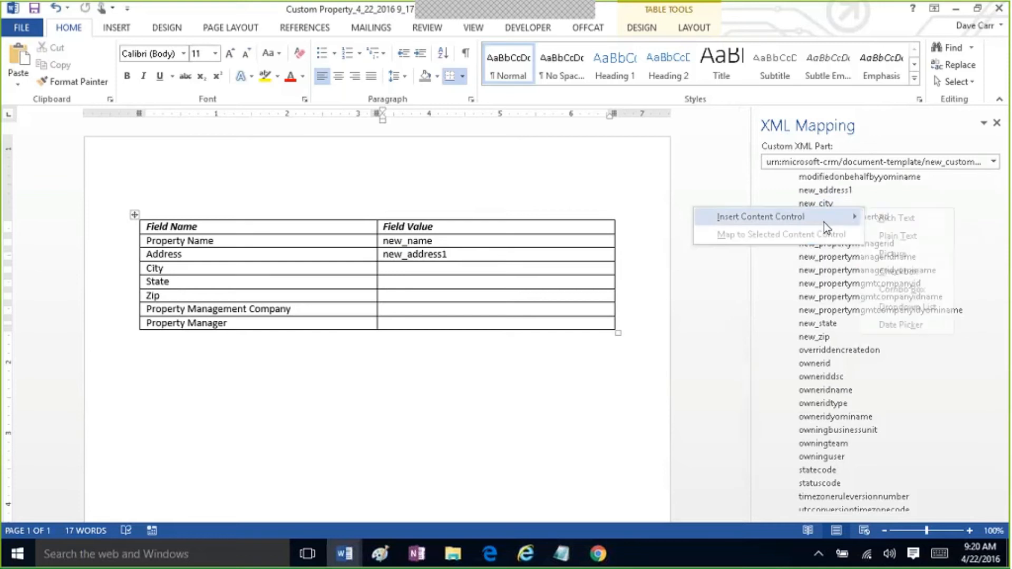
{"action": "left_click", "coordinate": [887, 235]}
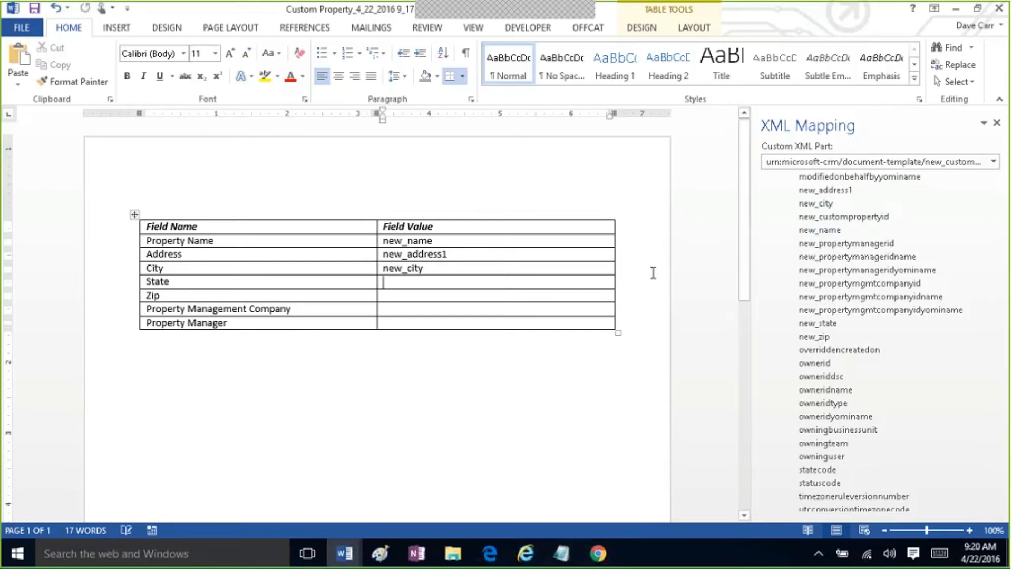
- Insert a plain text content control mapped to new_state in the State row's value cell
{"action": "right_click", "coordinate": [819, 324]}
{"action": "mouse_move", "coordinate": [877, 341]}
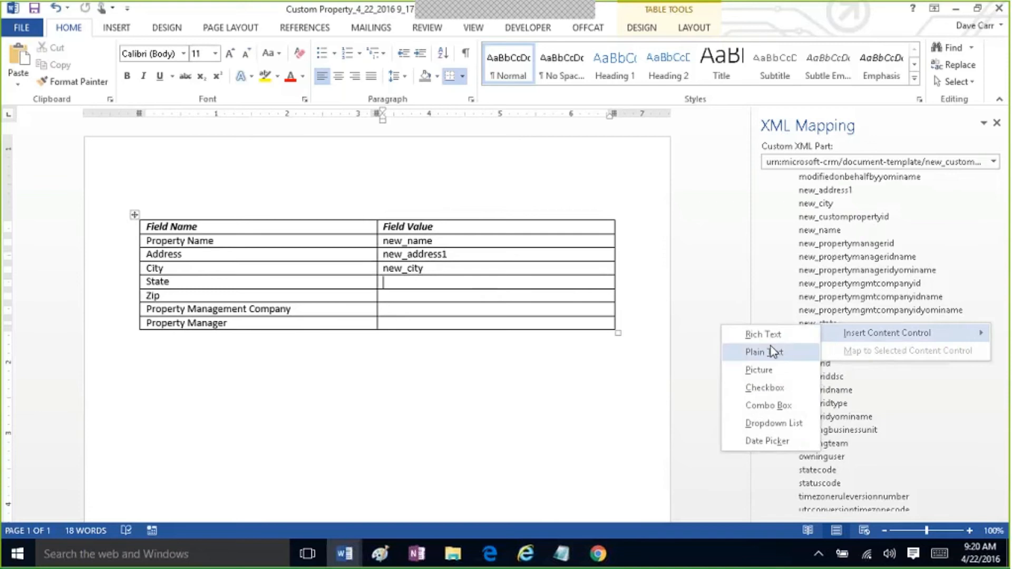
{"action": "left_click", "coordinate": [771, 346]}
- Insert a plain text content control mapped to new_zip in the Zip row's value cell
{"action": "left_click", "coordinate": [604, 301]}
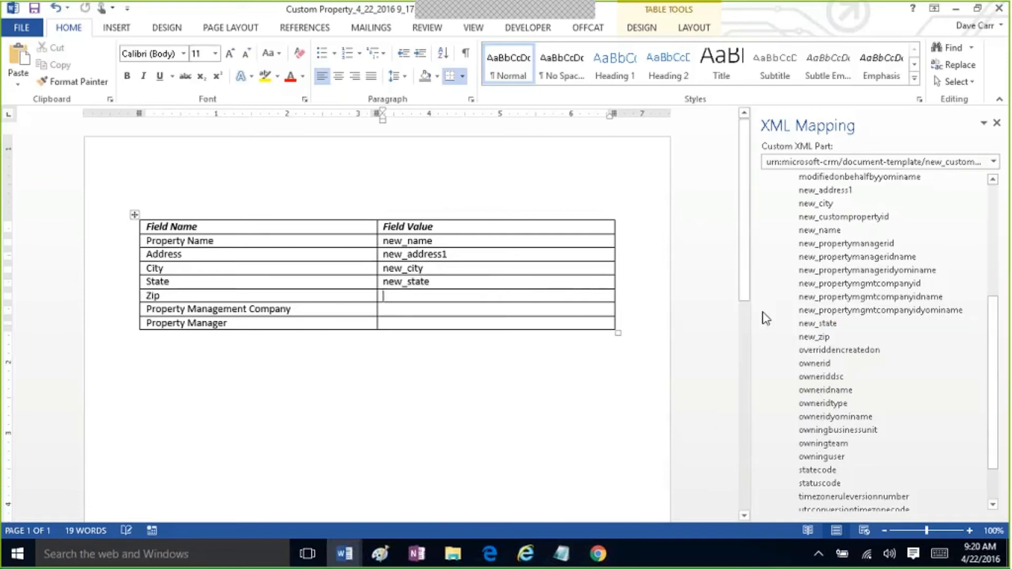
{"action": "right_click", "coordinate": [819, 338]}
{"action": "mouse_move", "coordinate": [843, 345]}
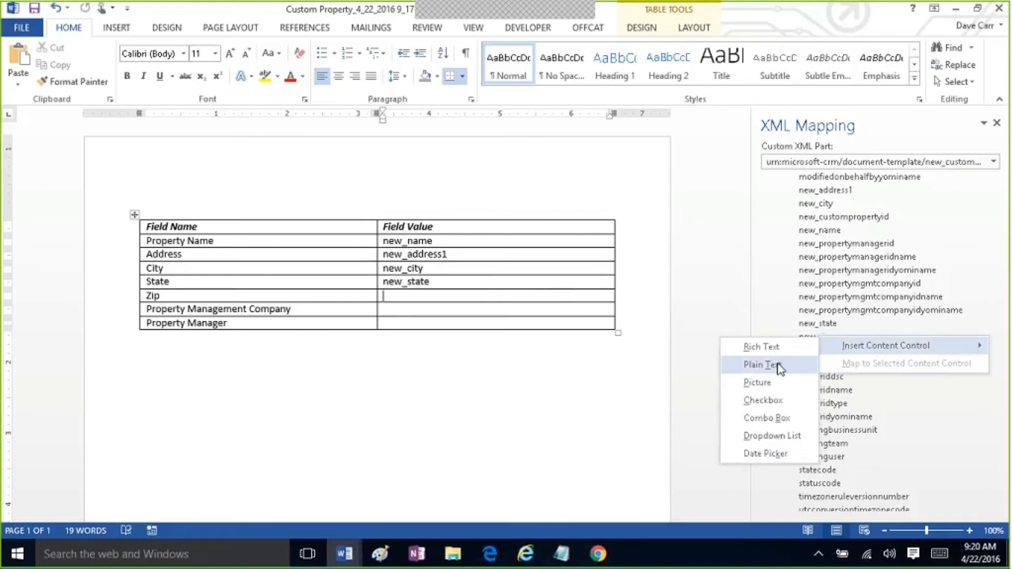
{"action": "left_click", "coordinate": [773, 365]}
- Insert a plain text content control mapped to new_propertymgmtcompanyidname in the Property Management Company row's value cell
{"action": "left_click", "coordinate": [535, 312]}
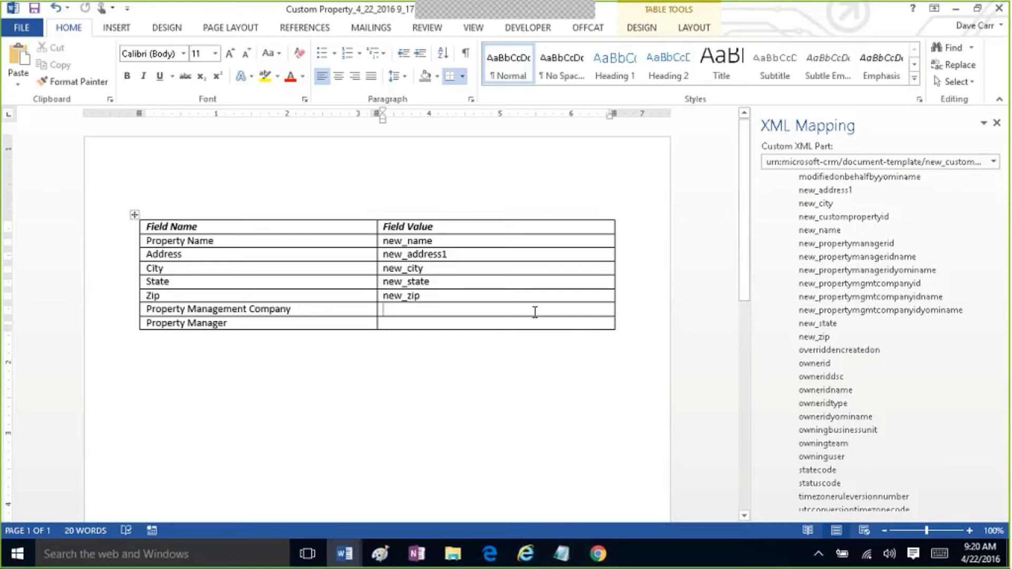
{"action": "right_click", "coordinate": [891, 303]}
{"action": "mouse_move", "coordinate": [868, 311]}
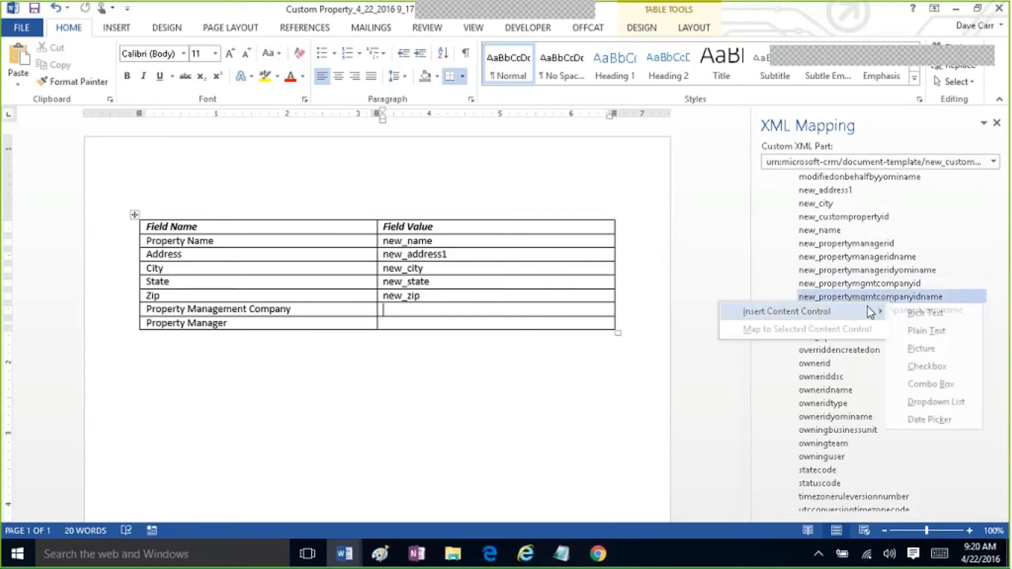
{"action": "left_click", "coordinate": [931, 331]}
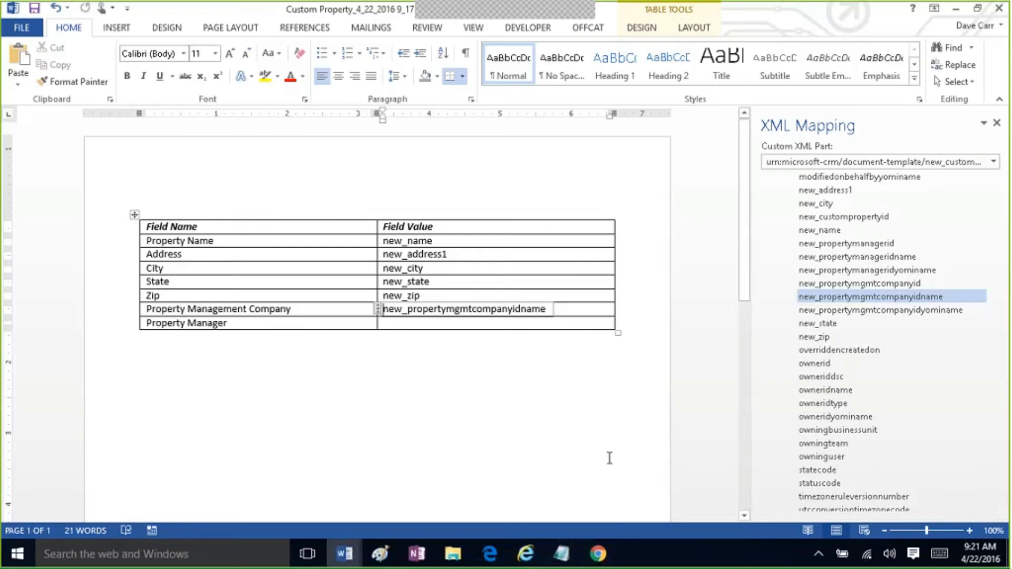
- Insert a plain text content control mapped to new_propertymanageridname in the Property Manager row's value cell
{"action": "left_click", "coordinate": [488, 326]}
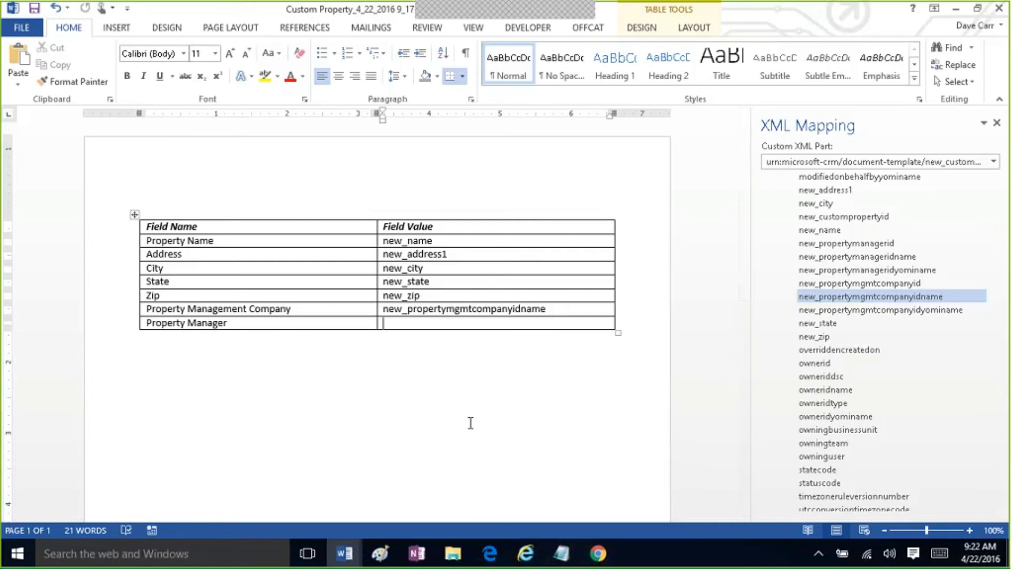
{"action": "left_click", "coordinate": [882, 259]}
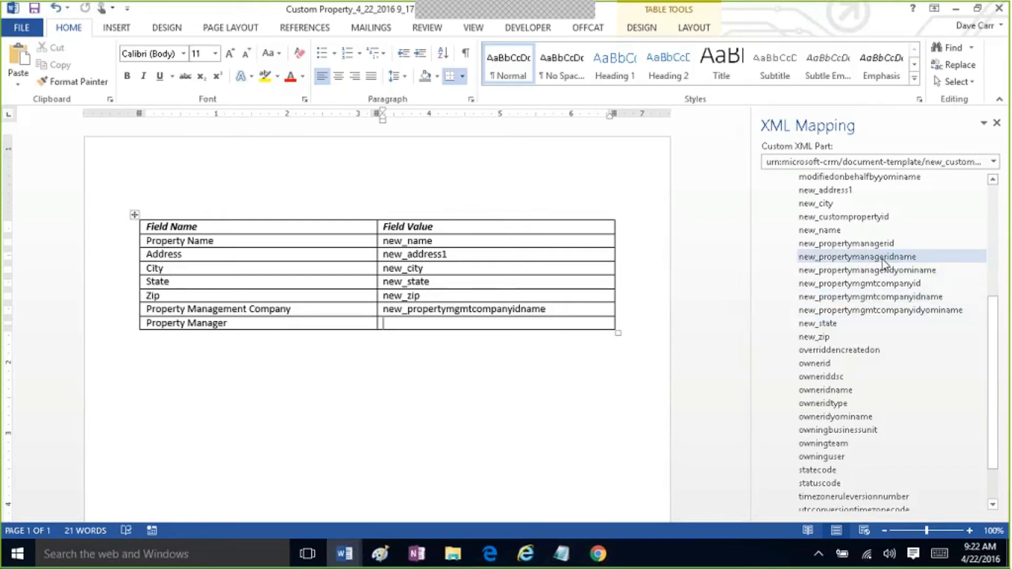
{"action": "right_click", "coordinate": [883, 260]}
{"action": "mouse_move", "coordinate": [862, 274]}
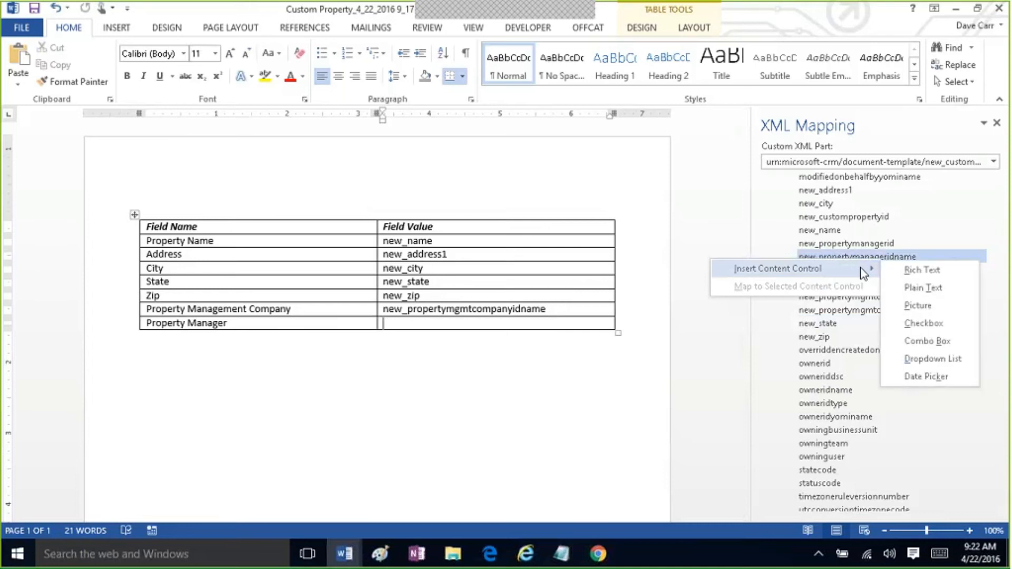
{"action": "left_click", "coordinate": [903, 289]}
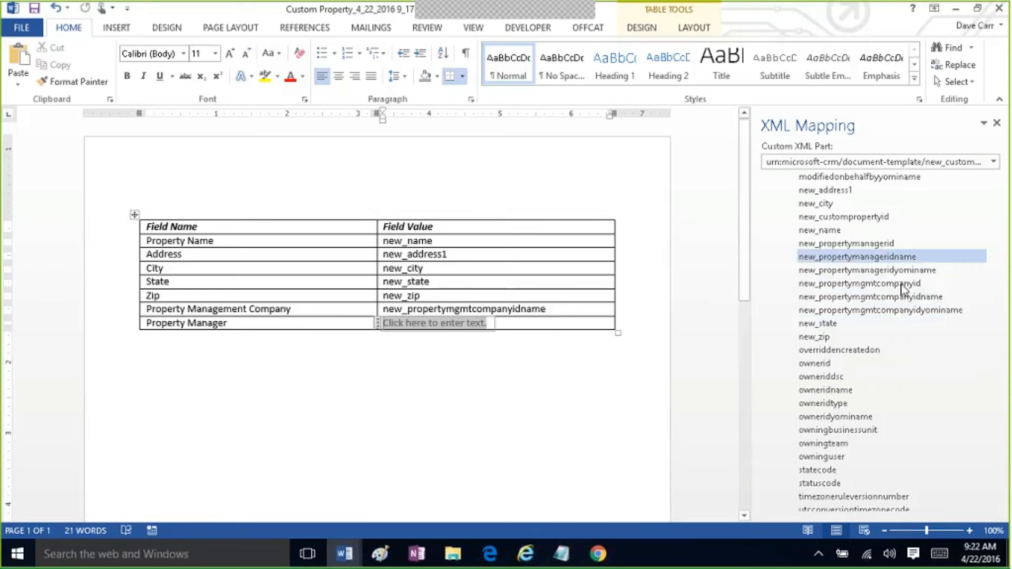
{"action": "left_click", "coordinate": [618, 398]}
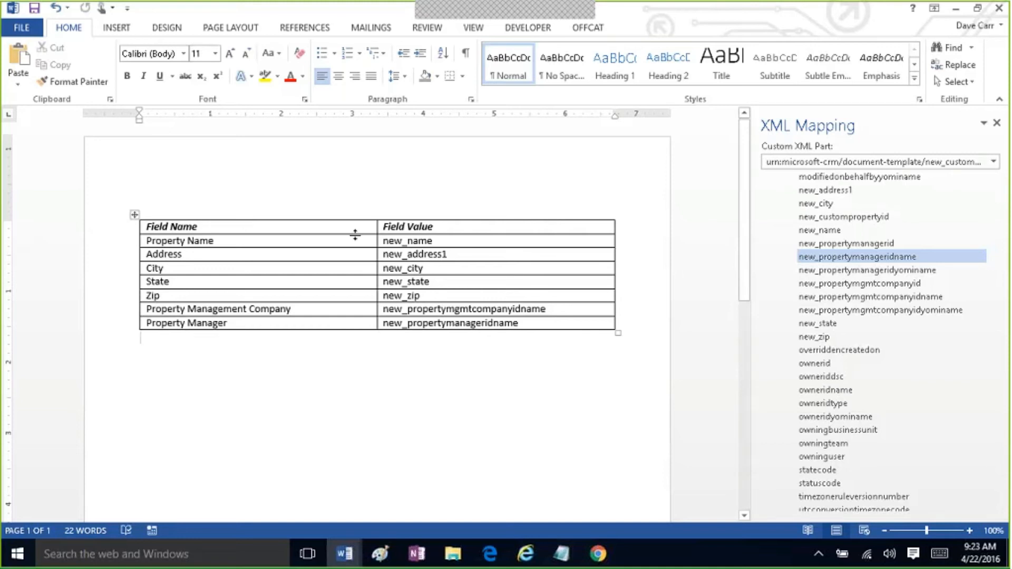
- Copy and remove the whole table, enter a title line in its place, and paste the table back beneath it
{"action": "left_click", "coordinate": [134, 215]}
{"action": "key", "text": "ctrl+c"}
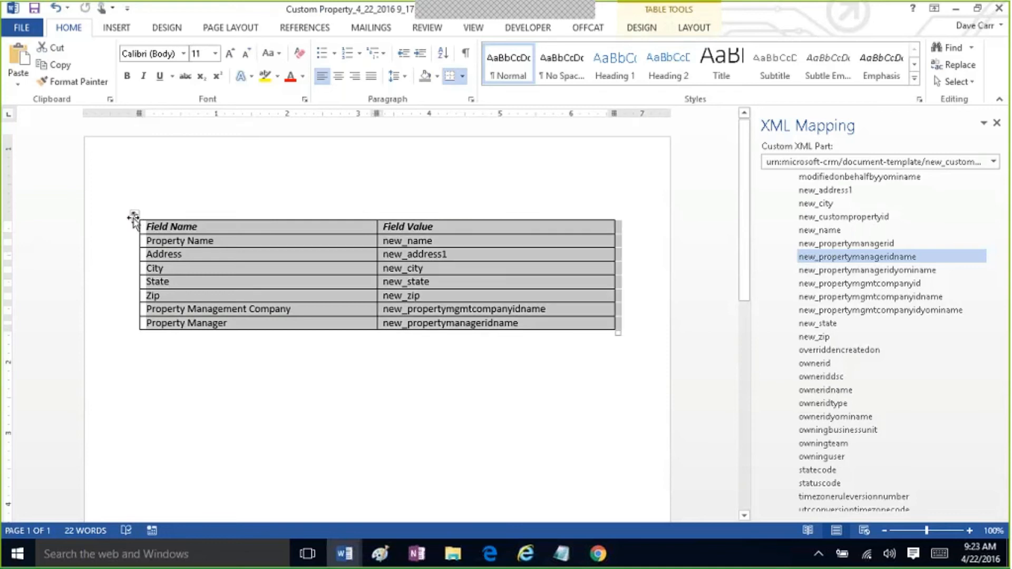
{"action": "key", "text": "BackSpace"}
{"action": "type", "text": "operty"}
{"action": "key", "text": "Return"}
{"action": "key", "text": "ctrl+v"}
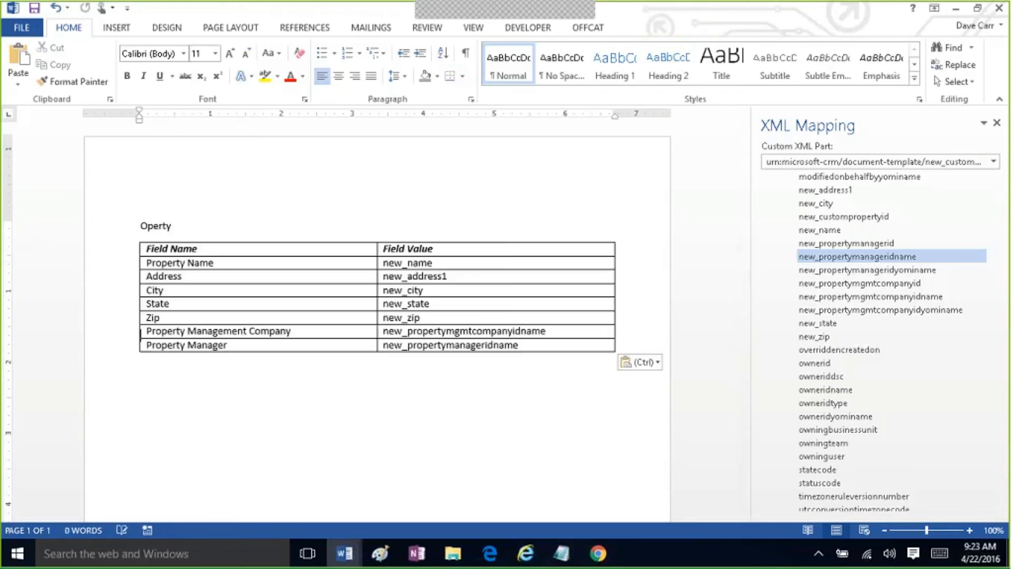
- Correct the title line above the table to read "Property Info"
{"action": "key", "text": "Up"}
{"action": "key", "text": "Up"}
{"action": "key", "text": "Up"}
{"action": "key", "text": "Up"}
{"action": "key", "text": "Up"}
{"action": "key", "text": "Up"}
{"action": "key", "text": "Up"}
{"action": "key", "text": "Up"}
{"action": "key", "text": "Up"}
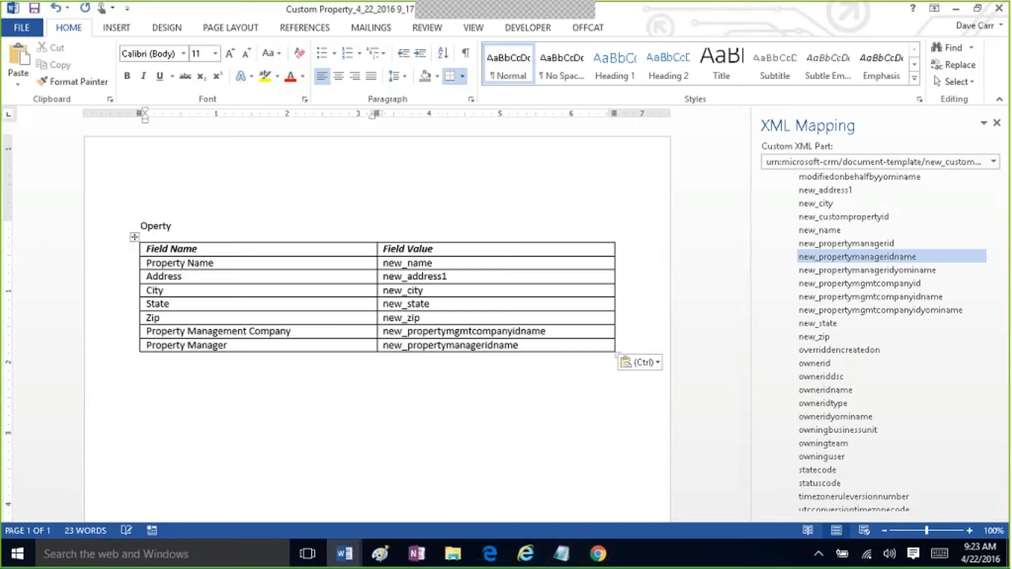
{"action": "key", "text": "BackSpace"}
{"action": "type", "text": "Pro"}
{"action": "key", "text": "End"}
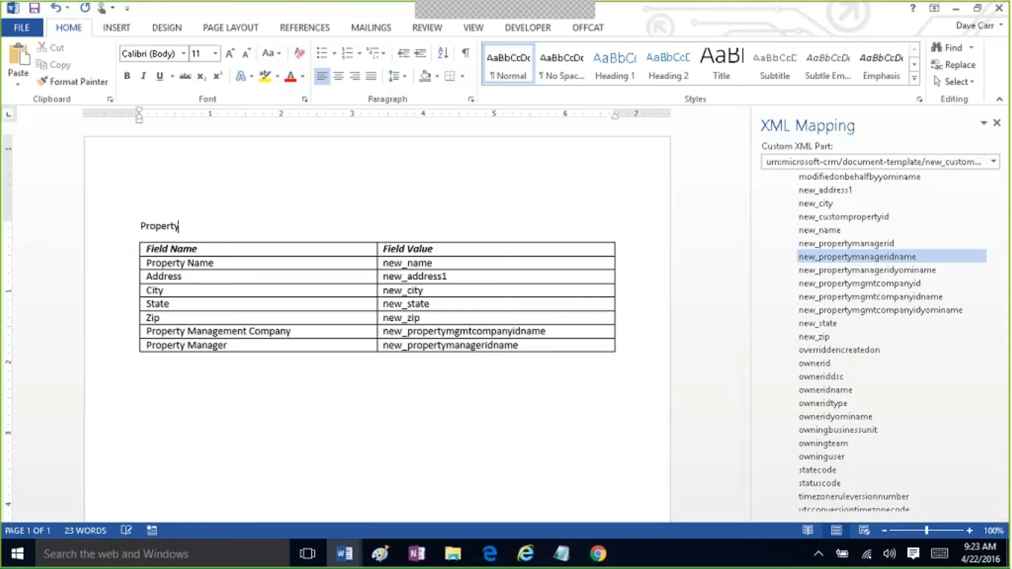
{"action": "type", "text": "Info"}
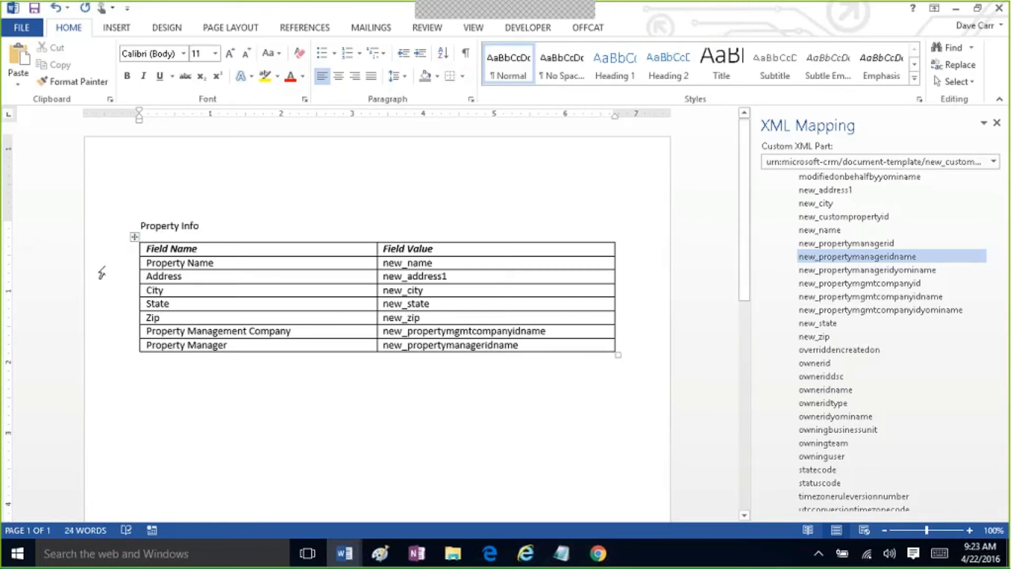
{"action": "left_click", "coordinate": [457, 263]}
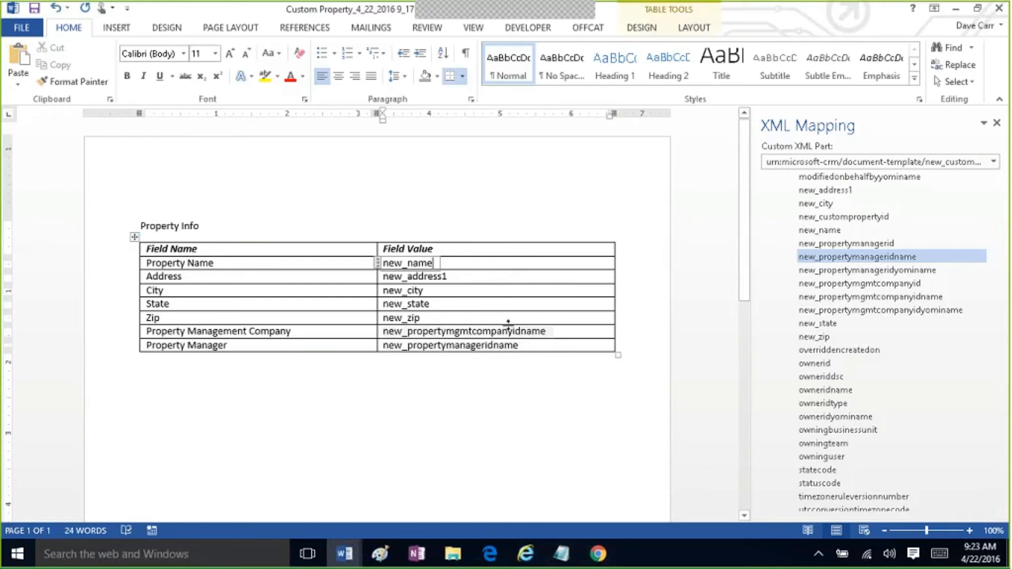
{"action": "left_click", "coordinate": [563, 333]}
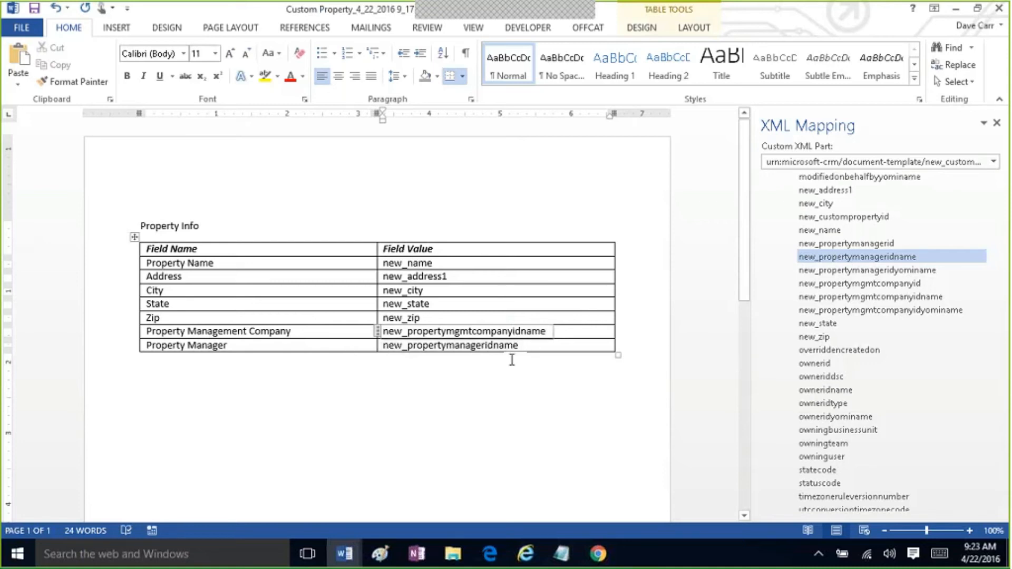
- Insert a table with three columns and two rows below the property table
{"action": "left_click", "coordinate": [332, 420]}
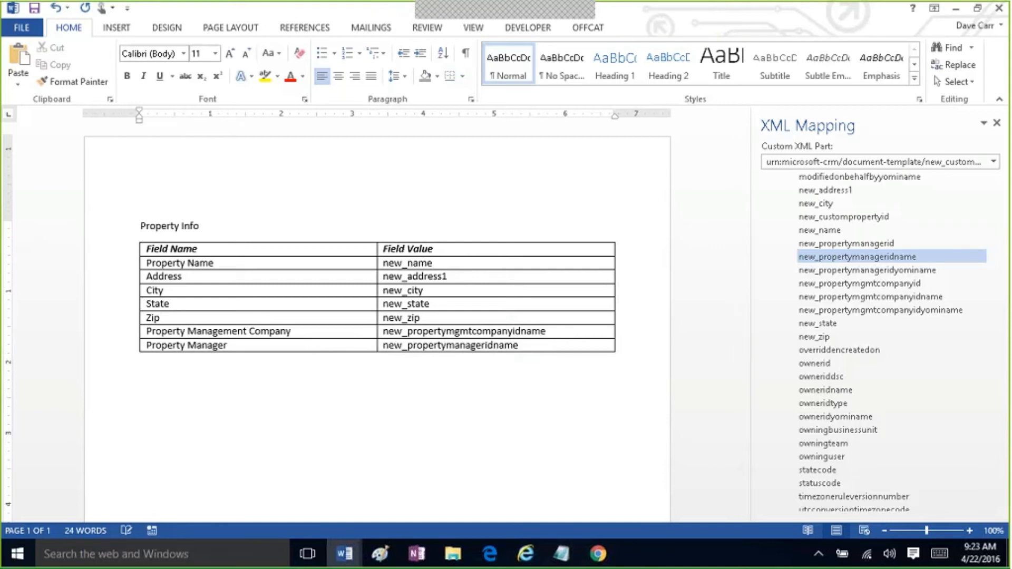
{"action": "left_click", "coordinate": [116, 29]}
{"action": "left_click", "coordinate": [101, 85]}
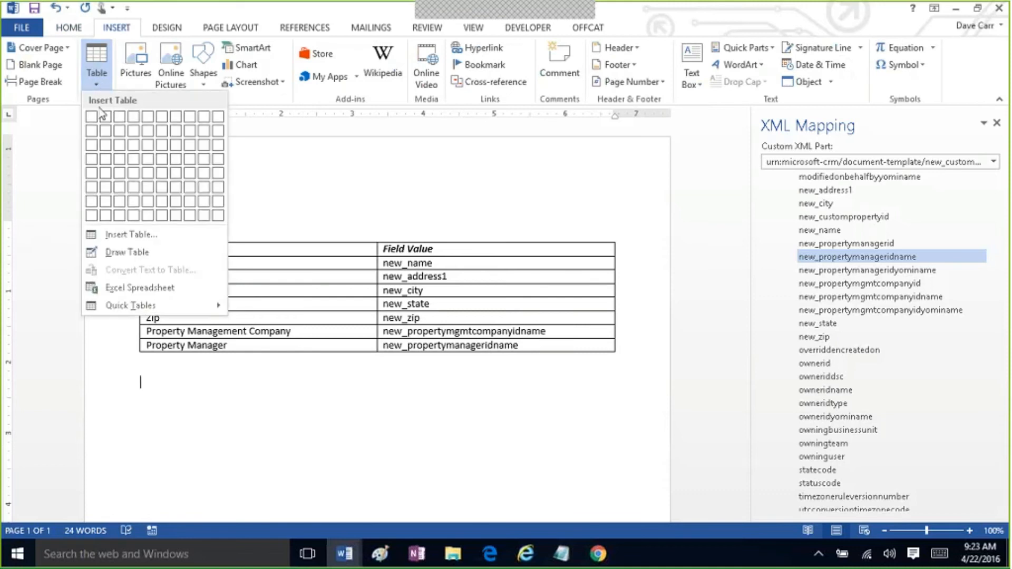
{"action": "left_click", "coordinate": [122, 131]}
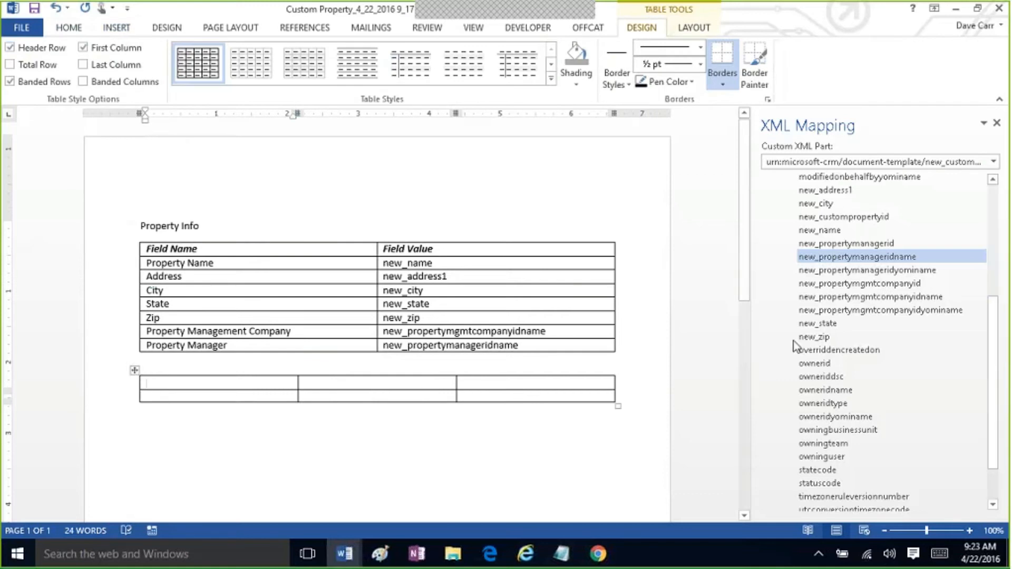
- Expand the new_customproperty_PhoneCalls relationship in the XML mapping tree and look through its fields
{"action": "scroll", "coordinate": [977, 316], "scroll_direction": "down", "scroll_amount": 2}
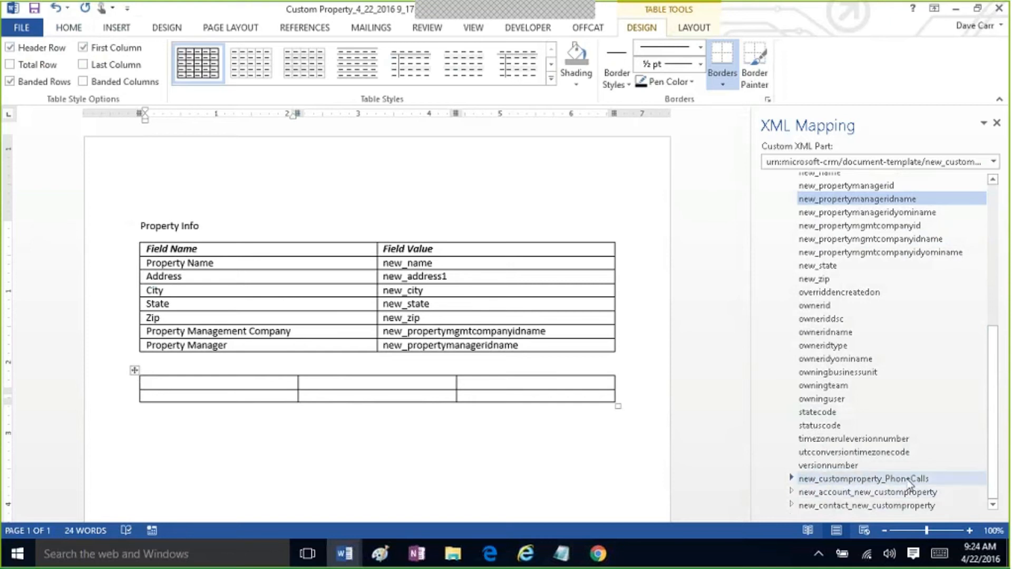
{"action": "left_click", "coordinate": [791, 478]}
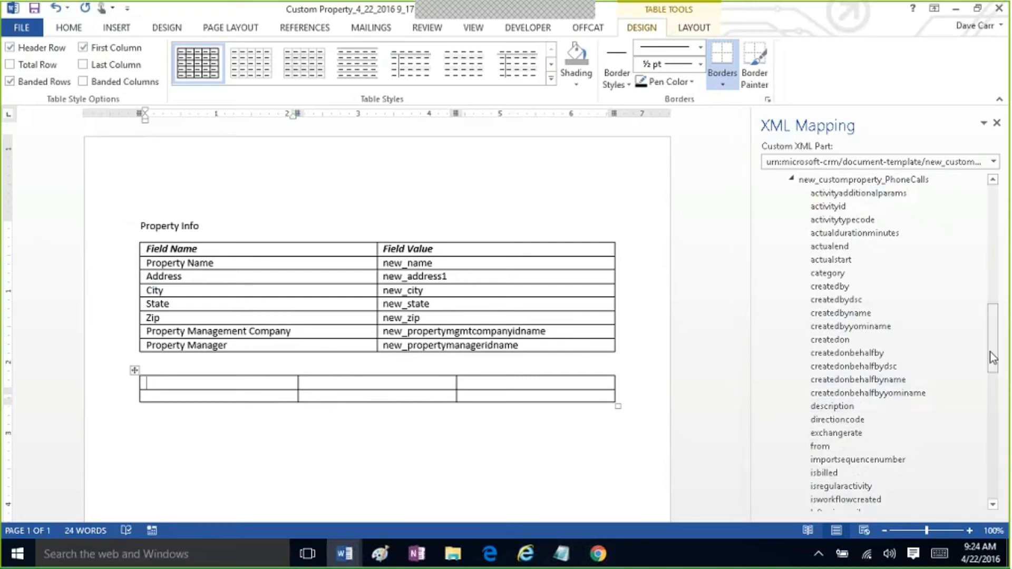
{"action": "left_click_drag", "start_coordinate": [993, 357], "coordinate": [1004, 436]}
{"action": "left_click_drag", "start_coordinate": [1003, 439], "coordinate": [1005, 415]}
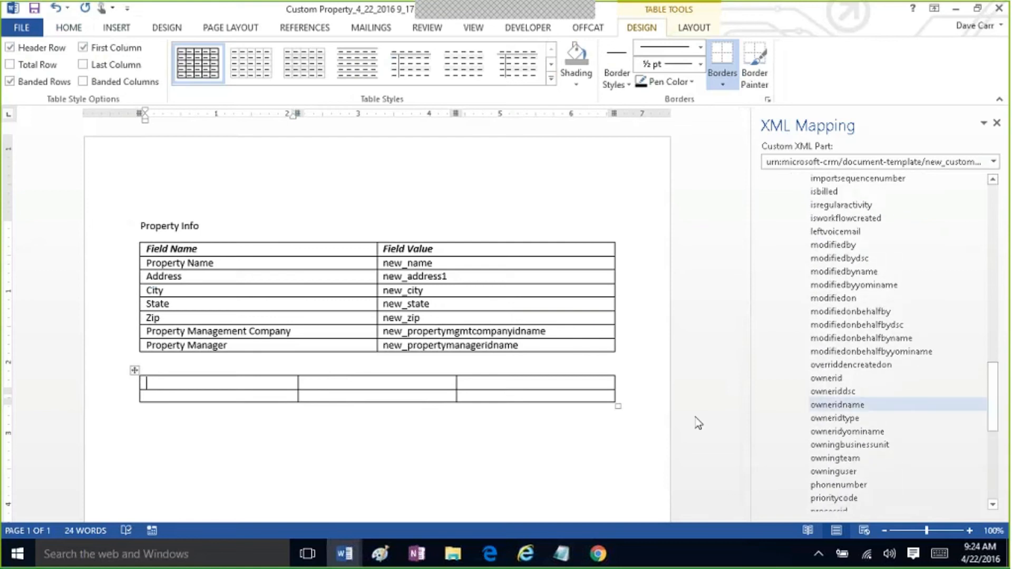
- Enter From, To and Subject as the column headers in the new table's first row
{"action": "left_click", "coordinate": [276, 381]}
{"action": "type", "text": "From"}
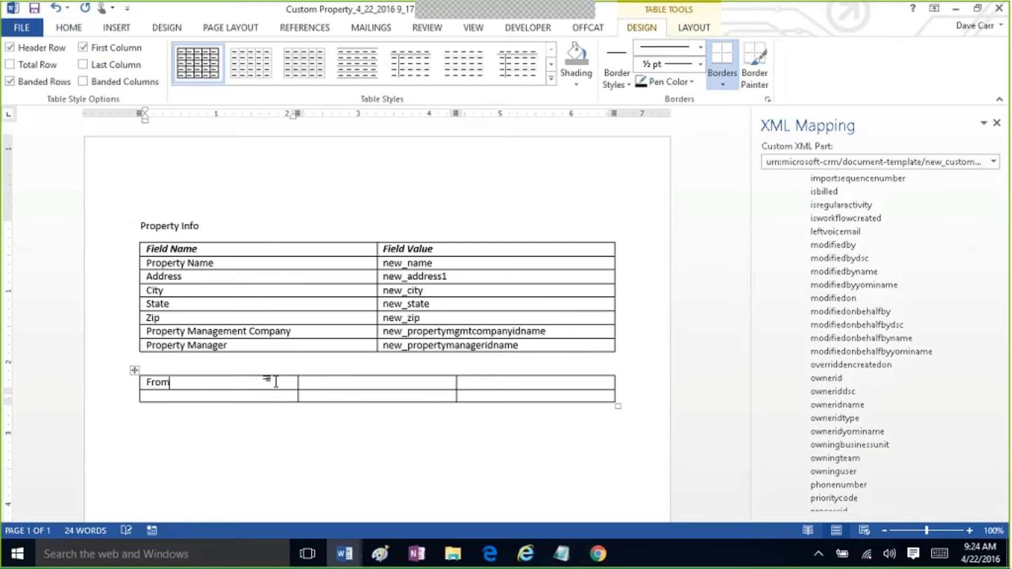
{"action": "key", "text": "Tab"}
{"action": "type", "text": "To"}
{"action": "key", "text": "Tab"}
{"action": "type", "text": "Subjec"}
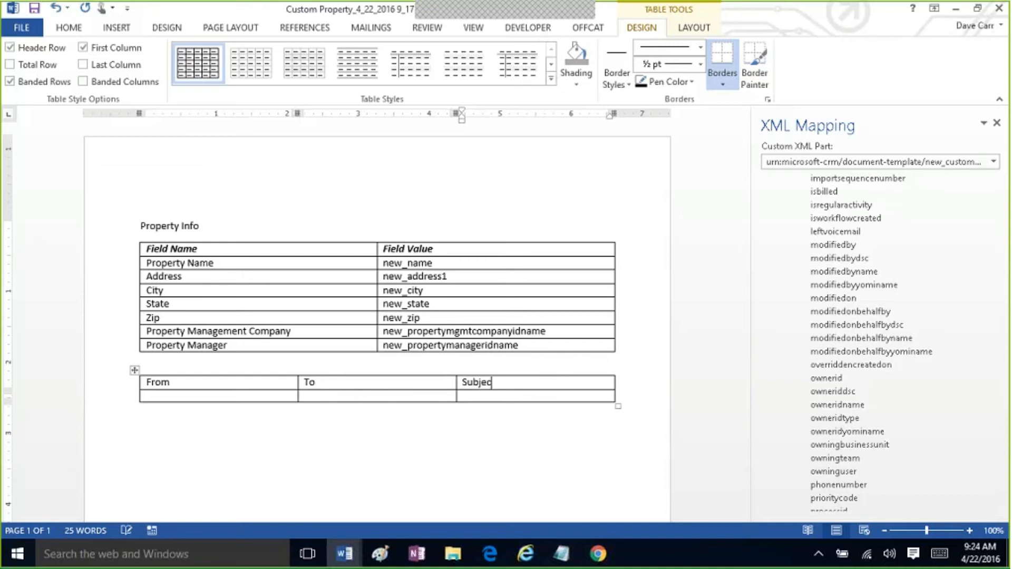
{"action": "type", "text": "t"}
- Extend the second table's header labels to Phone From, Phone Call To and Phone Call Subject
{"action": "left_click", "coordinate": [304, 396]}
{"action": "left_click", "coordinate": [148, 382]}
{"action": "type", "text": "Phone"}
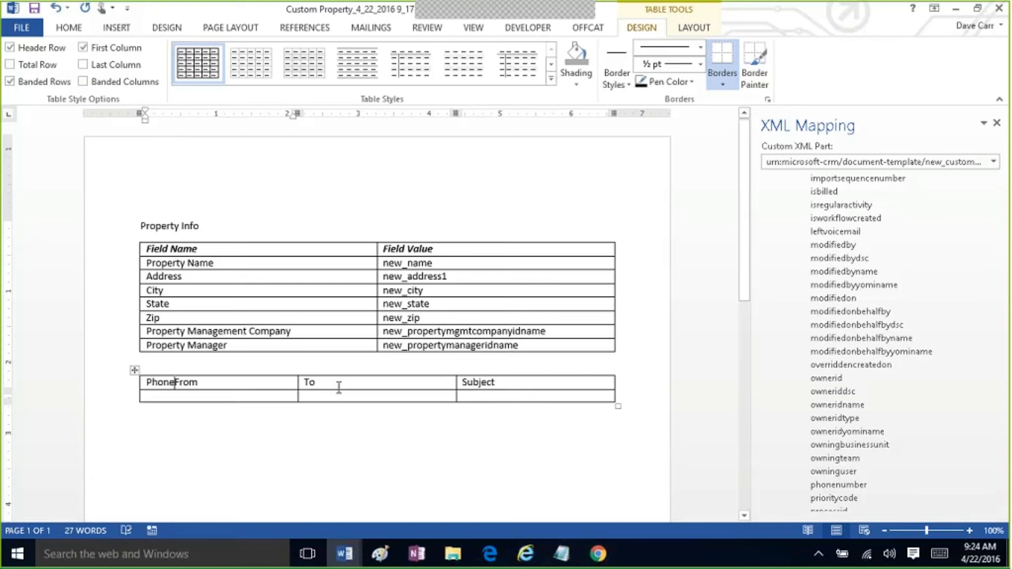
{"action": "left_click", "coordinate": [310, 383]}
{"action": "type", "text": "Phone "}
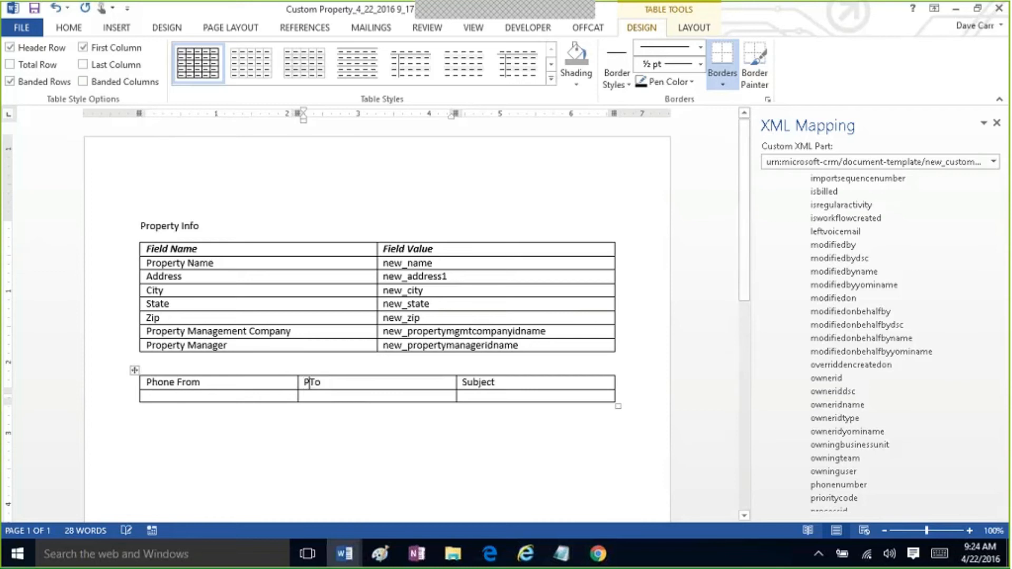
{"action": "type", "text": "Call"}
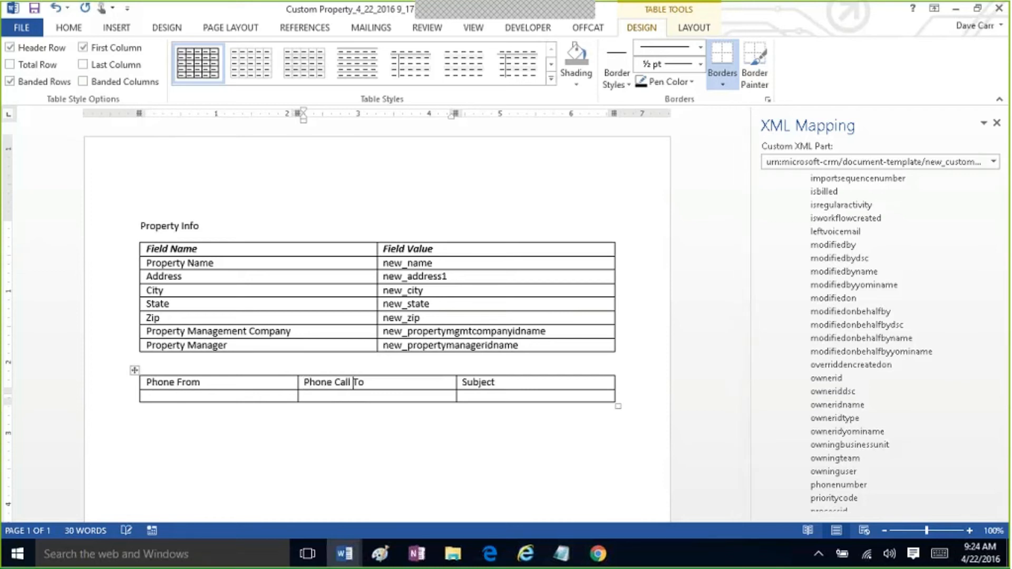
{"action": "left_click", "coordinate": [459, 383]}
{"action": "type", "text": "{P"}
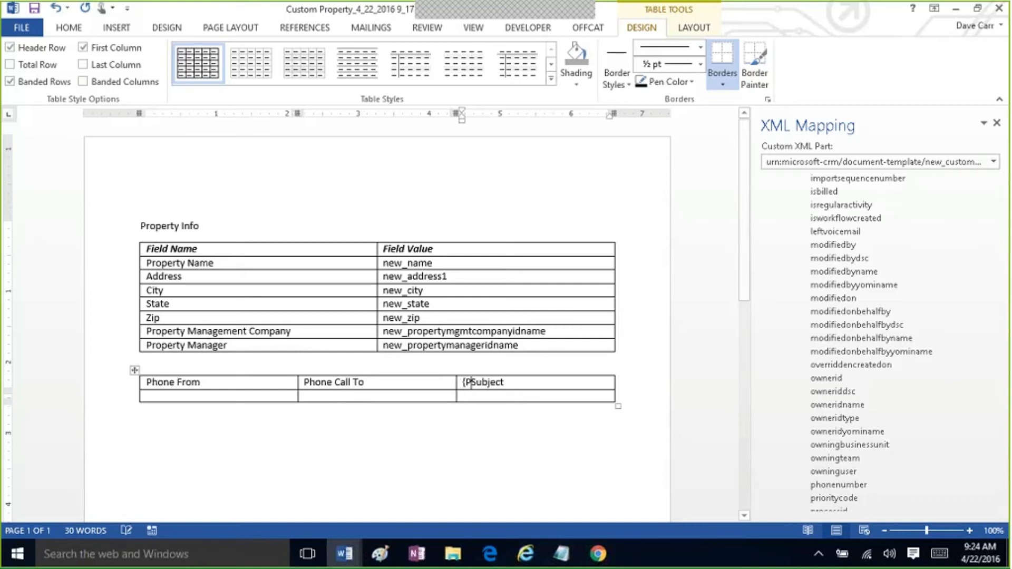
{"action": "key", "text": "BackSpace"}
{"action": "key", "text": "BackSpace"}
{"action": "type", "text": "Phone C"}
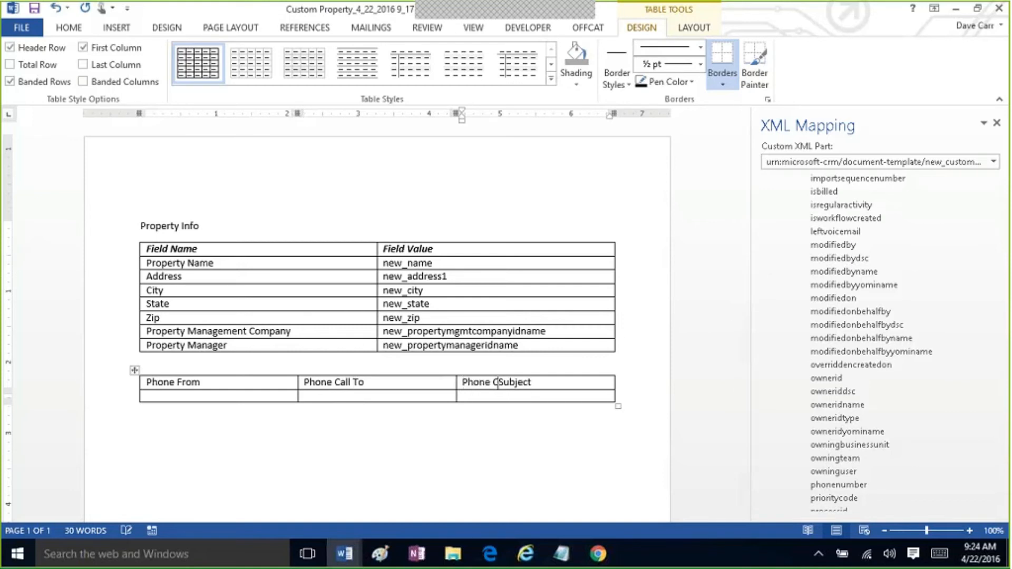
{"action": "type", "text": "all"}
- Insert a plain text content control mapped to the phone calls' from field in the cell below Phone From
{"action": "left_click", "coordinate": [233, 398]}
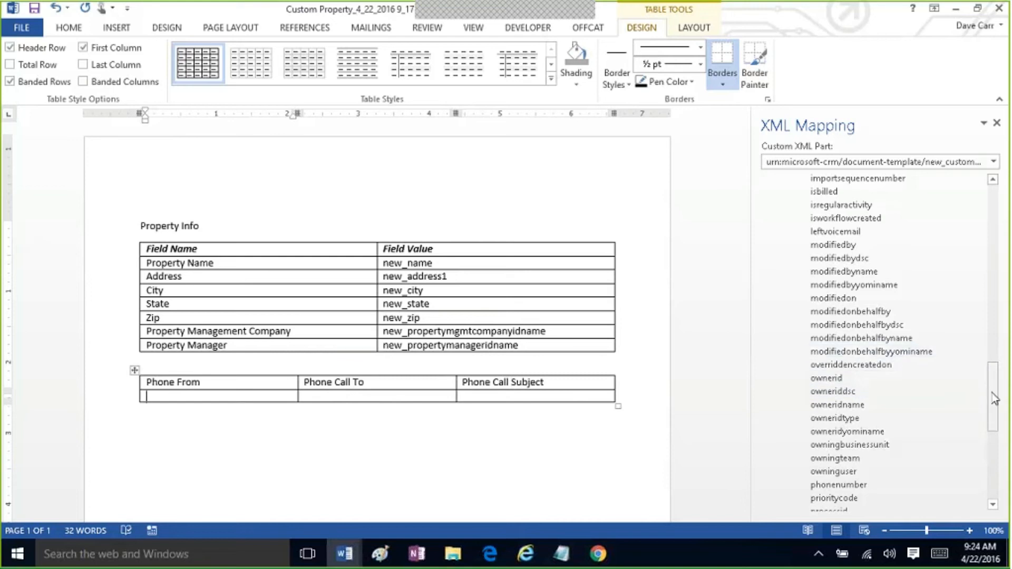
{"action": "left_click_drag", "start_coordinate": [994, 399], "coordinate": [994, 335]}
{"action": "right_click", "coordinate": [884, 351]}
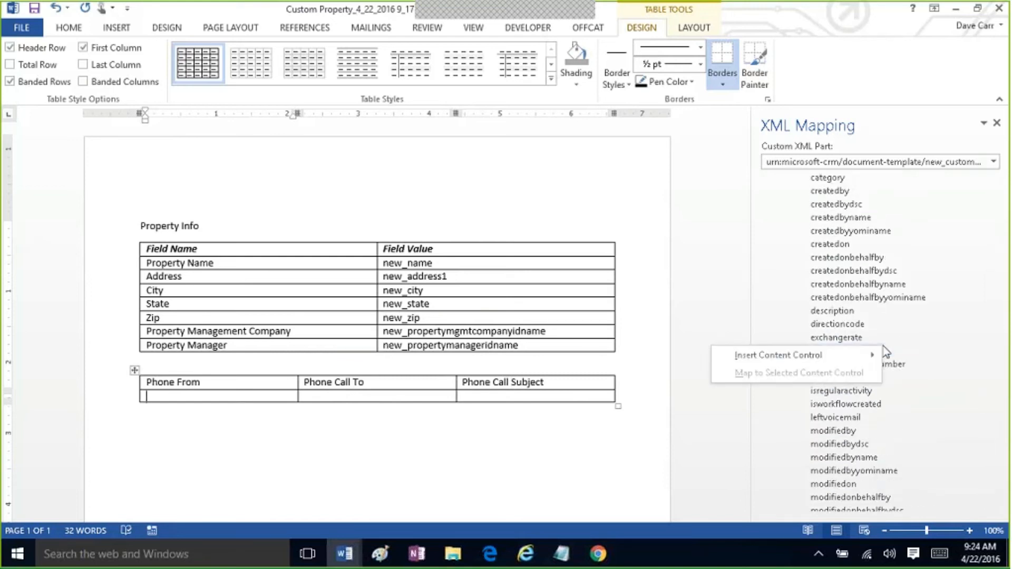
{"action": "mouse_move", "coordinate": [827, 352]}
{"action": "left_click", "coordinate": [922, 372]}
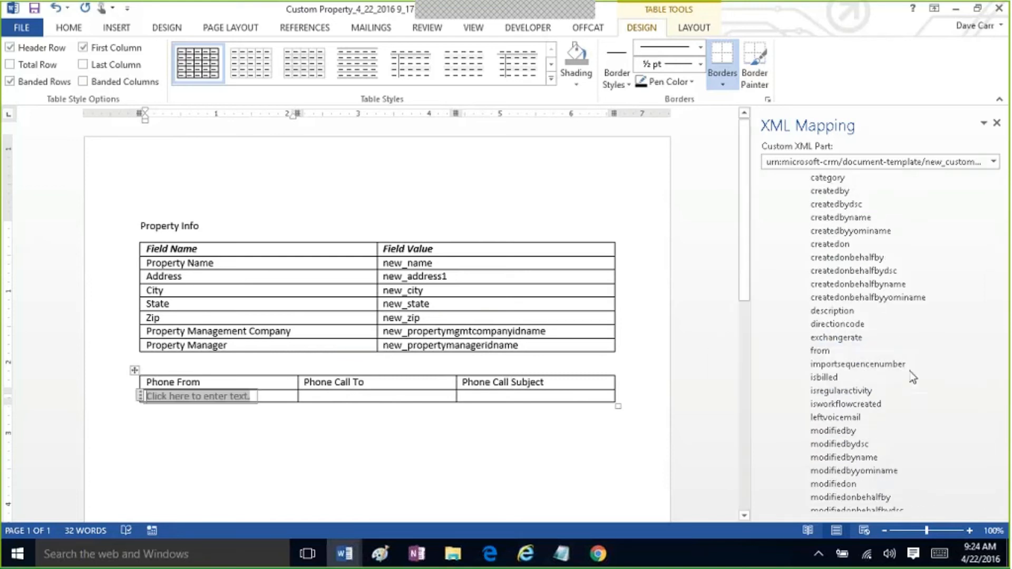
{"action": "left_click", "coordinate": [420, 396]}
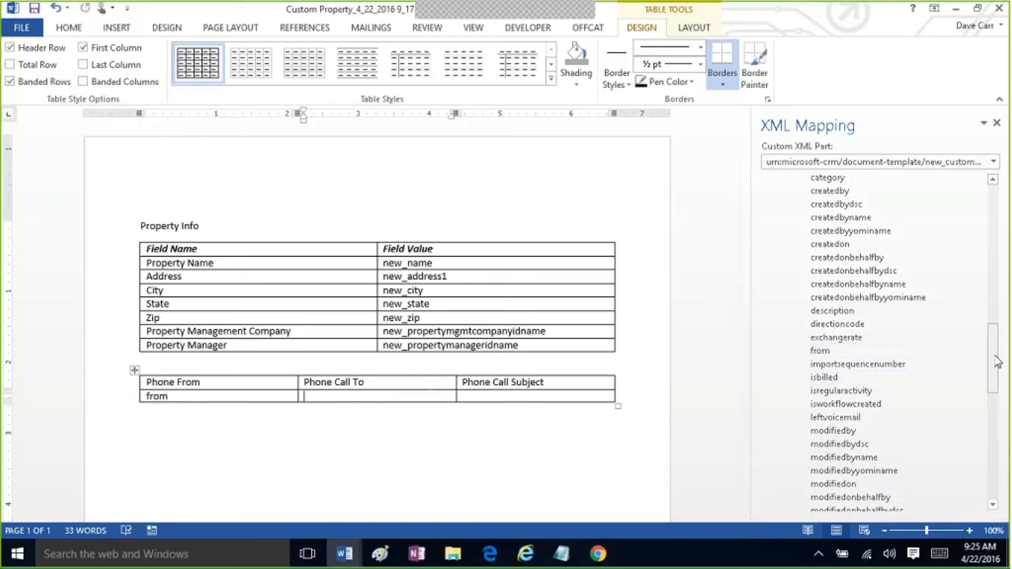
- Insert a plain text content control mapped to the phone calls' to field in the cell below Phone Call To
{"action": "left_click_drag", "start_coordinate": [994, 369], "coordinate": [985, 466]}
{"action": "right_click", "coordinate": [871, 414]}
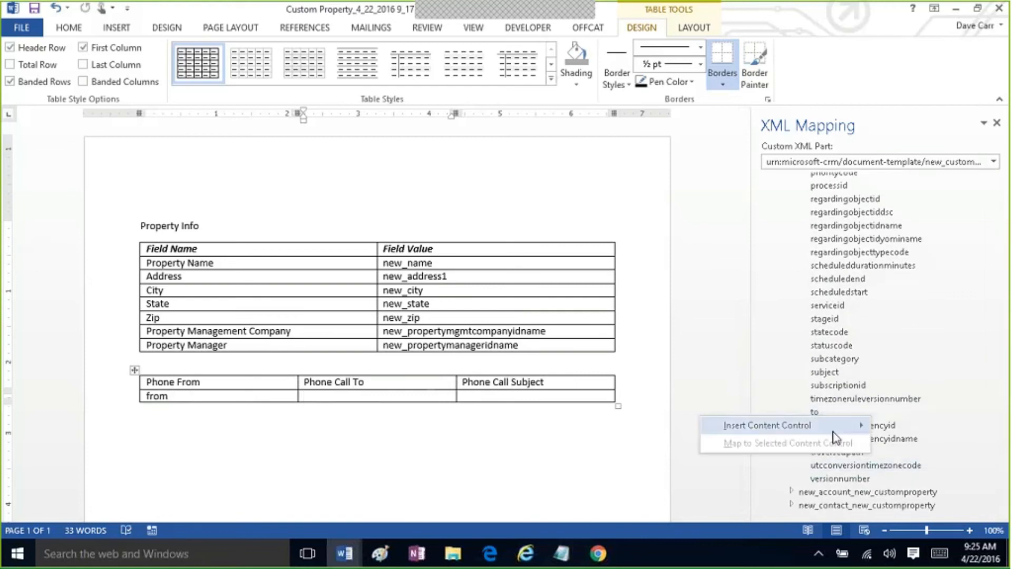
{"action": "mouse_move", "coordinate": [833, 431]}
{"action": "left_click", "coordinate": [912, 436]}
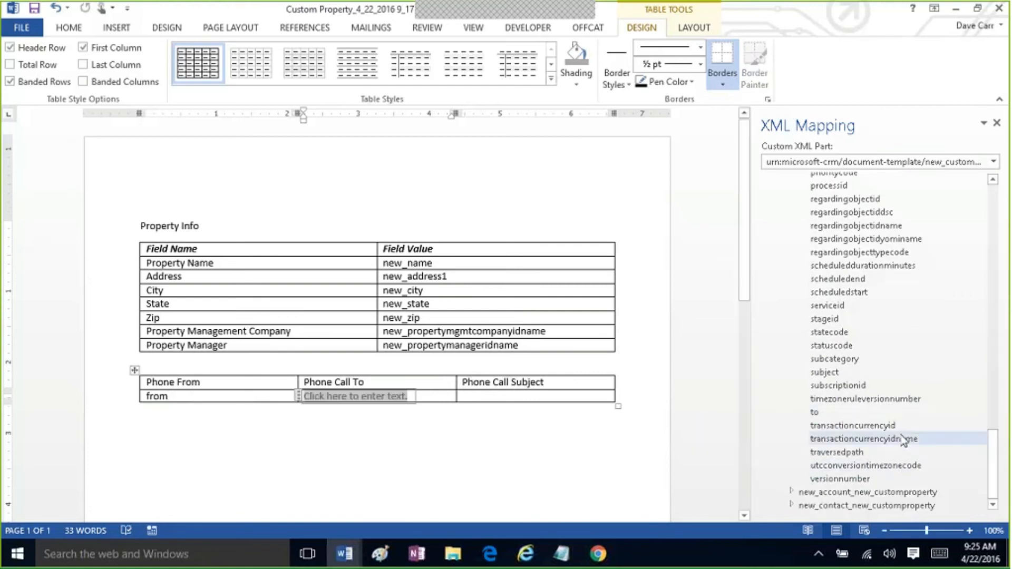
- Try to insert a plain text content control for the phone calls' subject field inside the existing to control
{"action": "left_click", "coordinate": [469, 396]}
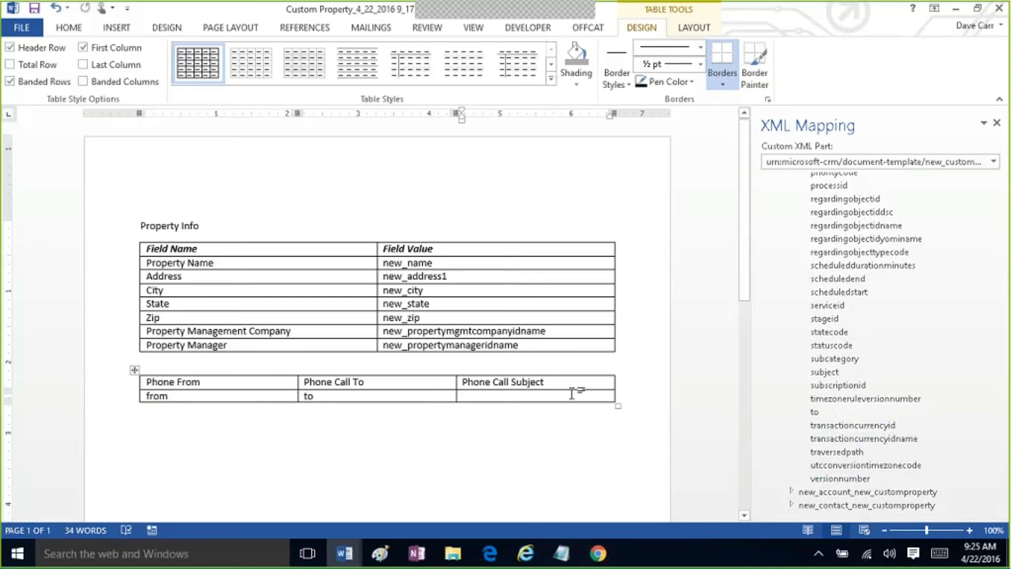
{"action": "left_click", "coordinate": [386, 404]}
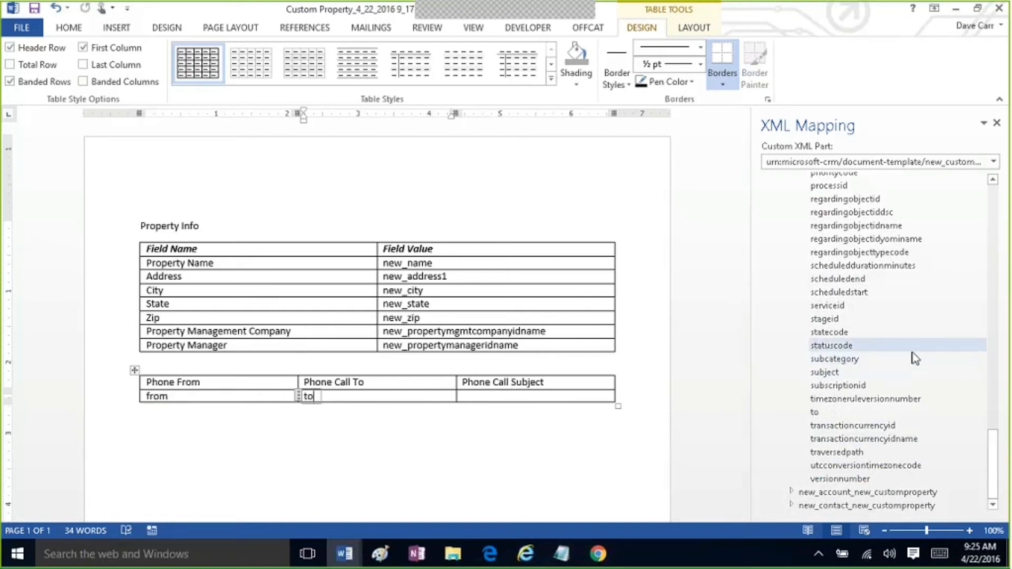
{"action": "right_click", "coordinate": [877, 372]}
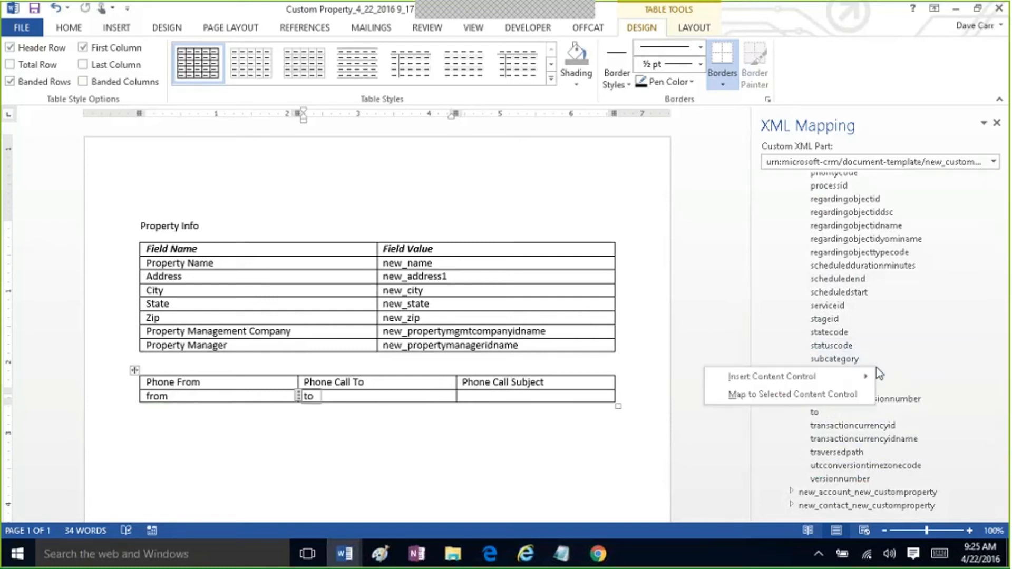
{"action": "mouse_move", "coordinate": [870, 376]}
{"action": "left_click", "coordinate": [913, 396]}
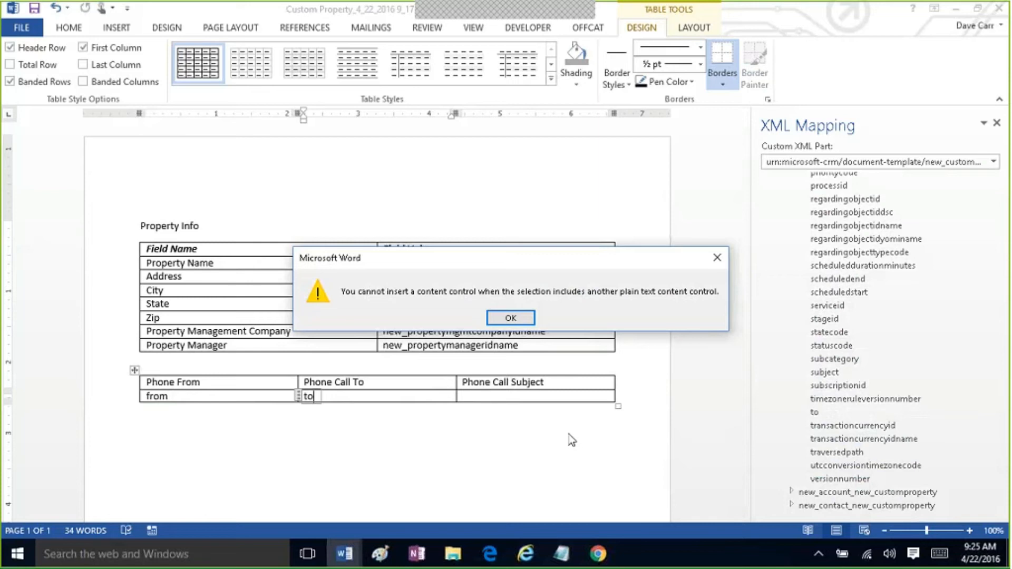
{"action": "left_click", "coordinate": [510, 317]}
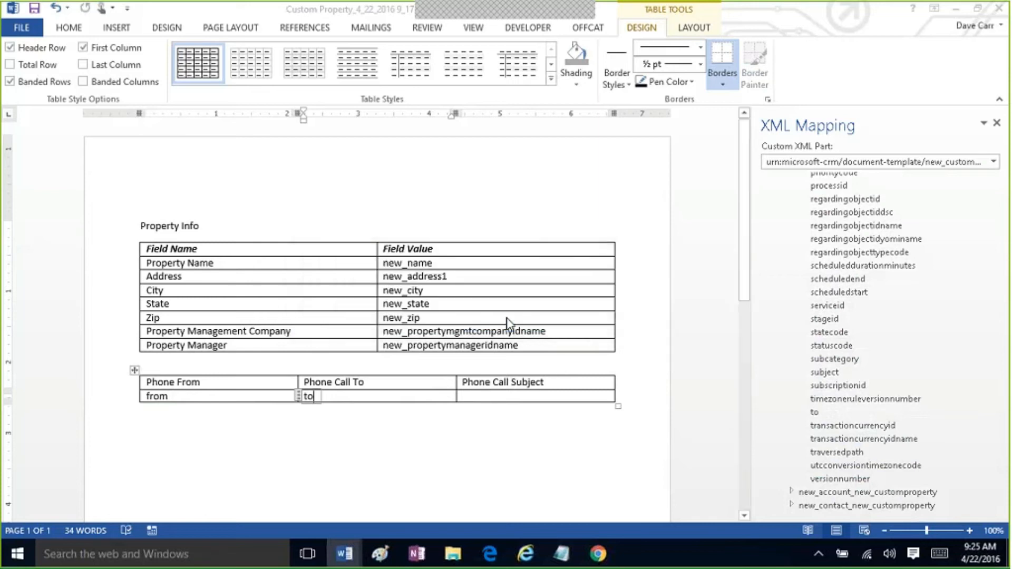
- Insert a plain text content control mapped to the phone calls' subject field in the cell below Phone Call Subject
{"action": "left_click", "coordinate": [495, 397]}
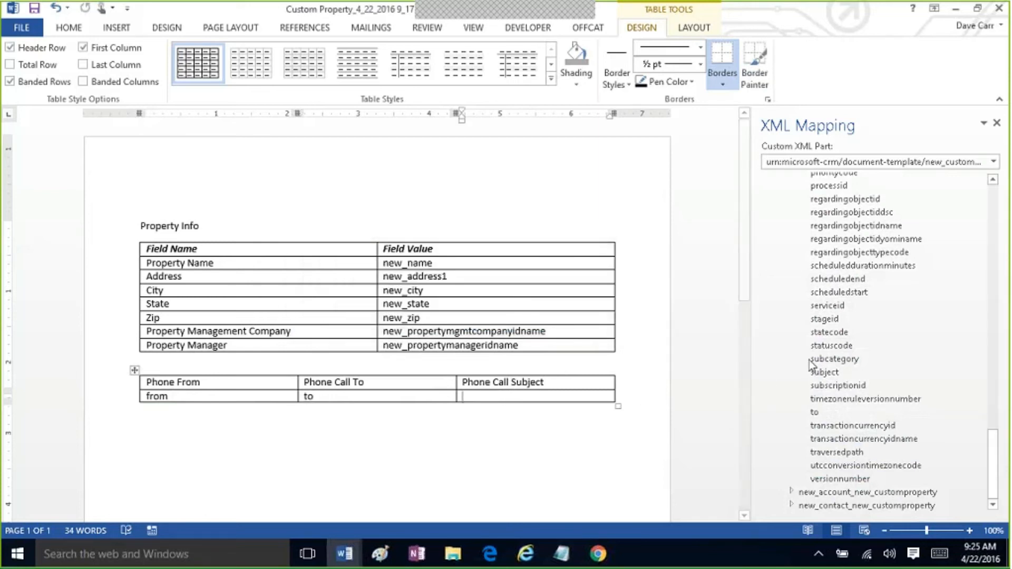
{"action": "right_click", "coordinate": [830, 372]}
{"action": "mouse_move", "coordinate": [856, 379]}
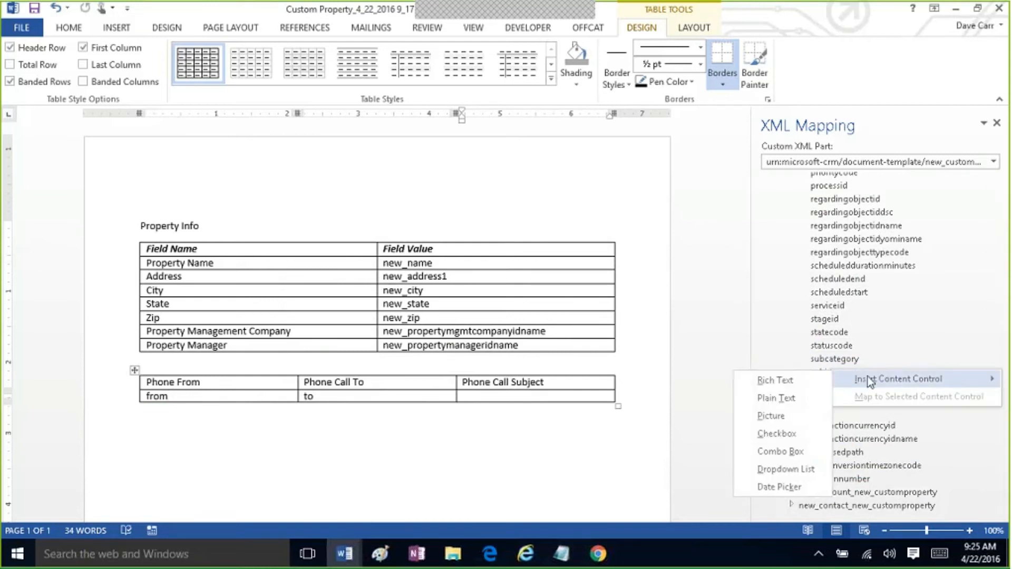
{"action": "left_click", "coordinate": [707, 397]}
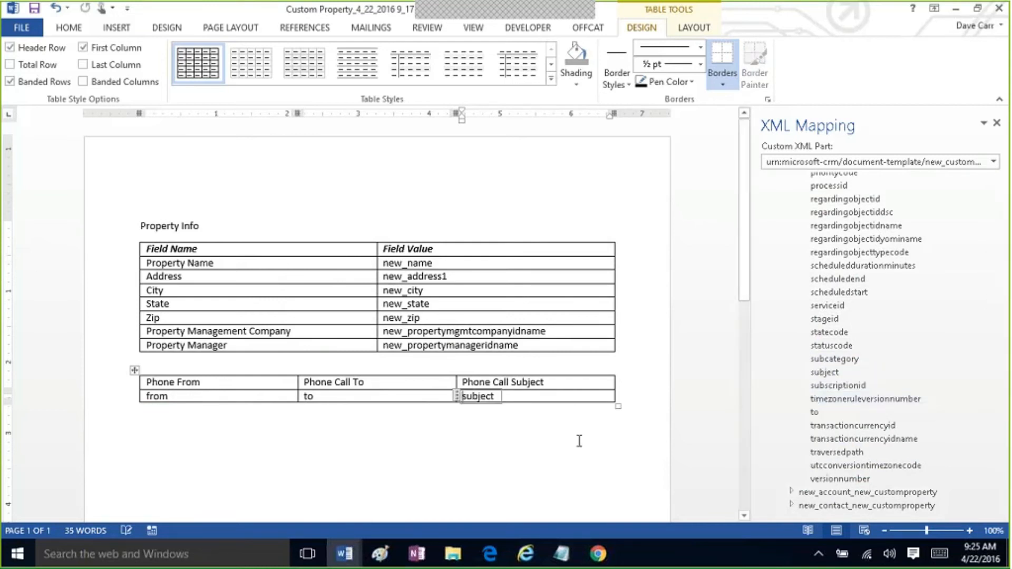
{"action": "left_click", "coordinate": [540, 445]}
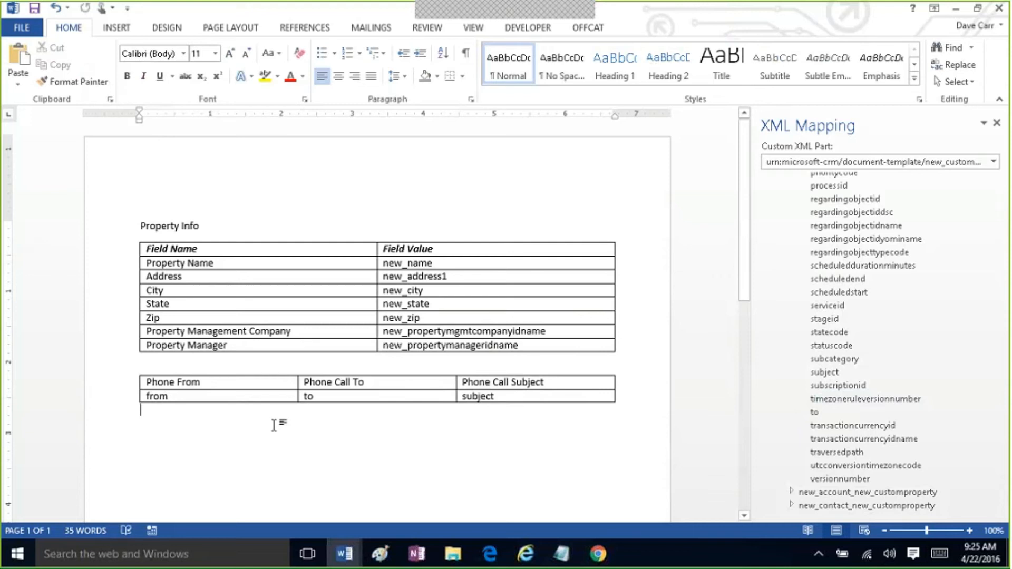
- Wrap the phone calls table's from, to and subject row in a repeating content control mapped to new_customproperty_PhoneCalls
{"action": "left_click", "coordinate": [122, 403]}
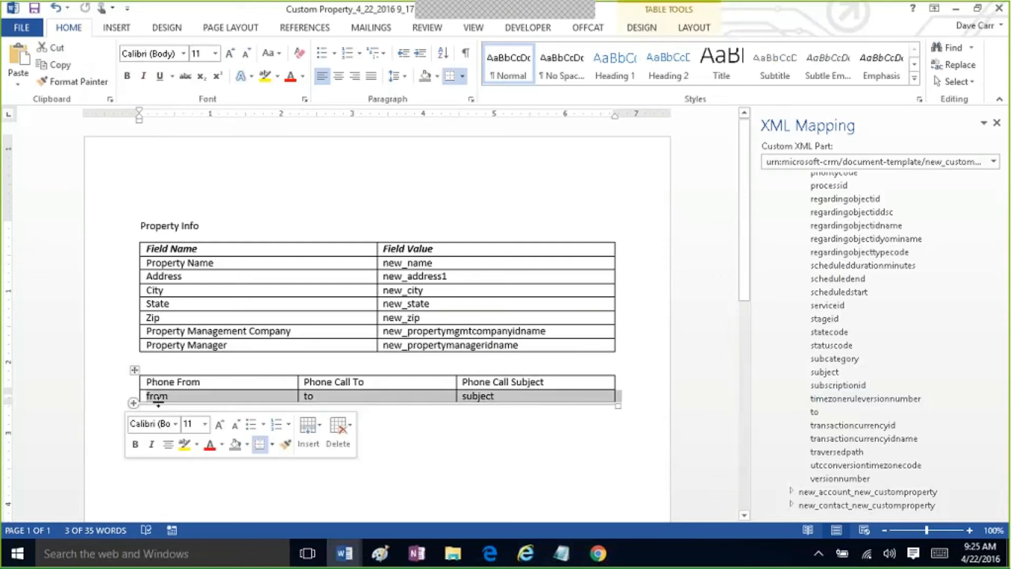
{"action": "scroll", "coordinate": [915, 229], "scroll_direction": "up", "scroll_amount": 15}
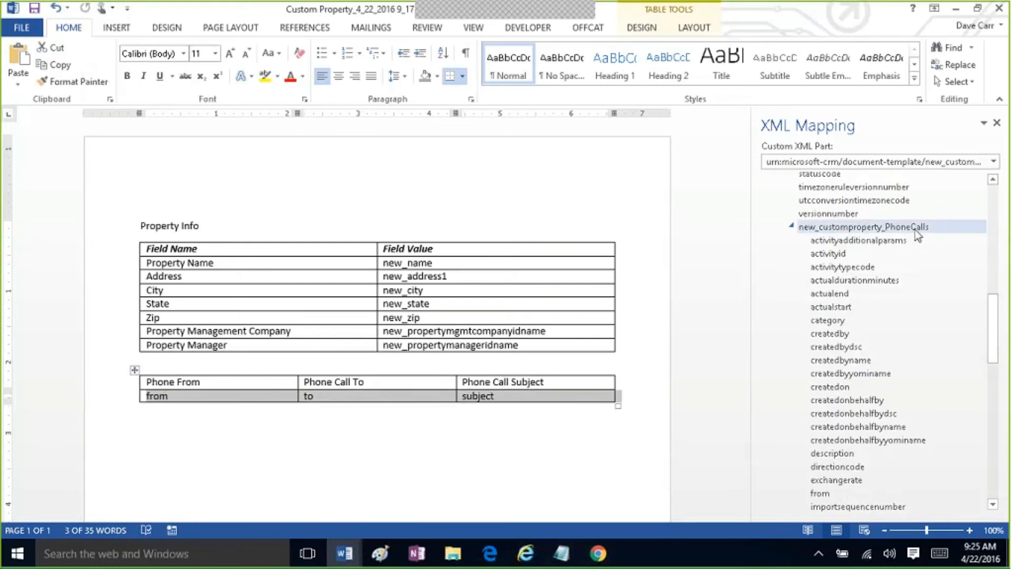
{"action": "right_click", "coordinate": [915, 230]}
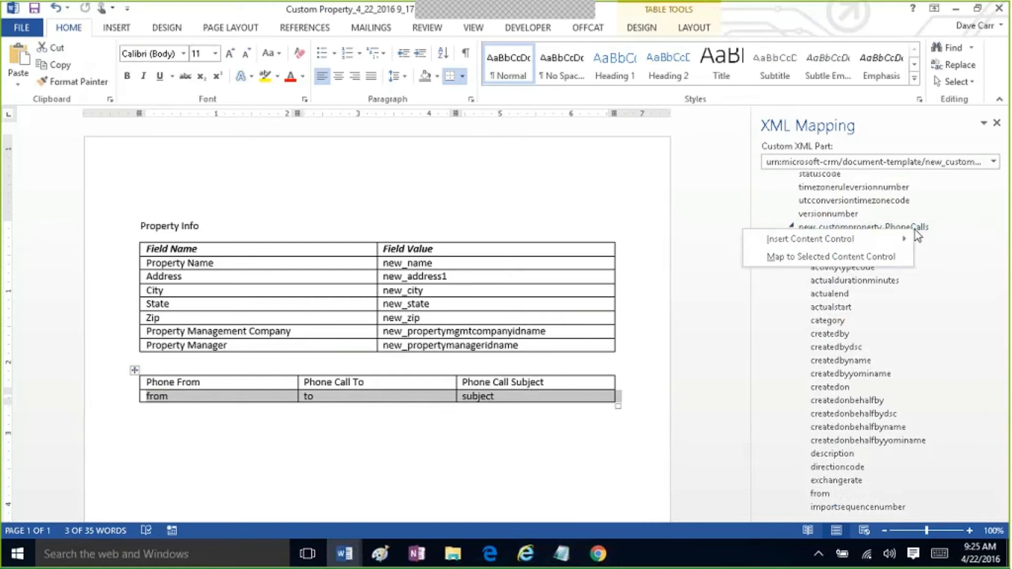
{"action": "mouse_move", "coordinate": [882, 239]}
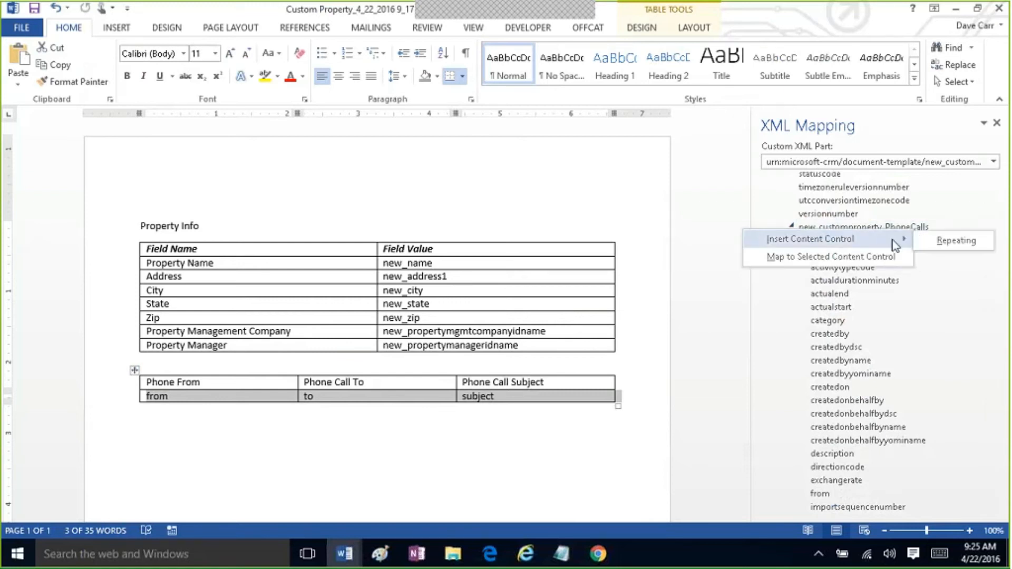
{"action": "left_click", "coordinate": [934, 244]}
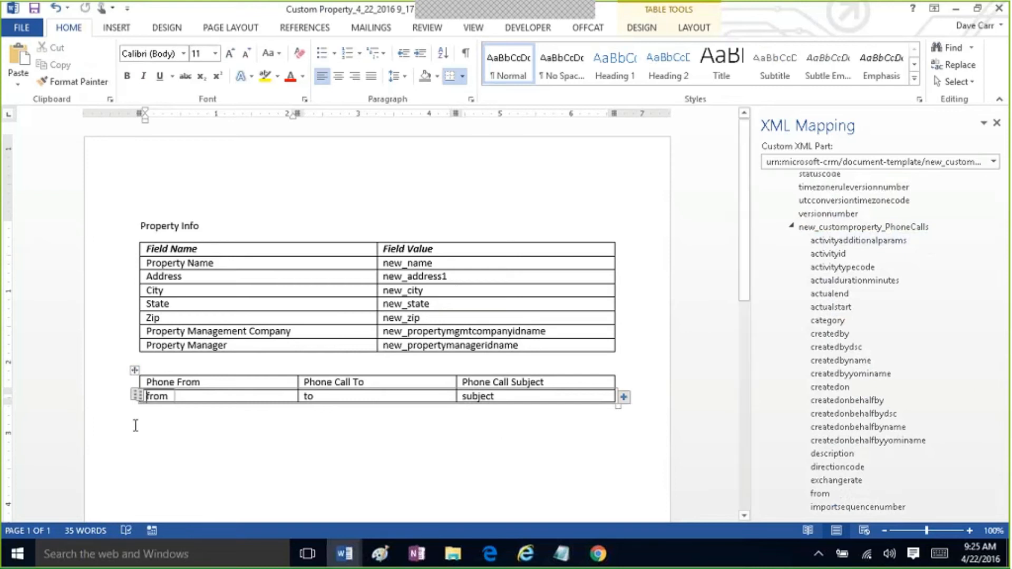
- Format the phone calls table's header row as bold and italic with yellow text highlighting
{"action": "left_click", "coordinate": [95, 389]}
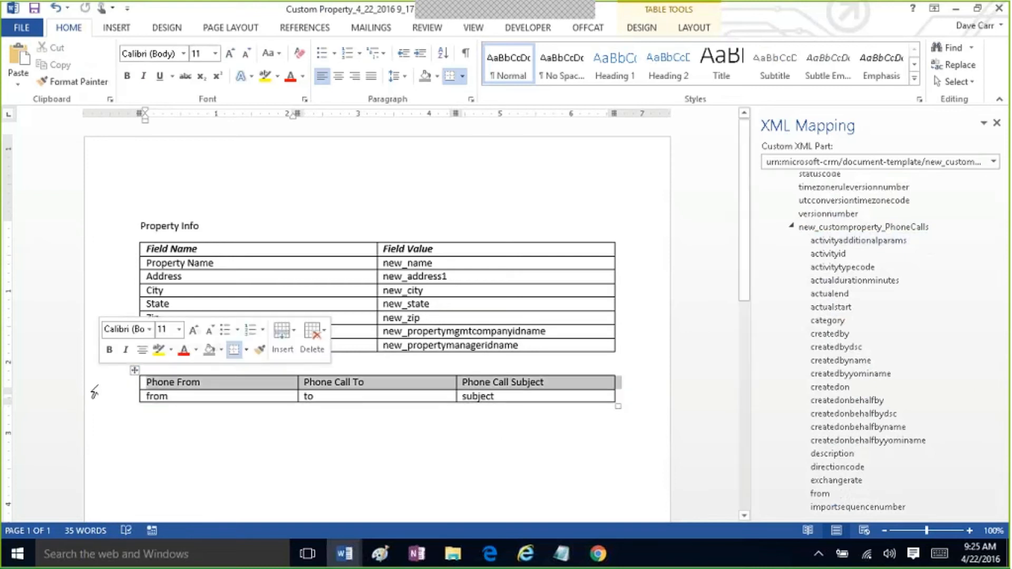
{"action": "left_click", "coordinate": [110, 349]}
{"action": "left_click", "coordinate": [125, 350]}
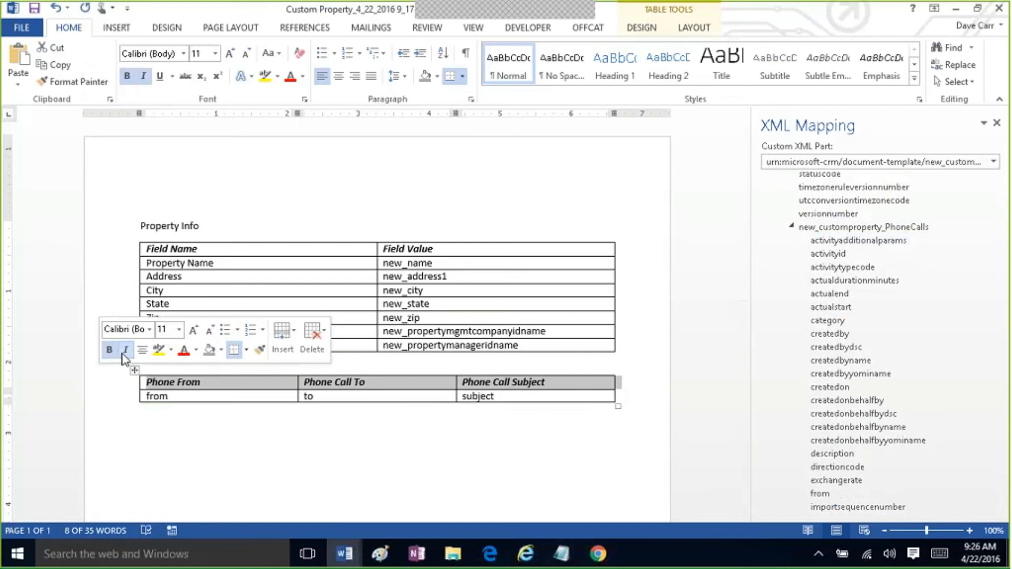
{"action": "left_click", "coordinate": [158, 349]}
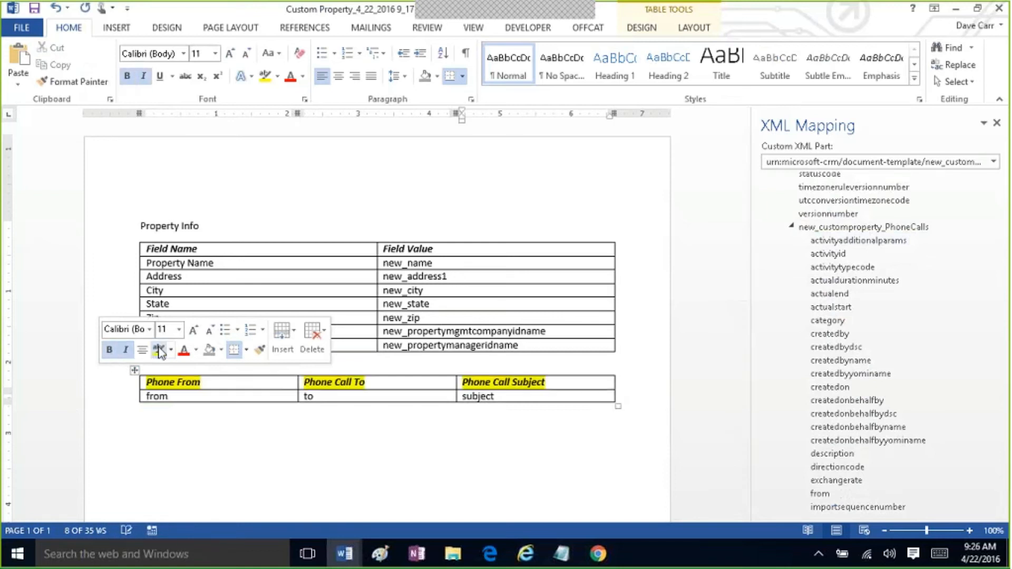
- Try a blue theme font color on the phone calls table's from, to and subject row, and undo it
{"action": "left_click", "coordinate": [201, 400]}
{"action": "left_click", "coordinate": [124, 399]}
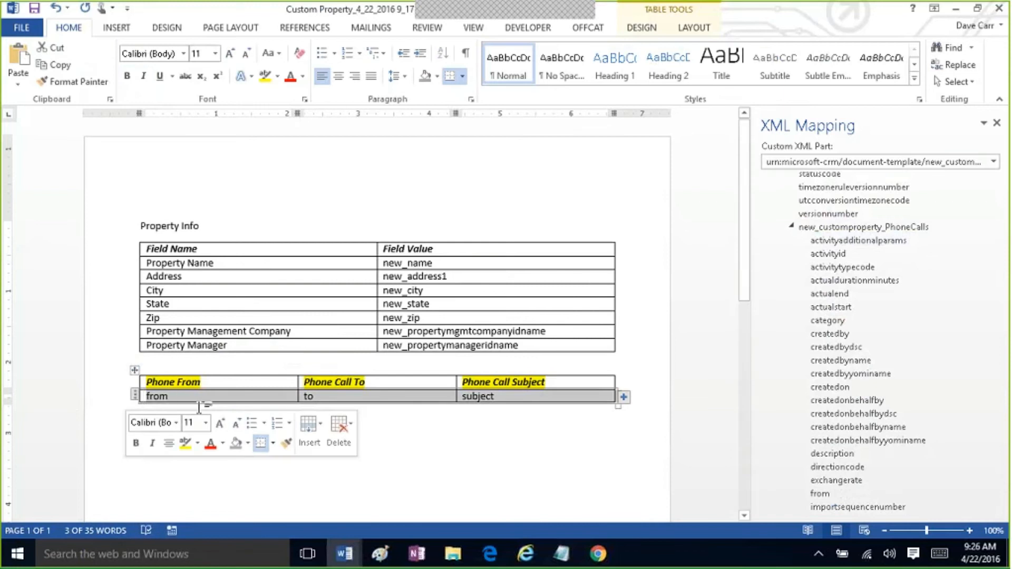
{"action": "left_click", "coordinate": [223, 444]}
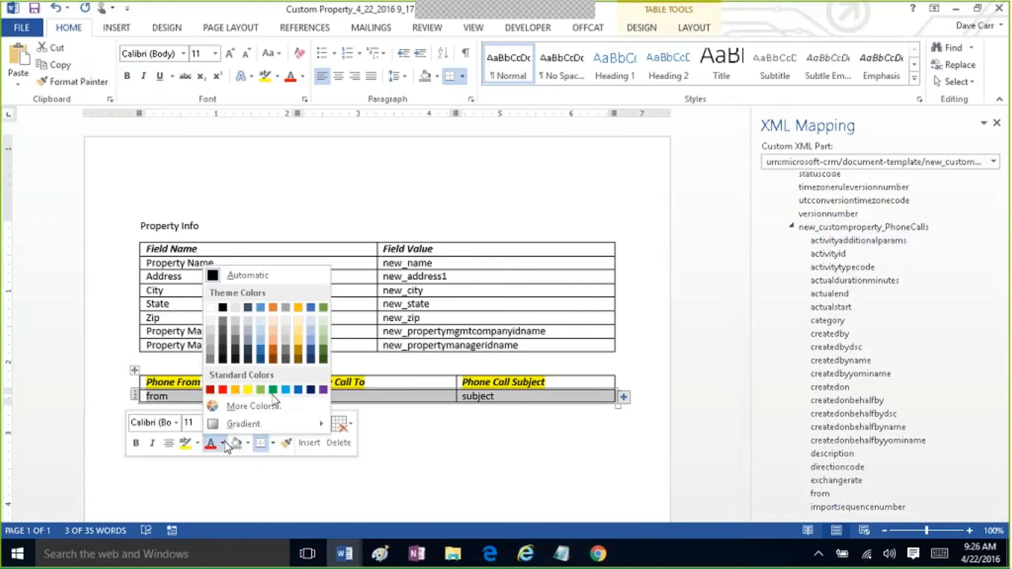
{"action": "left_click", "coordinate": [261, 342]}
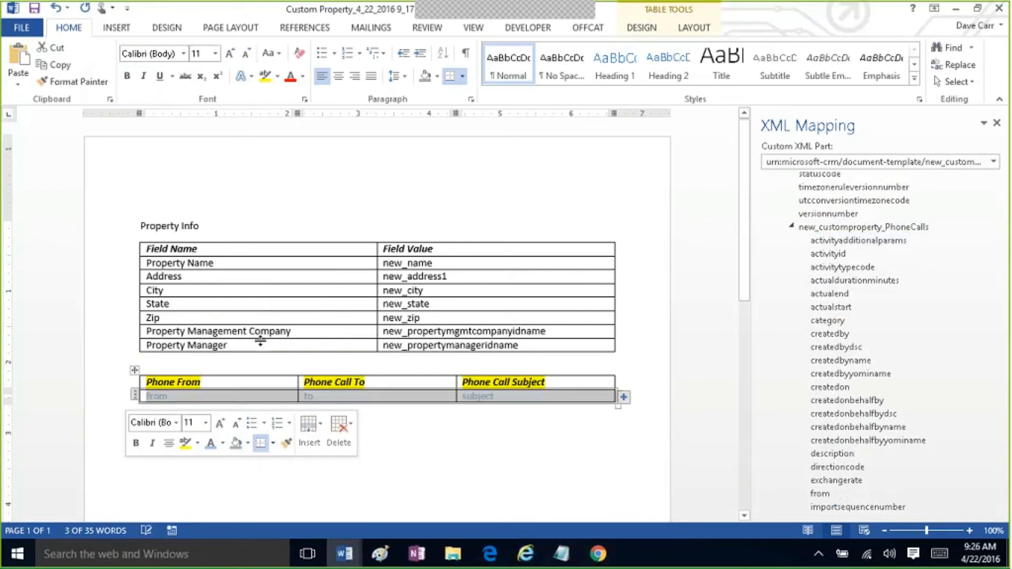
{"action": "left_click", "coordinate": [260, 342]}
{"action": "key", "text": "ctrl+z"}
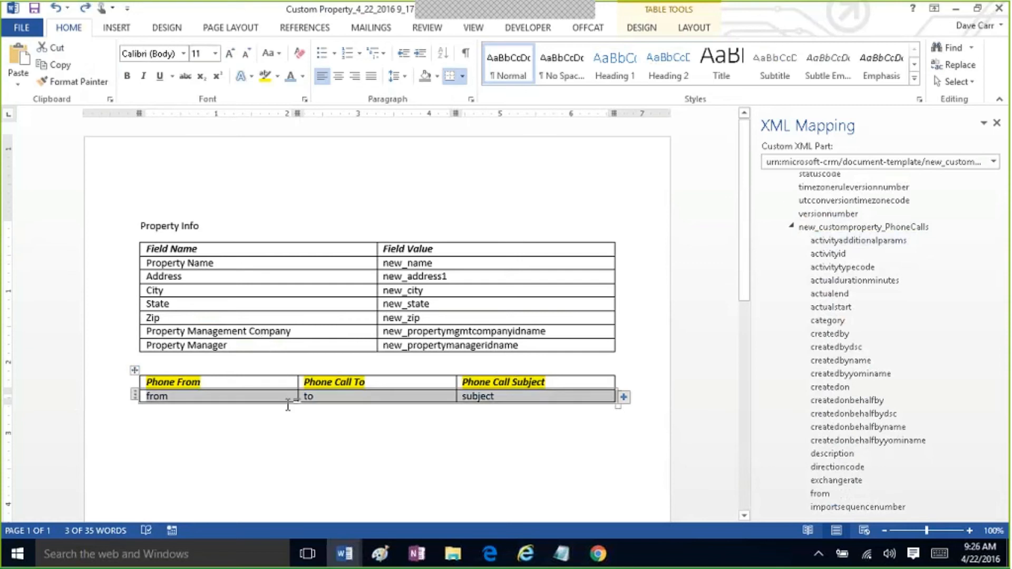
- Highlight the text of the phone calls table's from, to and subject row in turquoise
{"action": "right_click", "coordinate": [270, 400]}
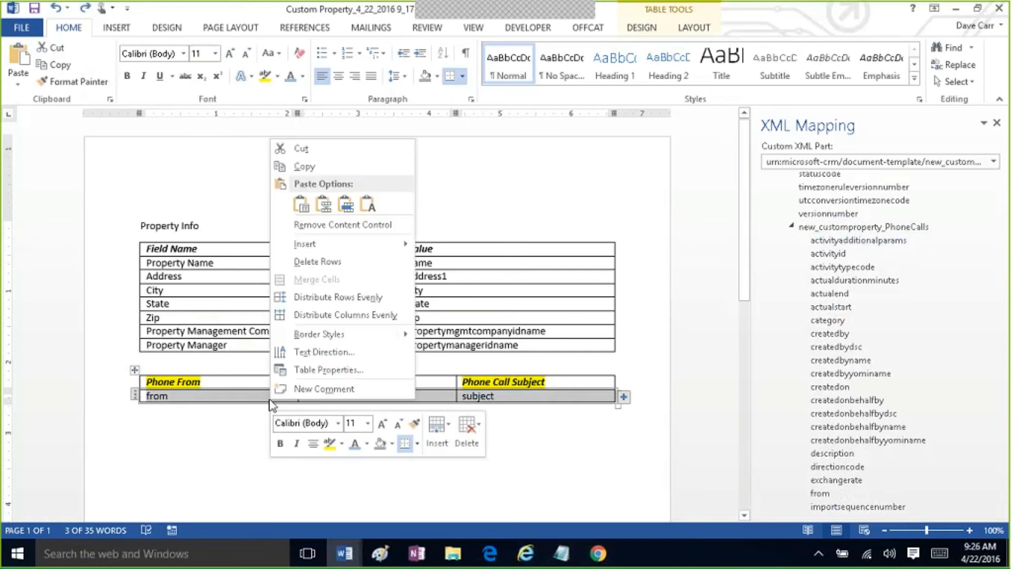
{"action": "left_click", "coordinate": [340, 444]}
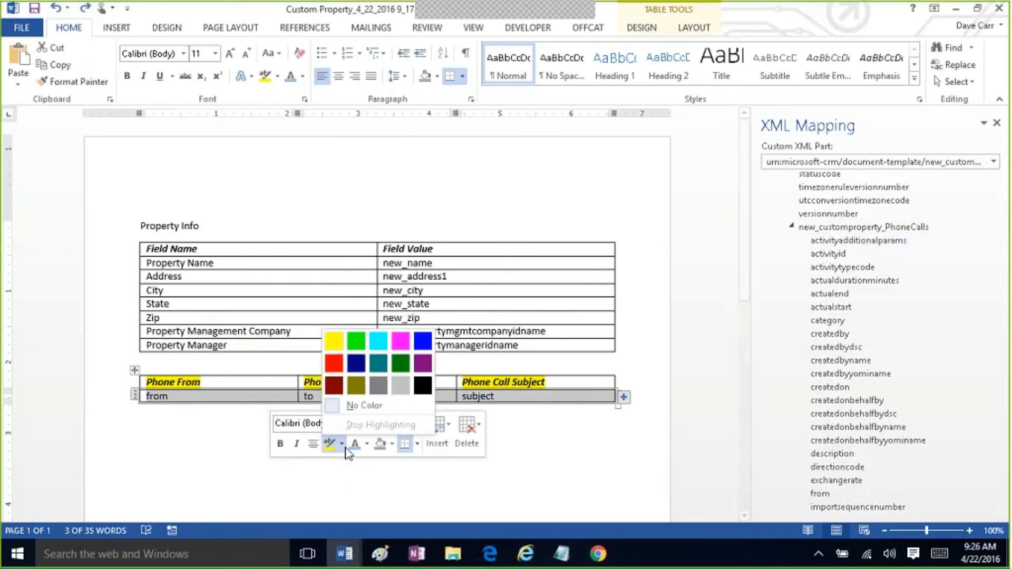
{"action": "left_click", "coordinate": [377, 341]}
{"action": "left_click", "coordinate": [192, 404]}
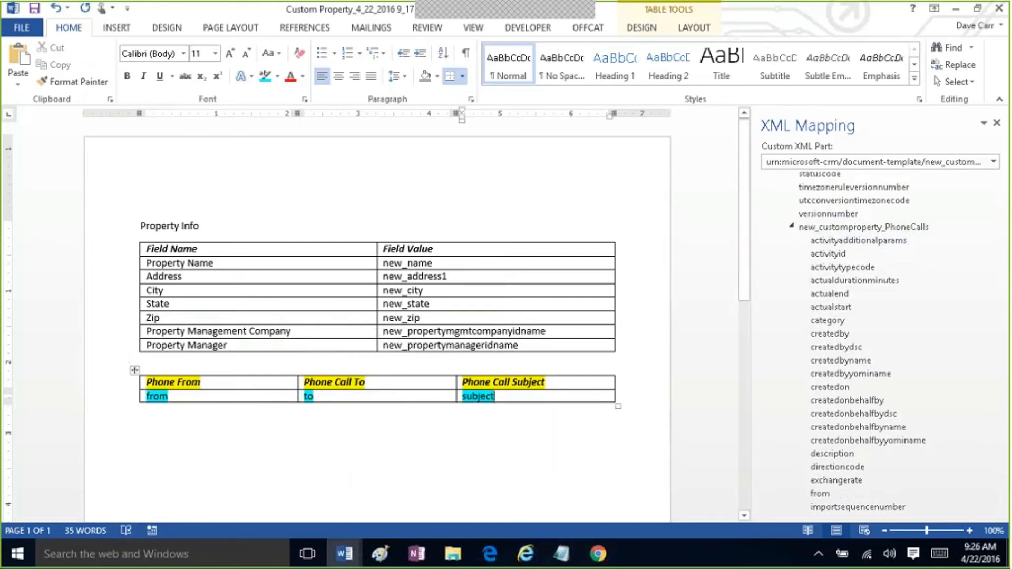
- Highlight the text of the whole Field Value column in the Property Info table in turquoise
{"action": "left_click", "coordinate": [425, 239]}
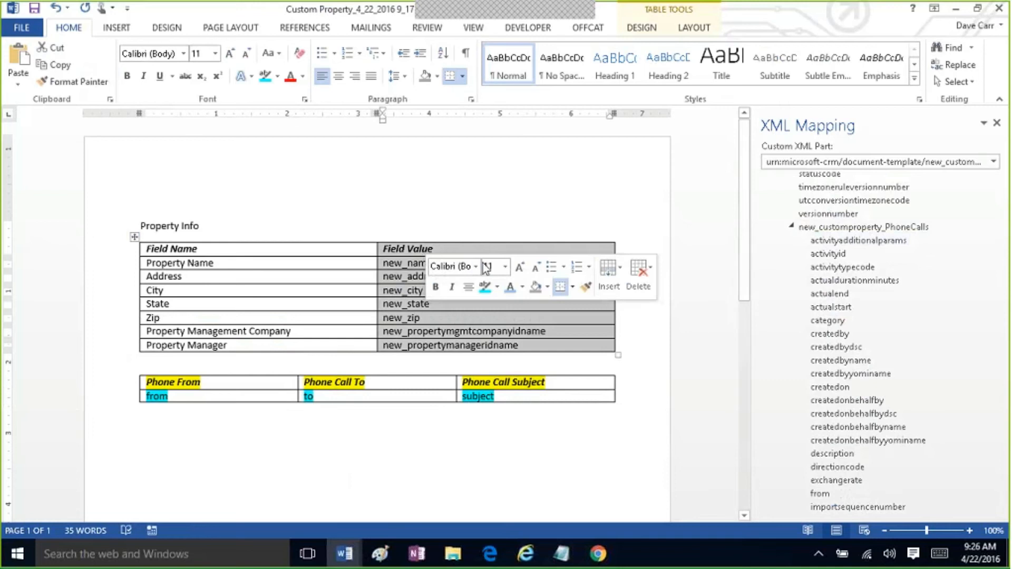
{"action": "left_click", "coordinate": [485, 287]}
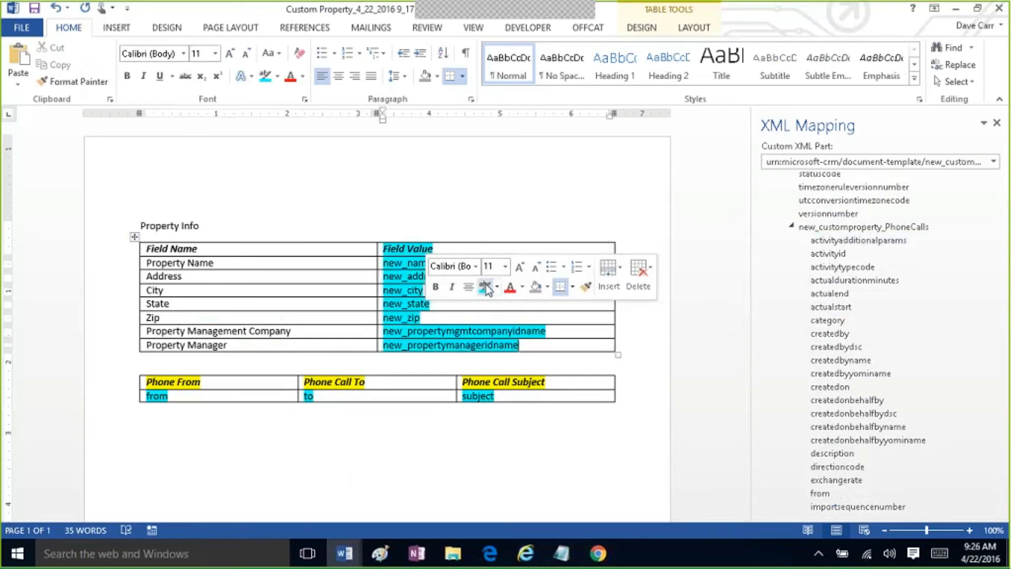
{"action": "left_click", "coordinate": [440, 206]}
- Place the cursor below the phone calls table, collapse new_customproperty_PhoneCalls and expand new_account_new_customproperty in the XML mapping tree
{"action": "left_click", "coordinate": [251, 427]}
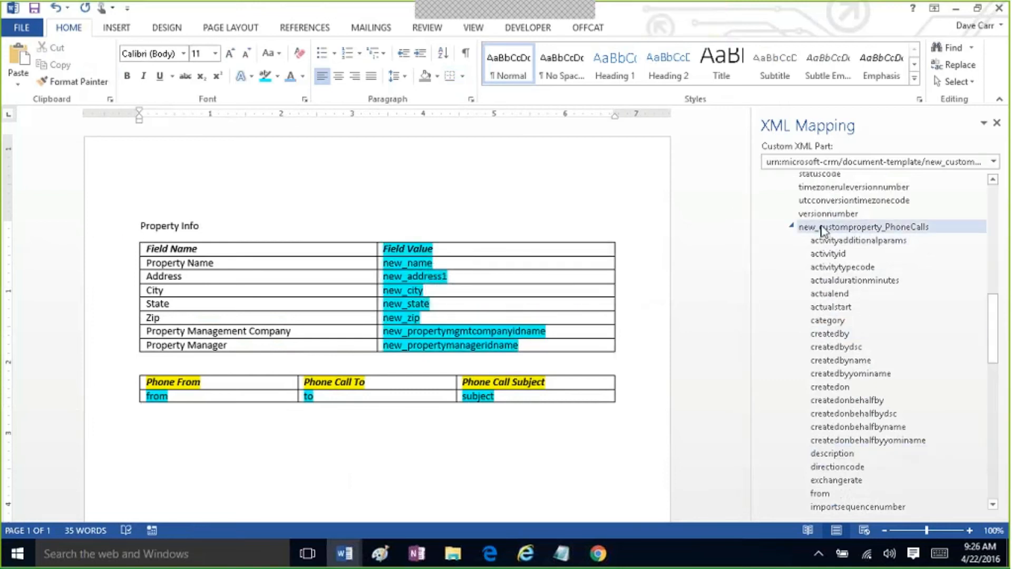
{"action": "left_click", "coordinate": [791, 226]}
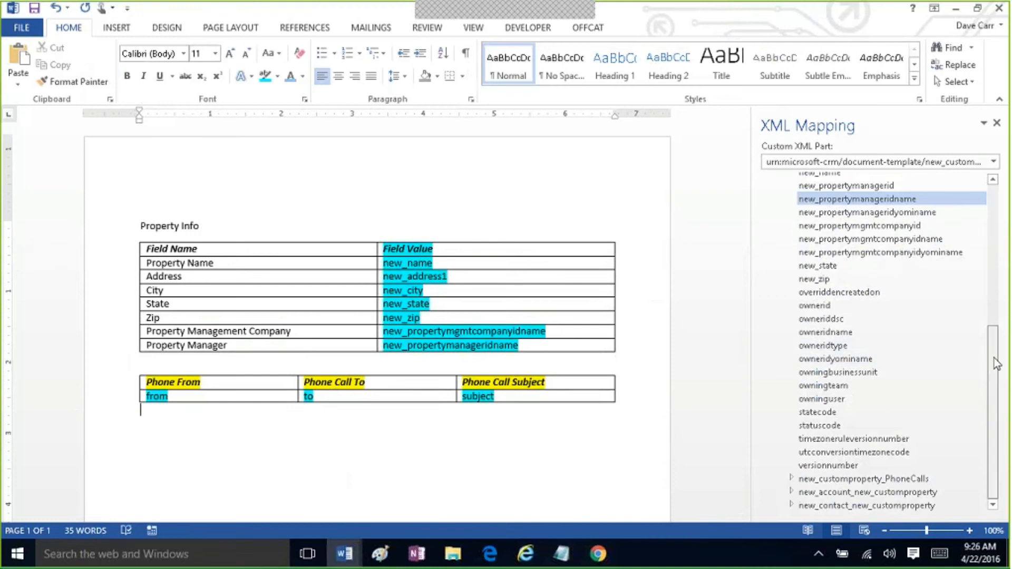
{"action": "left_click", "coordinate": [790, 493]}
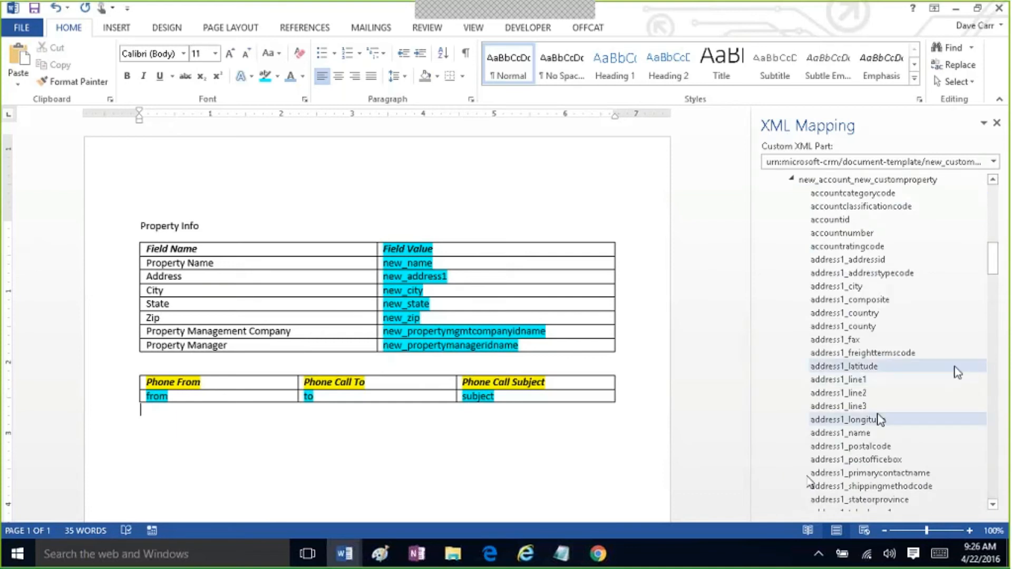
- Insert a plain text content control mapped to the related account's address1_city field on the line below the phone calls table
{"action": "left_click", "coordinate": [995, 358]}
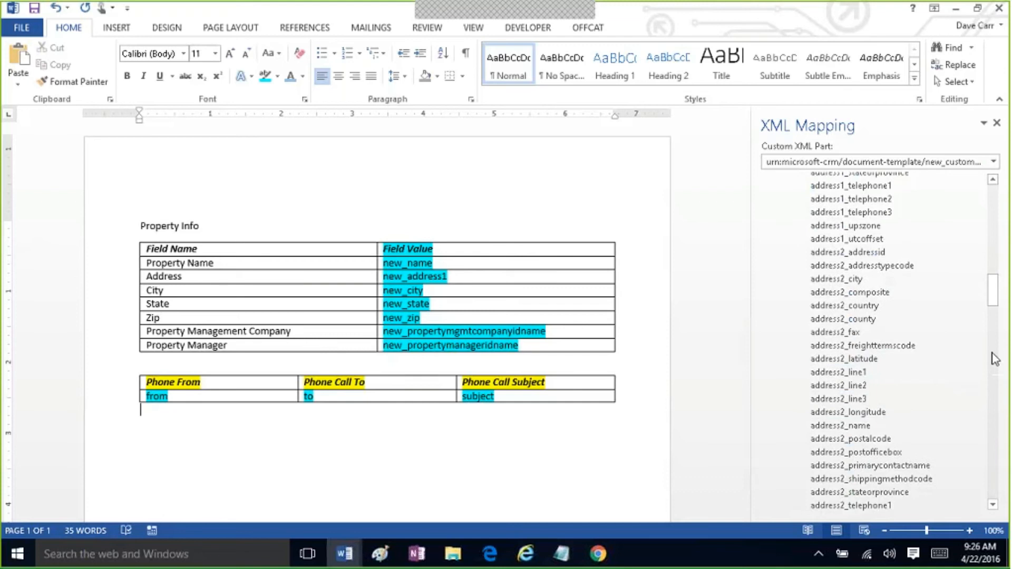
{"action": "mouse_move", "coordinate": [992, 270]}
{"action": "left_mouse_down"}
{"action": "mouse_move", "coordinate": [992, 252]}
{"action": "mouse_move", "coordinate": [993, 273]}
{"action": "left_mouse_up"}
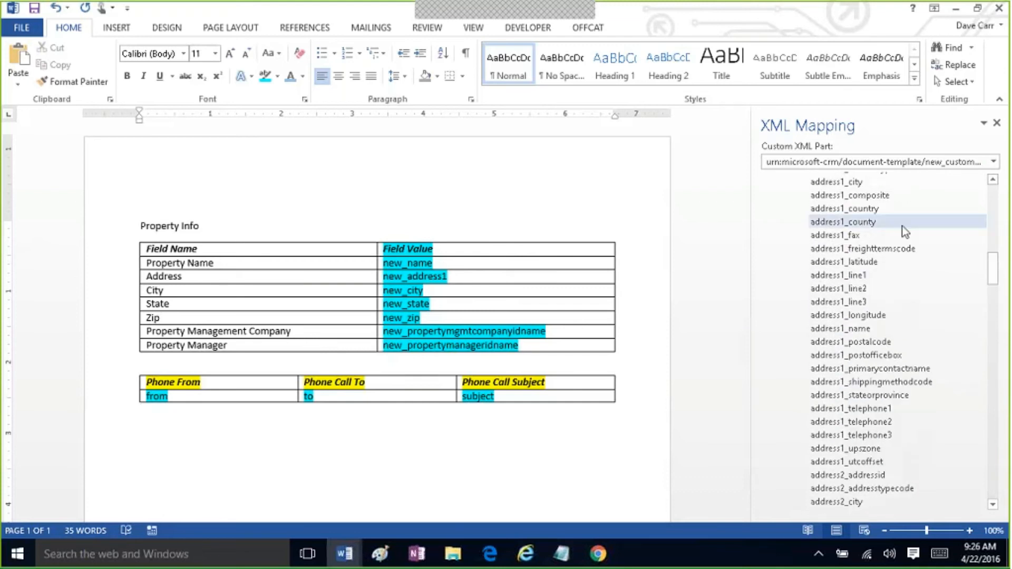
{"action": "right_click", "coordinate": [902, 225]}
{"action": "mouse_move", "coordinate": [883, 183]}
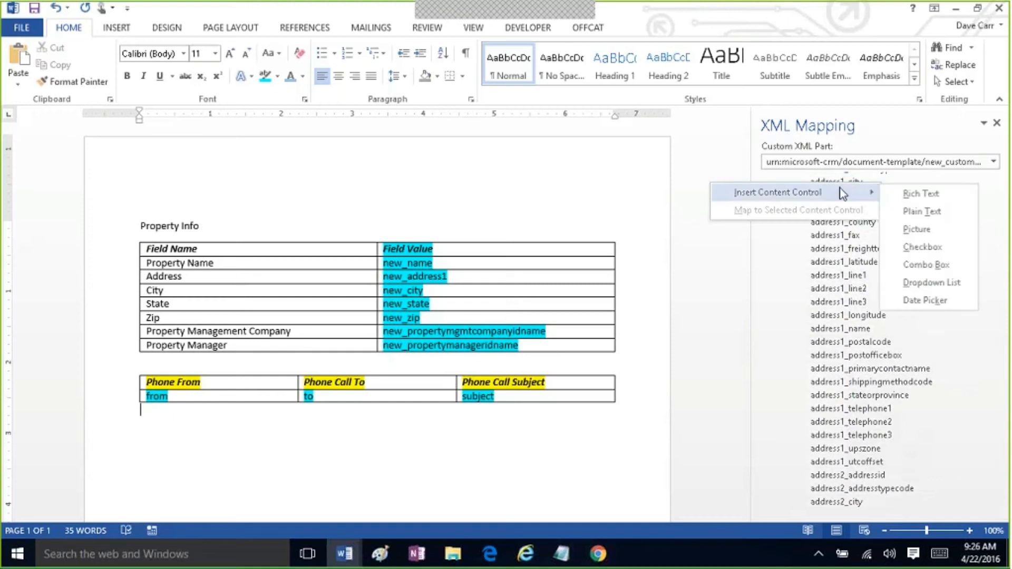
{"action": "left_click", "coordinate": [907, 211]}
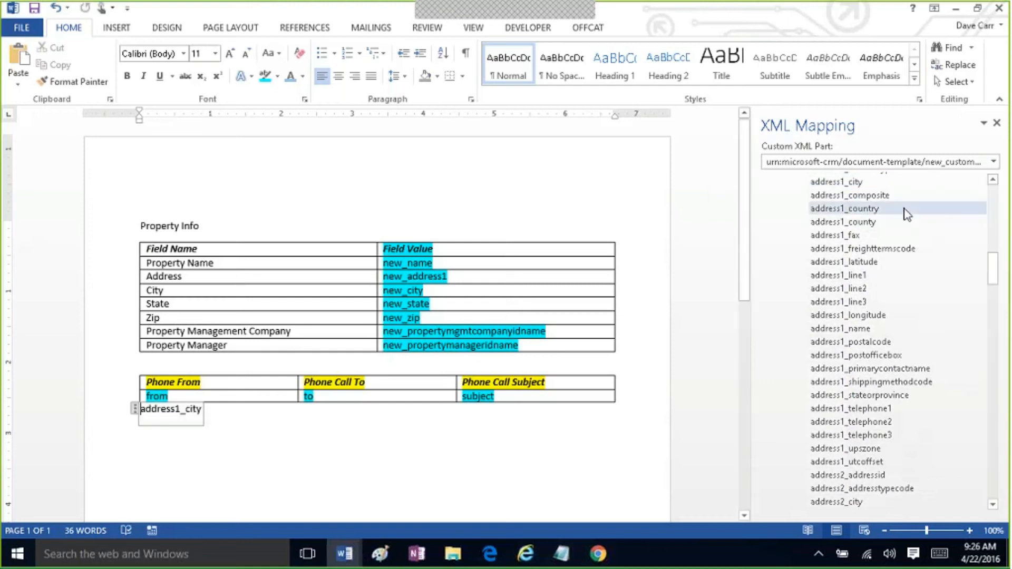
- Move the address1_city control down one line below the phone calls table and put the label "Account Address:" in front of it
{"action": "left_click", "coordinate": [232, 473]}
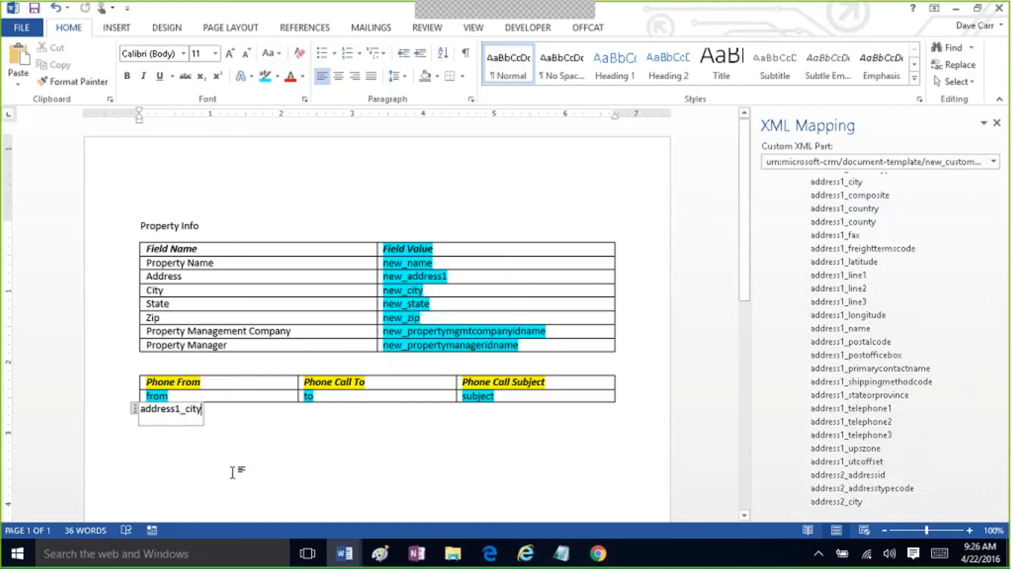
{"action": "key", "text": "Home"}
{"action": "key", "text": "Return"}
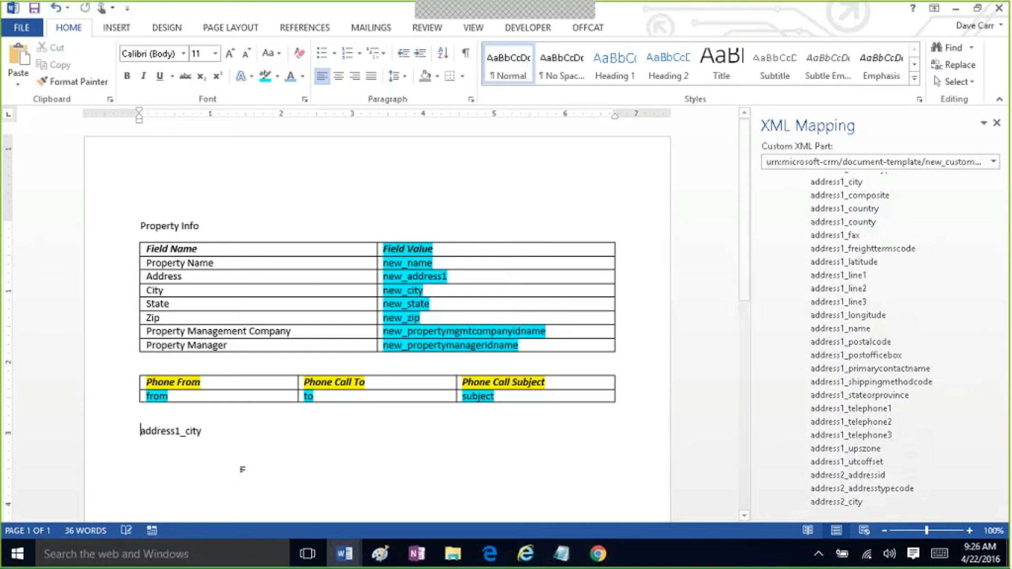
{"action": "type", "text": "PA"}
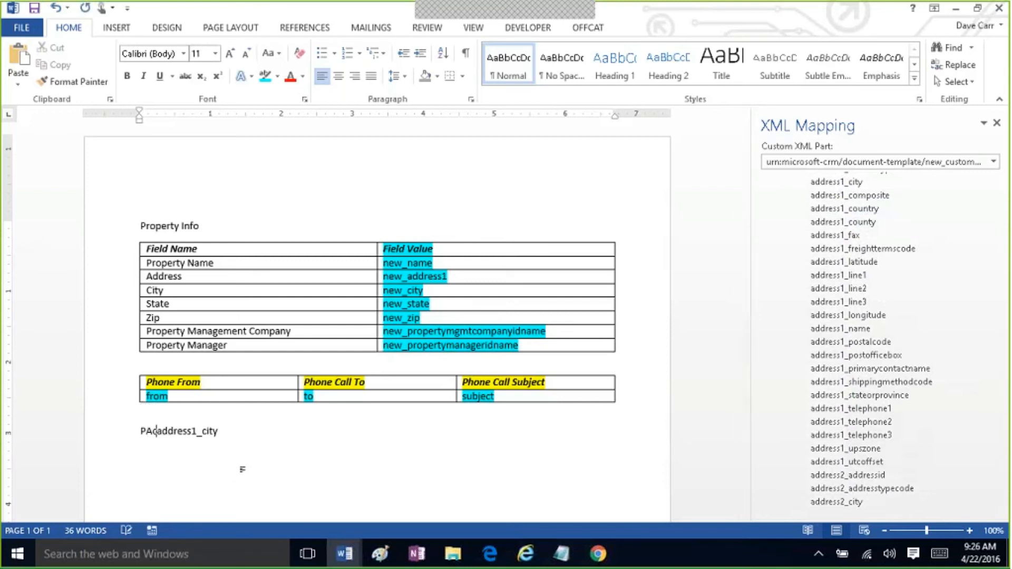
{"action": "type", "text": "ccount Address"}
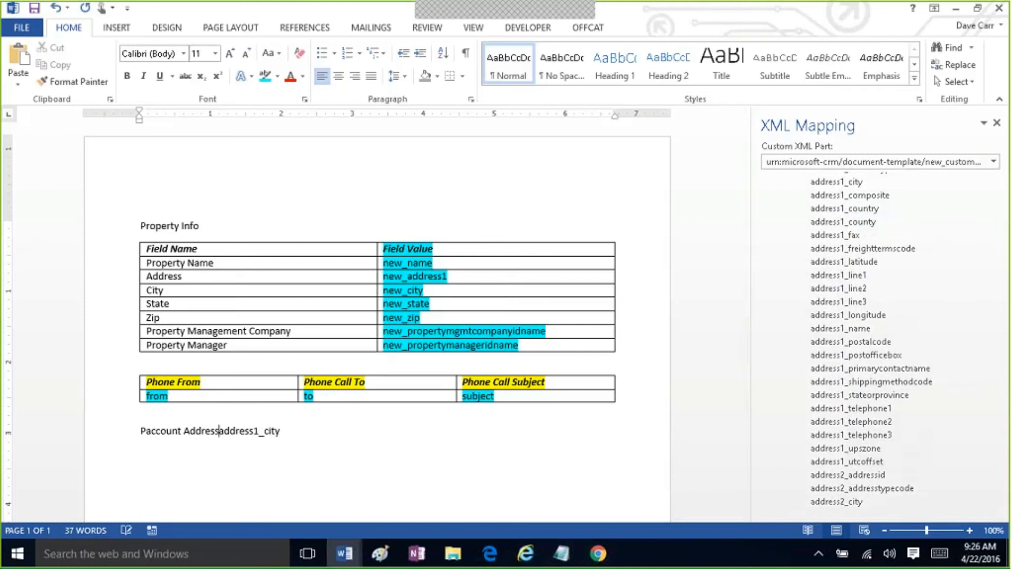
{"action": "type", "text": ":"}
{"action": "key", "text": "Left"}
{"action": "key", "text": "Left"}
{"action": "key", "text": "Left"}
{"action": "key", "text": "Left"}
{"action": "key", "text": "Left"}
{"action": "key", "text": "Left"}
{"action": "key", "text": "Left"}
{"action": "key", "text": "Left"}
{"action": "key", "text": "Left"}
{"action": "key", "text": "Left"}
{"action": "key", "text": "Left"}
{"action": "key", "text": "Left"}
{"action": "key", "text": "Left"}
{"action": "key", "text": "Left"}
{"action": "key", "text": "Left"}
{"action": "key", "text": "Left"}
{"action": "key", "text": "Left"}
{"action": "key", "text": "Left"}
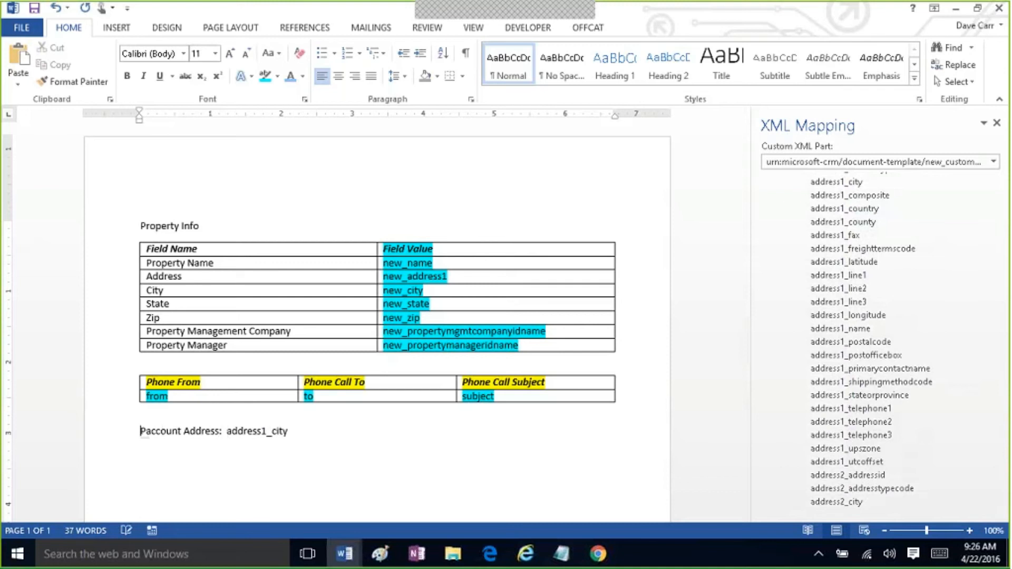
{"action": "key", "text": "Right"}
{"action": "key", "text": "Right"}
{"action": "key", "text": "BackSpace"}
{"action": "key", "text": "BackSpace"}
{"action": "type", "text": "A"}
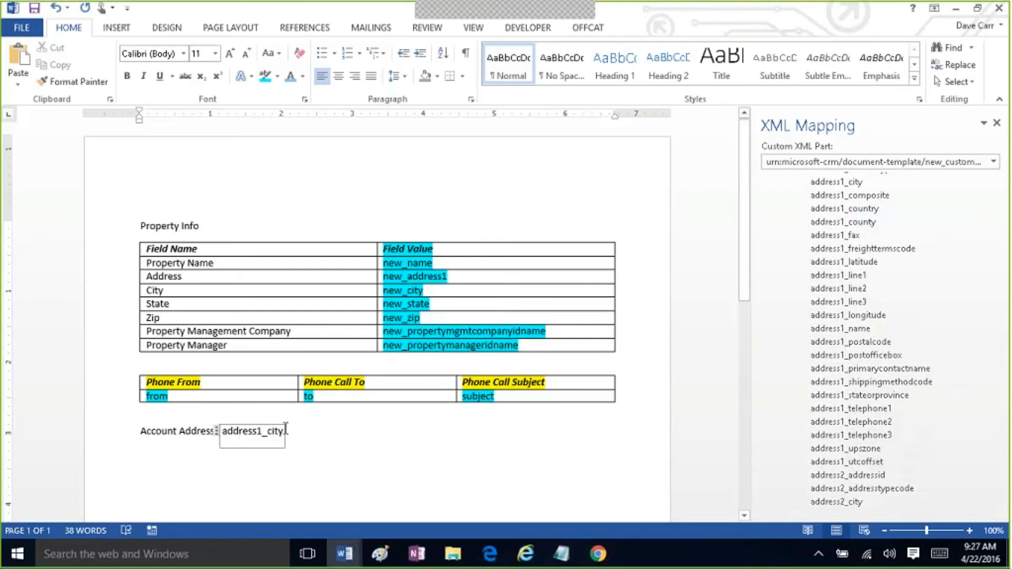
- Add two new lines below the Account Address line
{"action": "left_click", "coordinate": [316, 429]}
{"action": "key", "text": "Return"}
{"action": "key", "text": "Return"}
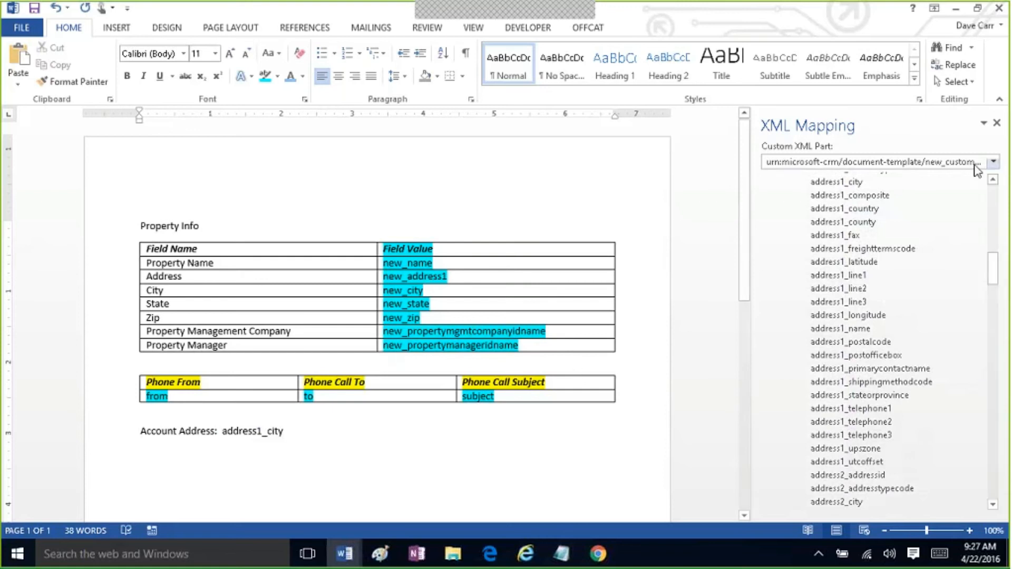
- Collapse new_account_new_customproperty and expand new_contact_new_customproperty in the XML mapping tree to find the contact's fullname field
{"action": "scroll", "coordinate": [985, 207], "scroll_direction": "up", "scroll_amount": 8}
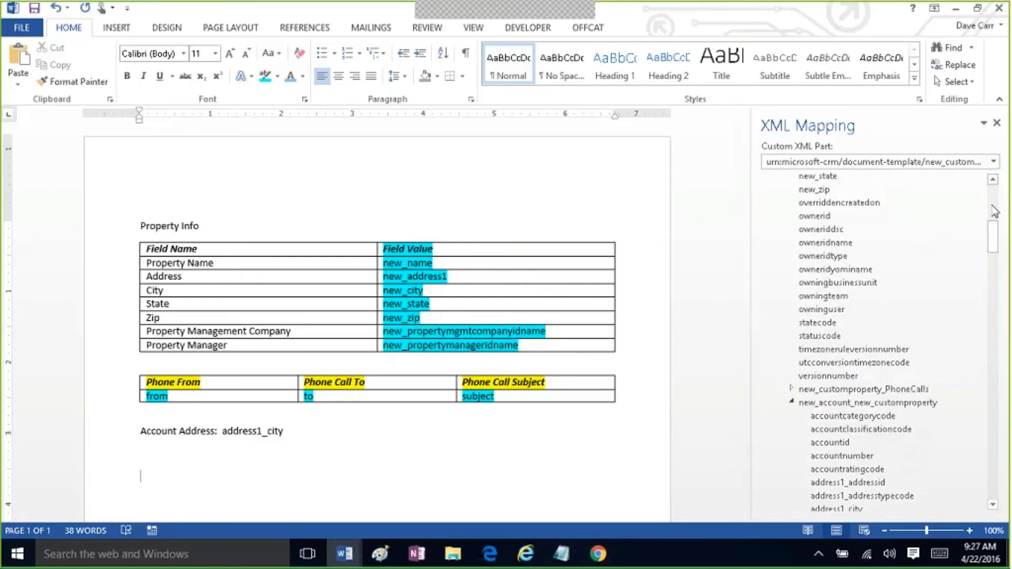
{"action": "left_click", "coordinate": [792, 403]}
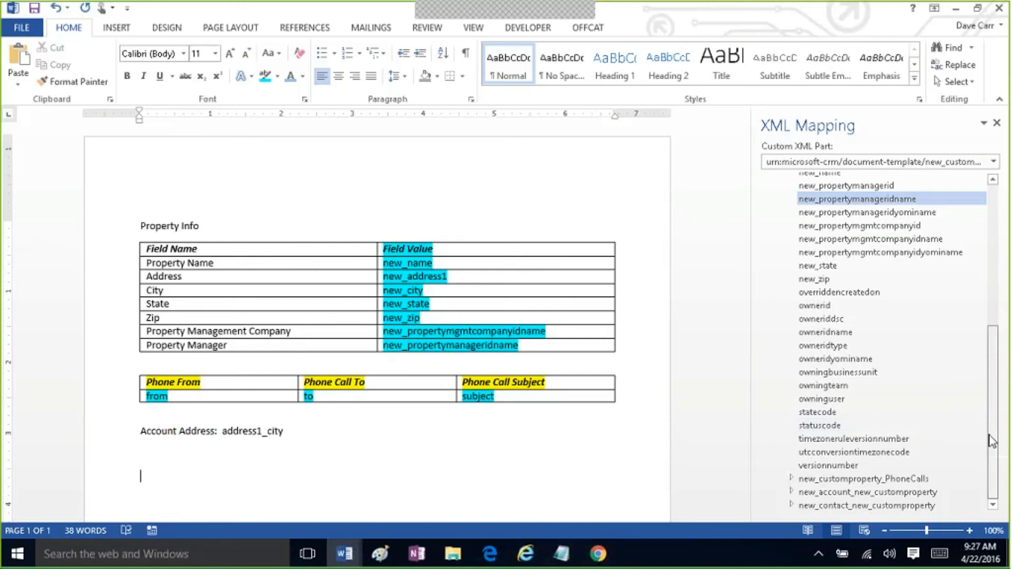
{"action": "left_click", "coordinate": [791, 506]}
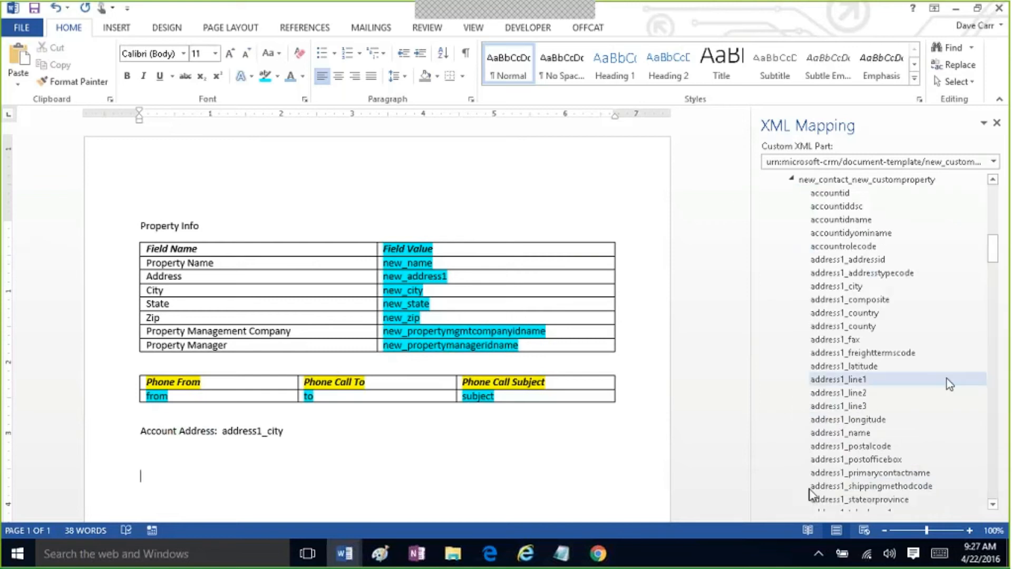
{"action": "left_click", "coordinate": [994, 381]}
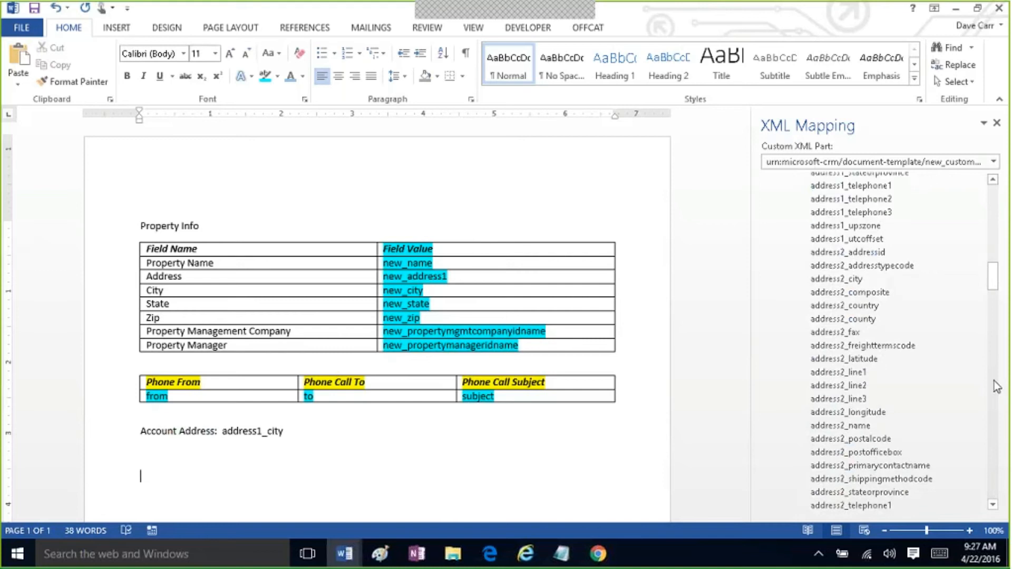
{"action": "left_click", "coordinate": [996, 387]}
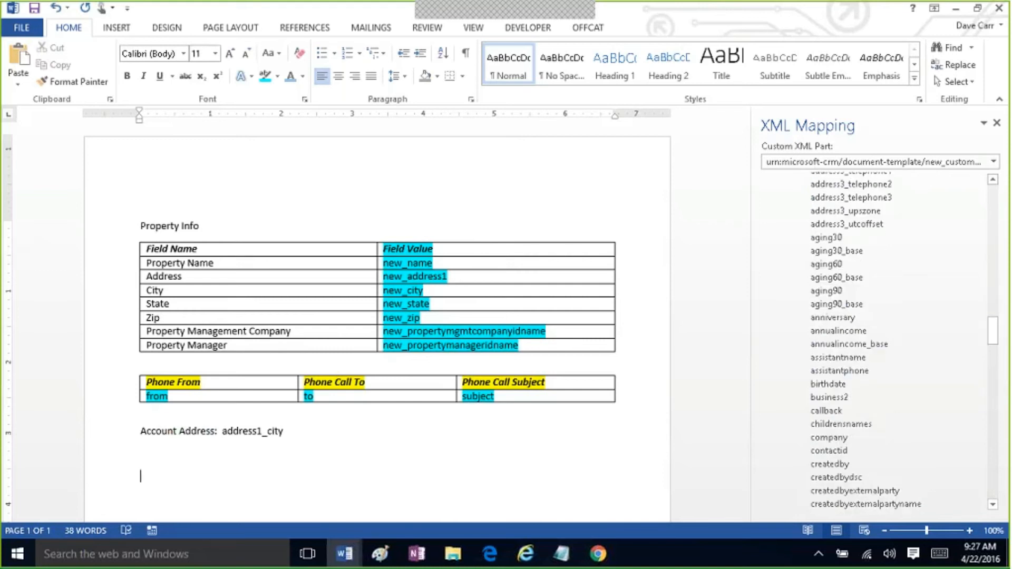
{"action": "left_click_drag", "start_coordinate": [993, 332], "coordinate": [994, 396]}
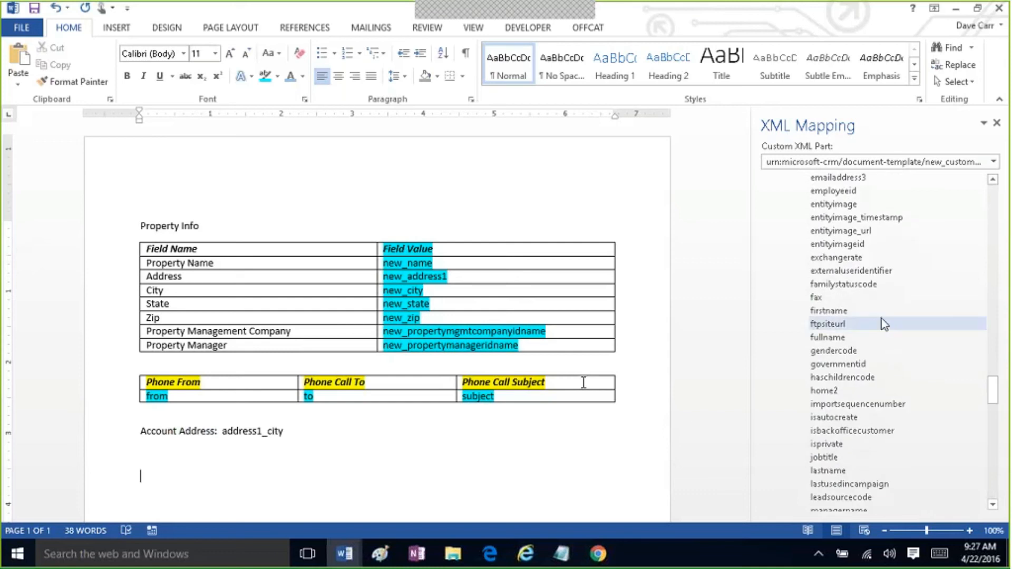
- Add the label "Contact Name:" below the Account Address line and insert a plain text content control mapped to the related contact's fullname field
{"action": "left_click", "coordinate": [324, 440]}
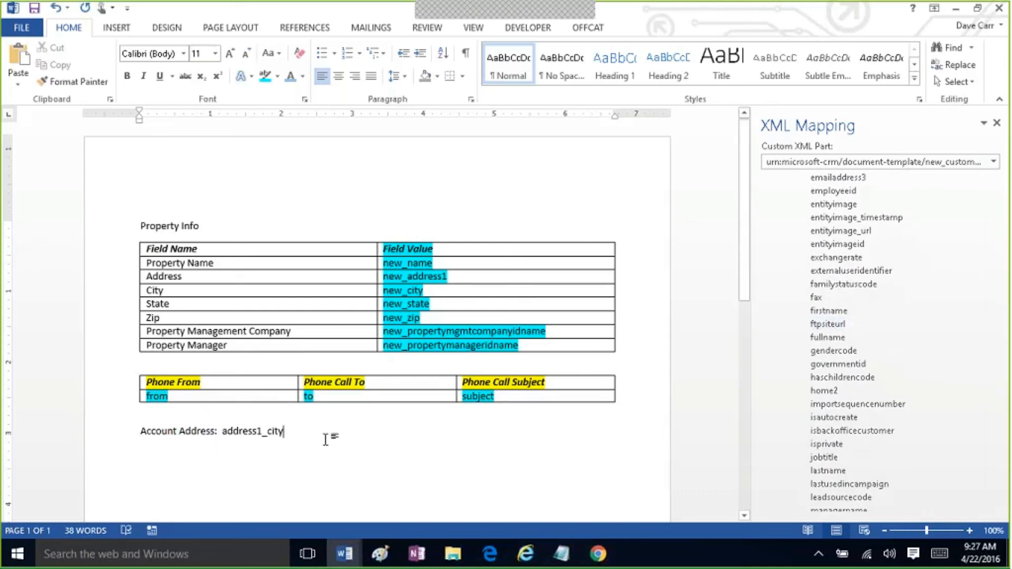
{"action": "key", "text": "Return"}
{"action": "type", "text": "Contac"}
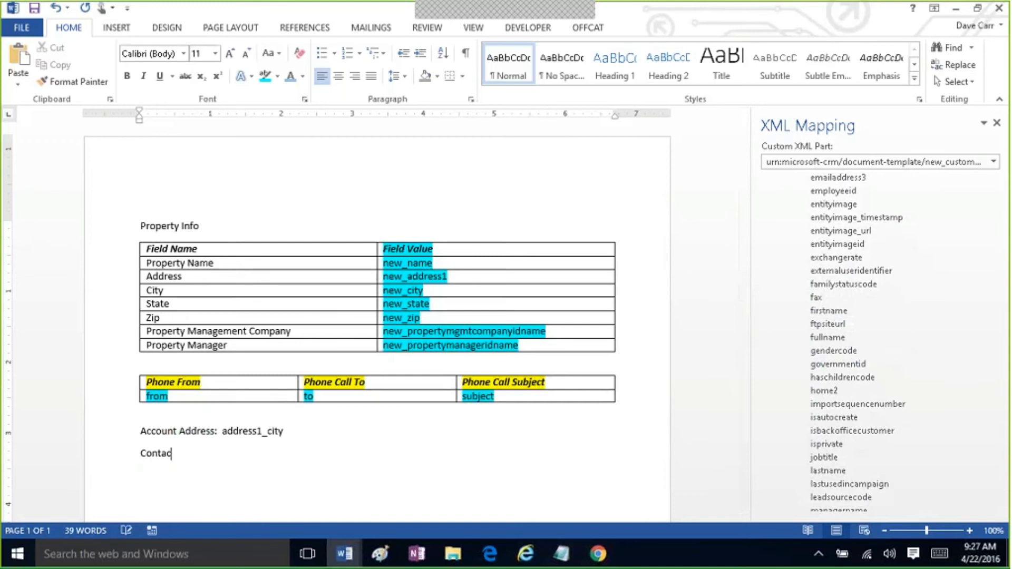
{"action": "type", "text": "t Name:"}
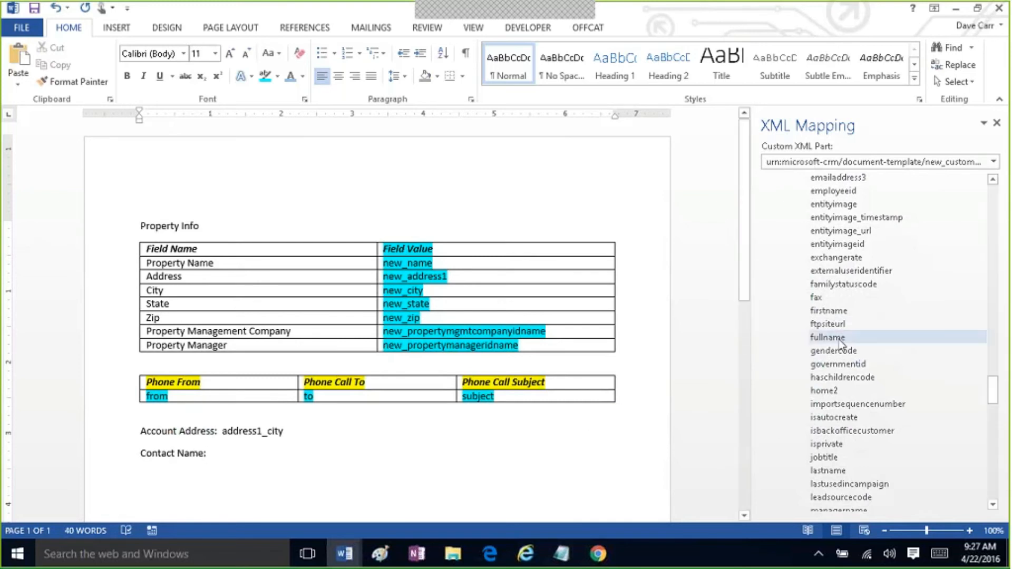
{"action": "right_click", "coordinate": [841, 341]}
{"action": "mouse_move", "coordinate": [792, 350]}
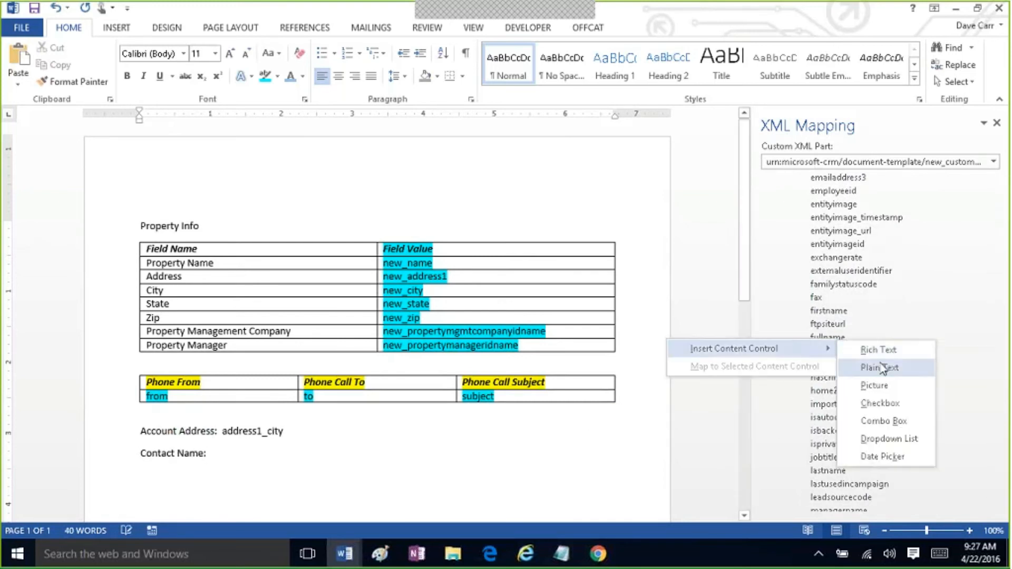
{"action": "left_click", "coordinate": [880, 368]}
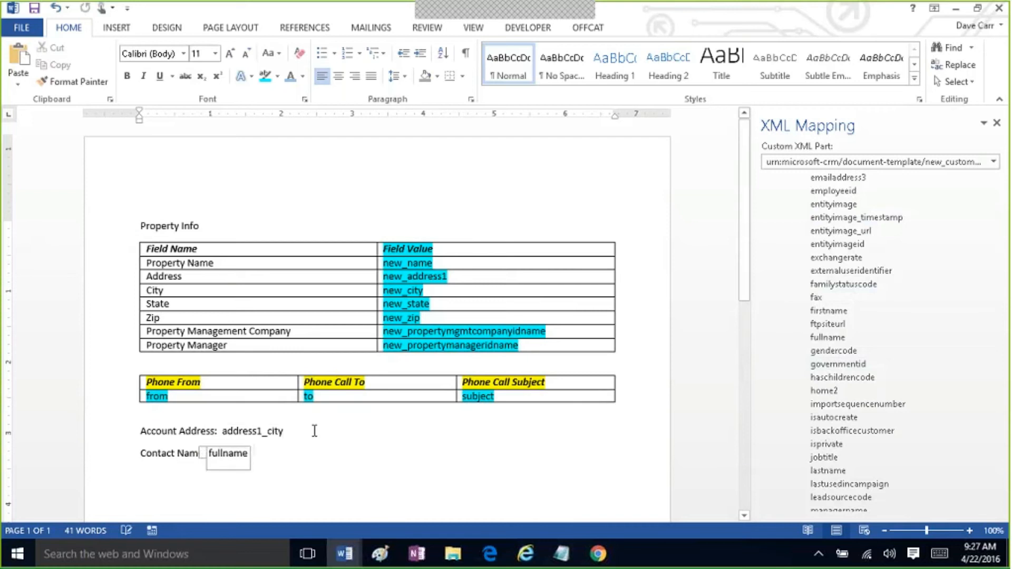
- Delete the address1_city content after the "Account Address:" label
{"action": "left_click", "coordinate": [294, 438]}
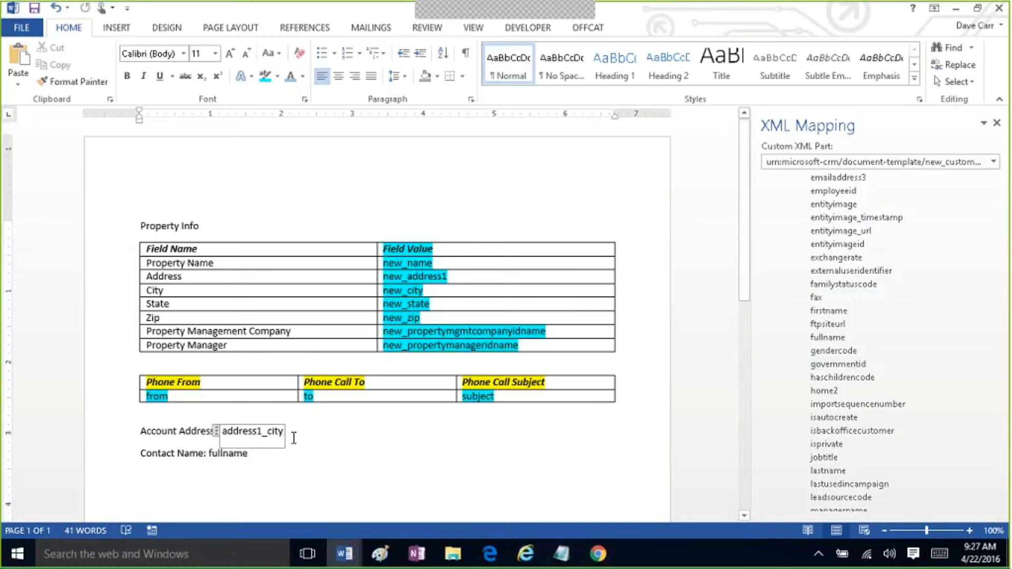
{"action": "key", "text": "BackSpace"}
{"action": "key", "text": "BackSpace"}
{"action": "key", "text": "BackSpace"}
{"action": "key", "text": "BackSpace"}
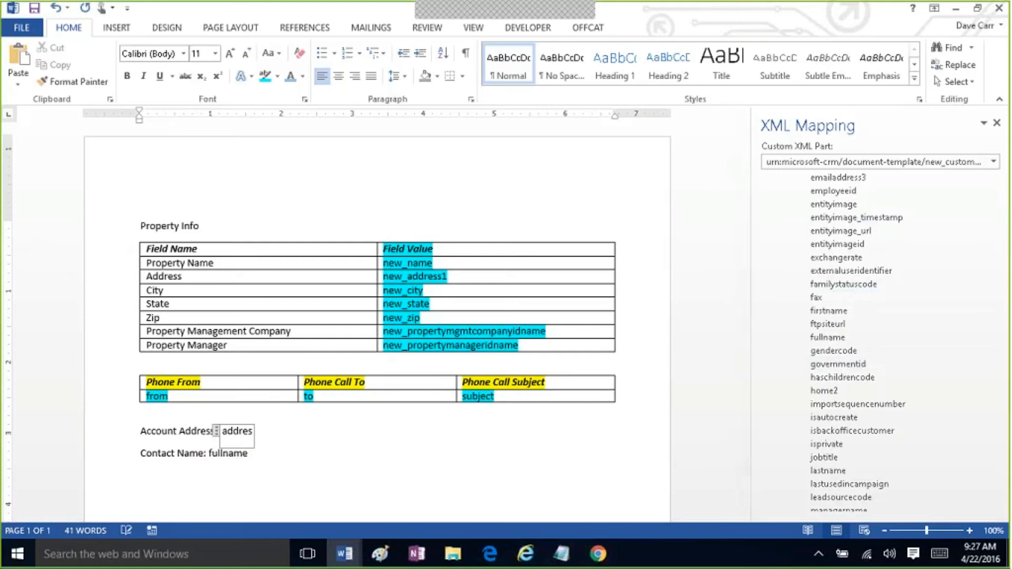
{"action": "key", "text": "BackSpace"}
{"action": "key", "text": "BackSpace"}
{"action": "key", "text": "BackSpace"}
{"action": "key", "text": "BackSpace"}
{"action": "key", "text": "BackSpace"}
{"action": "key", "text": "BackSpace"}
{"action": "key", "text": "BackSpace"}
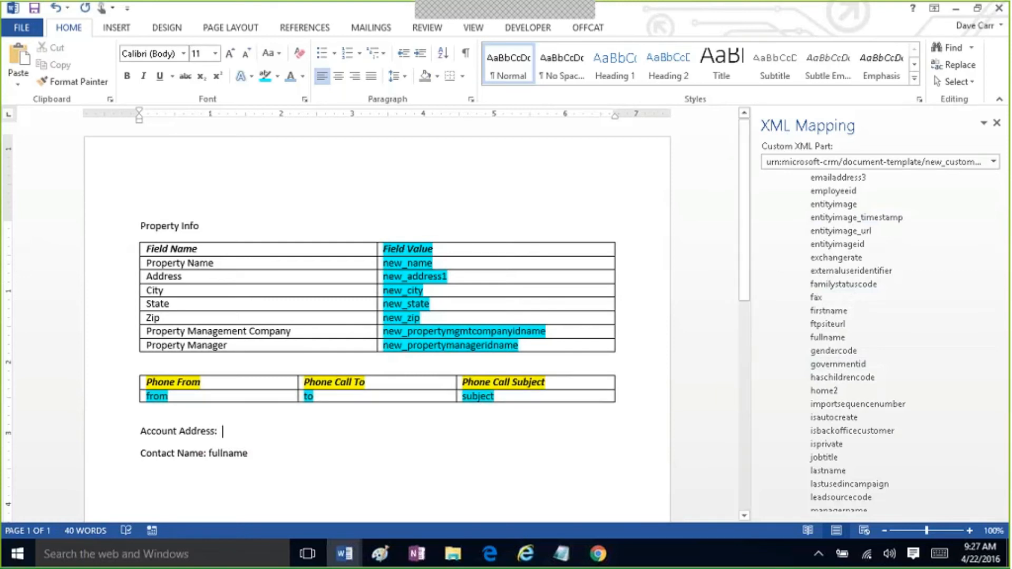
- Insert a plain text content control mapped to new_account_new_customproperty's address1_composite field after "Account Address:" and collapse that account node in the mapping tree
{"action": "left_click", "coordinate": [993, 268]}
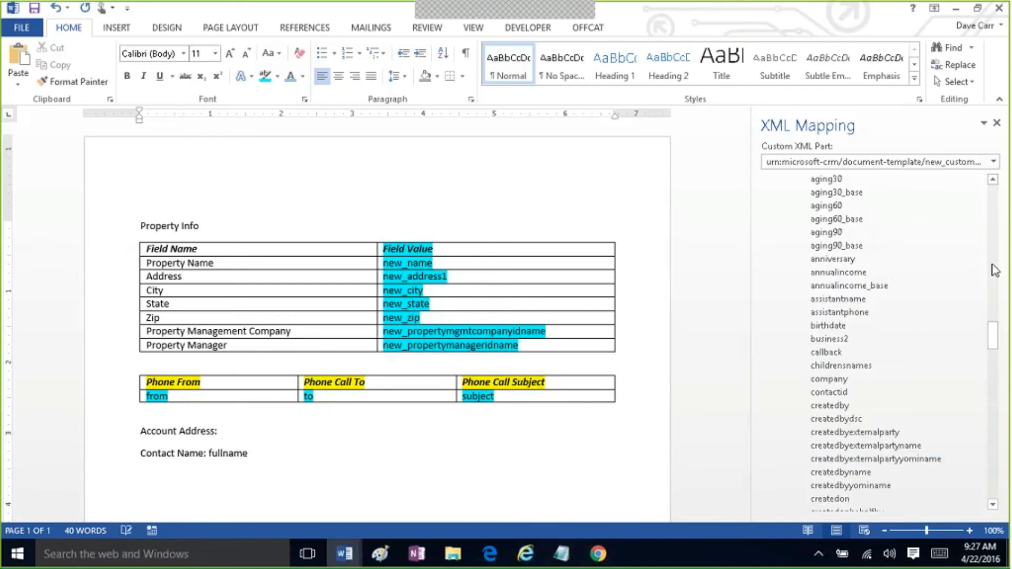
{"action": "left_click_drag", "start_coordinate": [994, 270], "coordinate": [994, 206]}
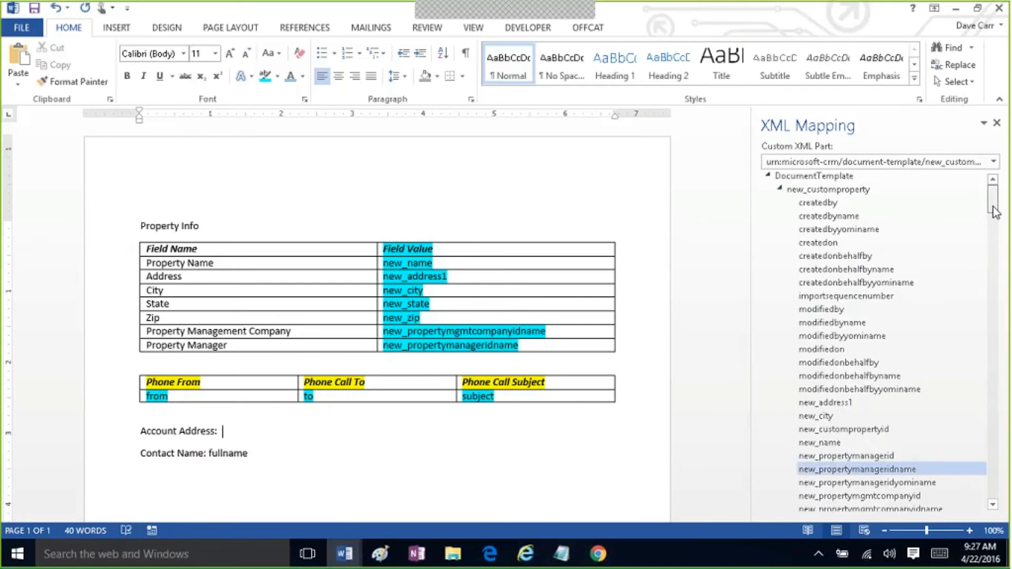
{"action": "left_click", "coordinate": [780, 190]}
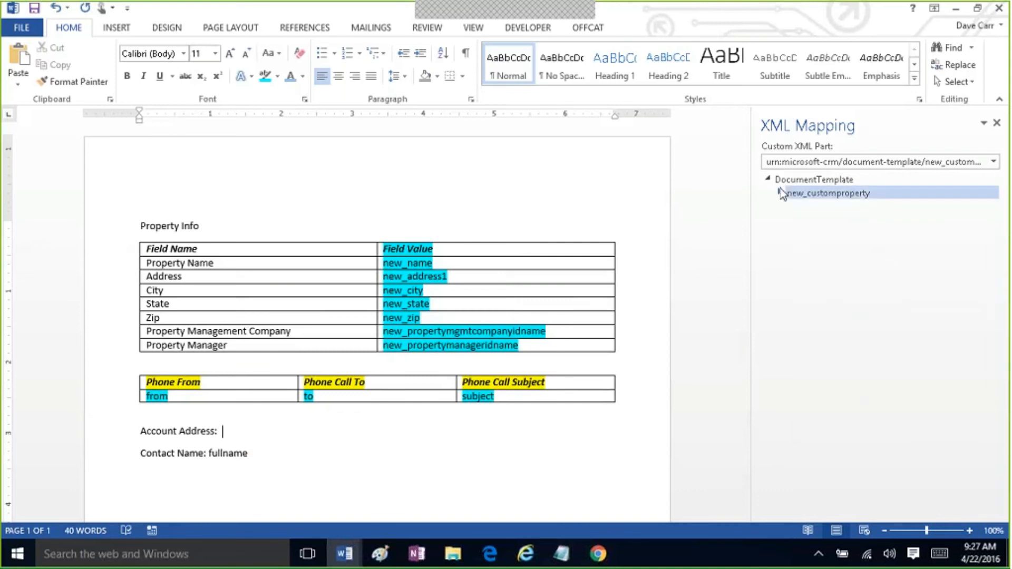
{"action": "left_click", "coordinate": [780, 193]}
{"action": "left_click_drag", "start_coordinate": [992, 207], "coordinate": [988, 228]}
{"action": "left_click", "coordinate": [792, 325]}
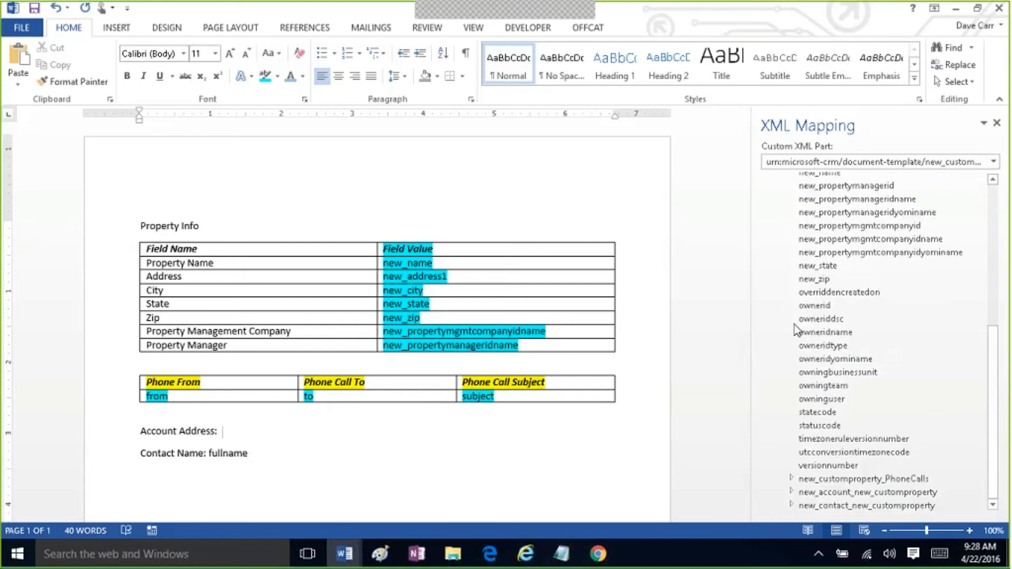
{"action": "left_click", "coordinate": [791, 493]}
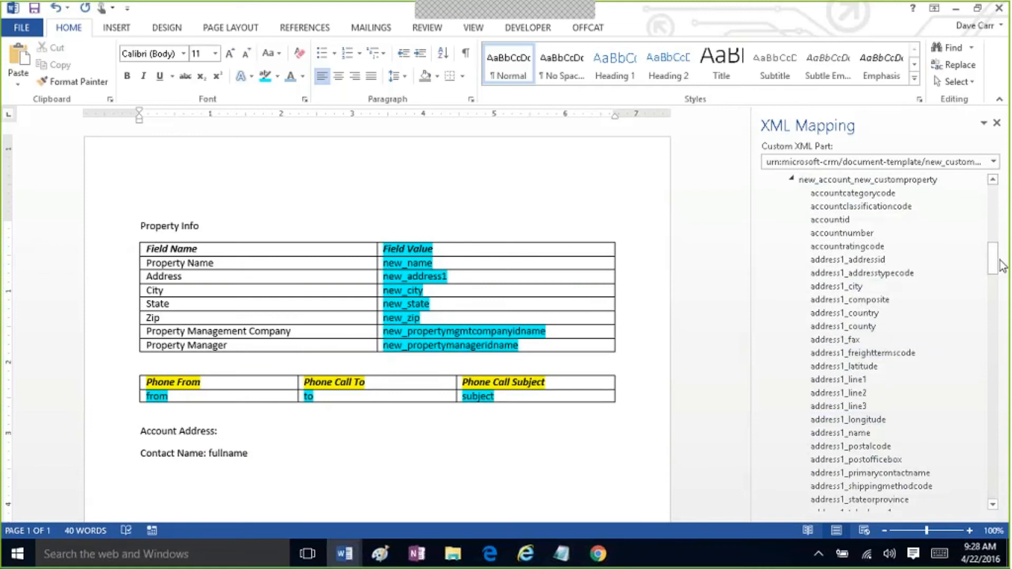
{"action": "right_click", "coordinate": [899, 298]}
{"action": "mouse_move", "coordinate": [865, 308]}
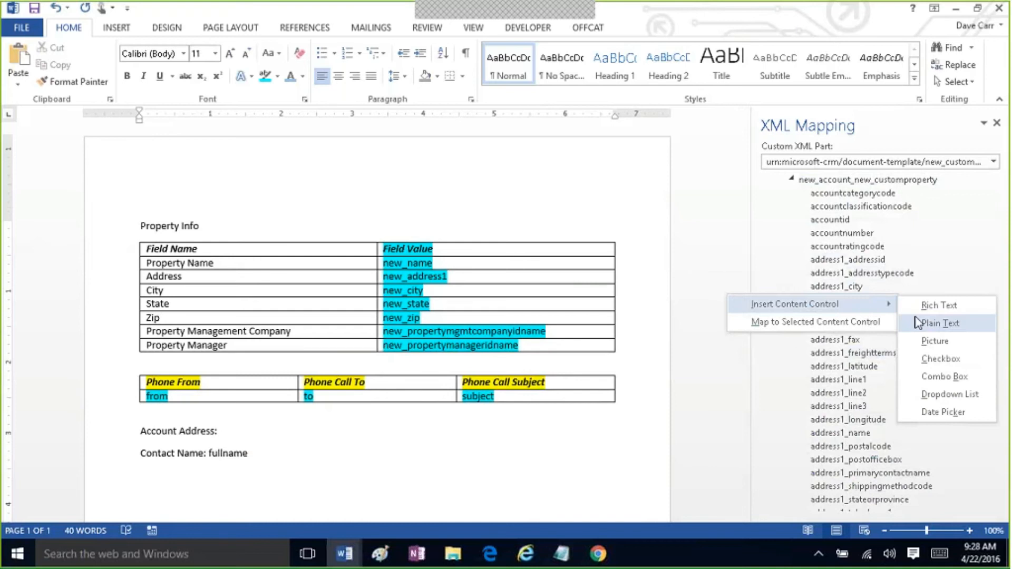
{"action": "left_click", "coordinate": [936, 322]}
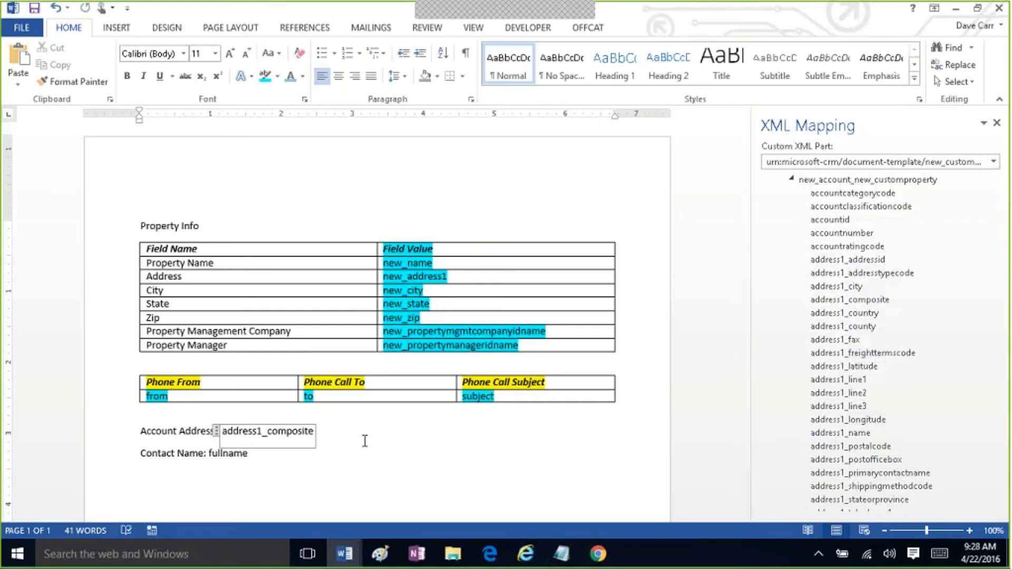
{"action": "left_click", "coordinate": [258, 471]}
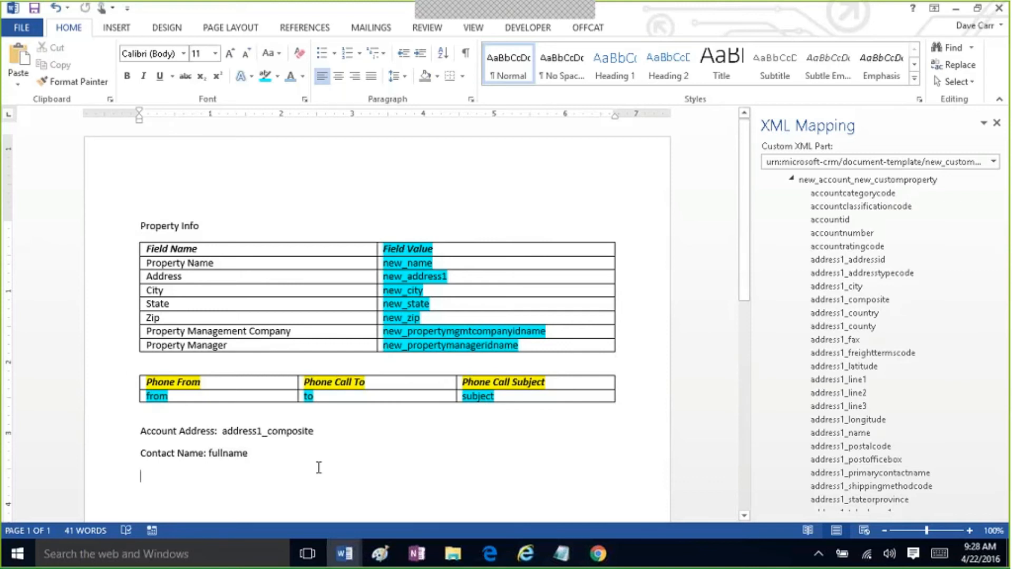
{"action": "left_click", "coordinate": [791, 179]}
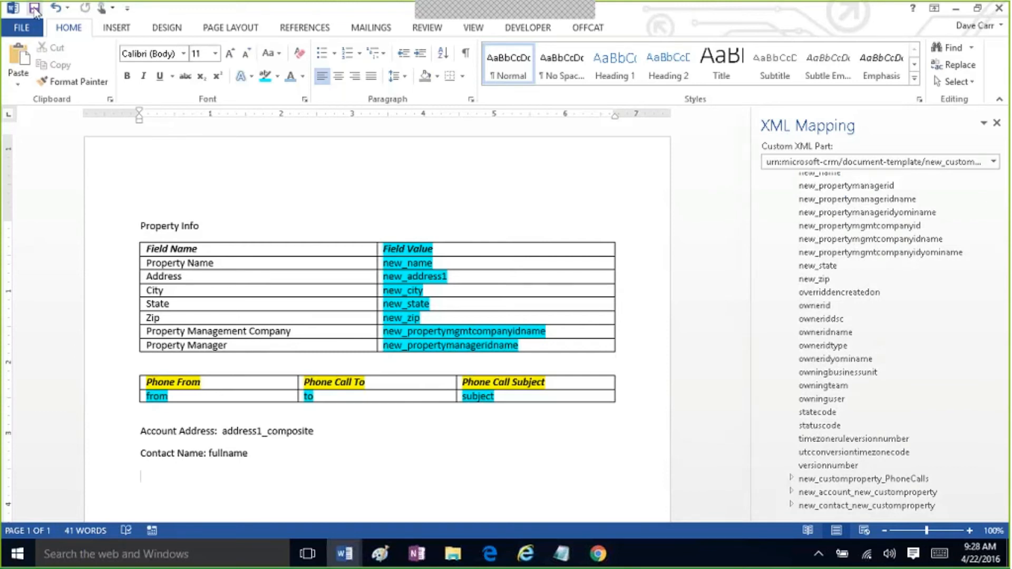
- Save the template in the Downloads folder as a Word document named "Property Profile" and minimize its window
{"action": "left_click", "coordinate": [21, 29]}
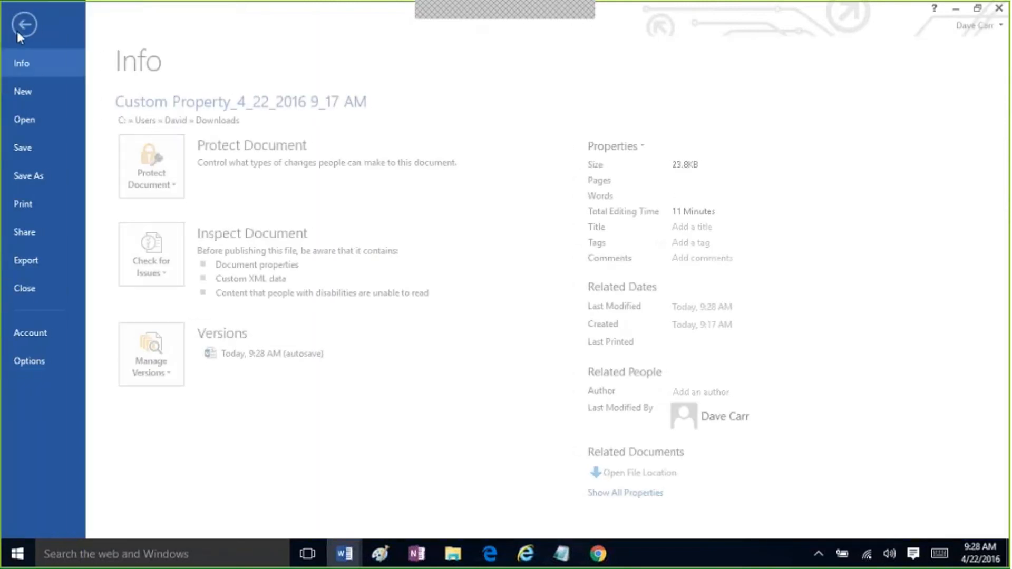
{"action": "left_click", "coordinate": [59, 176]}
{"action": "left_click", "coordinate": [468, 158]}
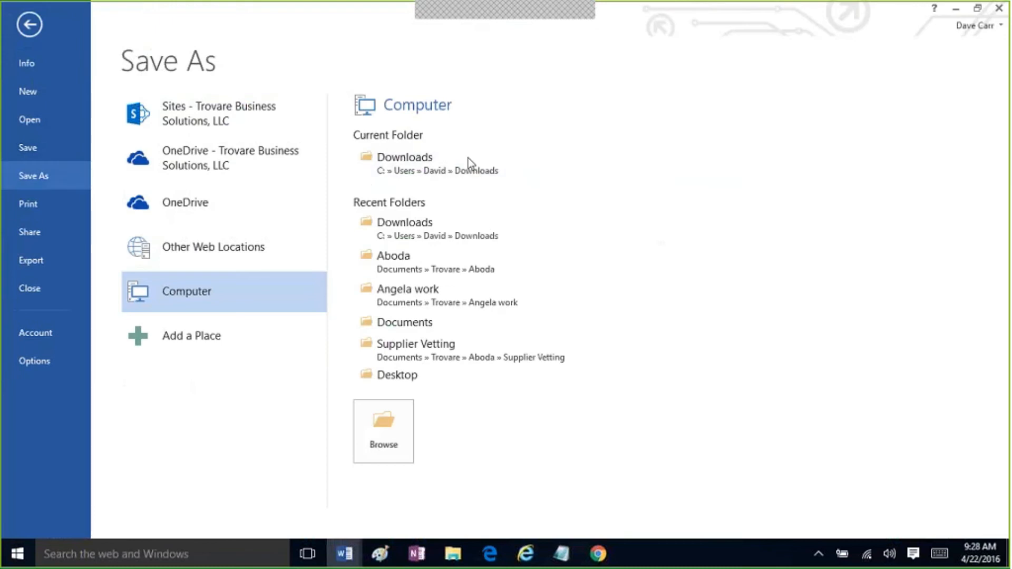
{"action": "left_click_drag", "start_coordinate": [404, 347], "coordinate": [228, 350]}
{"action": "type", "text": "Property "}
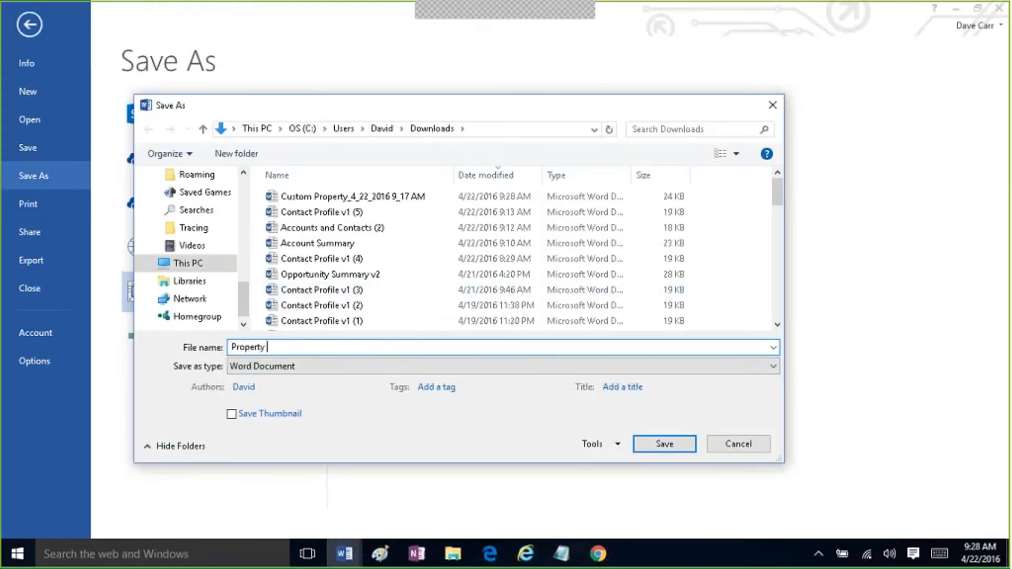
{"action": "type", "text": "Or"}
{"action": "key", "text": "BackSpace"}
{"action": "key", "text": "BackSpace"}
{"action": "type", "text": "Profile"}
{"action": "left_click", "coordinate": [663, 443]}
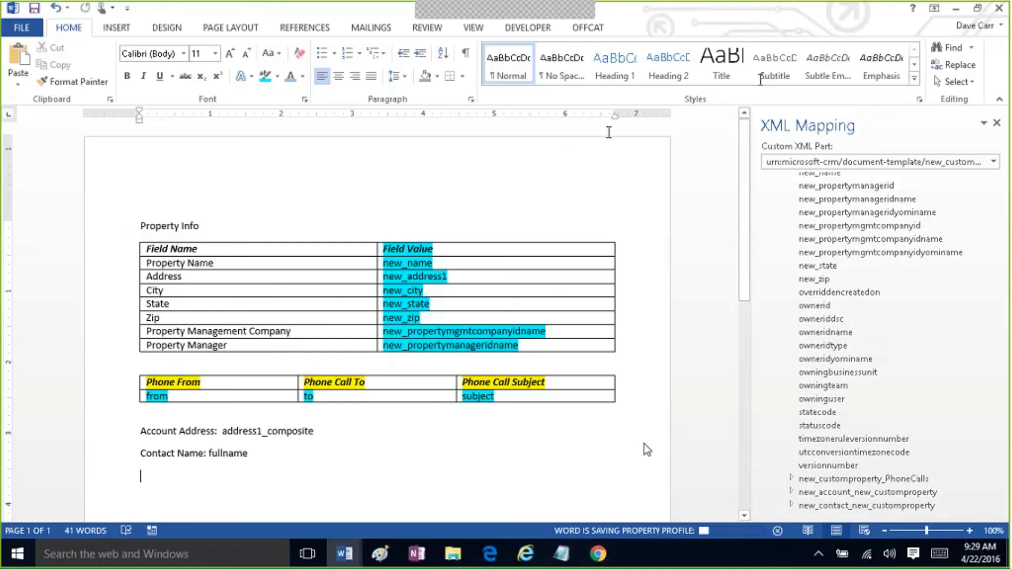
{"action": "left_click", "coordinate": [956, 7]}
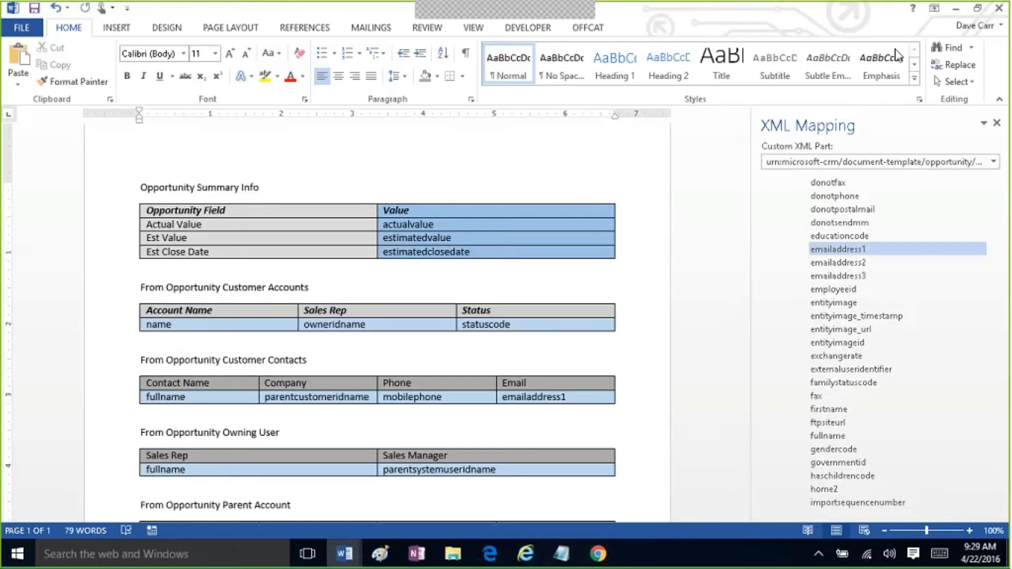
- Switch to the available document templates list in Dynamics CRM in the Edge browser
{"action": "left_click", "coordinate": [960, 7]}
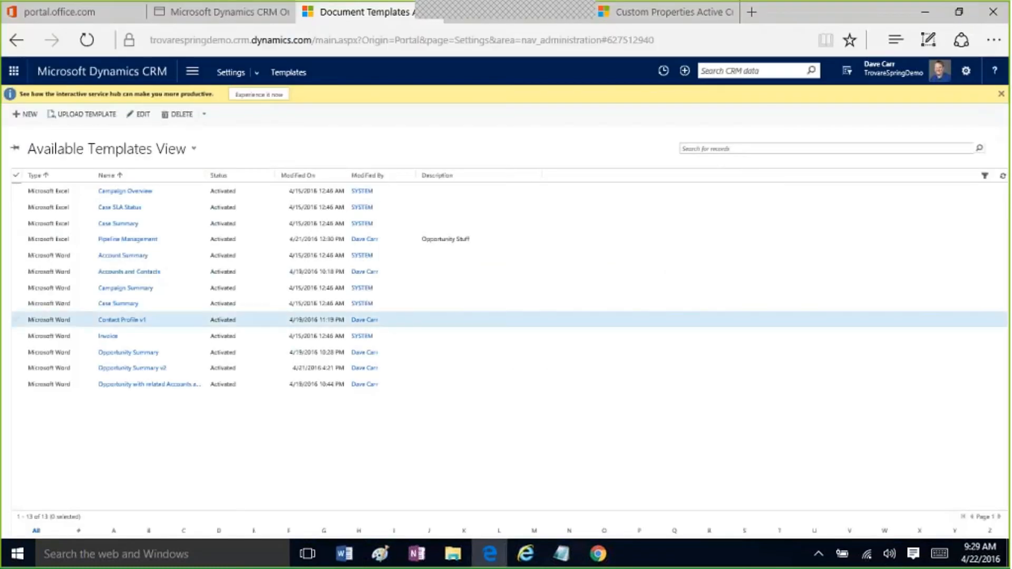
{"action": "left_click", "coordinate": [526, 553]}
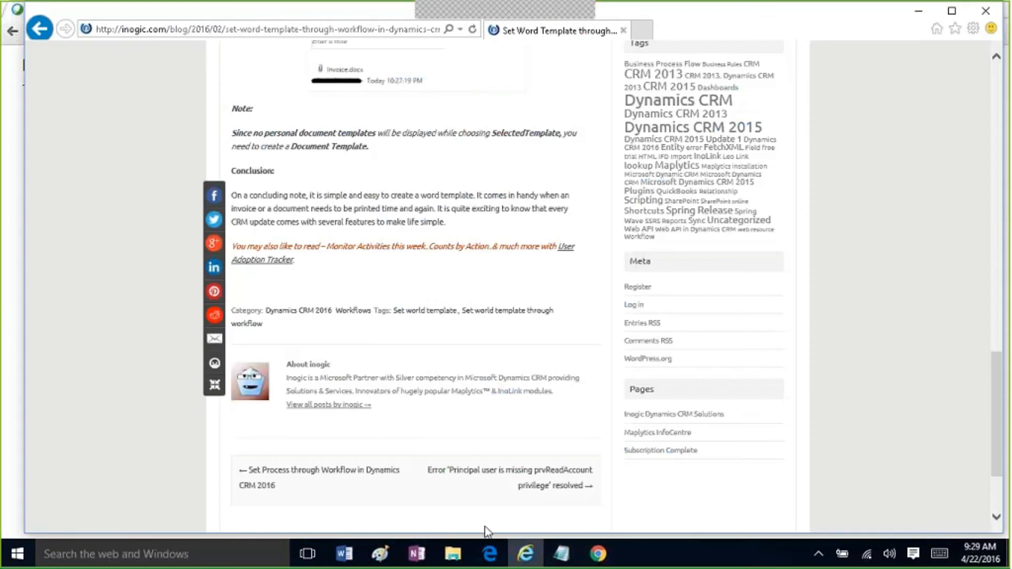
{"action": "left_click", "coordinate": [489, 552]}
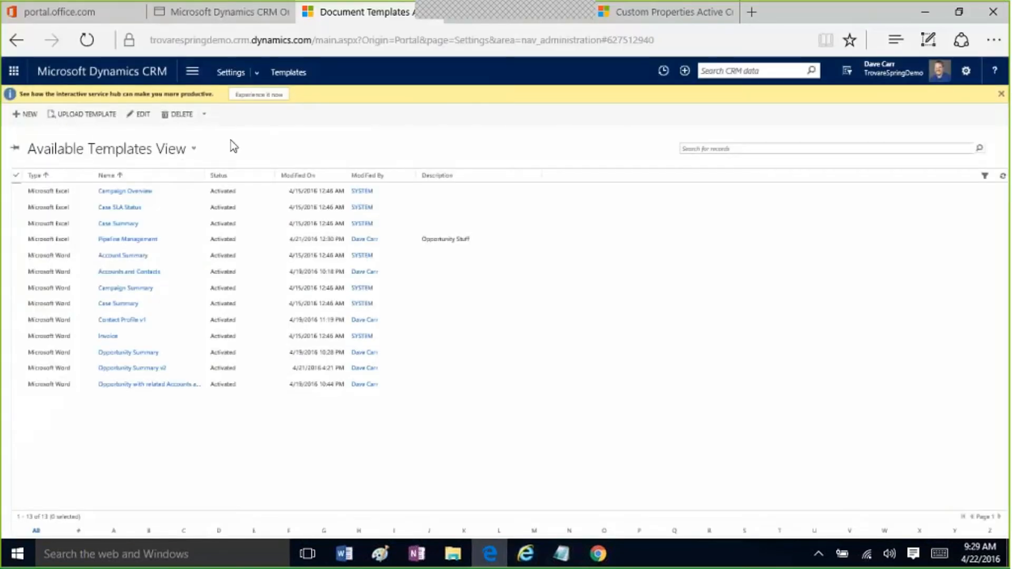
- Try to upload the Property Profile document from the Downloads folder as a new CRM template
{"action": "left_click", "coordinate": [81, 120]}
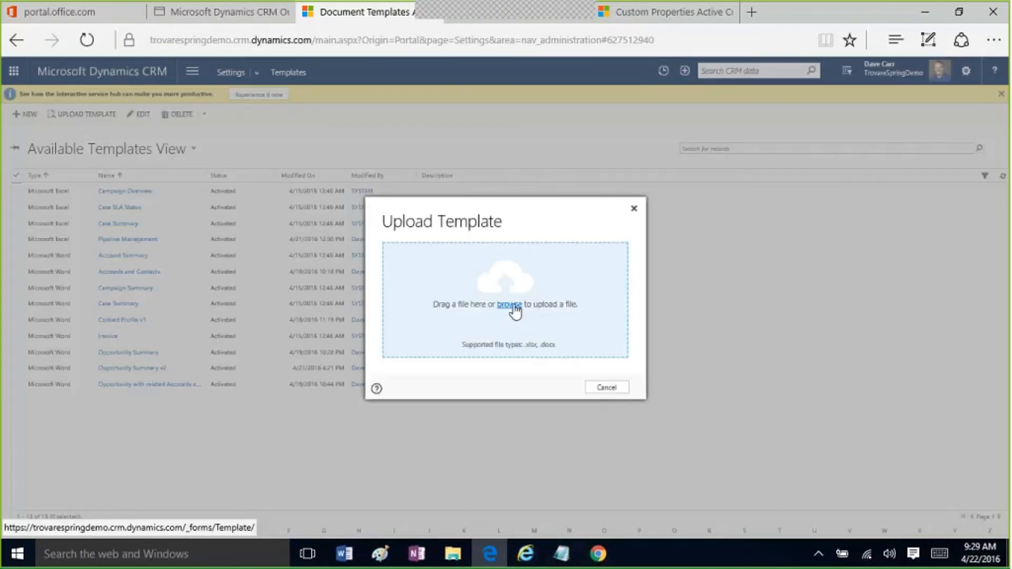
{"action": "left_click", "coordinate": [511, 306]}
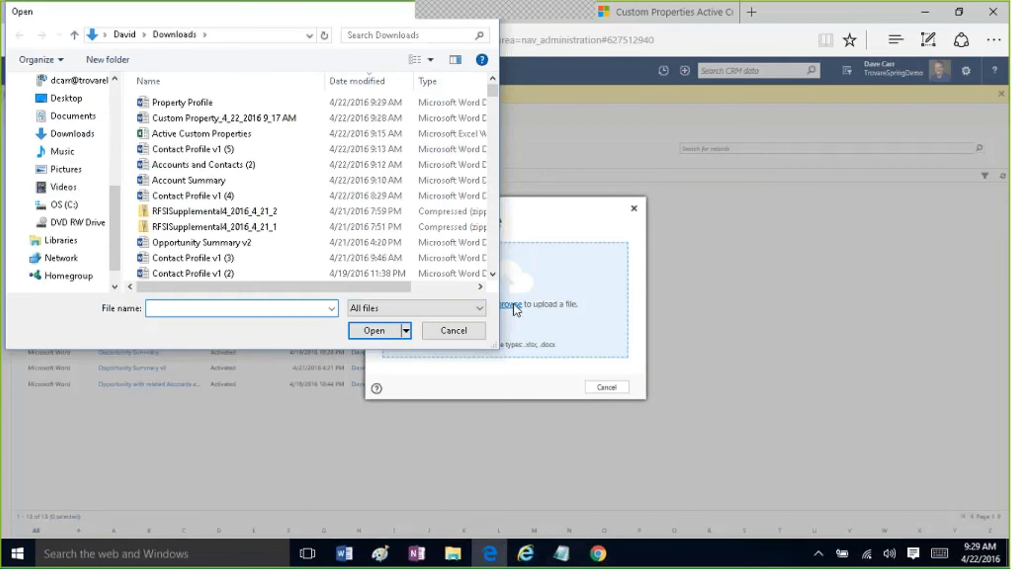
{"action": "left_click", "coordinate": [273, 103]}
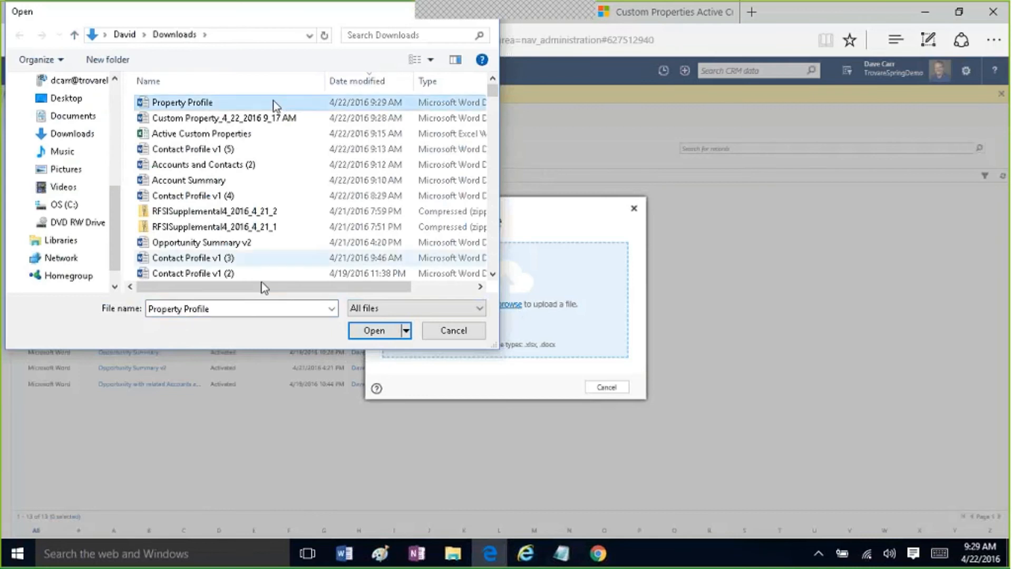
{"action": "left_click", "coordinate": [369, 331]}
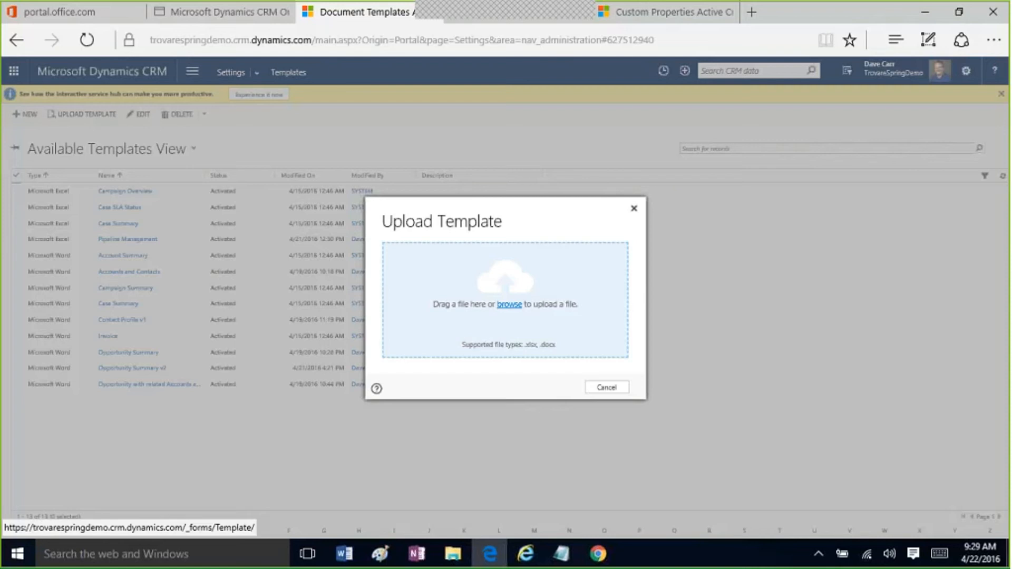
{"action": "left_click", "coordinate": [507, 305]}
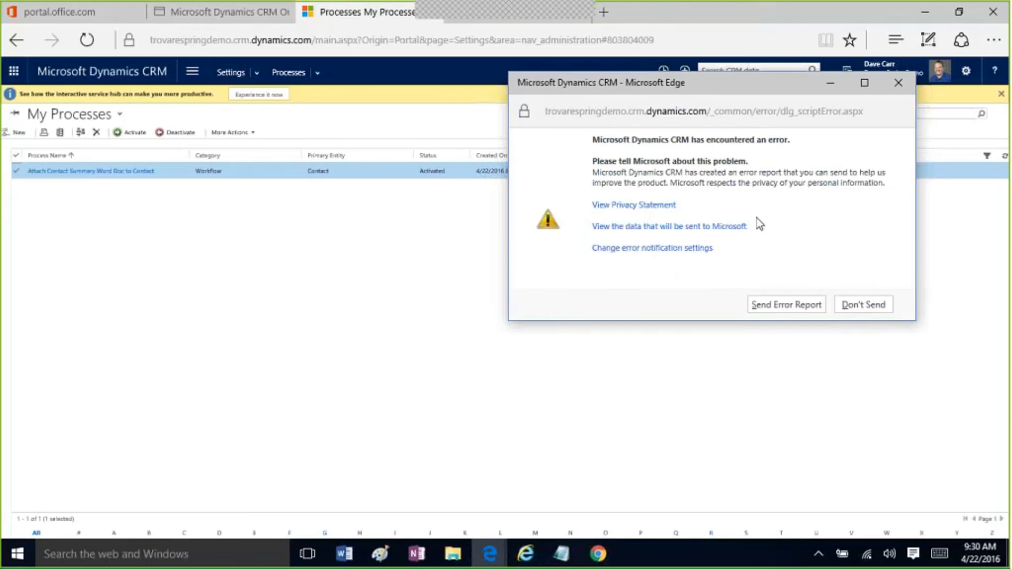
- View the data in the CRM error report and close the report without sending it
{"action": "left_click", "coordinate": [733, 228]}
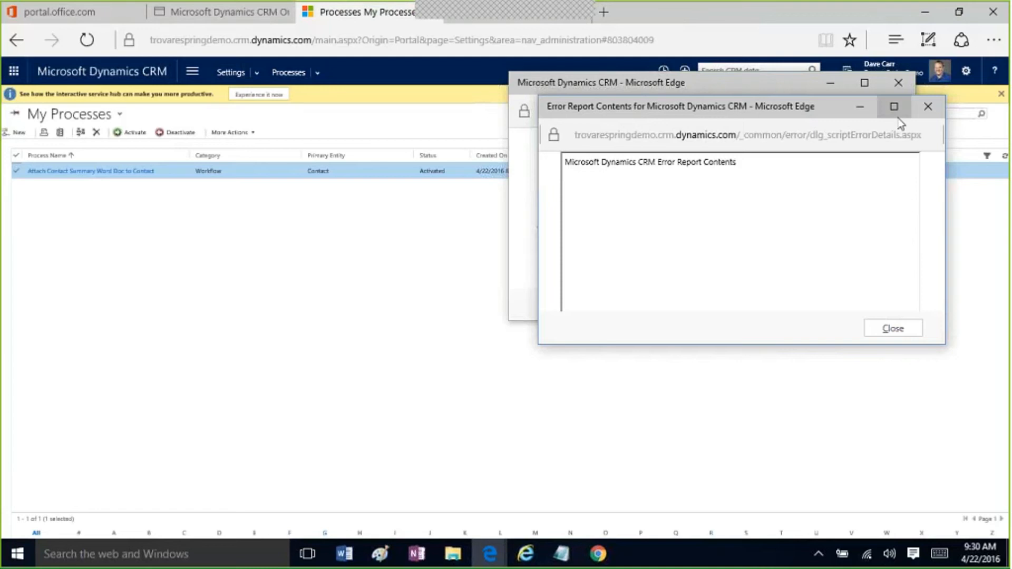
{"action": "left_click", "coordinate": [928, 106]}
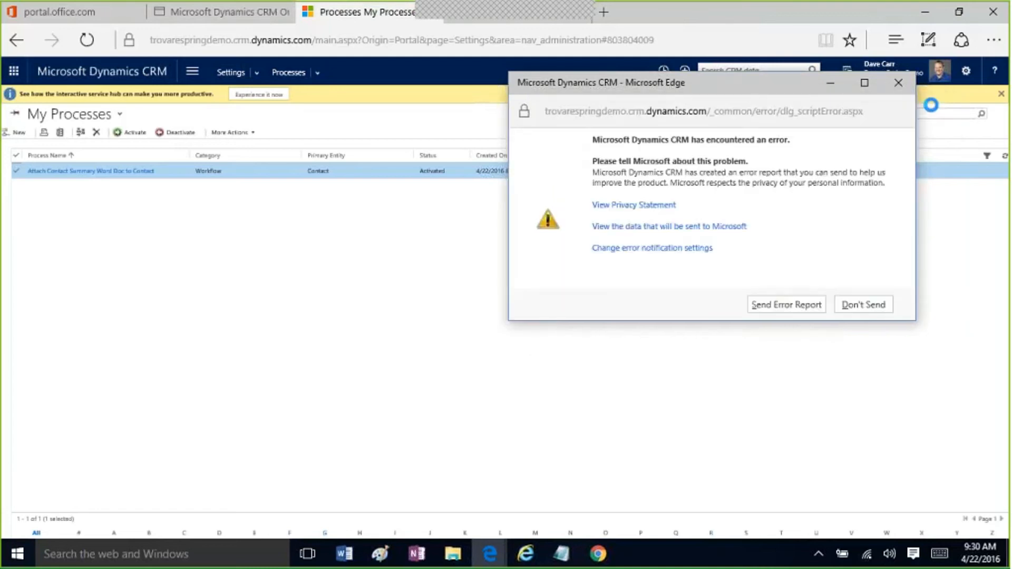
{"action": "left_click", "coordinate": [898, 85]}
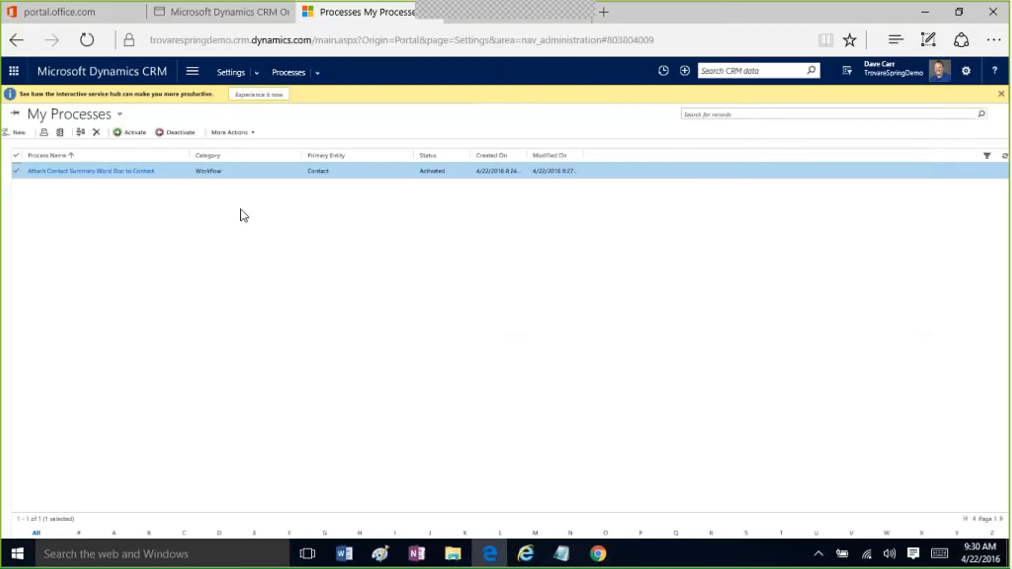
- Open the document templates list from the CRM settings and select the Pipeline Management template
{"action": "left_click", "coordinate": [258, 78]}
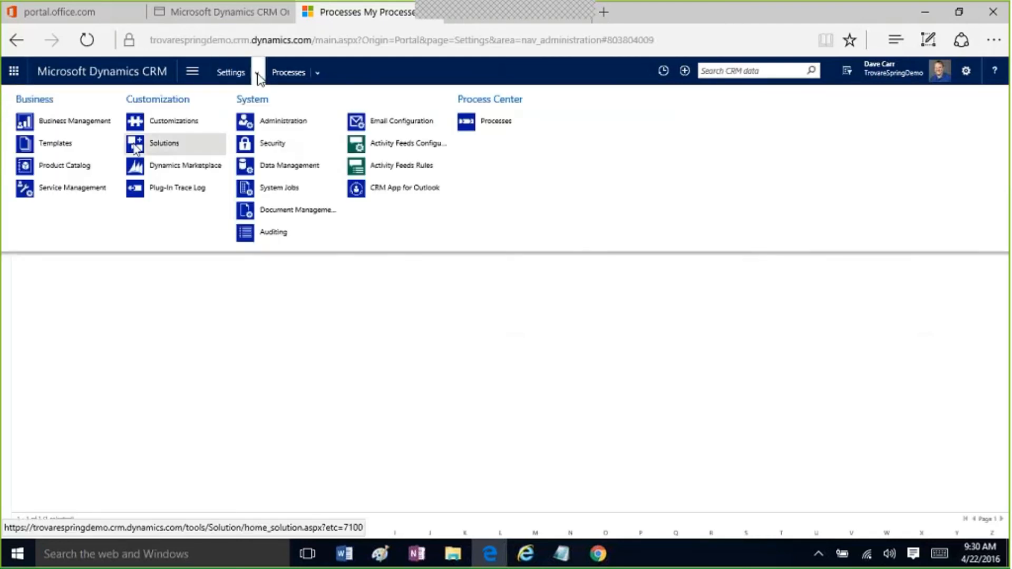
{"action": "left_click", "coordinate": [488, 122]}
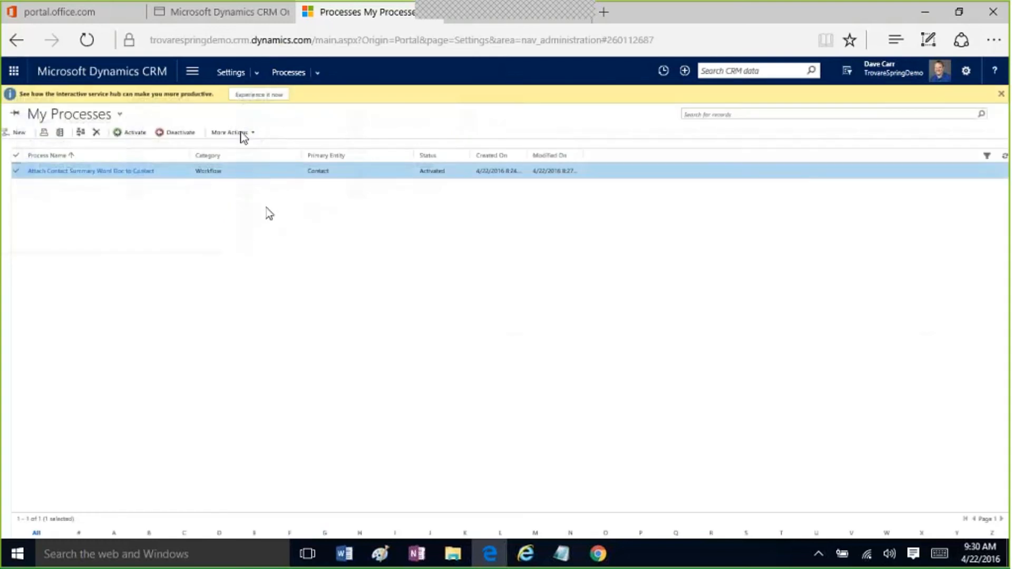
{"action": "left_click", "coordinate": [256, 74]}
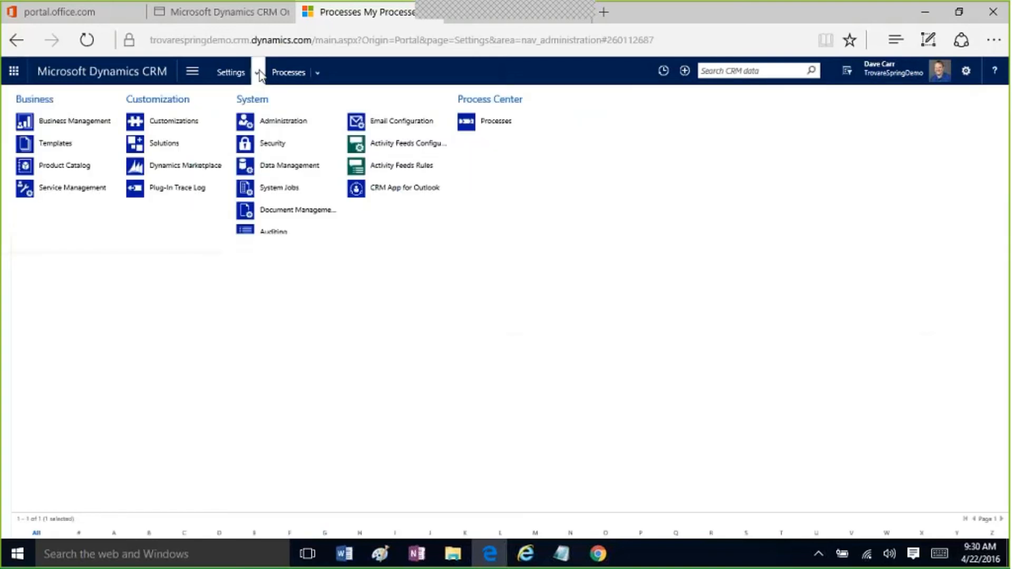
{"action": "left_click", "coordinate": [78, 152]}
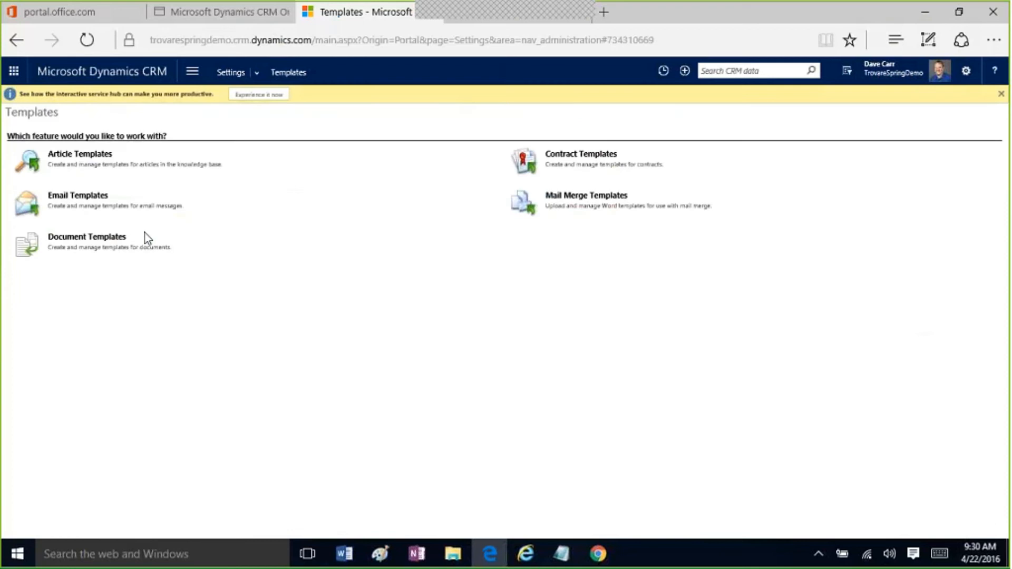
{"action": "left_click", "coordinate": [144, 235]}
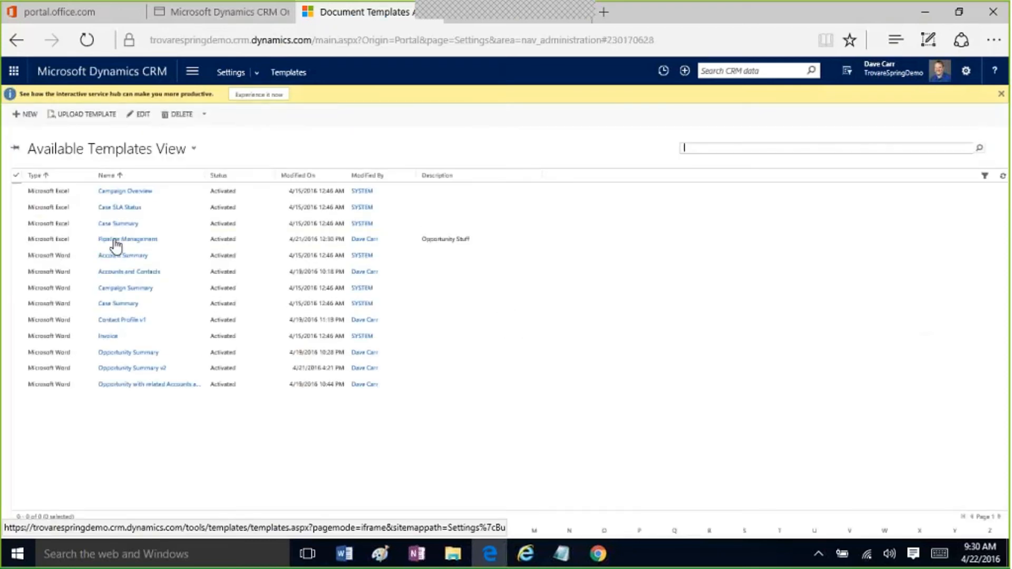
{"action": "left_click", "coordinate": [174, 322]}
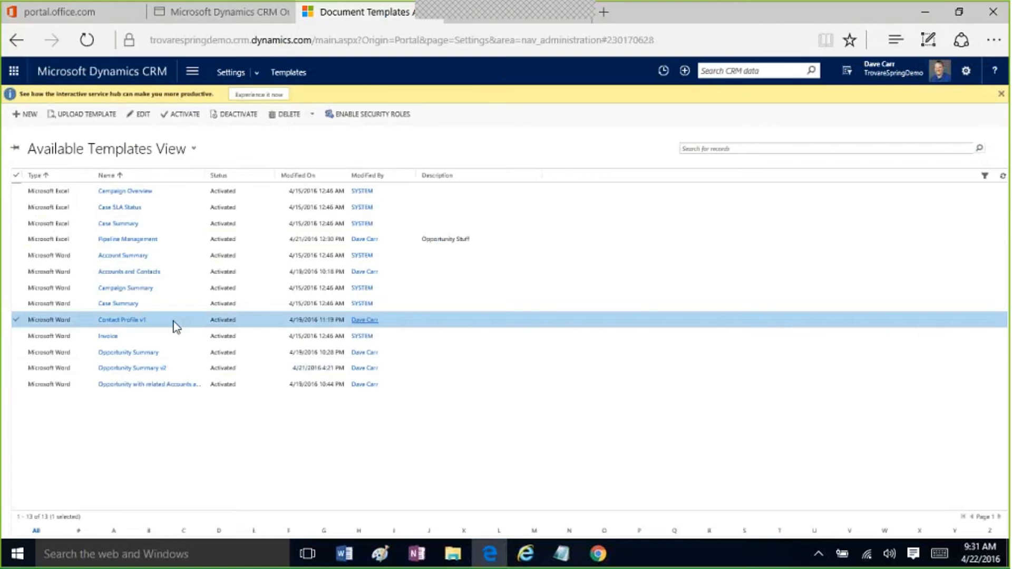
{"action": "left_click", "coordinate": [198, 245]}
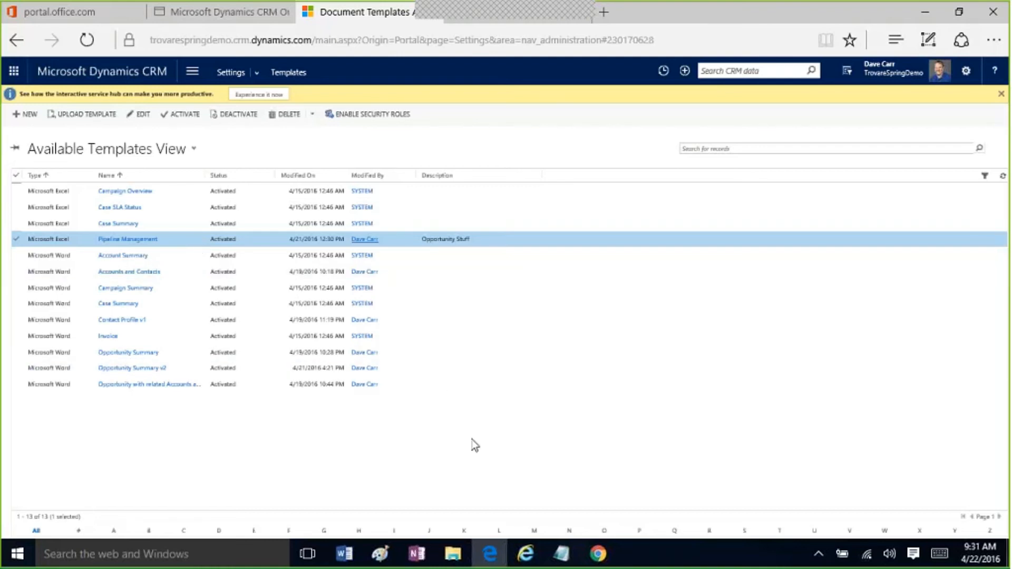
- Start a template upload, try the file name "Contact Profile v2", and choose "Contact Profile v1 (5)" from the Downloads folder instead
{"action": "left_click", "coordinate": [96, 111]}
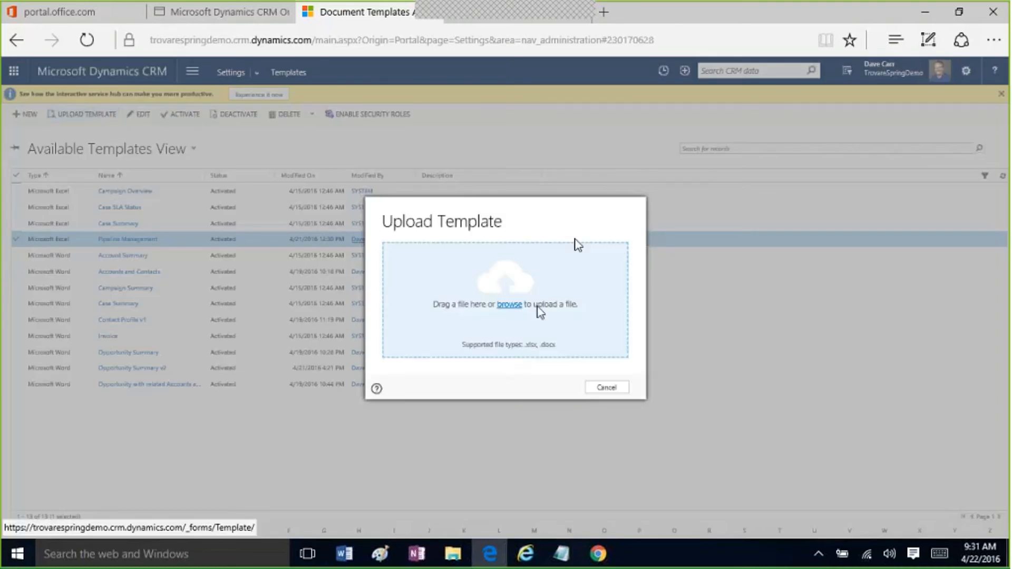
{"action": "left_click", "coordinate": [510, 305]}
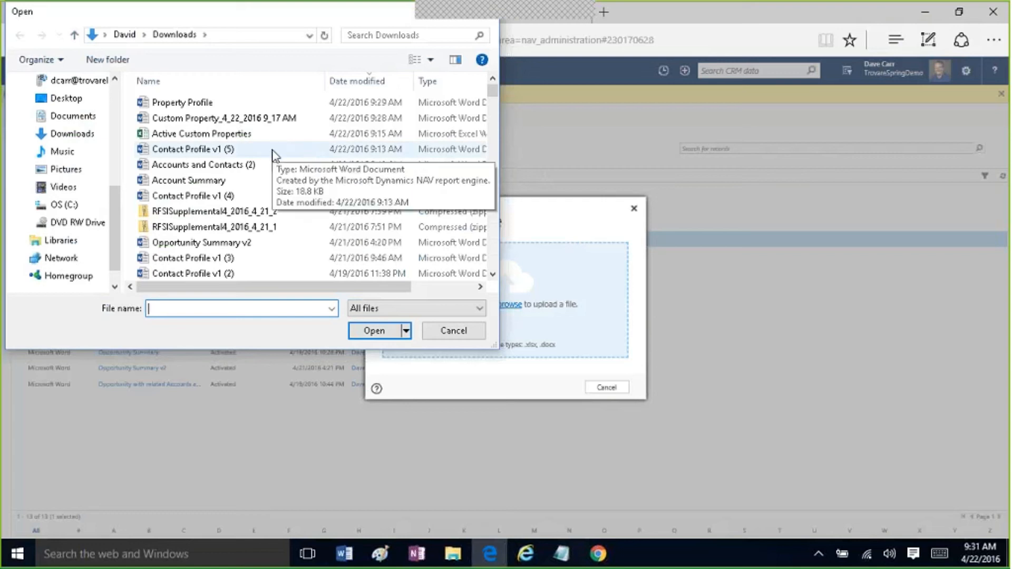
{"action": "left_click", "coordinate": [273, 153]}
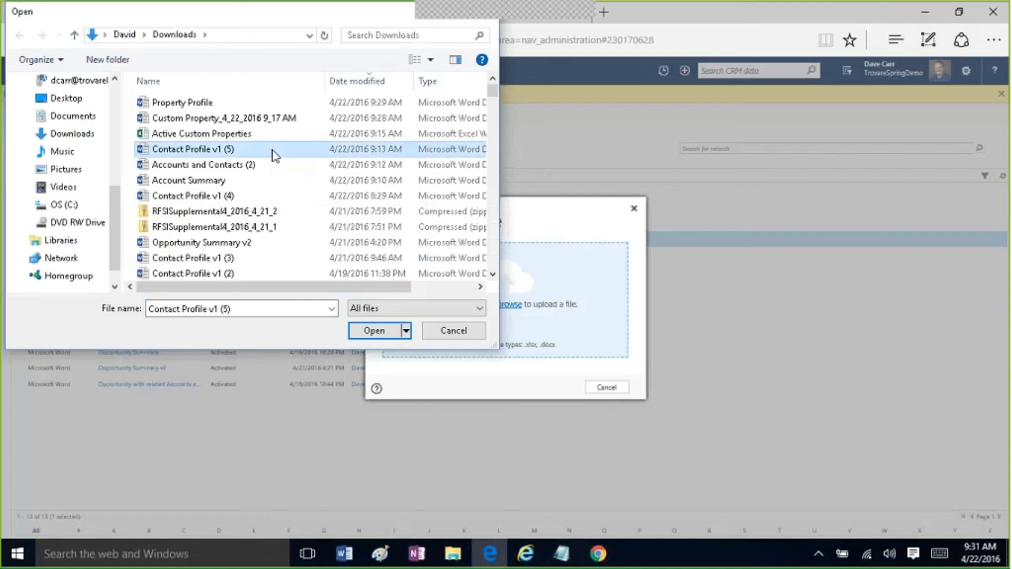
{"action": "left_click", "coordinate": [248, 311]}
{"action": "type", "text": "Contact Profile v2"}
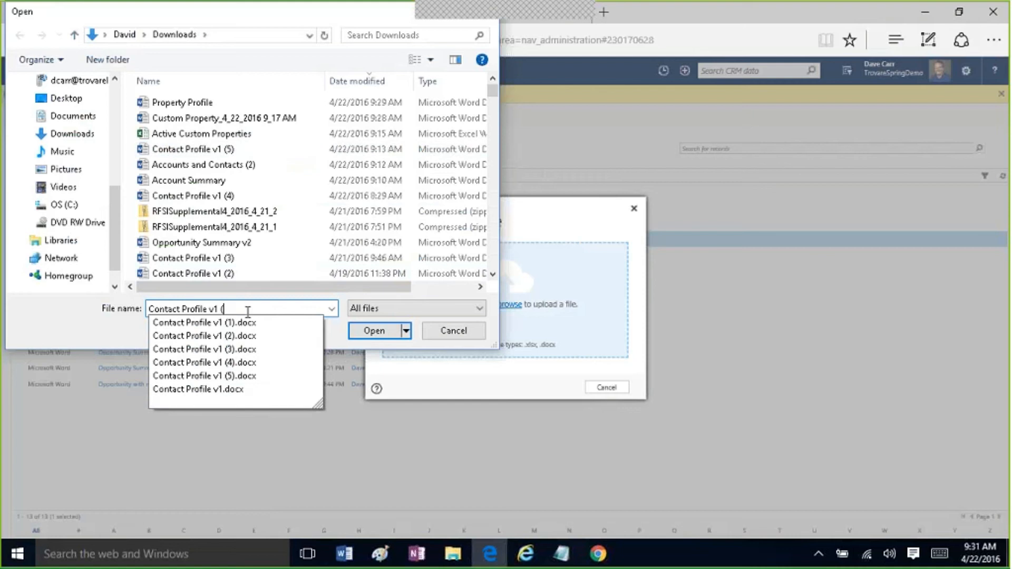
{"action": "left_click", "coordinate": [374, 331]}
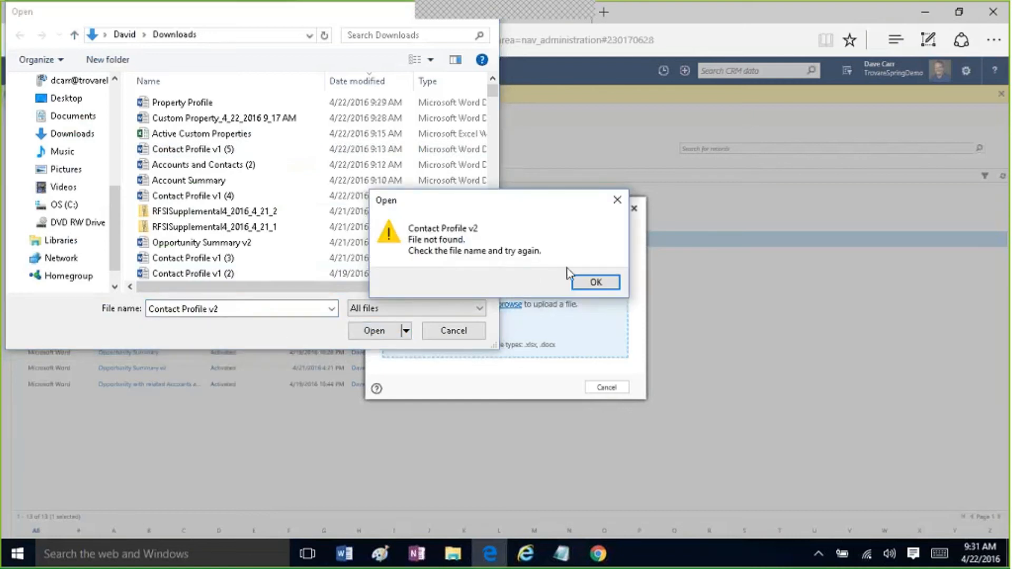
{"action": "left_click", "coordinate": [593, 282]}
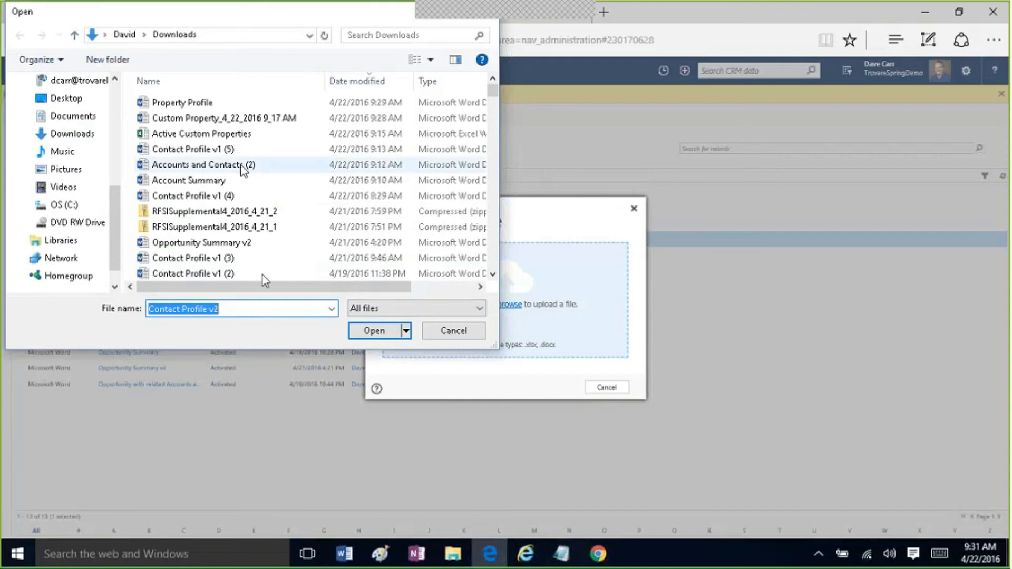
{"action": "left_click", "coordinate": [227, 151]}
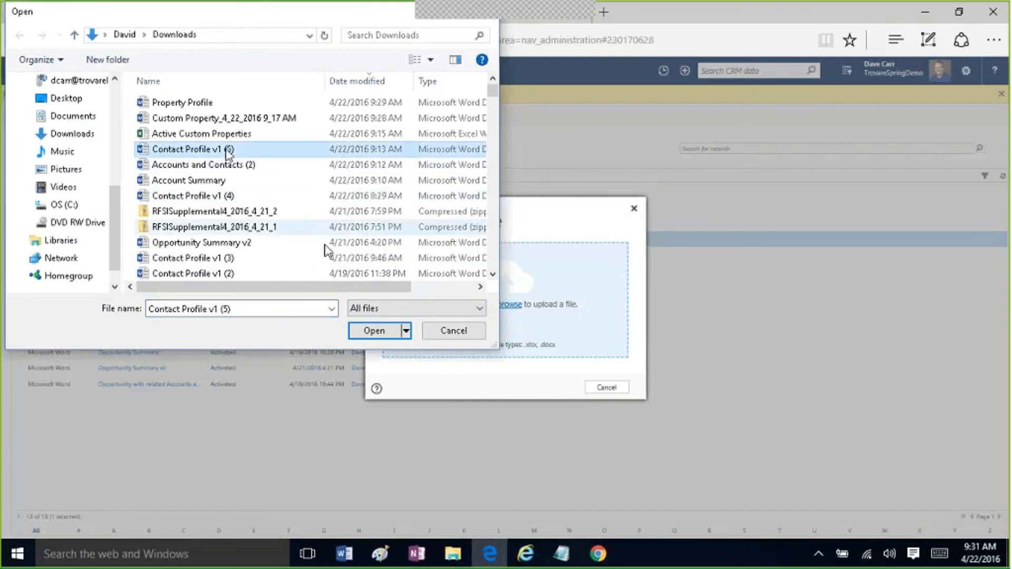
{"action": "left_click", "coordinate": [382, 337]}
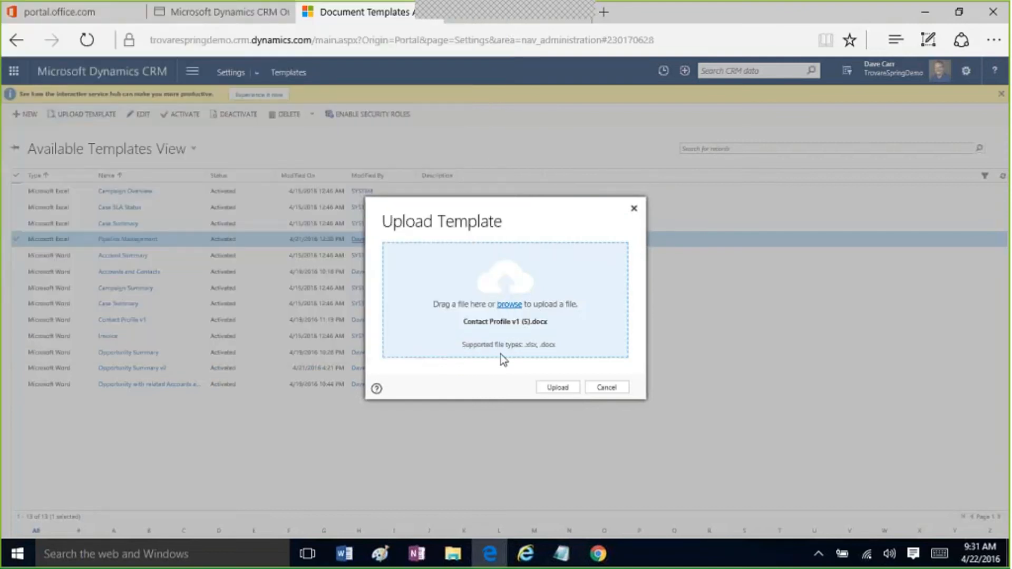
- Try to replace the chosen upload file with Property Profile, and cancel the template upload
{"action": "left_click", "coordinate": [509, 305]}
{"action": "left_click", "coordinate": [238, 102]}
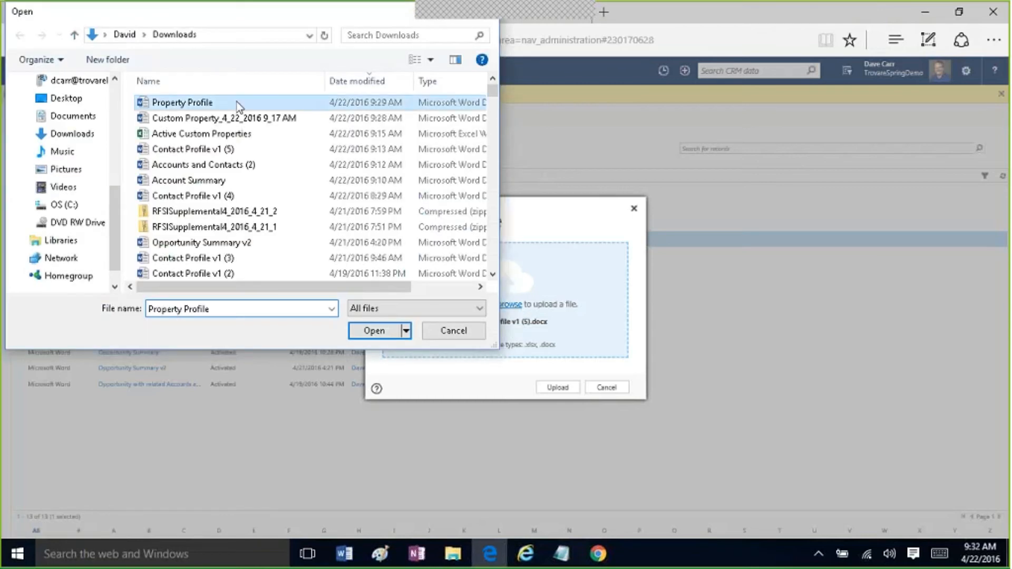
{"action": "left_click", "coordinate": [365, 335]}
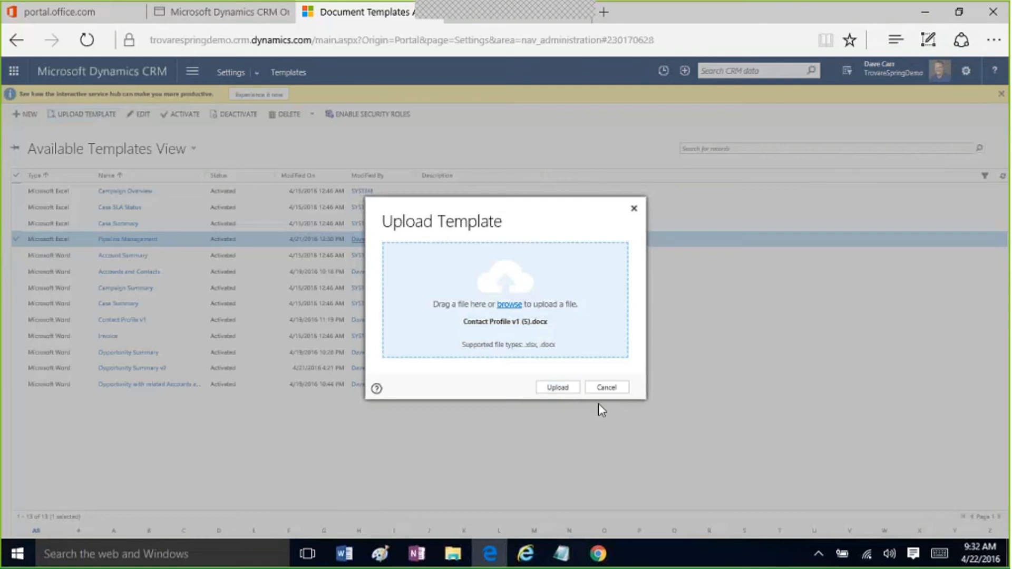
{"action": "left_click", "coordinate": [624, 391]}
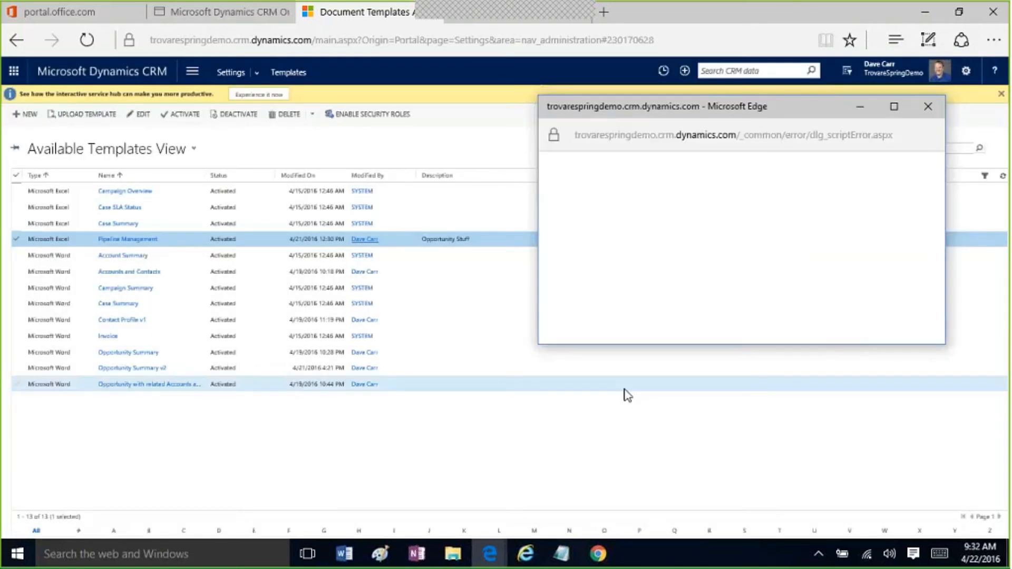
{"action": "left_click", "coordinate": [930, 110]}
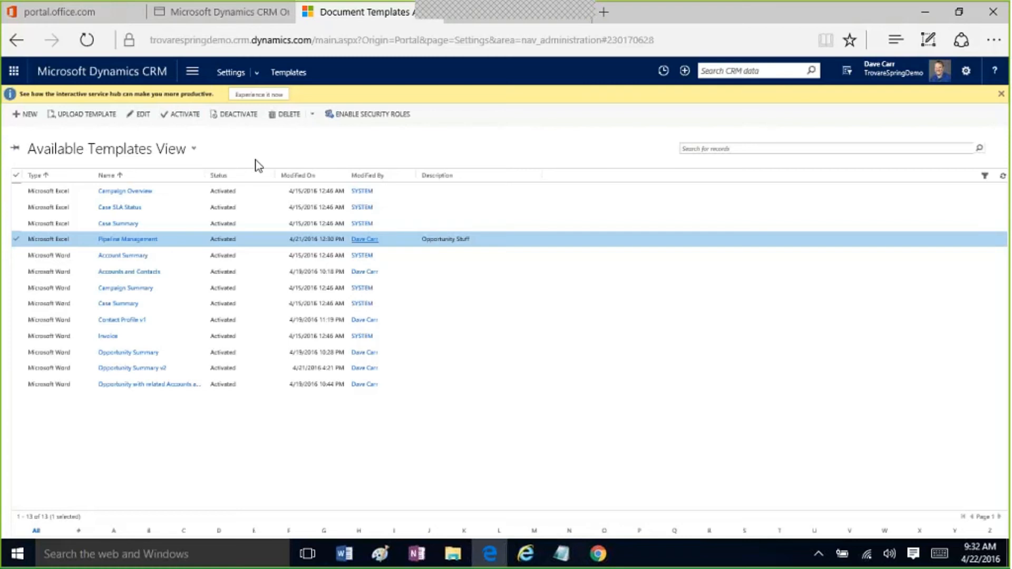
- Open the opportunities list in the Sales area and select all records in My Open Opportunities
{"action": "left_click", "coordinate": [192, 71]}
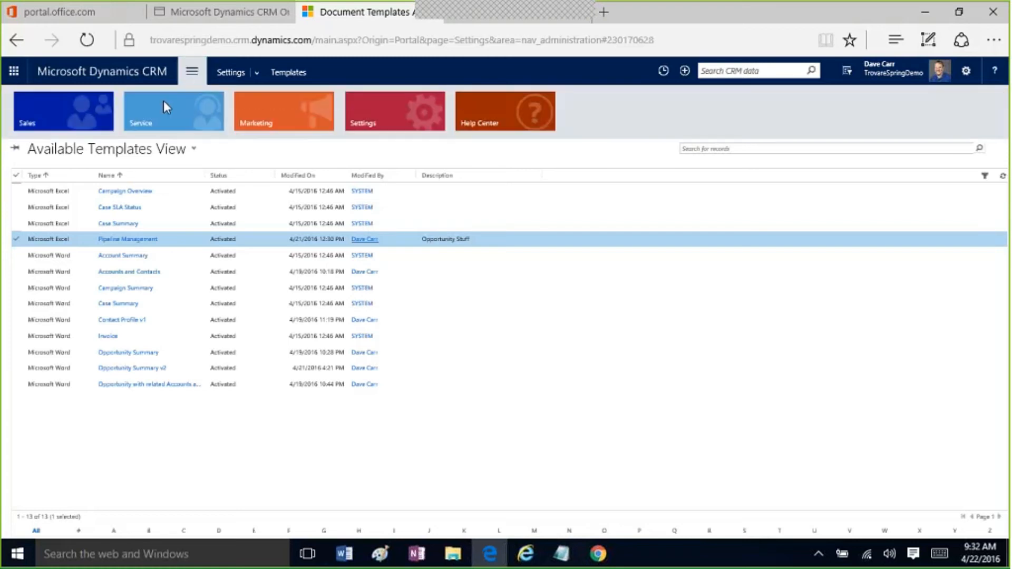
{"action": "left_click", "coordinate": [101, 110]}
{"action": "left_click", "coordinate": [282, 204]}
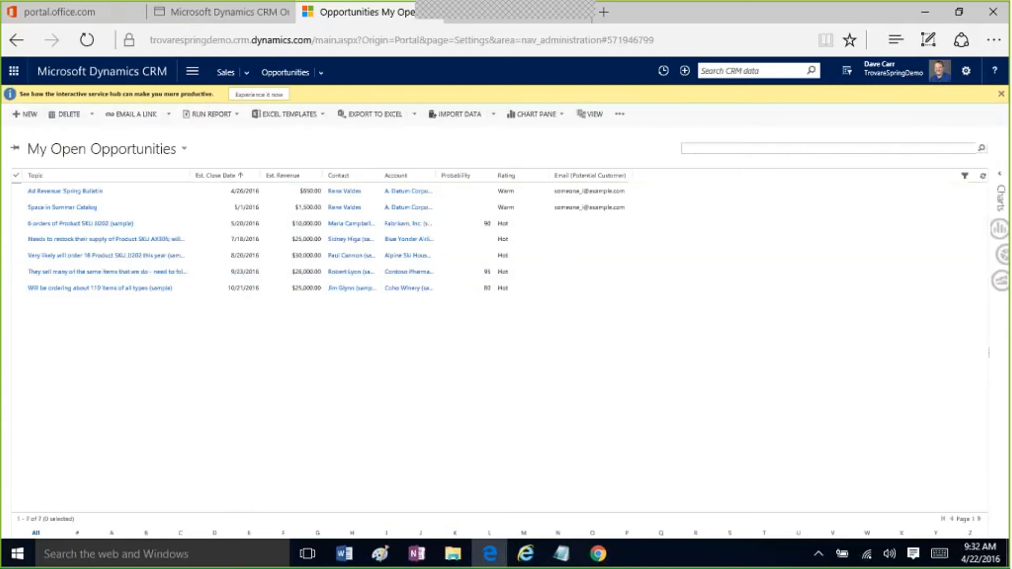
{"action": "left_click", "coordinate": [620, 115]}
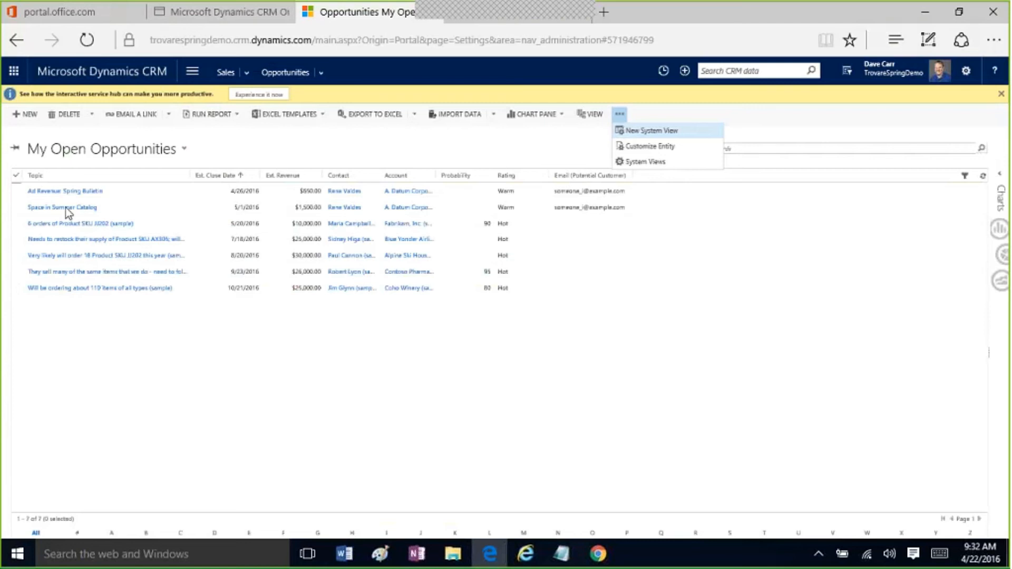
{"action": "left_click", "coordinate": [16, 173]}
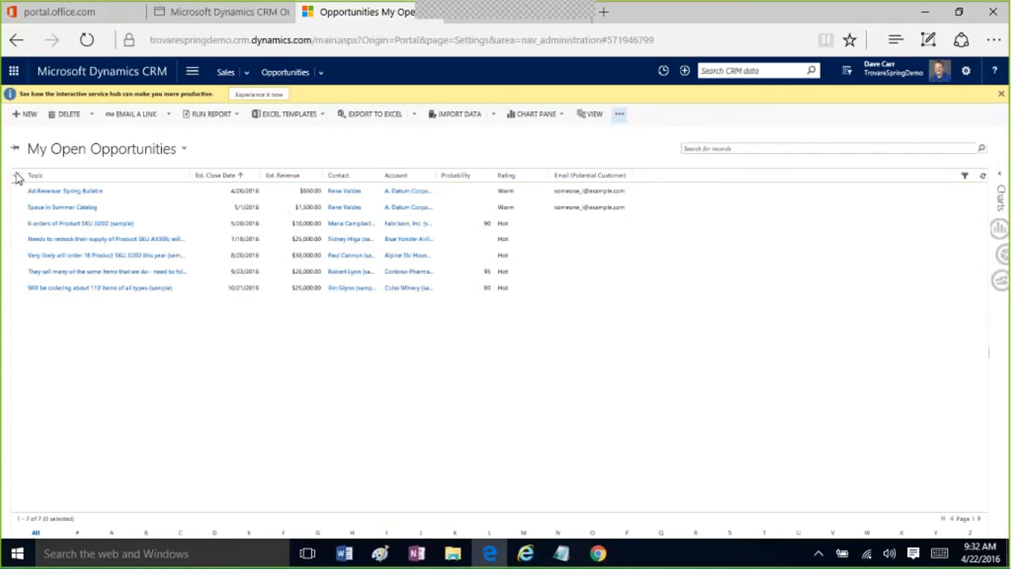
{"action": "left_click", "coordinate": [16, 176]}
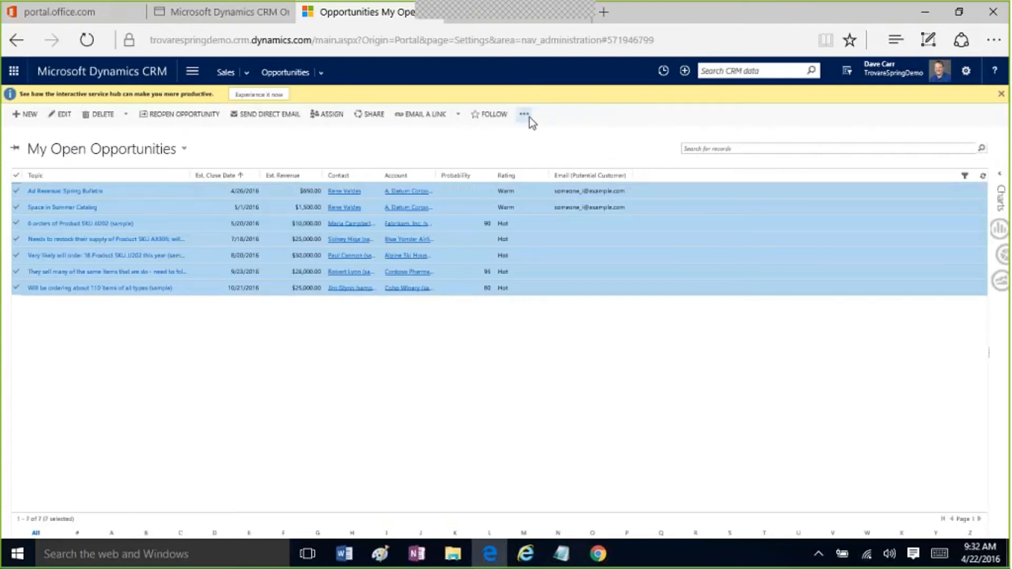
- Clear the selection of all open opportunities and select only the Ad Revenue: Spring Bulletin opportunity
{"action": "left_click", "coordinate": [524, 114]}
{"action": "left_click", "coordinate": [16, 176]}
{"action": "left_click", "coordinate": [132, 192]}
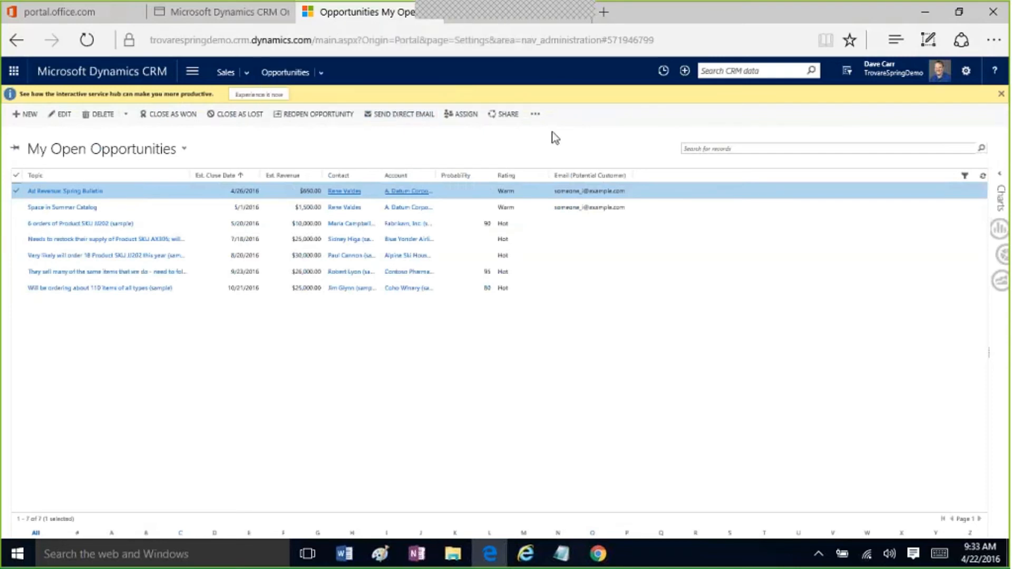
- Generate a Word document from the Opportunity Summary template for the selected opportunity and open the downloaded file in Word
{"action": "left_click", "coordinate": [537, 114]}
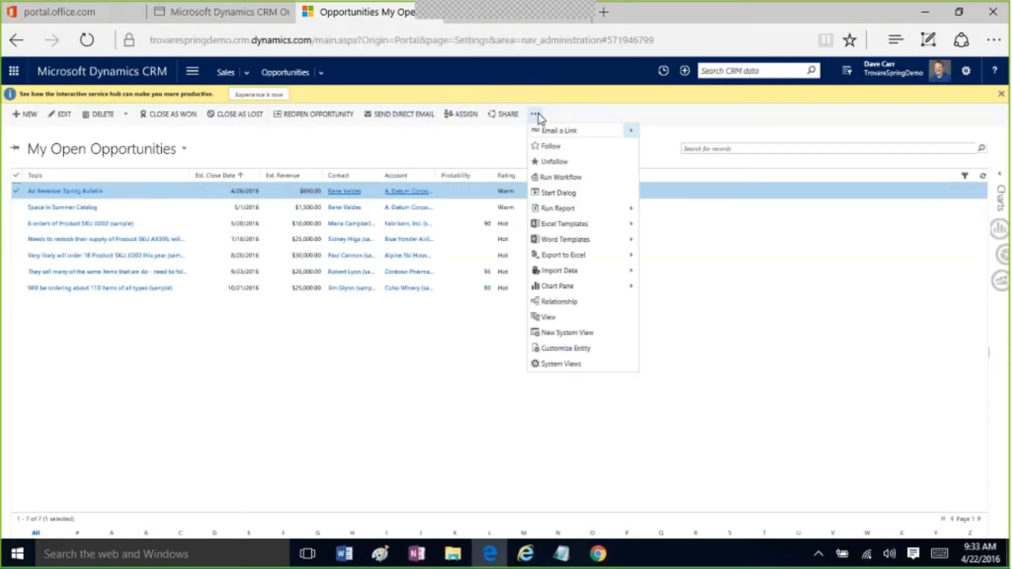
{"action": "left_click", "coordinate": [603, 242]}
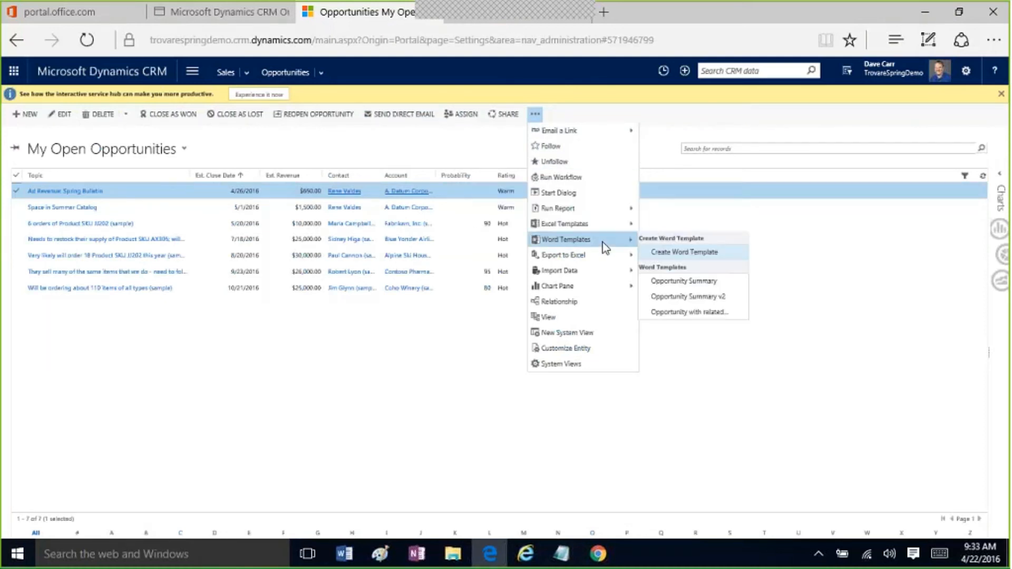
{"action": "left_click", "coordinate": [721, 282]}
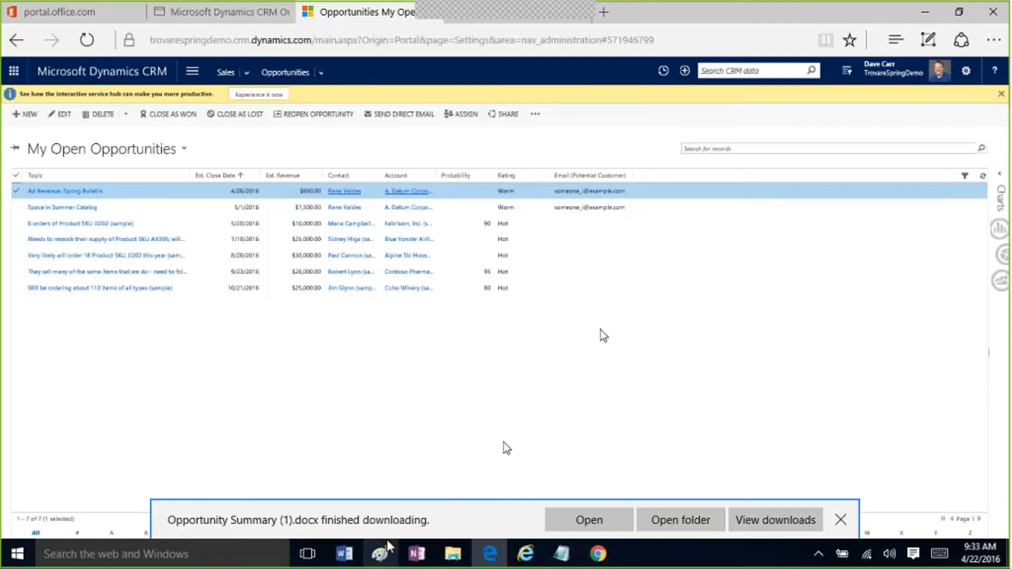
{"action": "left_click", "coordinate": [575, 519]}
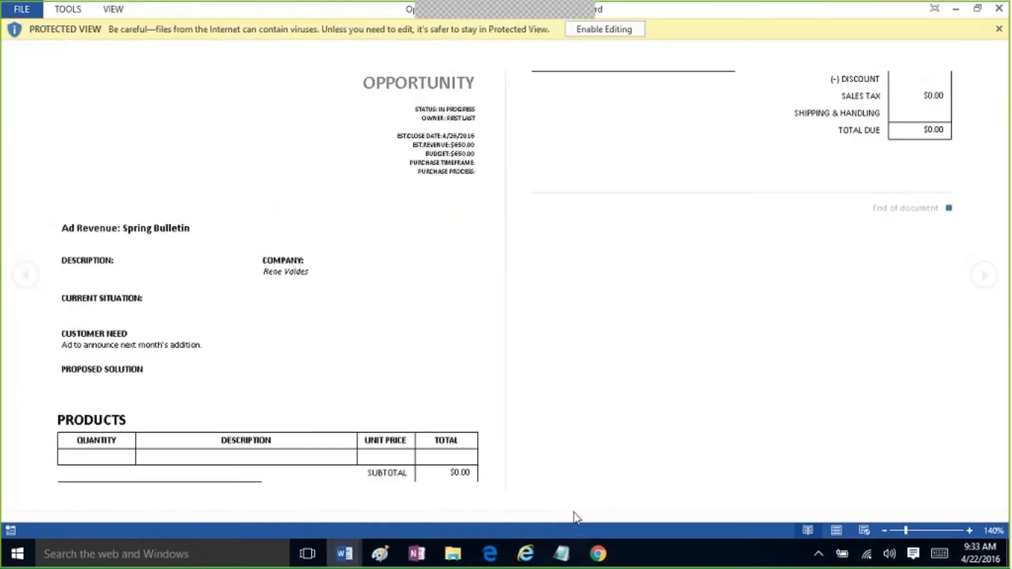
{"action": "left_click", "coordinate": [619, 36]}
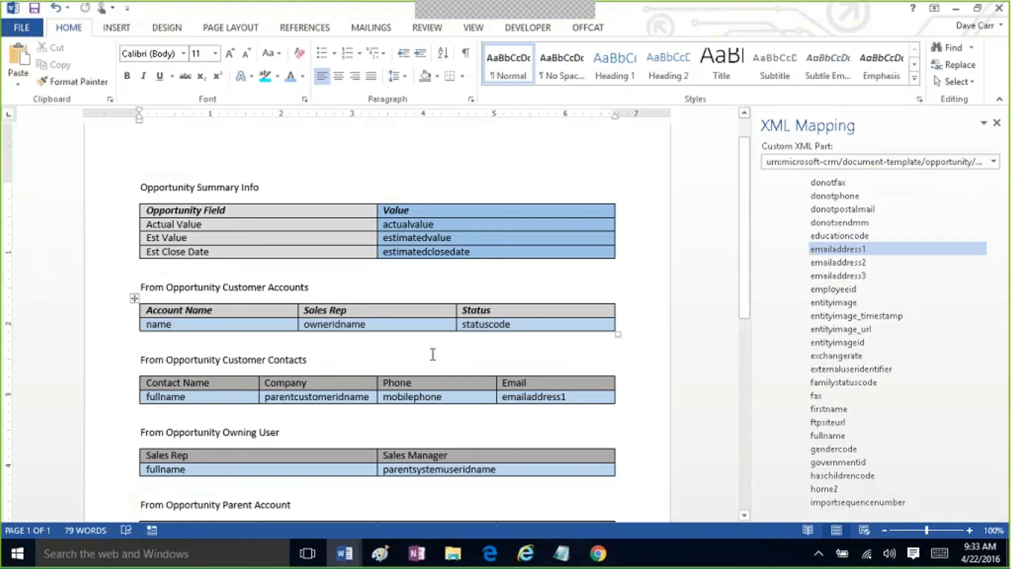
- Return to the CRM opportunities list, generate a document from the Opportunity Summary v2 Word template, and open the download
{"action": "key", "text": "alt+Tab"}
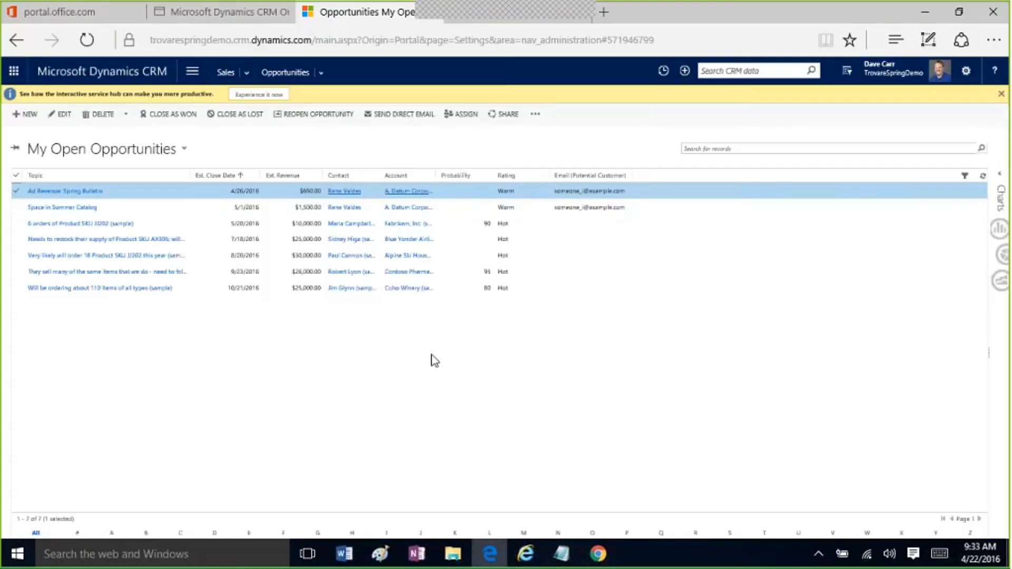
{"action": "left_click", "coordinate": [535, 114]}
{"action": "mouse_move", "coordinate": [602, 237]}
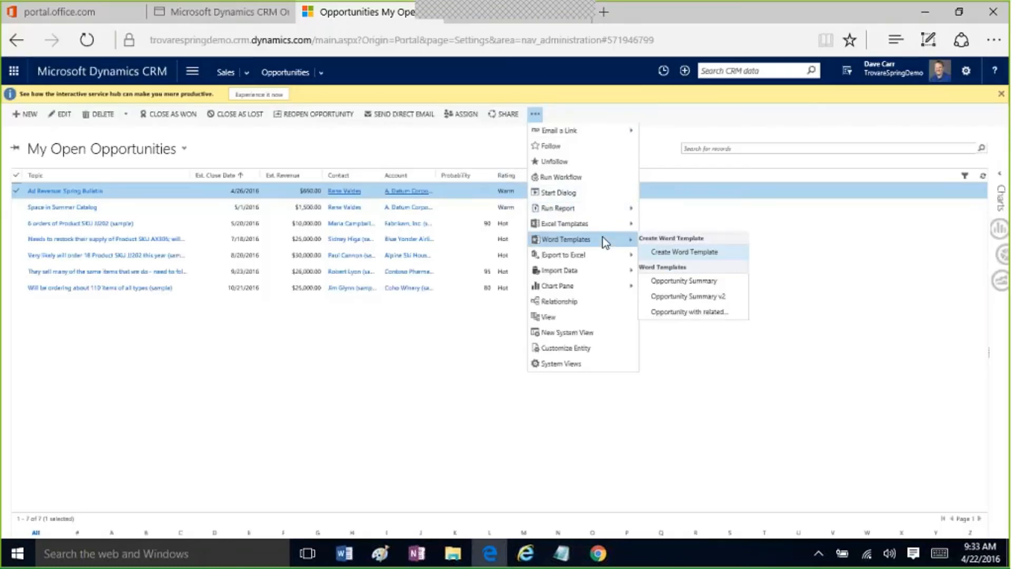
{"action": "left_click", "coordinate": [721, 297]}
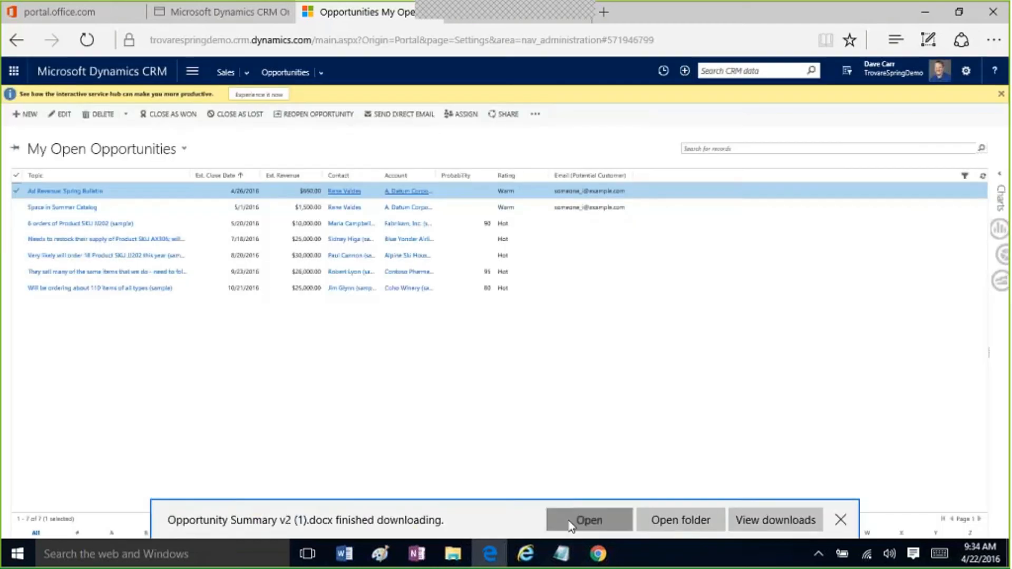
{"action": "left_click", "coordinate": [568, 521]}
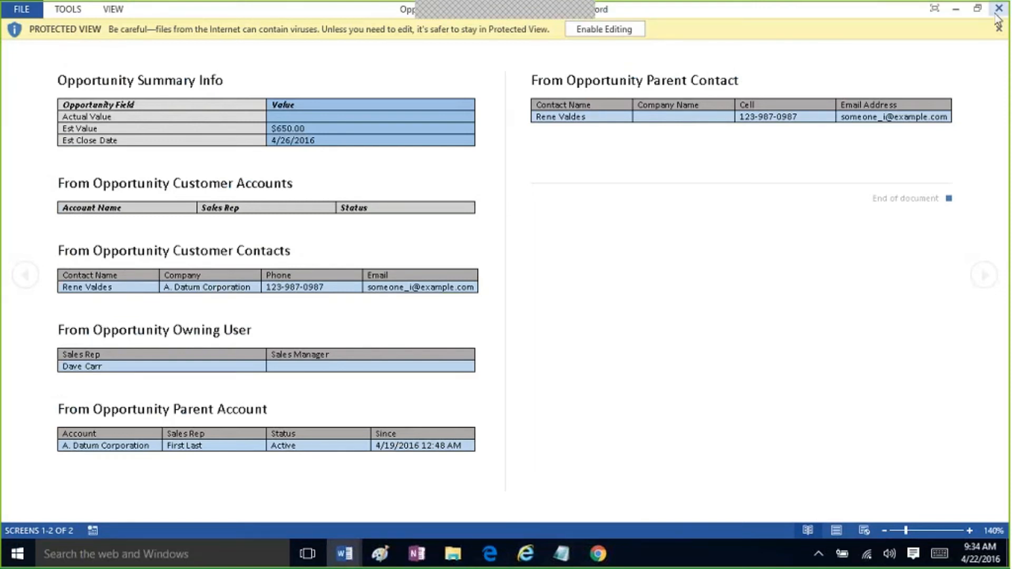
- Close the generated document and place the cursor after the From Opportunity Customer Accounts heading in the Word template
{"action": "left_click", "coordinate": [999, 9]}
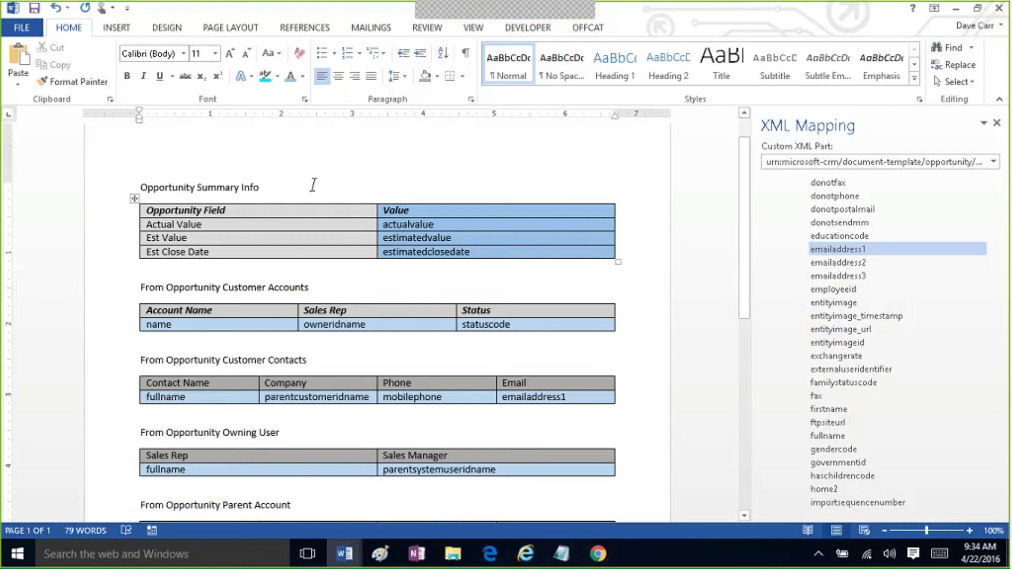
{"action": "left_click", "coordinate": [320, 284]}
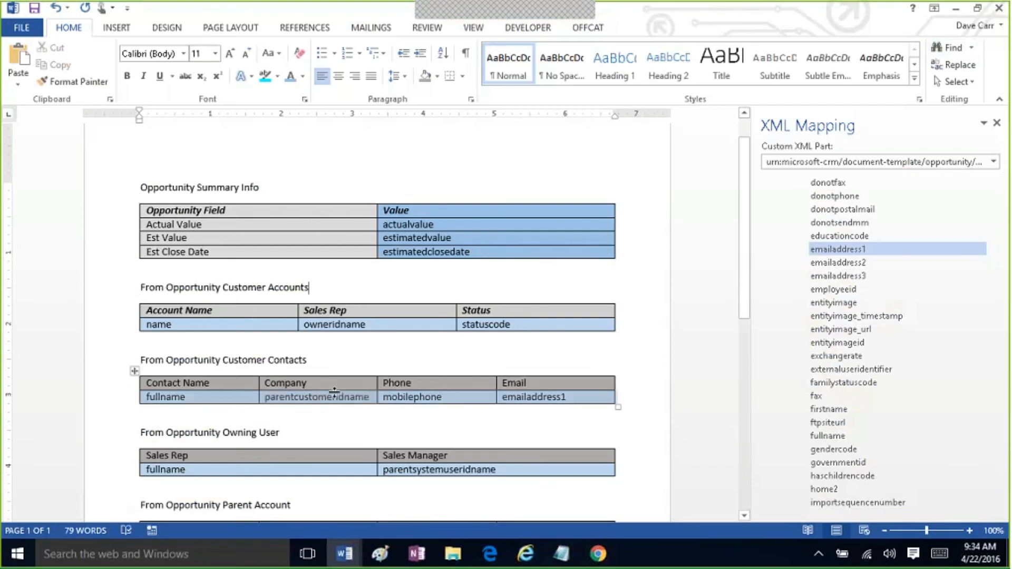
- Collapse the opportunity_parent_contact node in the XML mapping tree and examine the opportunity relationship nodes against the Owning User table
{"action": "left_click", "coordinate": [341, 431]}
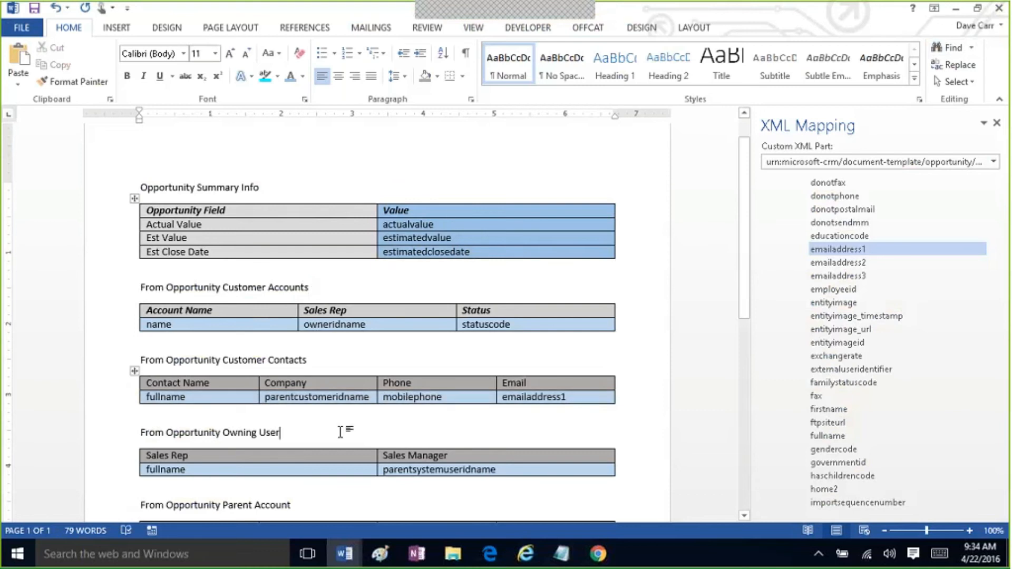
{"action": "key", "text": "Down"}
{"action": "key", "text": "Down"}
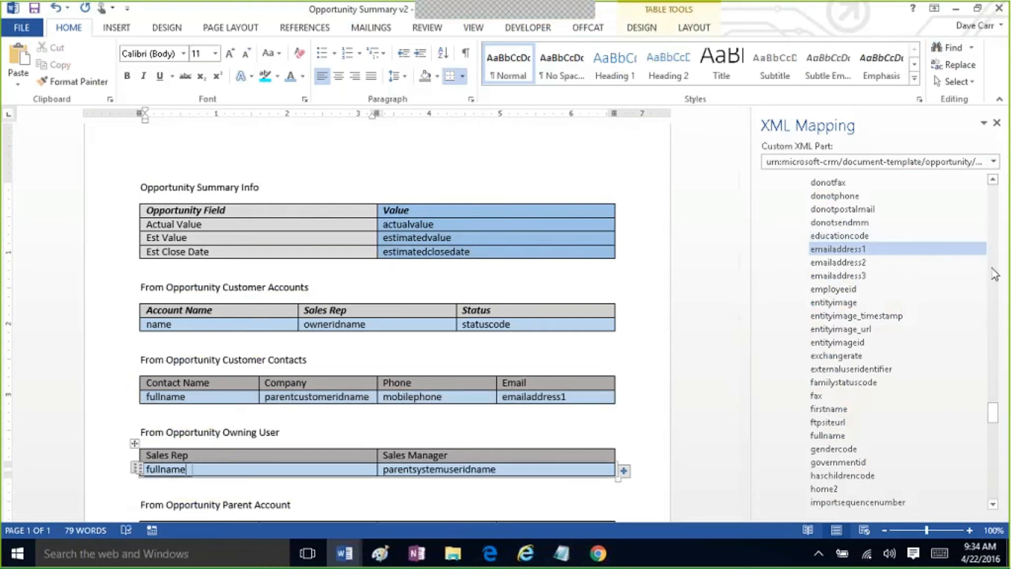
{"action": "left_click_drag", "start_coordinate": [995, 406], "coordinate": [998, 322]}
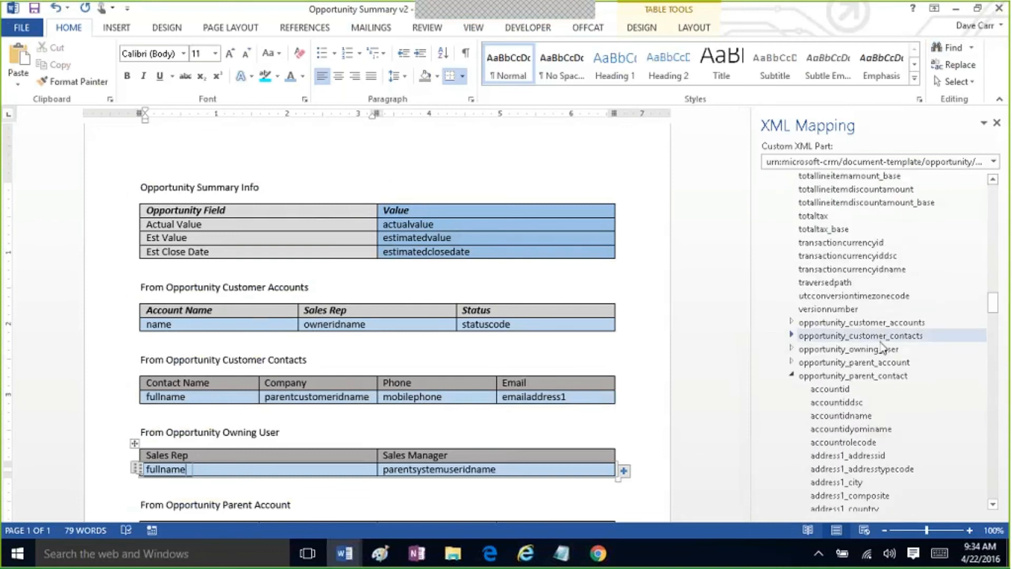
{"action": "left_click", "coordinate": [791, 375]}
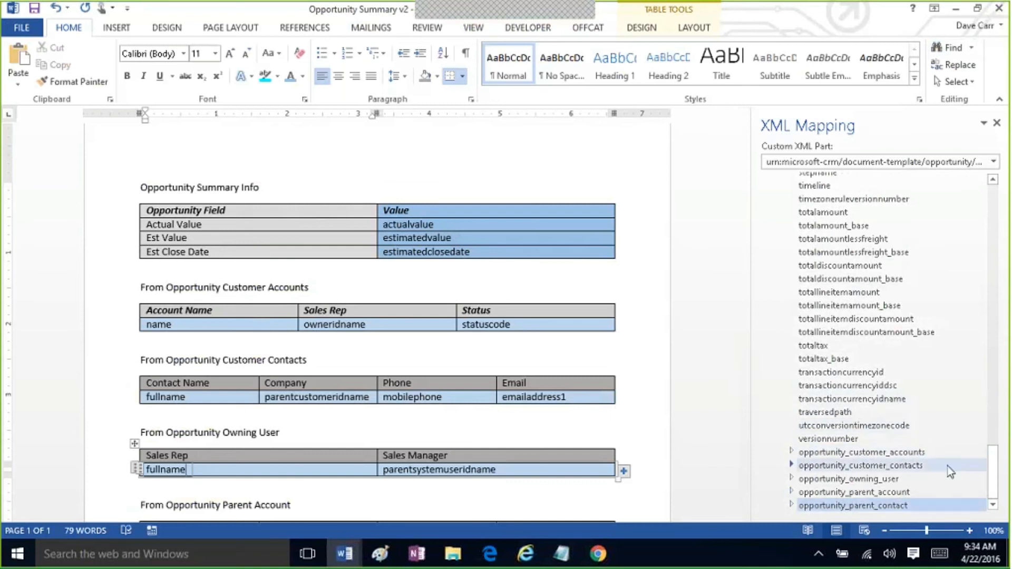
{"action": "left_click", "coordinate": [932, 497]}
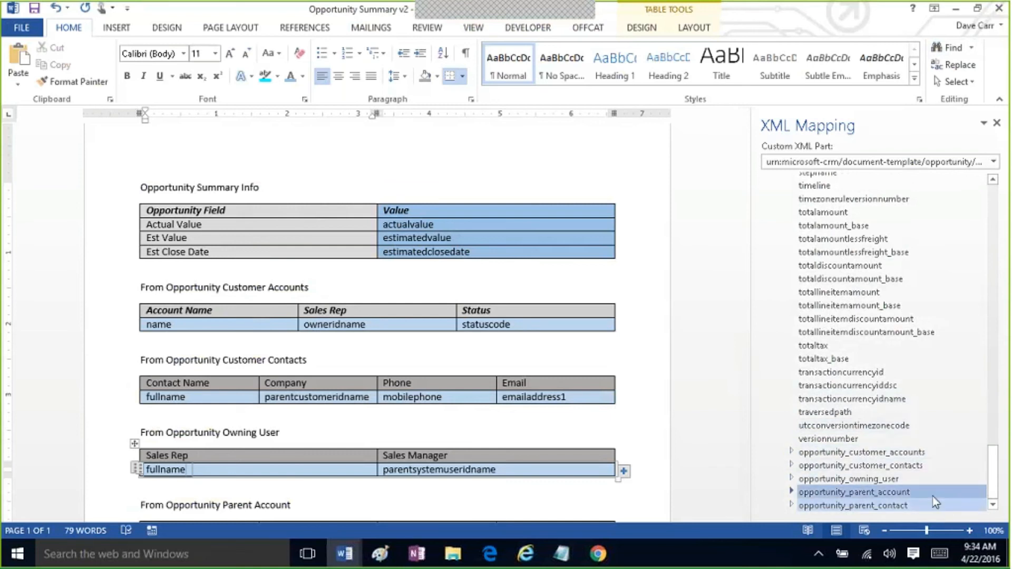
{"action": "left_click", "coordinate": [951, 452]}
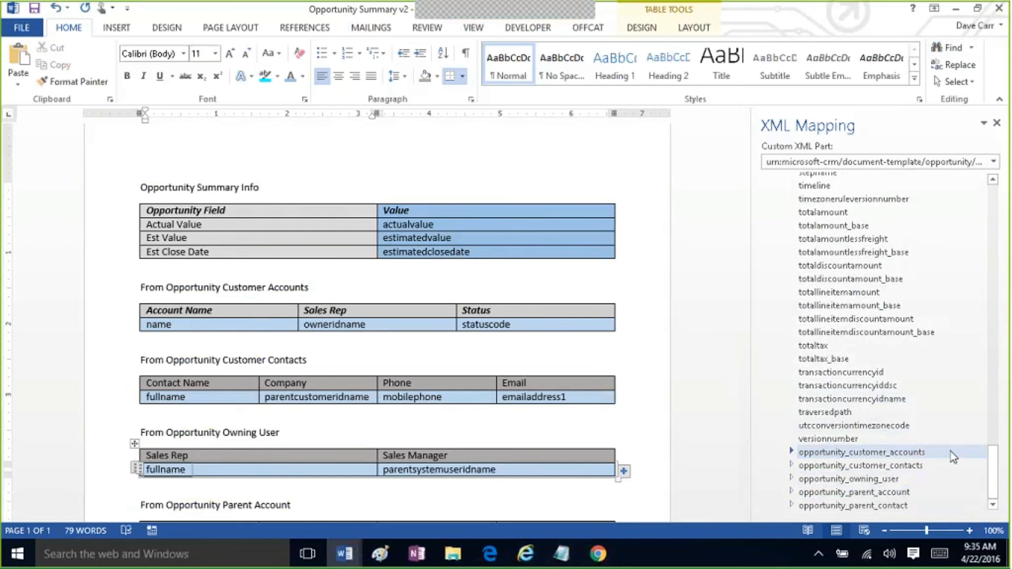
{"action": "left_click", "coordinate": [950, 451]}
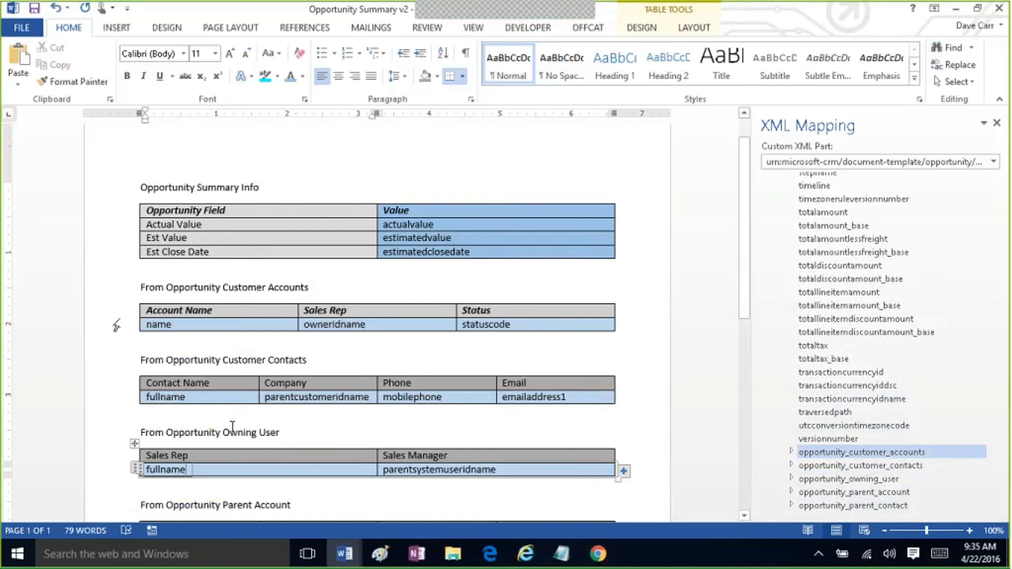
- Delete the "From Opportunity Customer Accounts" heading together with its table
{"action": "left_click_drag", "start_coordinate": [113, 295], "coordinate": [110, 345]}
{"action": "key", "text": "Delete"}
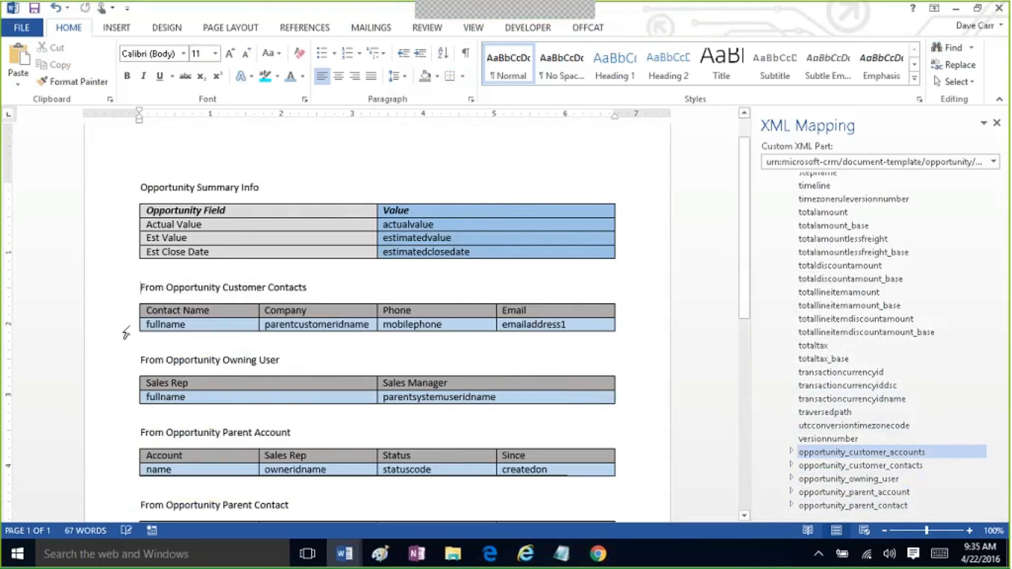
- Remove the word "From" from the Opportunity Customer Contacts, Opportunity Owning User and Opportunity Parent Account headings
{"action": "left_click", "coordinate": [165, 291]}
{"action": "key", "text": "shift+Home"}
{"action": "key", "text": "Delete"}
{"action": "key", "text": "Down"}
{"action": "key", "text": "Down"}
{"action": "key", "text": "Down"}
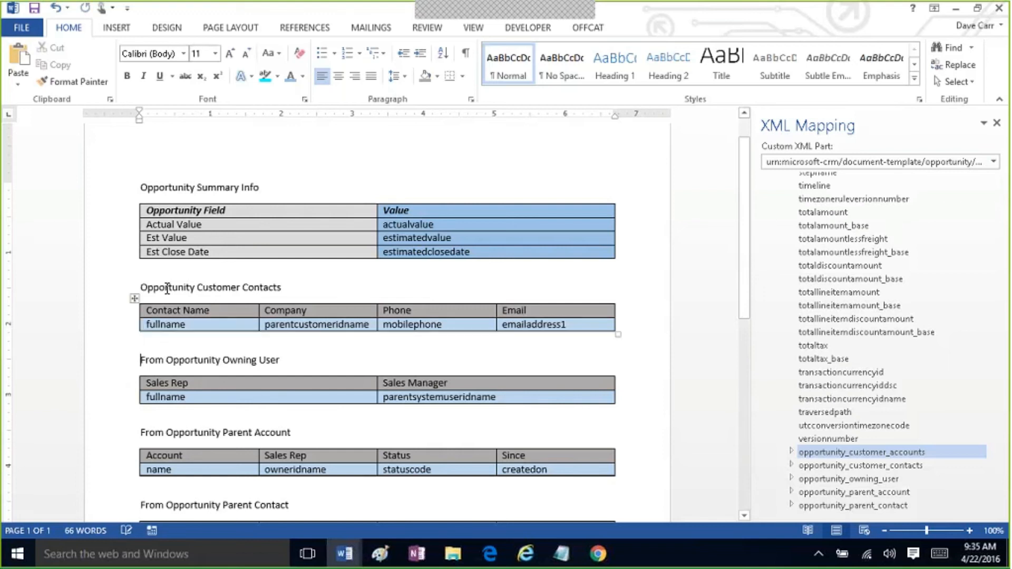
{"action": "key", "text": "ctrl+Delete"}
{"action": "key", "text": "Down"}
{"action": "key", "text": "Down"}
{"action": "key", "text": "Down"}
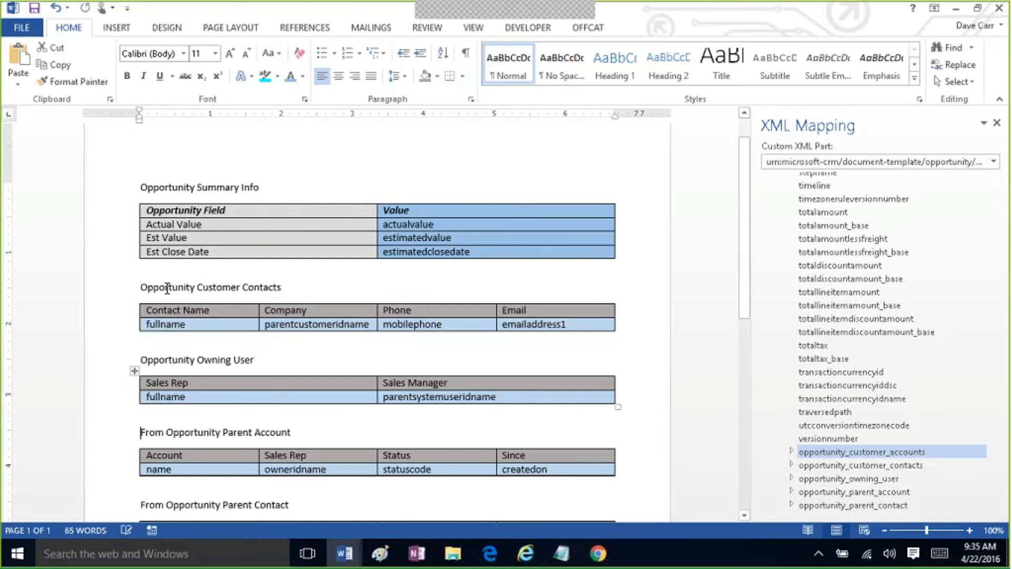
{"action": "key", "text": "ctrl+Delete"}
{"action": "left_click", "coordinate": [140, 267]}
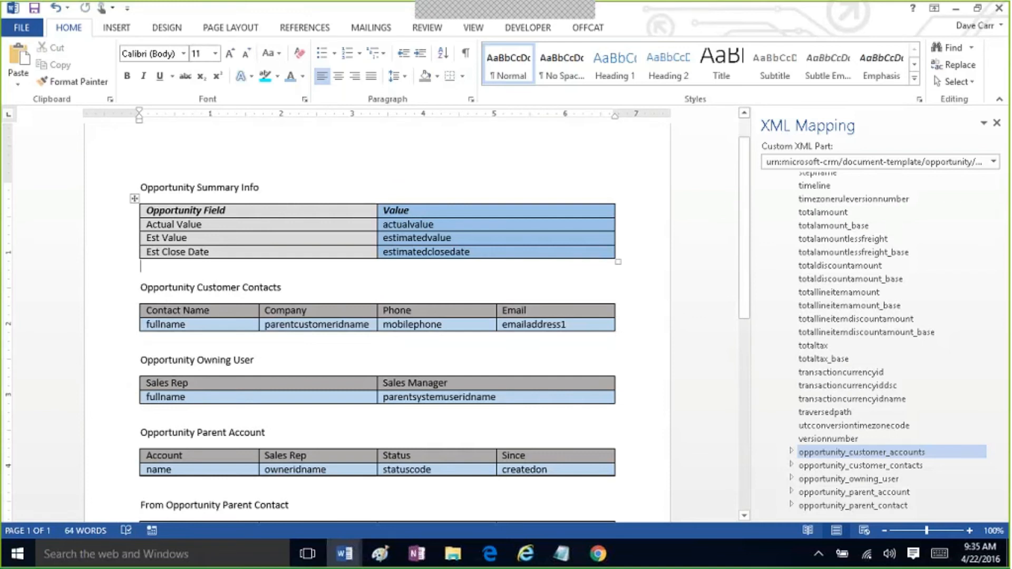
- Save a copy of the document as "Opportunity Summary v3" in the Downloads folder
{"action": "left_click", "coordinate": [31, 29]}
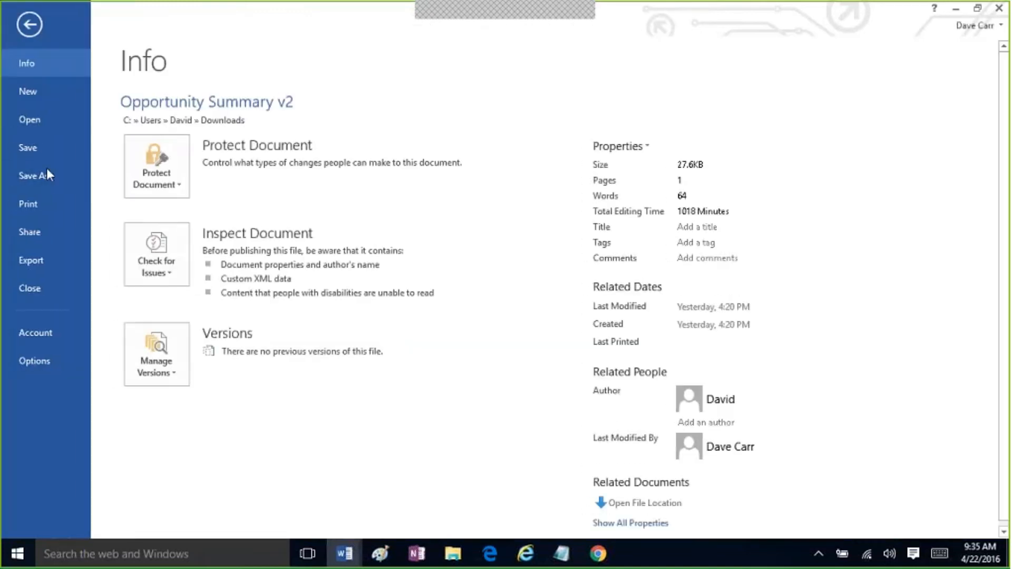
{"action": "left_click", "coordinate": [43, 178]}
{"action": "left_click", "coordinate": [431, 179]}
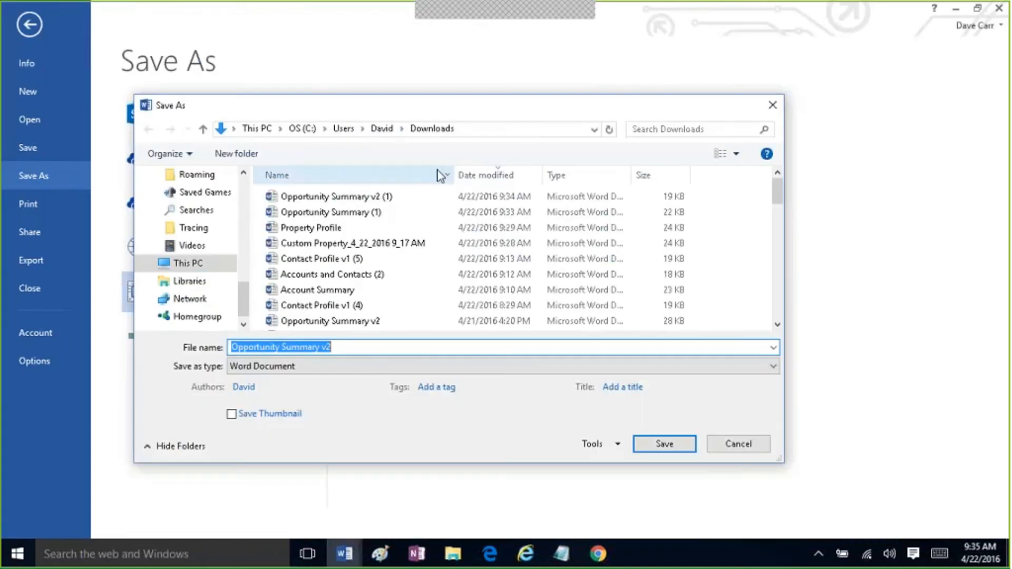
{"action": "left_click", "coordinate": [348, 342]}
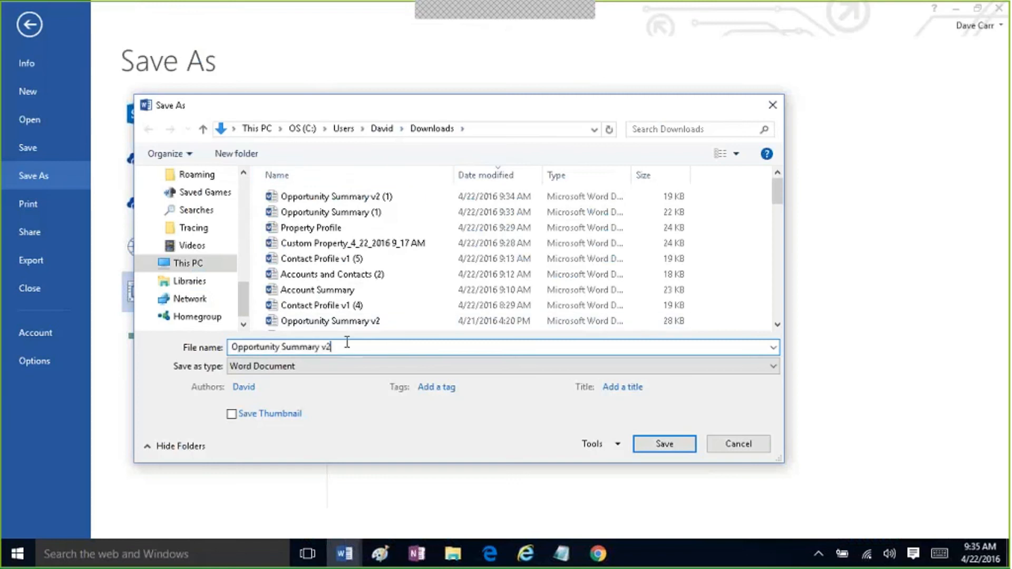
{"action": "key", "text": "BackSpace"}
{"action": "type", "text": "3"}
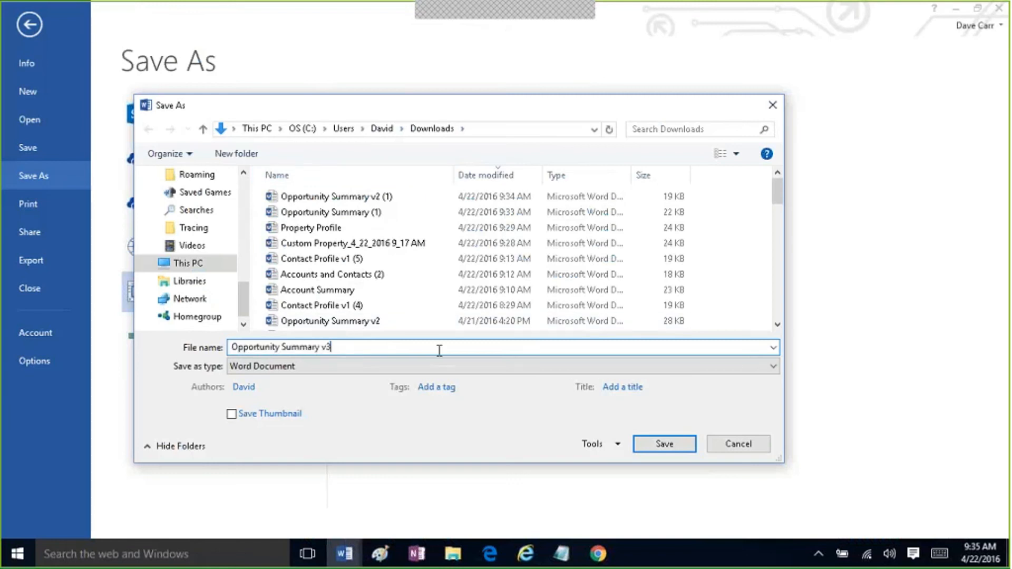
{"action": "left_click", "coordinate": [663, 444]}
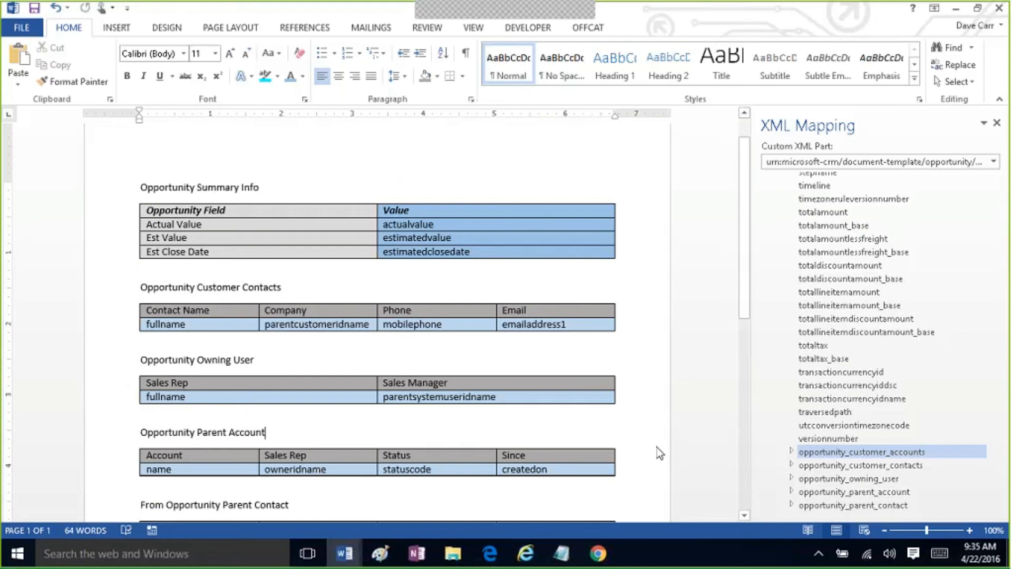
- Switch to Microsoft Dynamics CRM in Edge and open the Document Templates list in the Templates settings
{"action": "left_click", "coordinate": [526, 553]}
{"action": "left_click", "coordinate": [490, 554]}
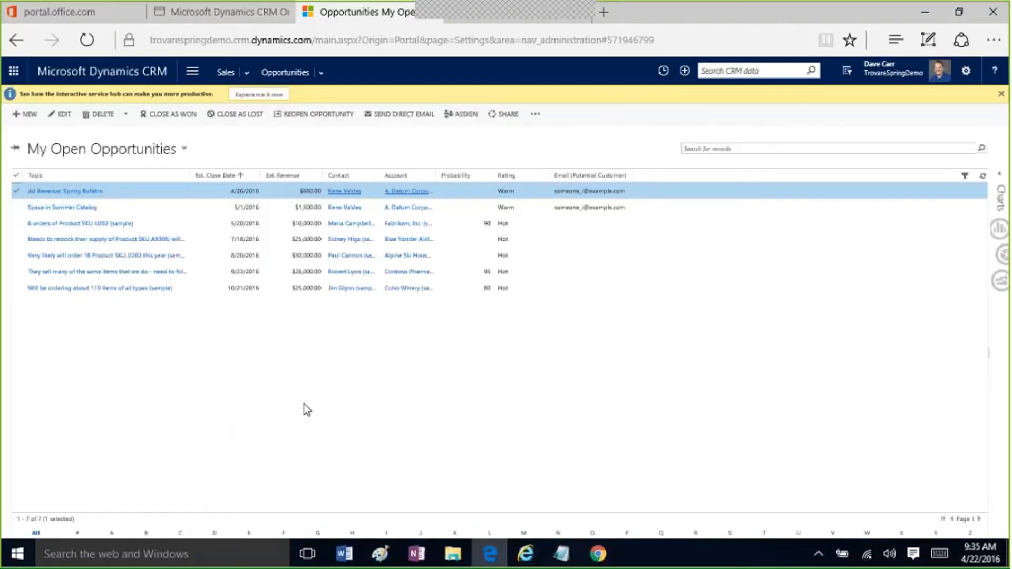
{"action": "left_click", "coordinate": [193, 71]}
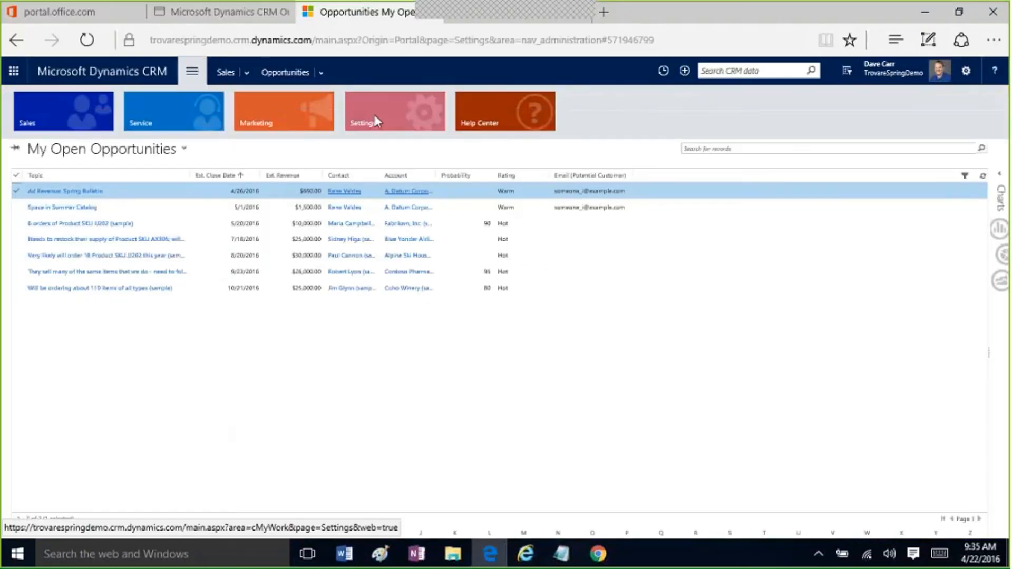
{"action": "left_click", "coordinate": [372, 113]}
{"action": "left_click", "coordinate": [58, 197]}
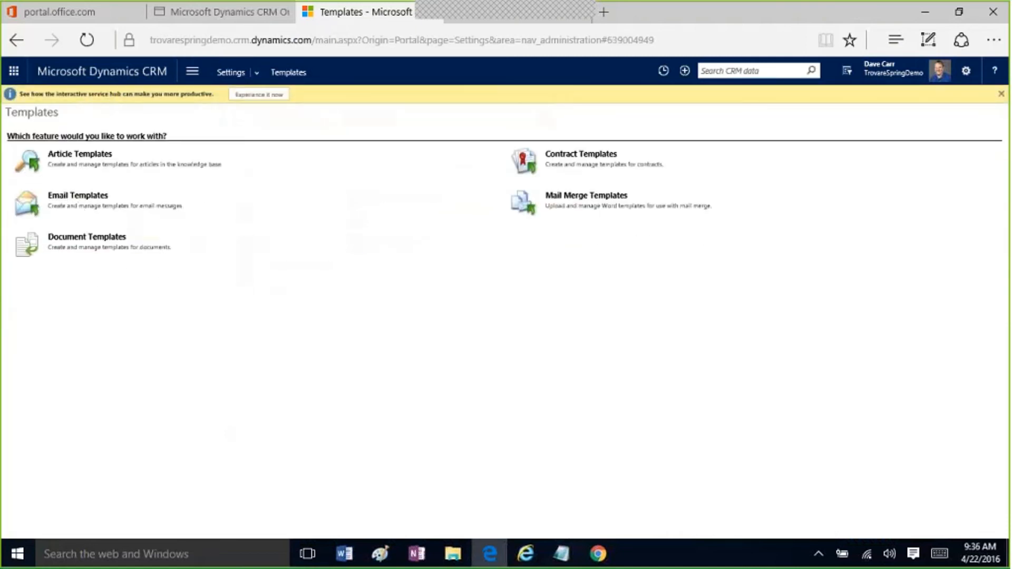
{"action": "left_click", "coordinate": [85, 239]}
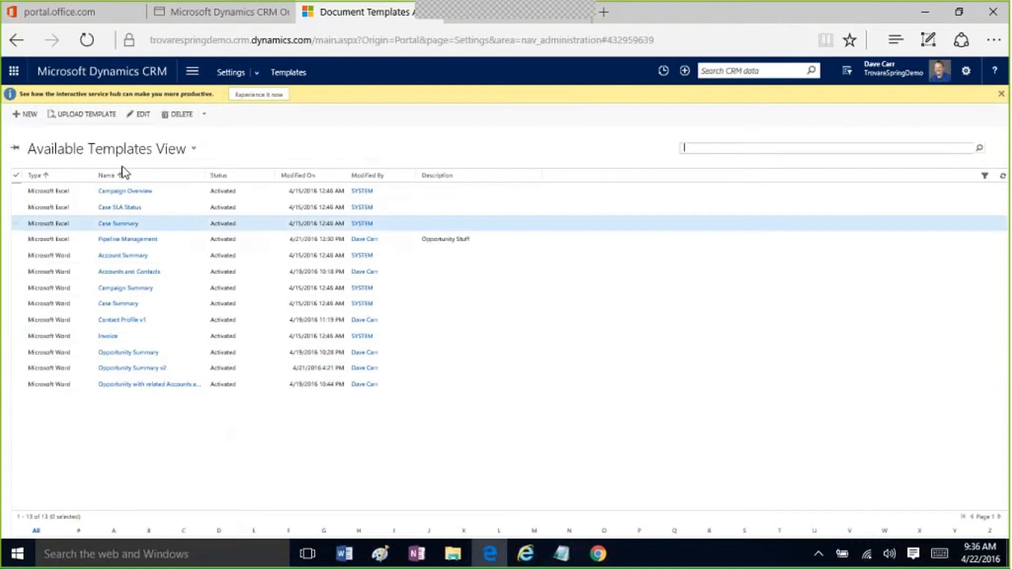
- Try to upload the "Opportunity Summary v3" Word file as a document template, and dismiss the dialogs
{"action": "left_click", "coordinate": [94, 113]}
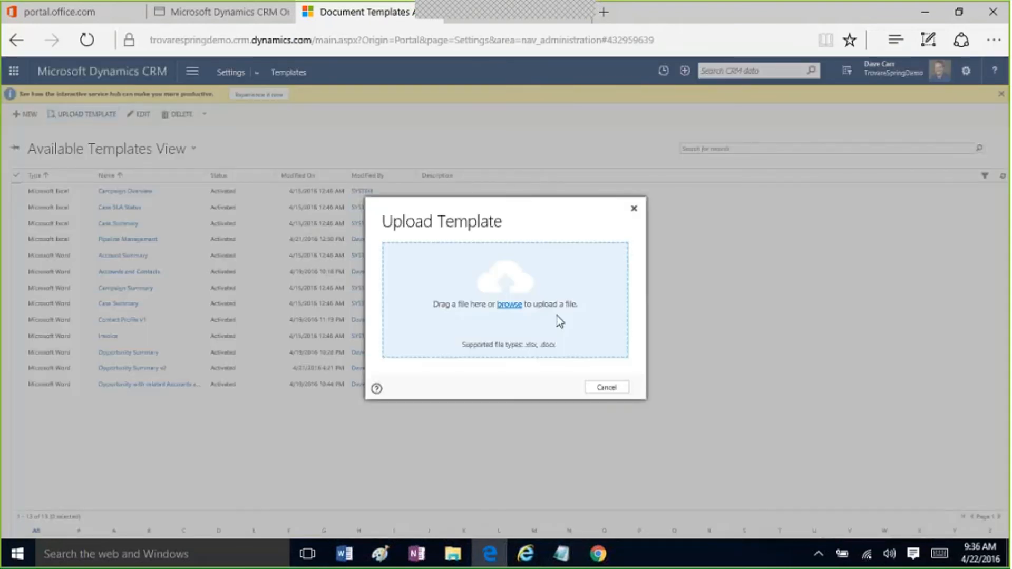
{"action": "left_click", "coordinate": [510, 305]}
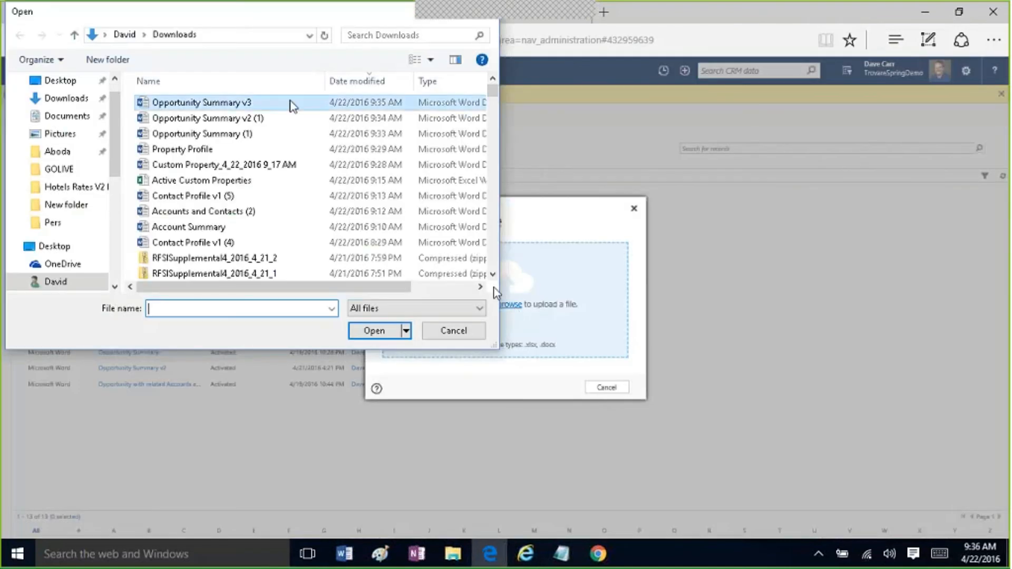
{"action": "left_click", "coordinate": [290, 102]}
{"action": "left_click", "coordinate": [399, 331]}
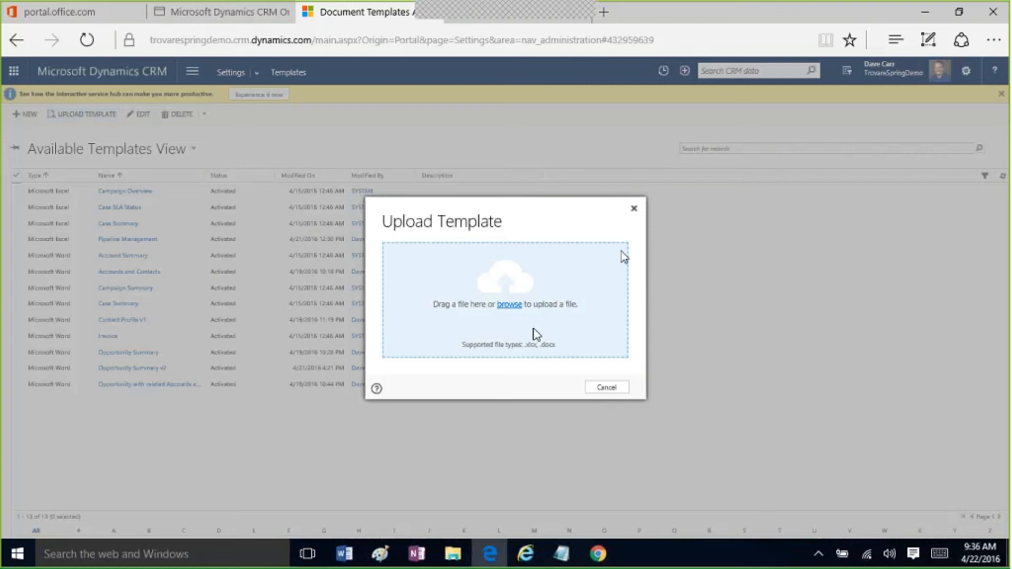
{"action": "left_click", "coordinate": [634, 211]}
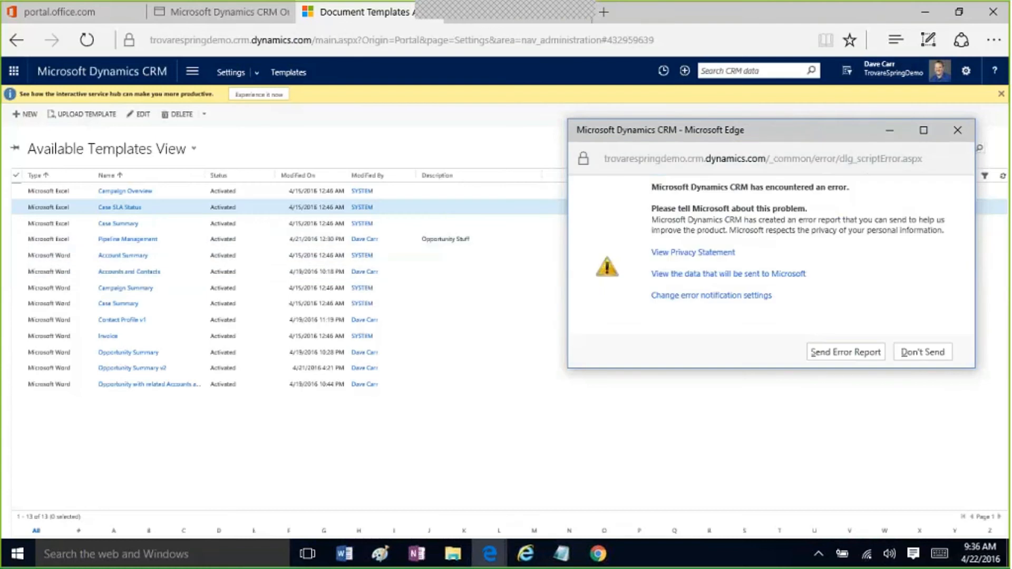
{"action": "left_click", "coordinate": [957, 130]}
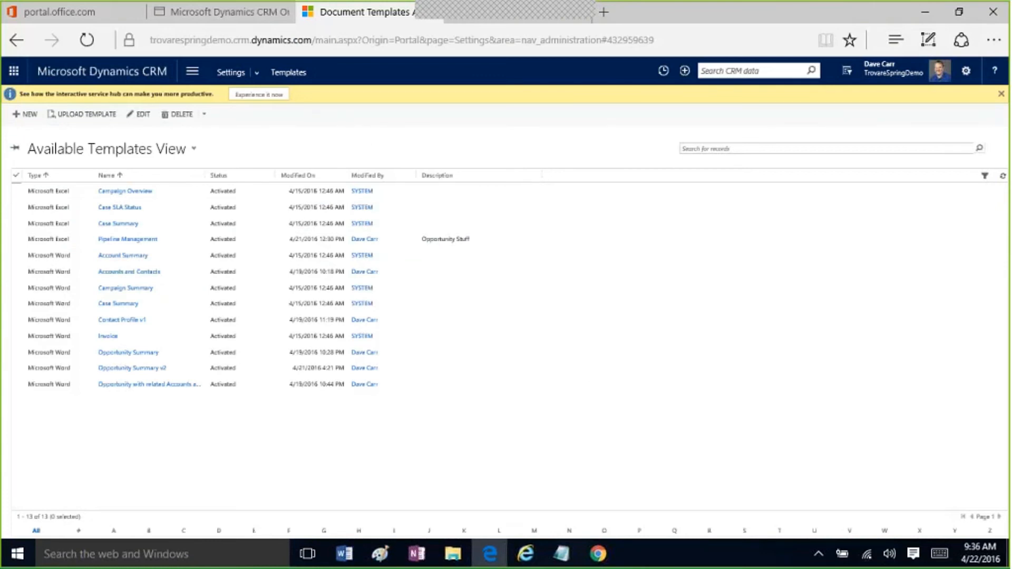
- Go to Processes in the settings and open the "Attach Contact Summary Word Doc to Contact" workflow
{"action": "left_click", "coordinate": [257, 74]}
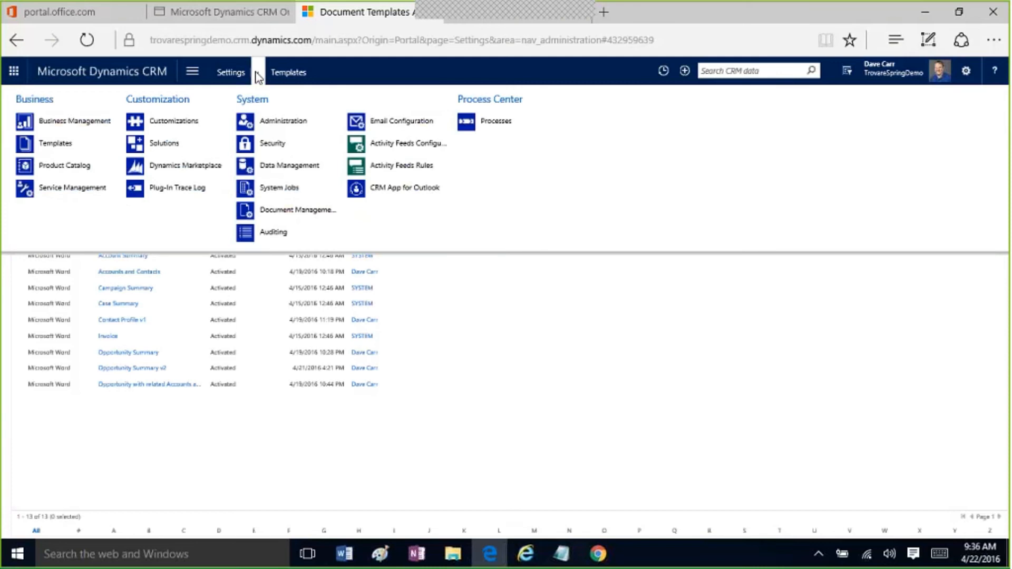
{"action": "left_click", "coordinate": [488, 120]}
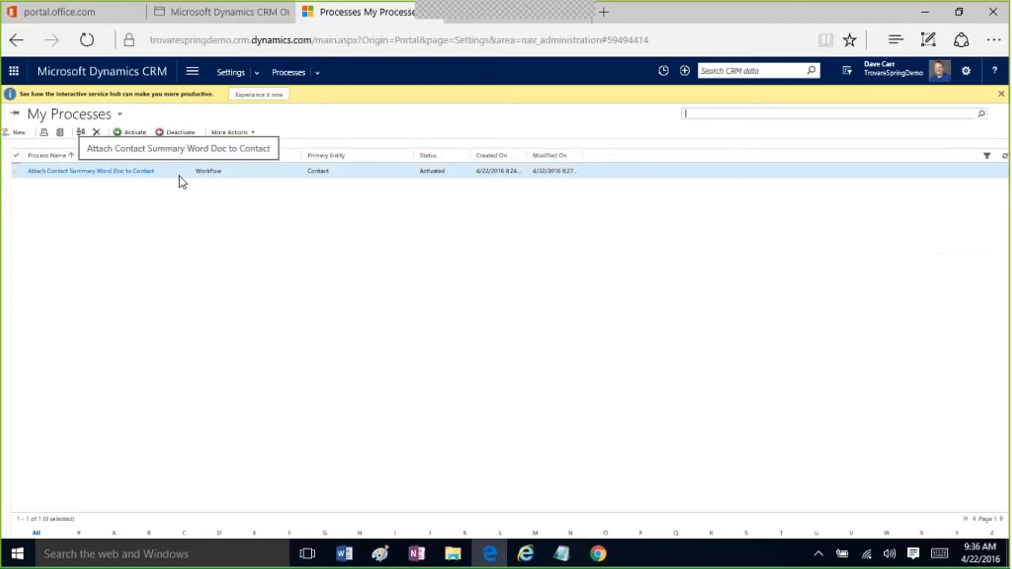
{"action": "double_click", "coordinate": [179, 176]}
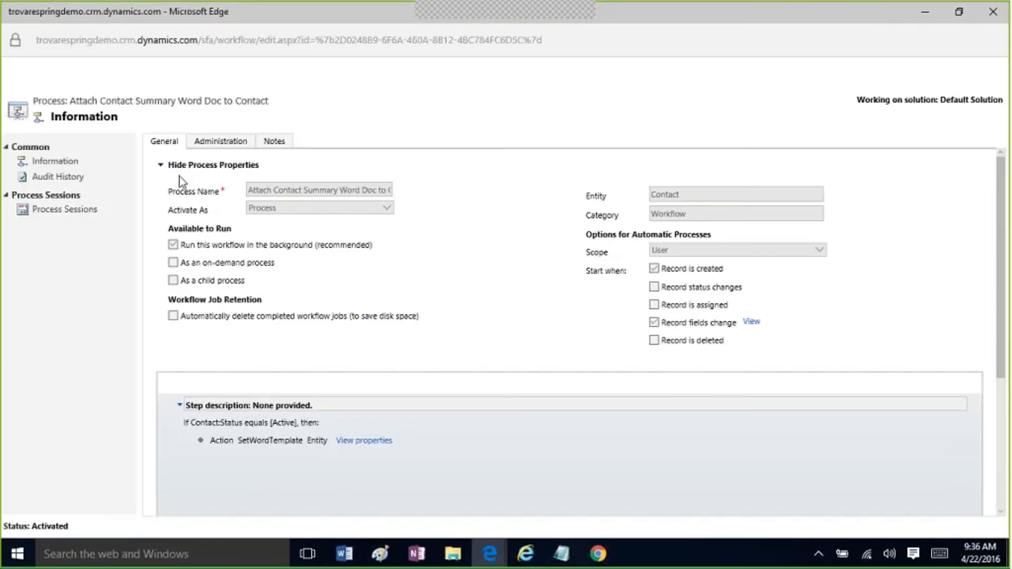
- Deactivate the "Attach Contact Summary Word Doc to Contact" workflow so its steps can be edited
{"action": "left_click", "coordinate": [174, 73]}
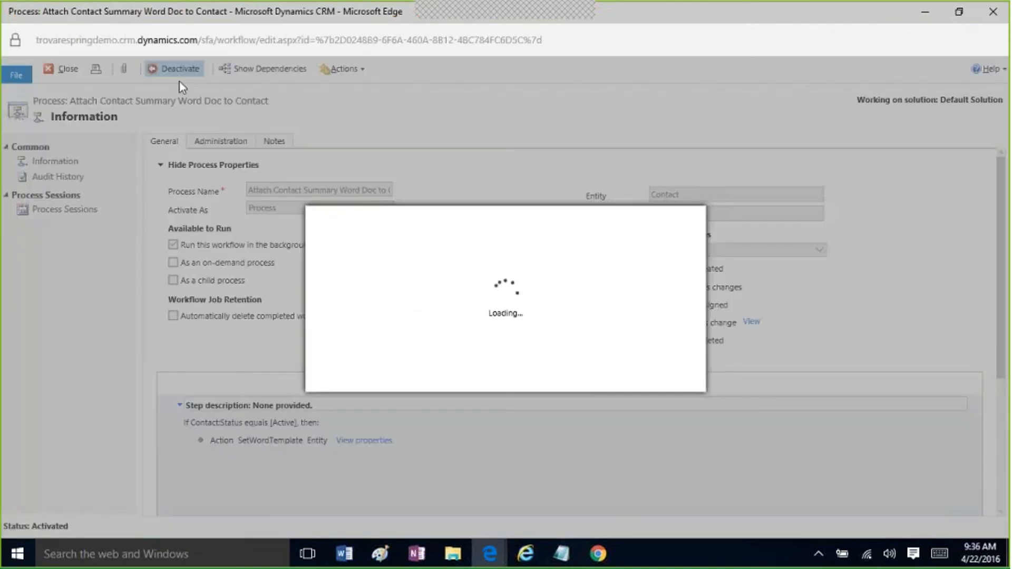
{"action": "left_click", "coordinate": [581, 378]}
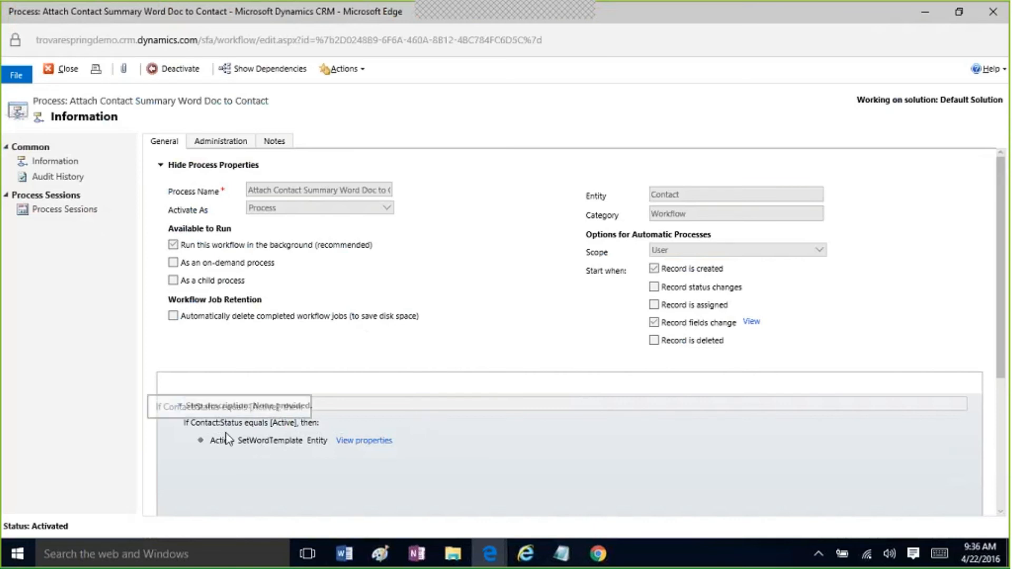
{"action": "left_click", "coordinate": [171, 74]}
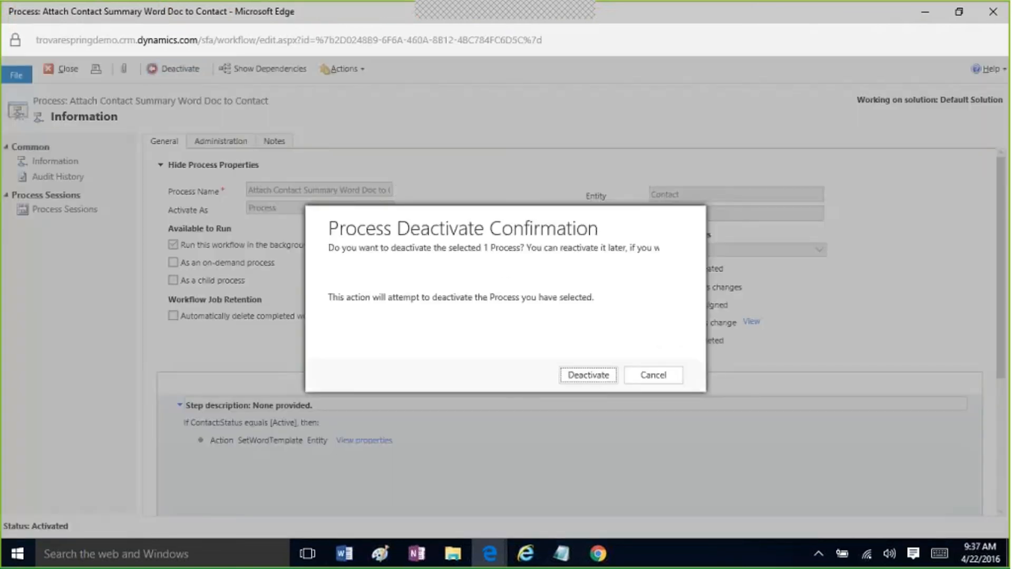
{"action": "left_click", "coordinate": [586, 374]}
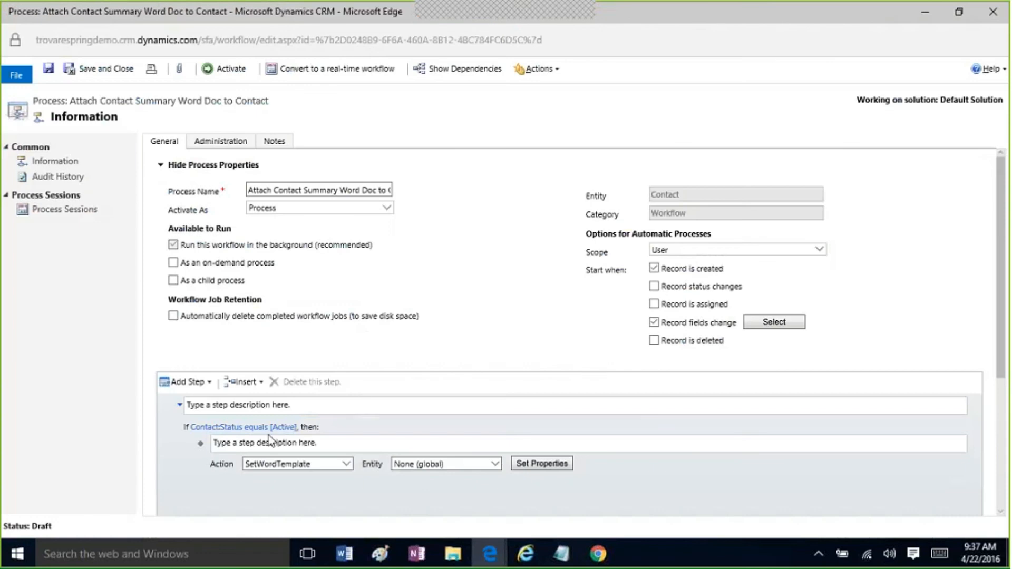
- Examine the step types that can be added to the workflow, including Perform Action, alongside the existing SetWordTemplate action
{"action": "left_click", "coordinate": [209, 384]}
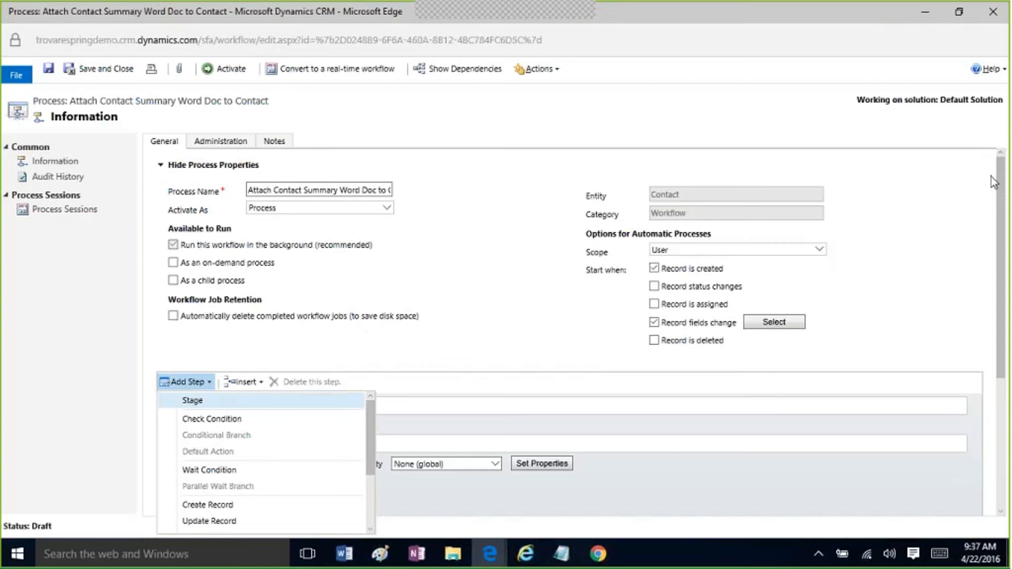
{"action": "left_click", "coordinate": [1003, 256]}
{"action": "left_click_drag", "start_coordinate": [1001, 273], "coordinate": [1000, 384]}
{"action": "left_click", "coordinate": [188, 201]}
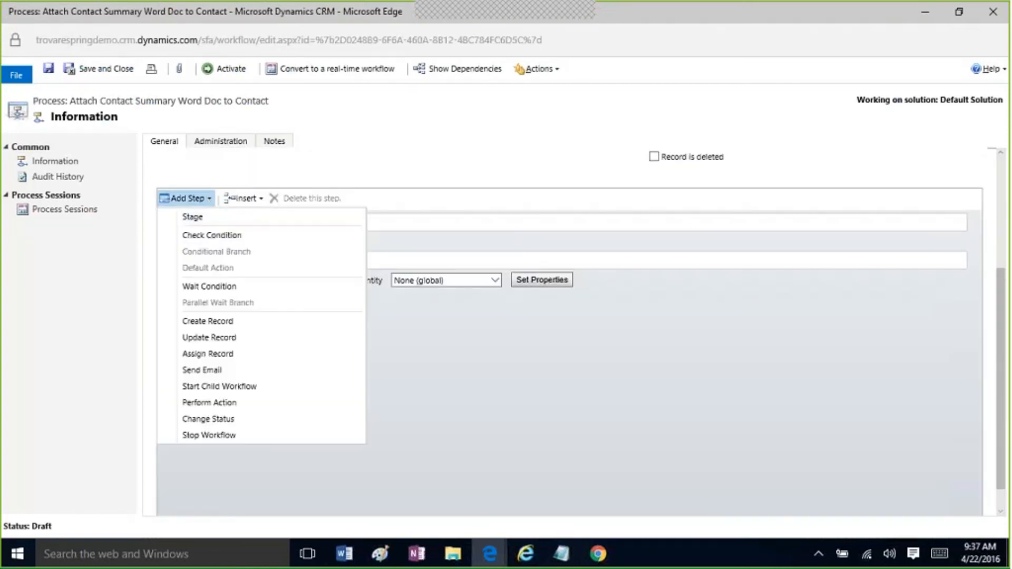
{"action": "left_click", "coordinate": [269, 405]}
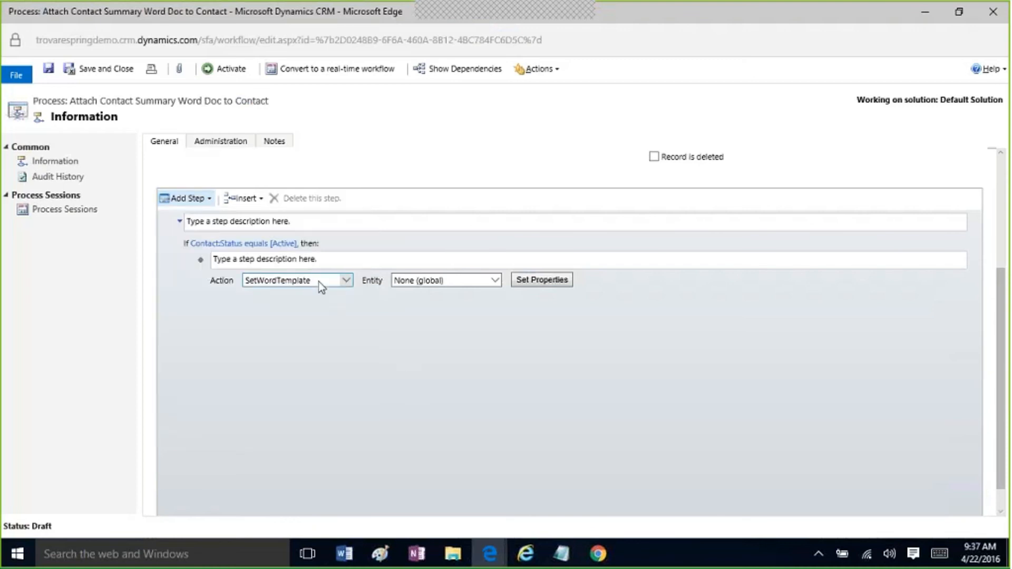
- Review the SetWordTemplate action's properties and the Contact dynamic values available for its Target, and close them without saving
{"action": "left_click", "coordinate": [338, 280]}
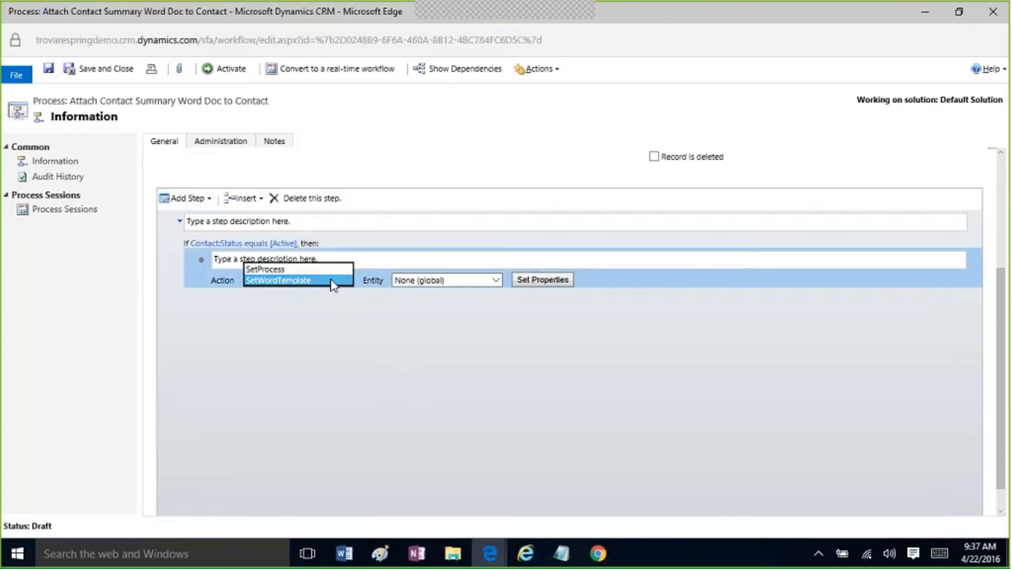
{"action": "left_click", "coordinate": [333, 281]}
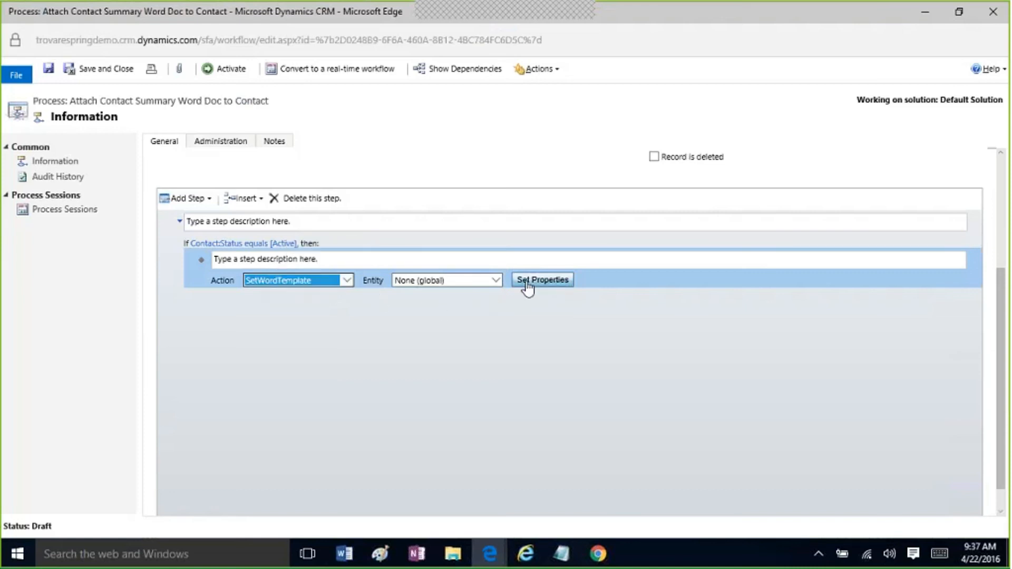
{"action": "left_click", "coordinate": [527, 287]}
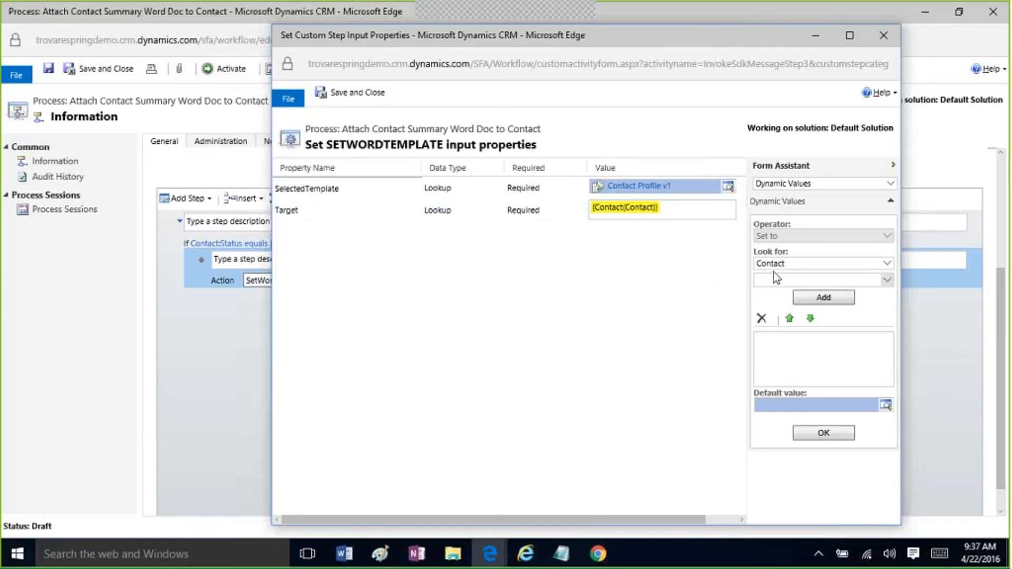
{"action": "left_click", "coordinate": [688, 212]}
{"action": "left_click", "coordinate": [784, 280]}
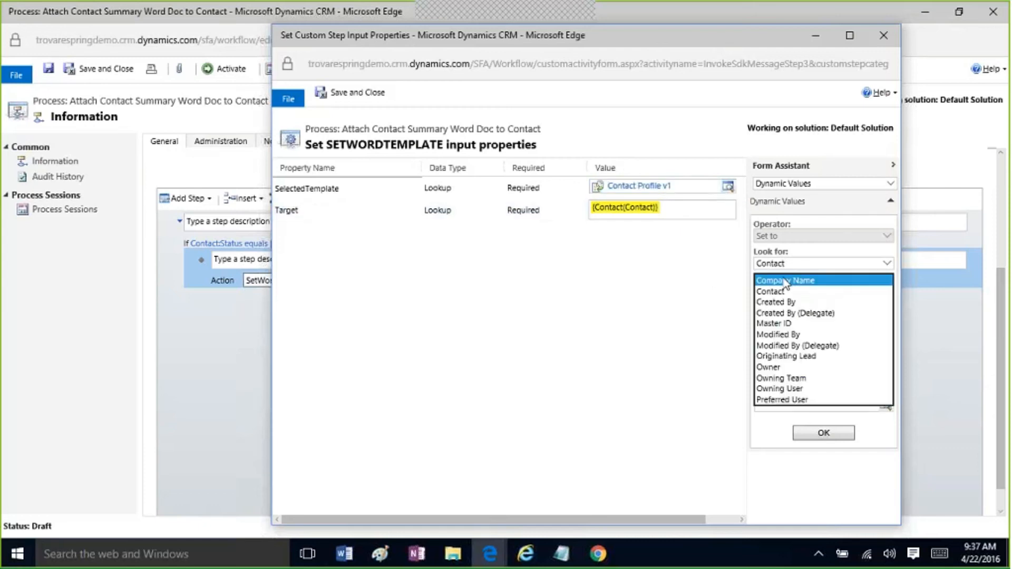
{"action": "left_click", "coordinate": [778, 293]}
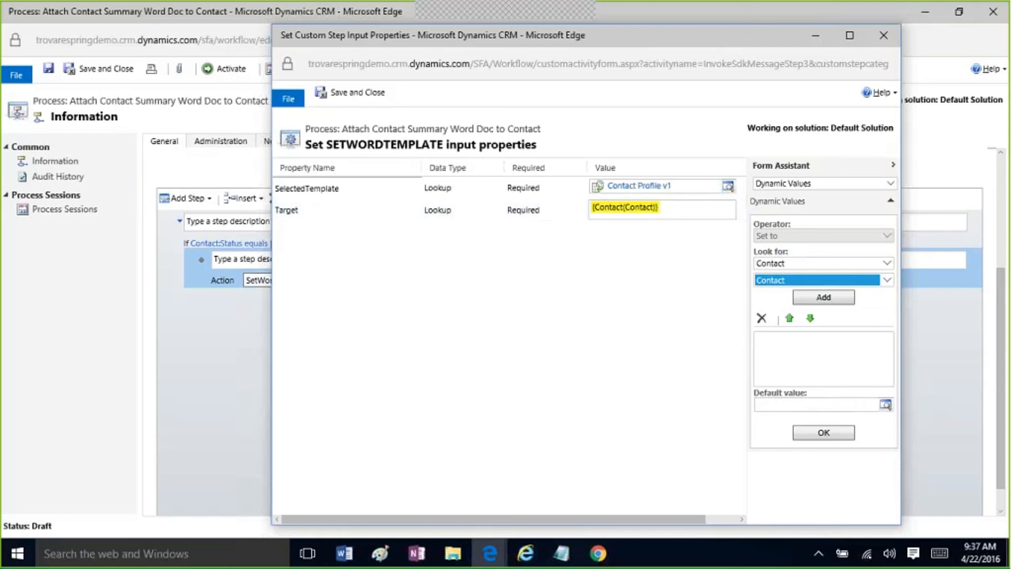
{"action": "left_click", "coordinate": [783, 280]}
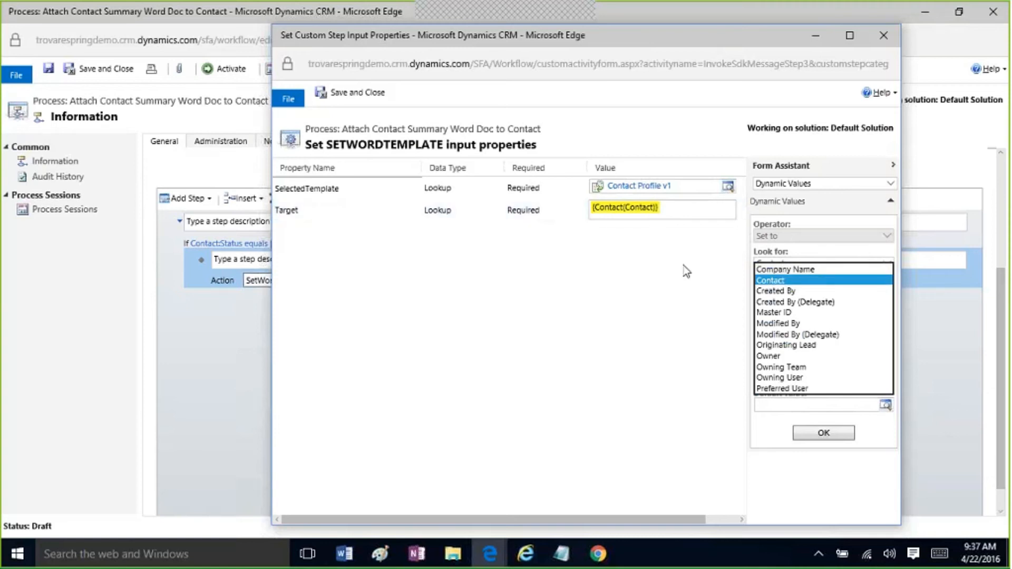
{"action": "left_click", "coordinate": [886, 38]}
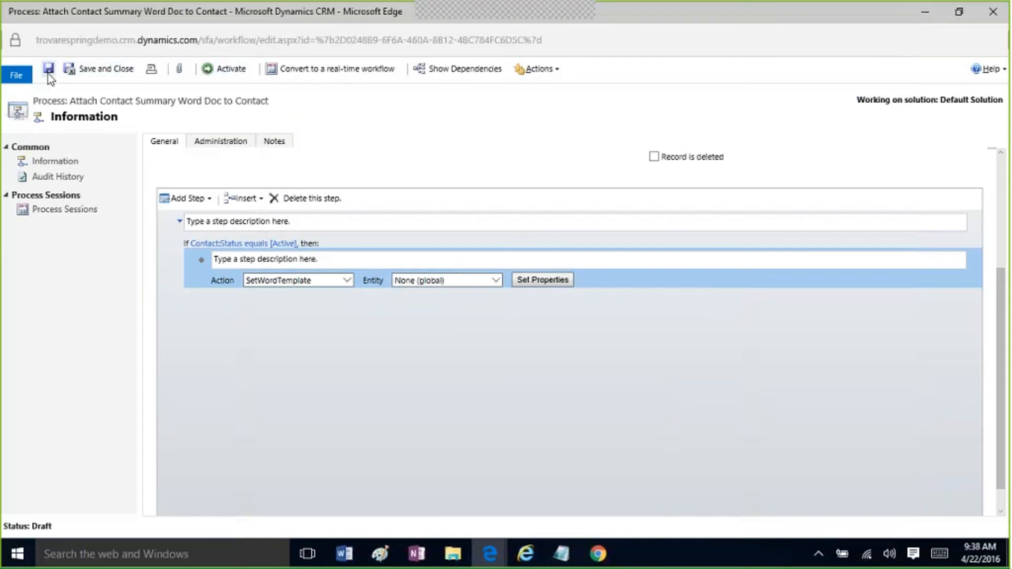
- Activate the "Attach Contact Summary Word Doc to Contact" workflow and return to the My Processes list
{"action": "left_click", "coordinate": [229, 73]}
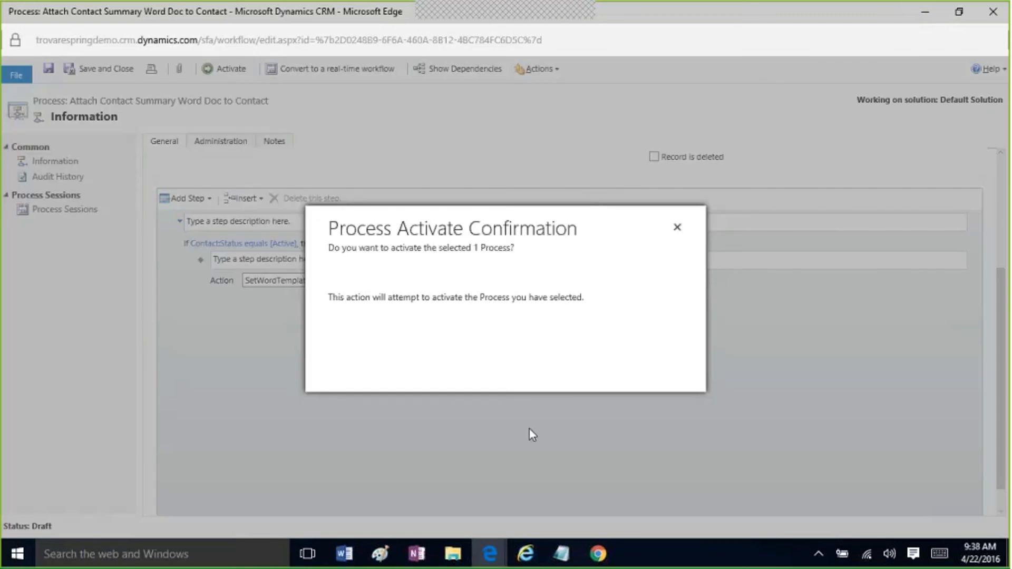
{"action": "left_click", "coordinate": [585, 375]}
{"action": "mouse_move", "coordinate": [490, 545]}
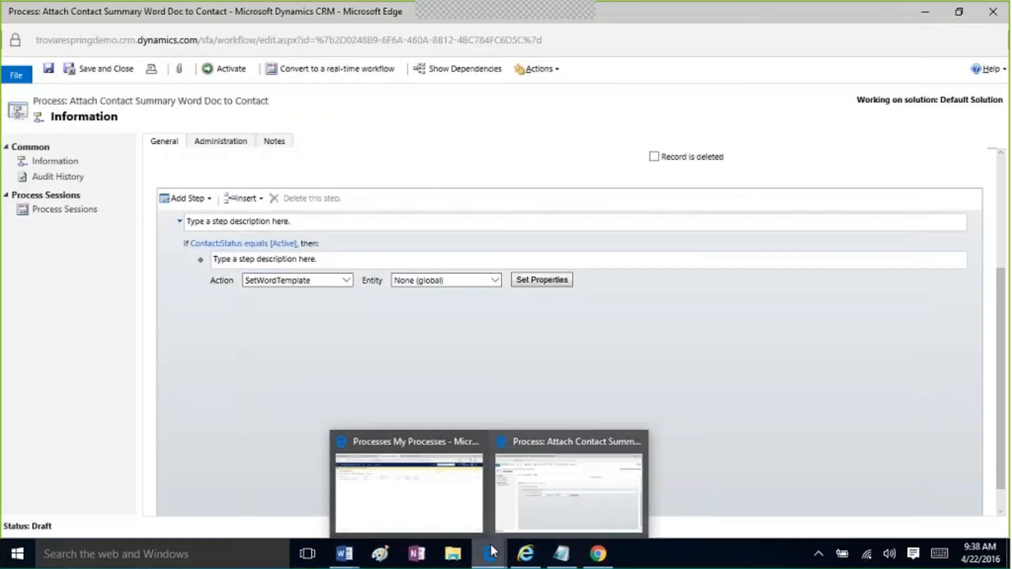
{"action": "left_click", "coordinate": [454, 497]}
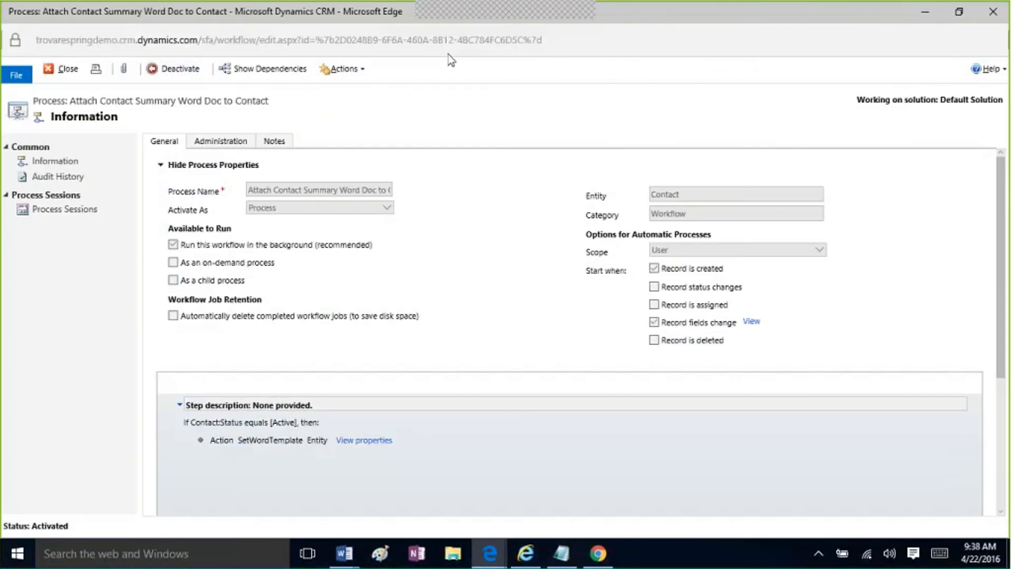
{"action": "left_click", "coordinate": [993, 11]}
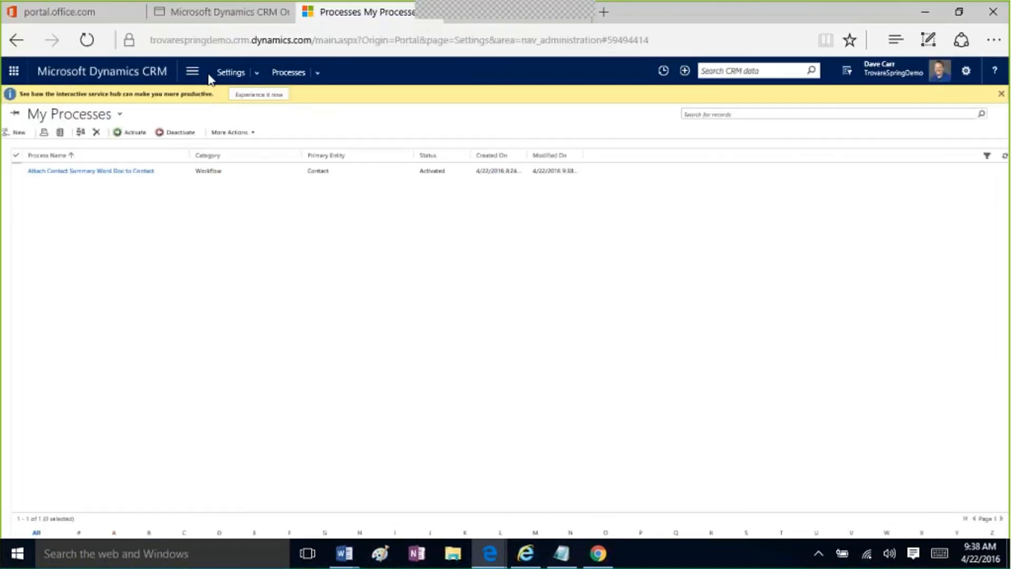
- Go to the contacts in Sales and open the record of the purchasing assistant at A. Datum Corporation
{"action": "left_click", "coordinate": [192, 72]}
{"action": "left_click", "coordinate": [77, 112]}
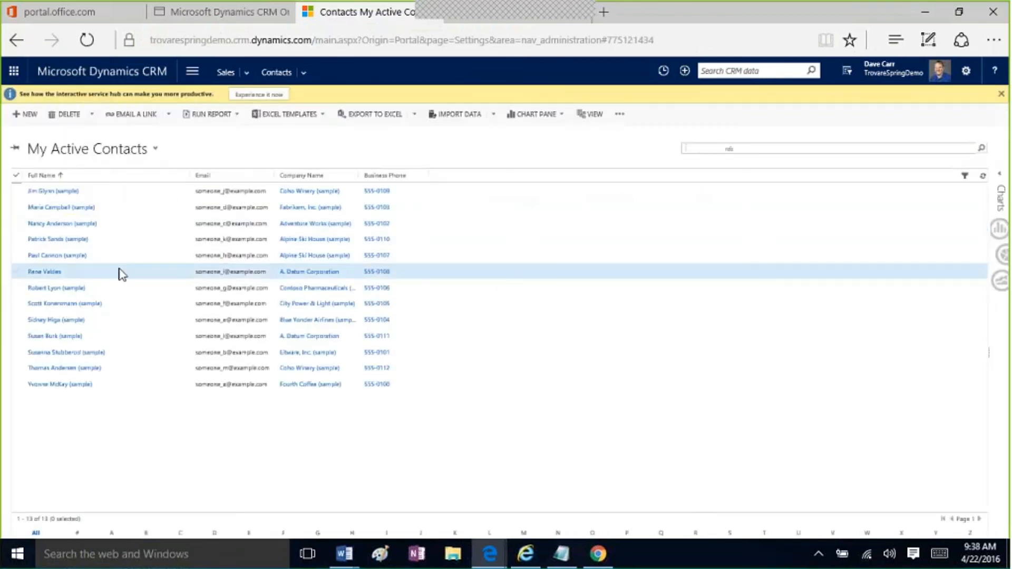
{"action": "double_click", "coordinate": [121, 272]}
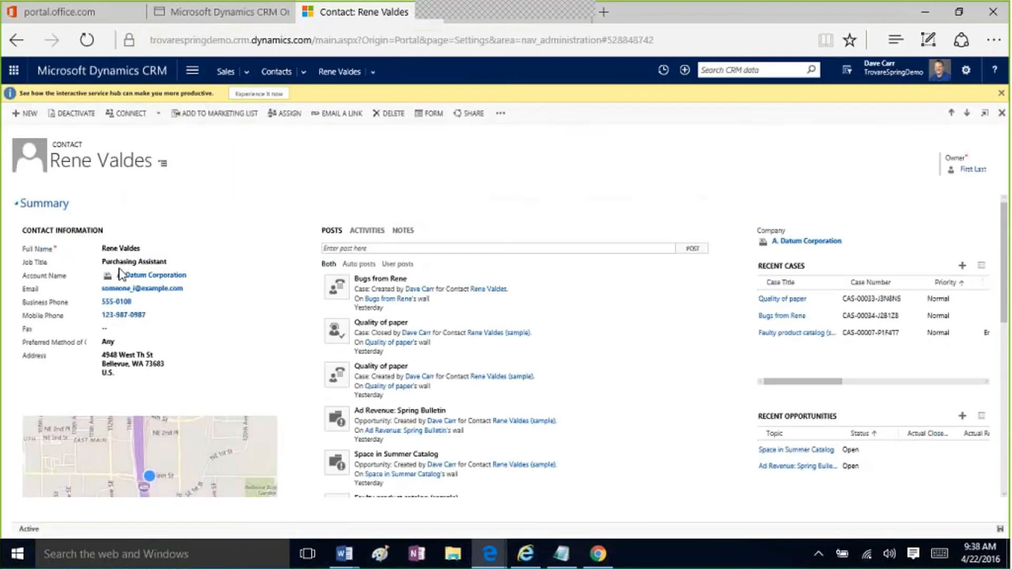
- Open the "Contact Profile v1.docx" attachment from the contact's notes, review the generated profile, and close the document
{"action": "left_click", "coordinate": [401, 234]}
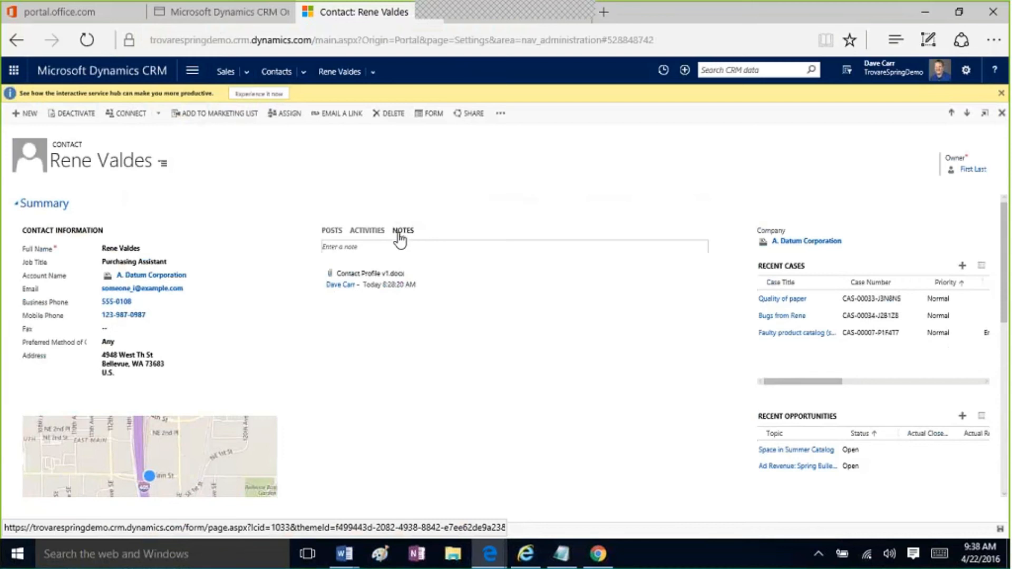
{"action": "left_click", "coordinate": [379, 274]}
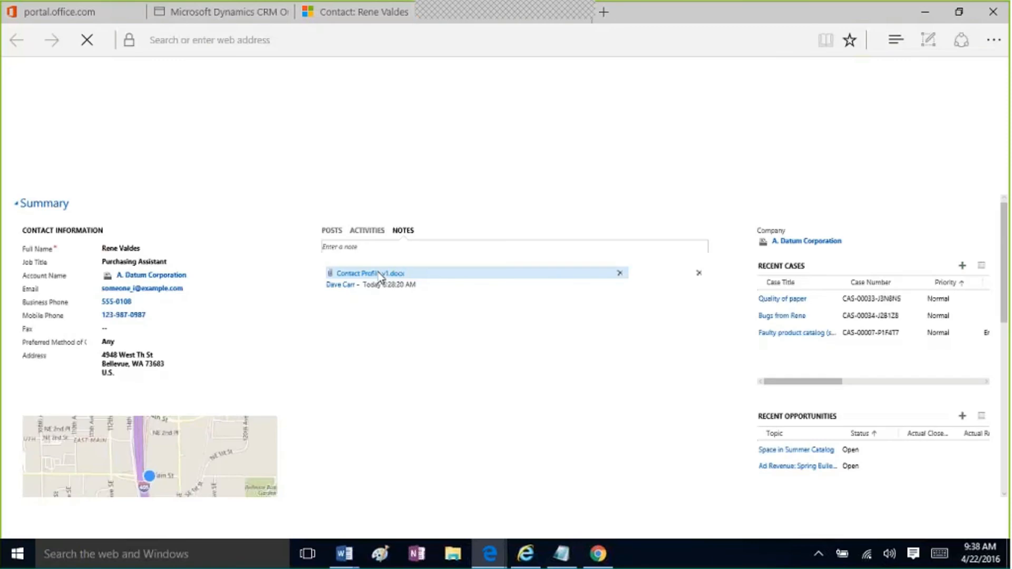
{"action": "left_click", "coordinate": [579, 519]}
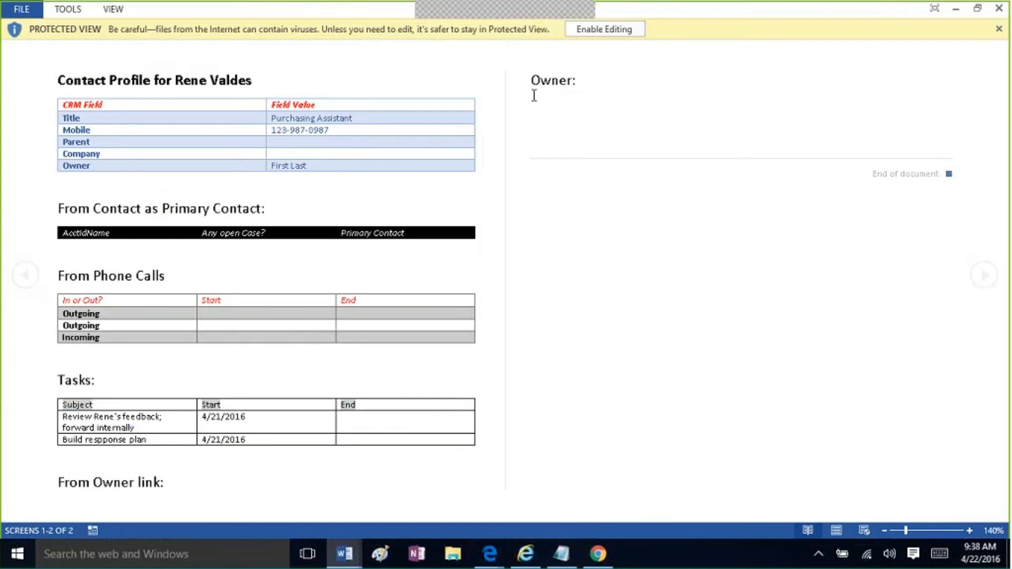
{"action": "left_click", "coordinate": [998, 10]}
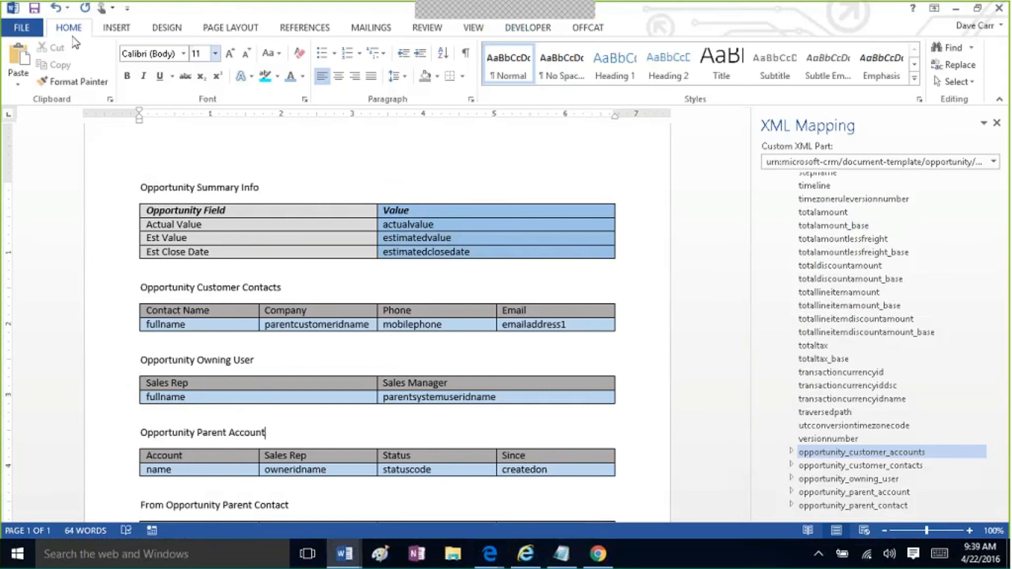
- Check the Developer tab setting in Word's ribbon customization options, keeping the tab turned on
{"action": "left_click", "coordinate": [21, 28]}
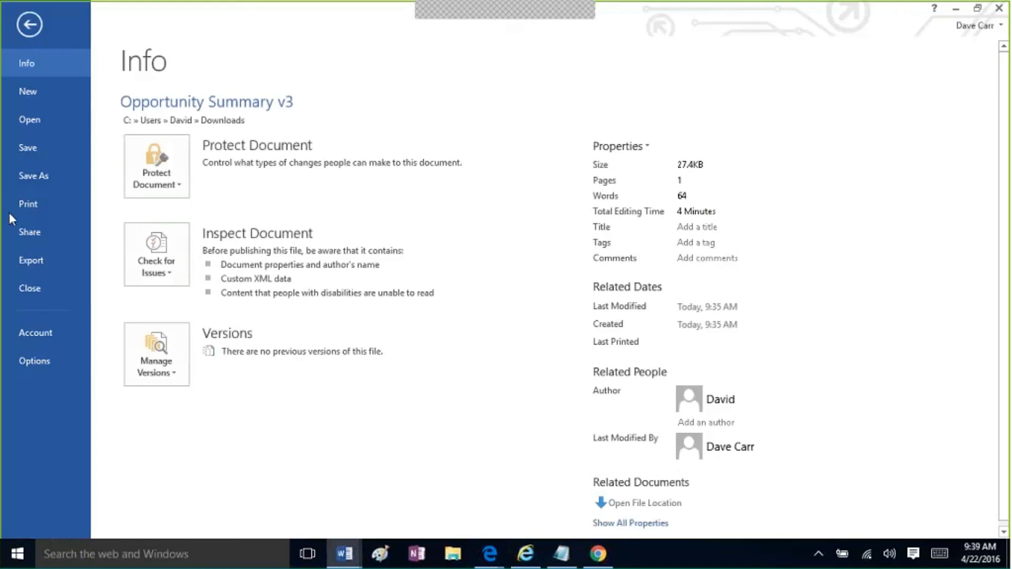
{"action": "left_click", "coordinate": [22, 356]}
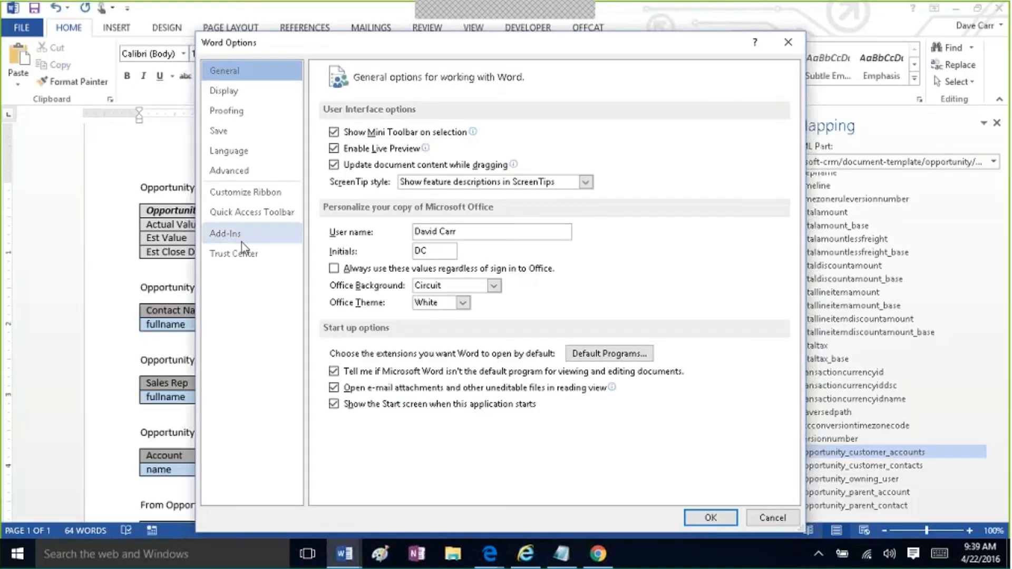
{"action": "left_click", "coordinate": [260, 218]}
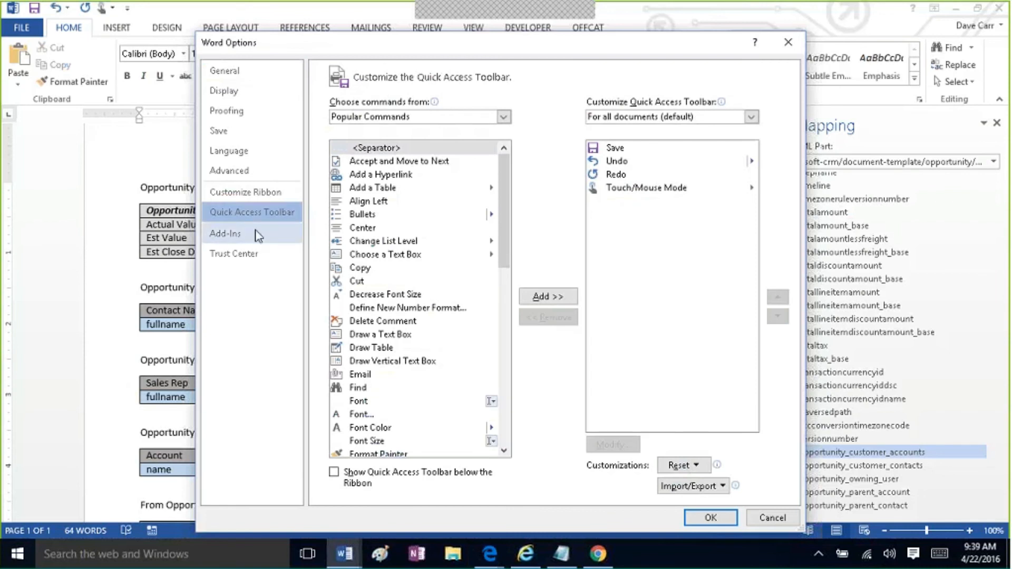
{"action": "left_click", "coordinate": [245, 189]}
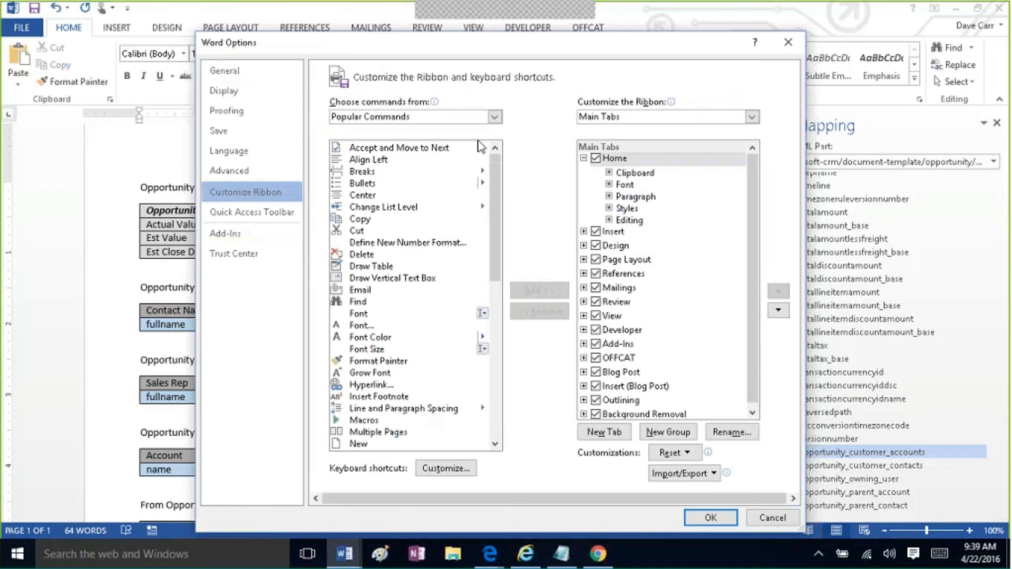
{"action": "left_click", "coordinate": [601, 331]}
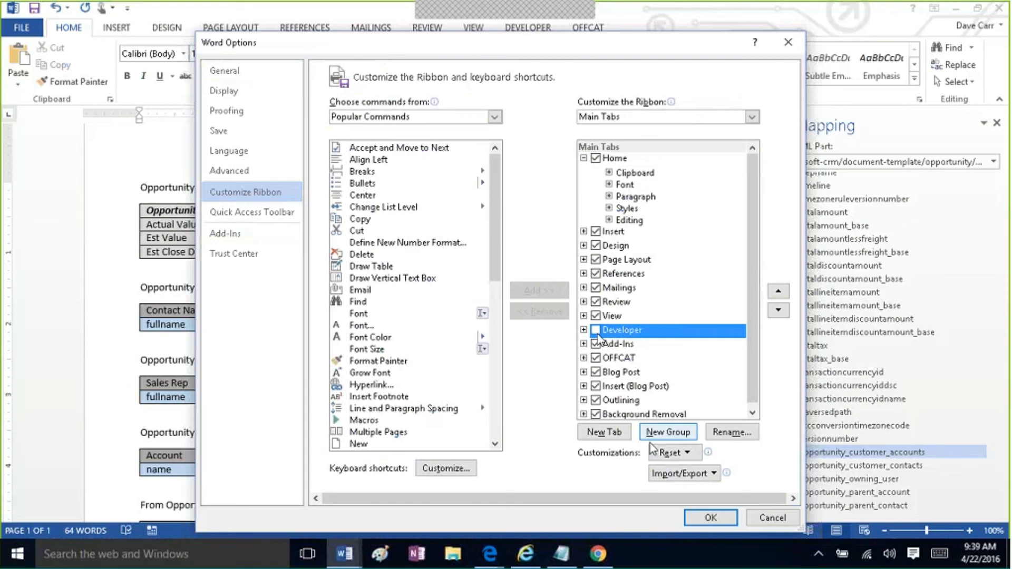
{"action": "left_click", "coordinate": [700, 522]}
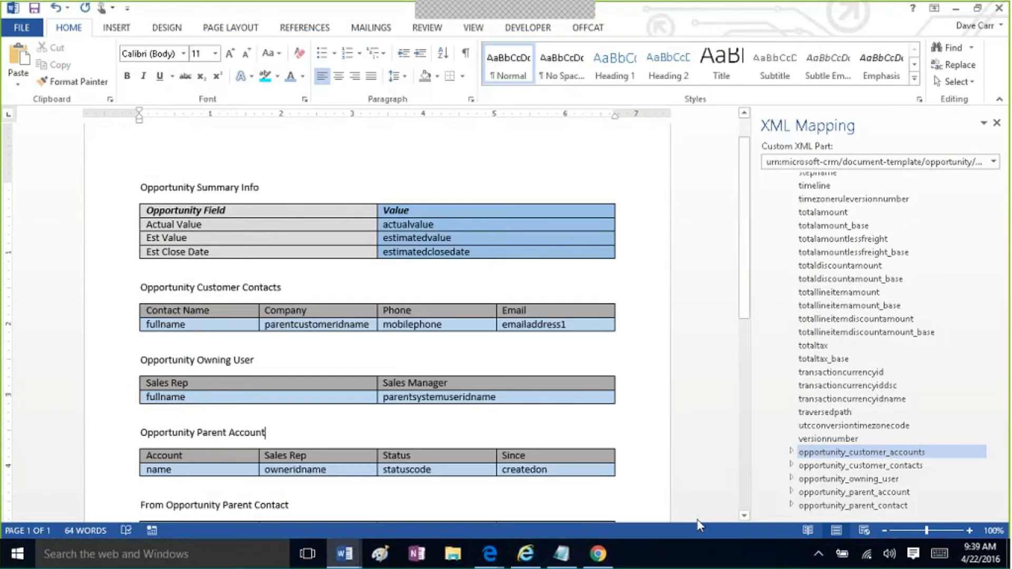
- Examine Word's Advanced options down to the layout and compatibility settings, check the General options, and close them without changes
{"action": "left_click", "coordinate": [27, 30]}
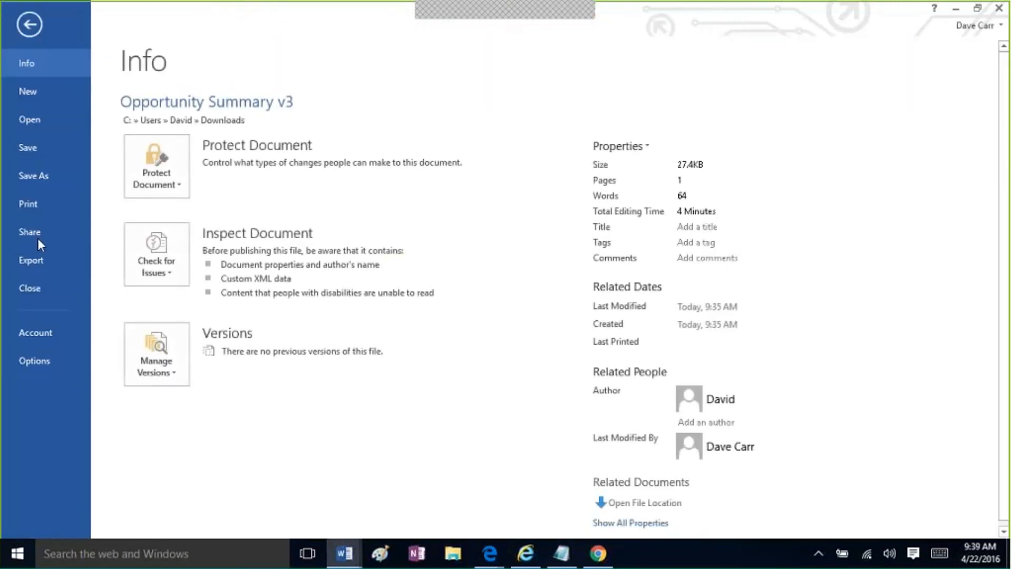
{"action": "left_click", "coordinate": [31, 362]}
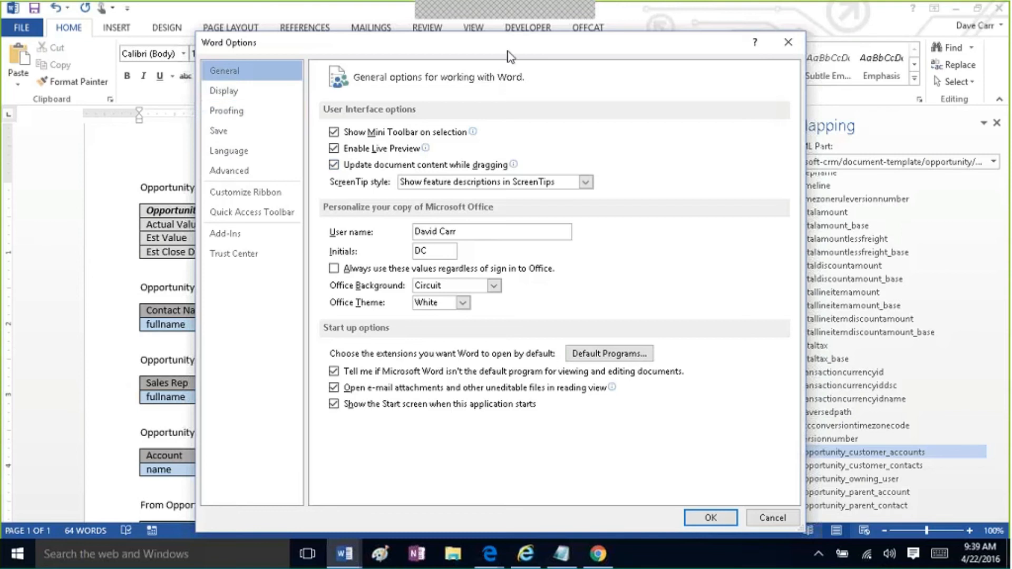
{"action": "left_click", "coordinate": [250, 172]}
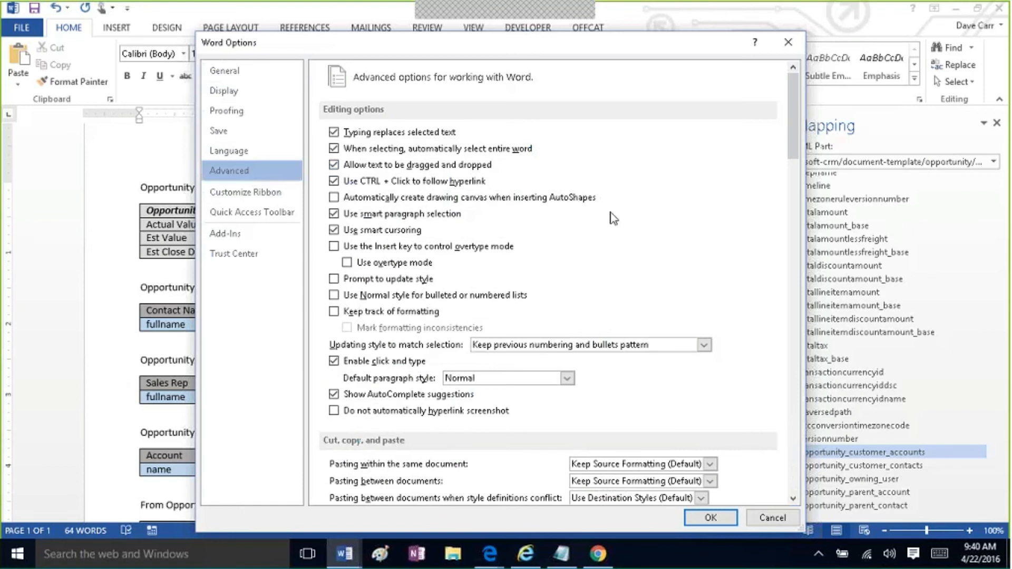
{"action": "left_click_drag", "start_coordinate": [789, 145], "coordinate": [792, 491]}
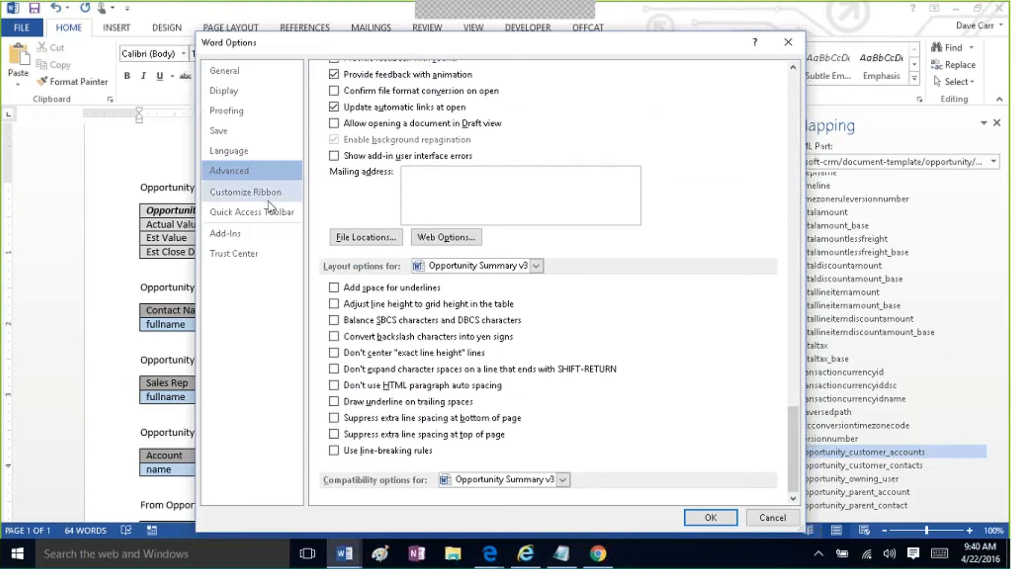
{"action": "left_click", "coordinate": [787, 42]}
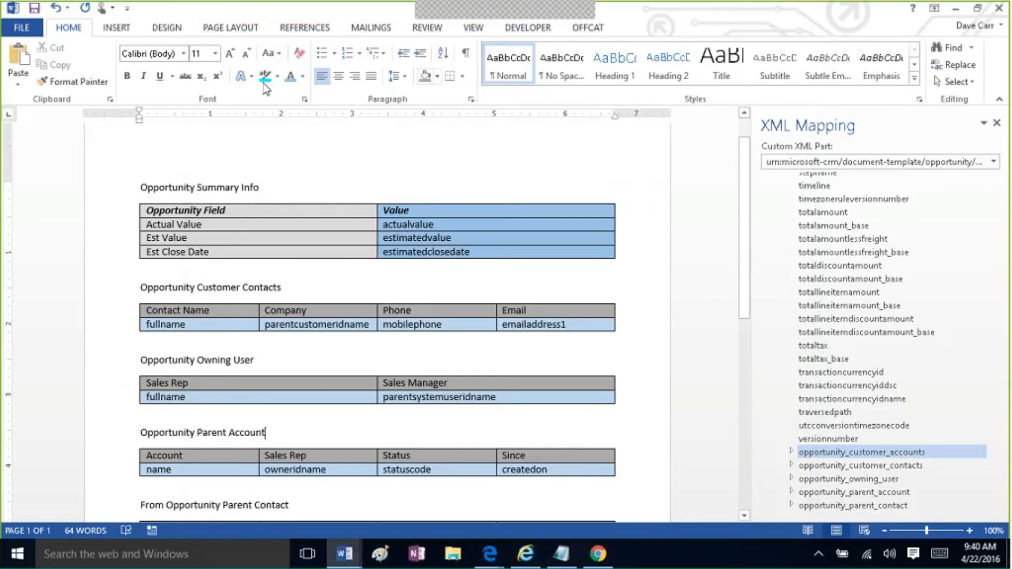
{"action": "left_click", "coordinate": [28, 27]}
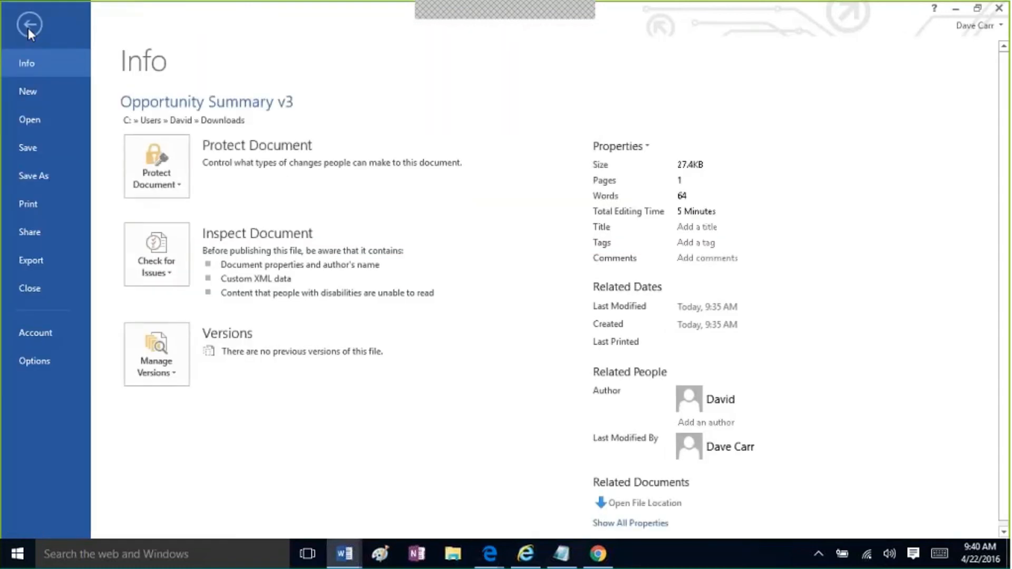
{"action": "left_click", "coordinate": [38, 365]}
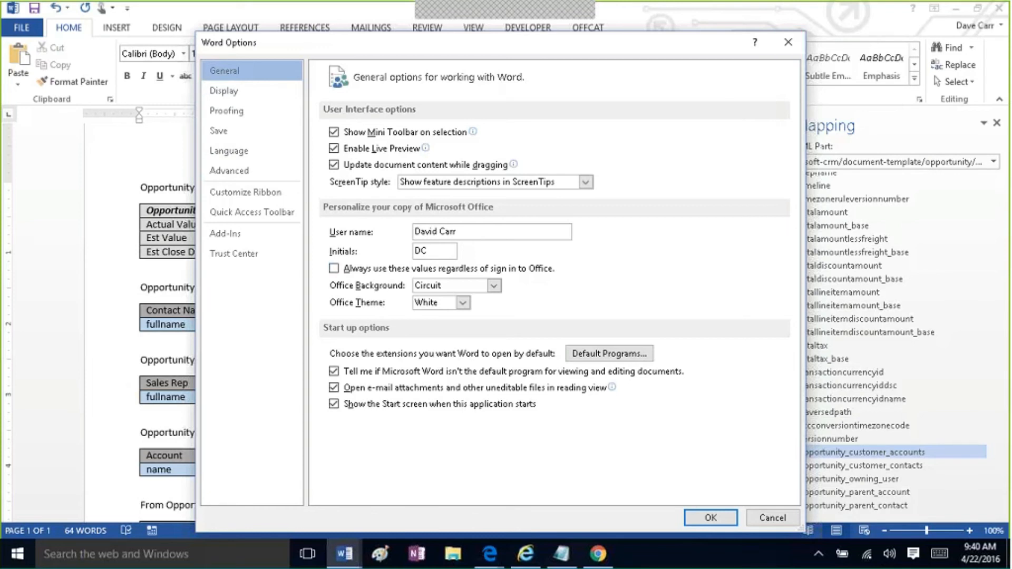
{"action": "left_click", "coordinate": [787, 42]}
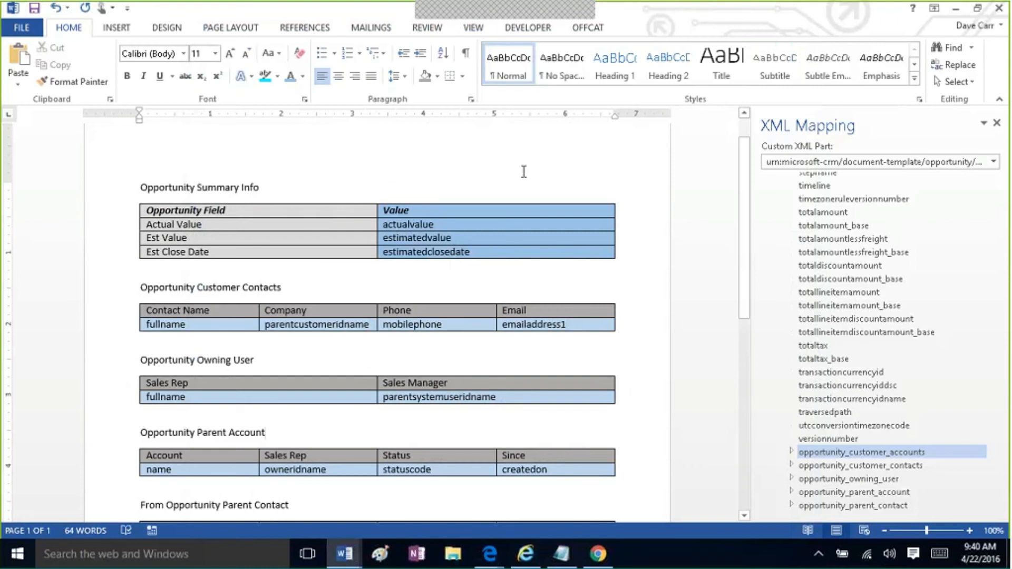
- Hide and reopen the XML Mapping pane, and view the custom XML parts available to the template
{"action": "left_click", "coordinate": [523, 30]}
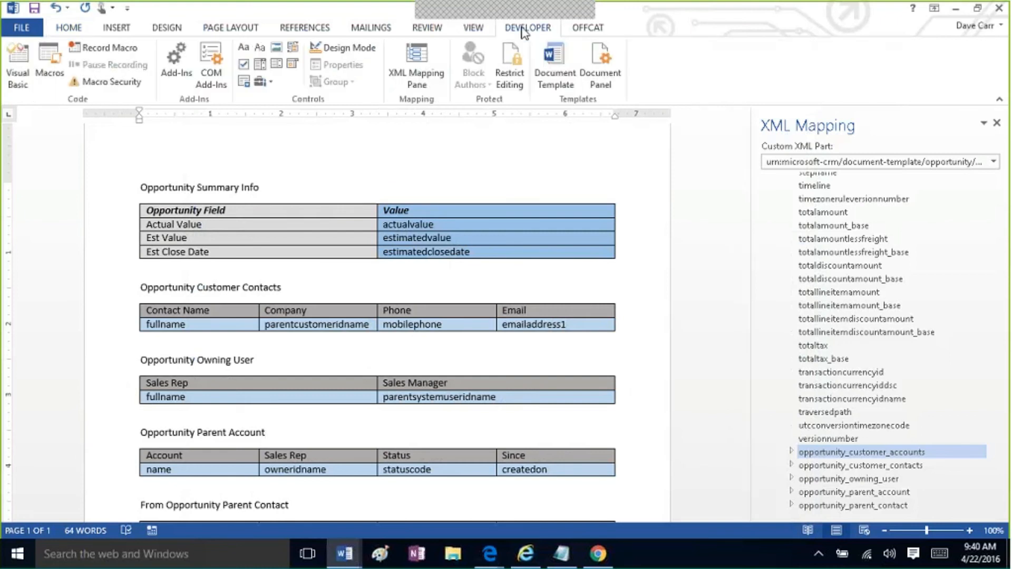
{"action": "left_click", "coordinate": [409, 68]}
{"action": "left_click", "coordinate": [437, 74]}
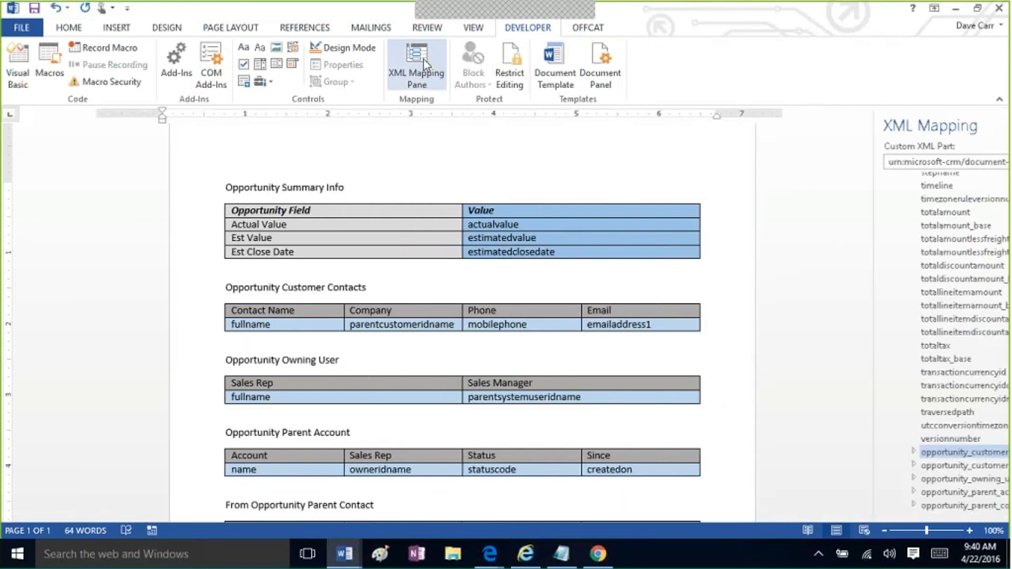
{"action": "left_click", "coordinate": [993, 161]}
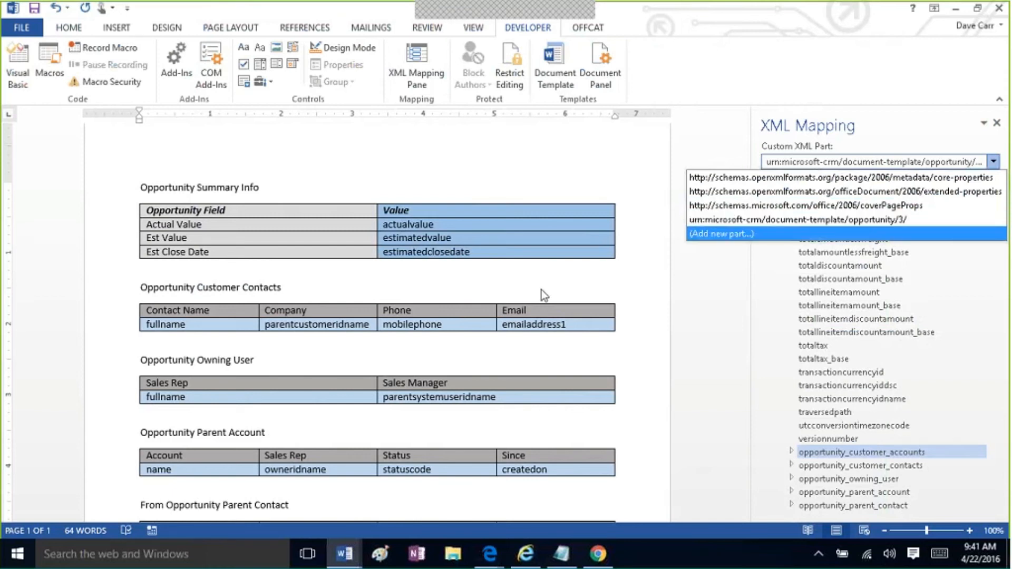
- Switch to the contact record in Dynamics CRM and view the contact's activities
{"action": "left_click", "coordinate": [498, 553]}
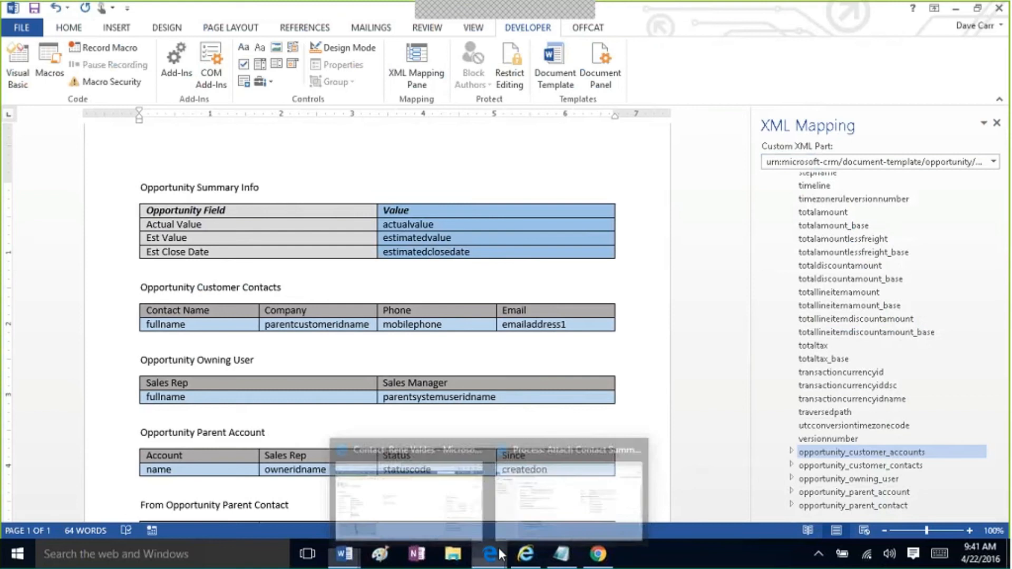
{"action": "left_click", "coordinate": [420, 507]}
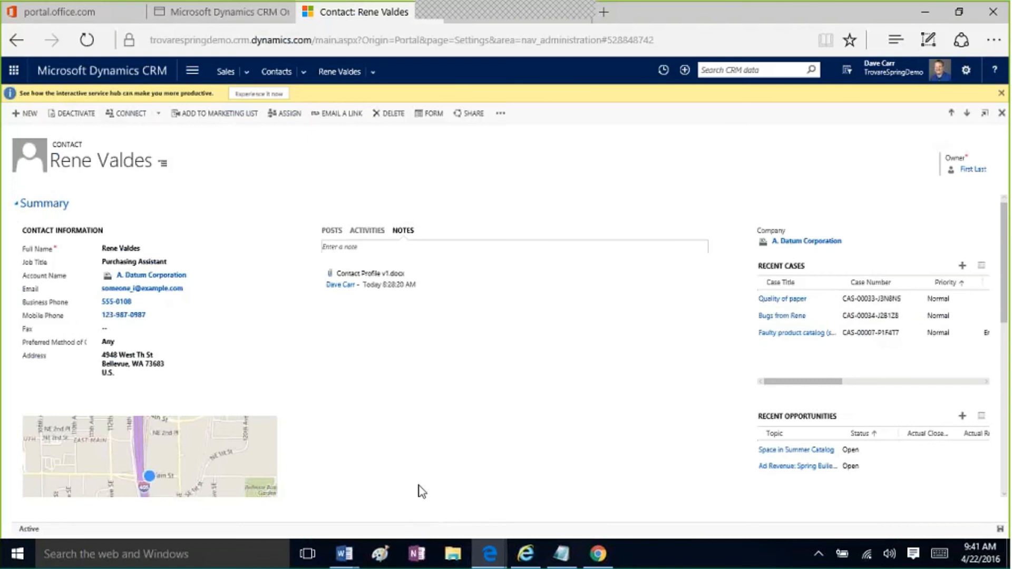
{"action": "left_click", "coordinate": [369, 232]}
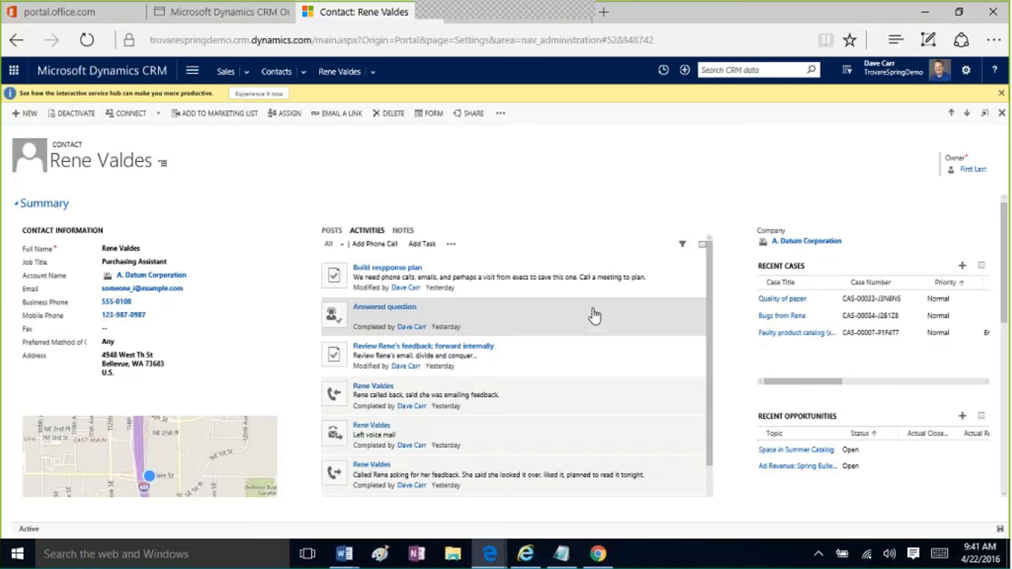
- Switch to the Property Profile document in Word and save it as a Word Template named "Property Profile Template" in Custom Office Templates
{"action": "mouse_move", "coordinate": [352, 542]}
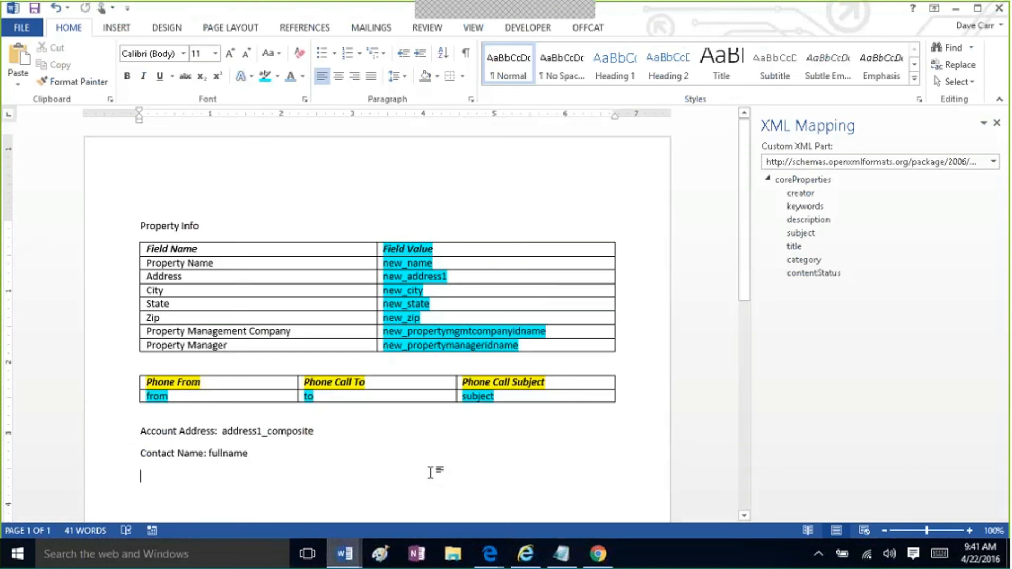
{"action": "left_click", "coordinate": [27, 32]}
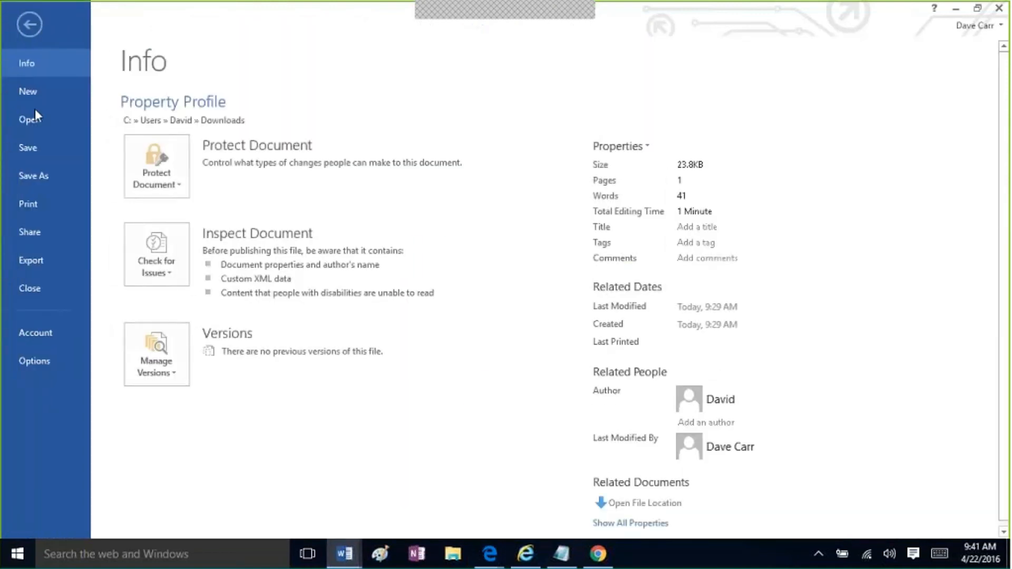
{"action": "left_click", "coordinate": [38, 175]}
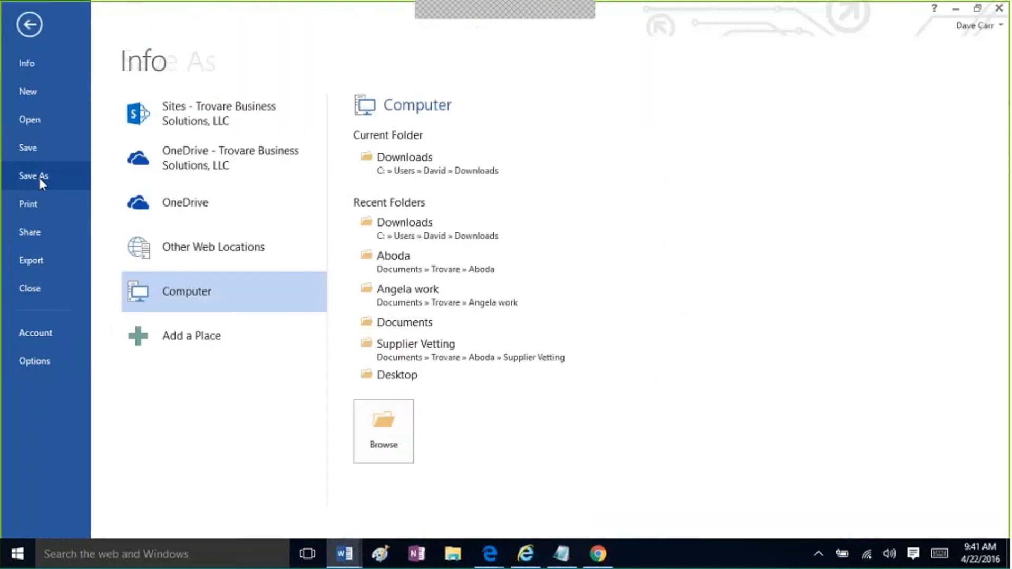
{"action": "left_click", "coordinate": [492, 156]}
{"action": "left_click", "coordinate": [352, 367]}
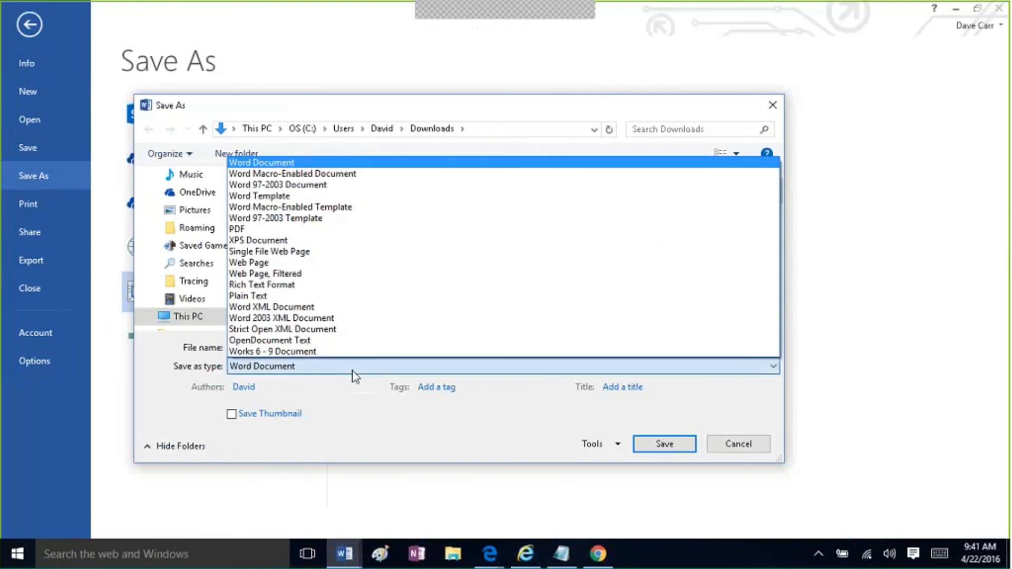
{"action": "left_click", "coordinate": [331, 199]}
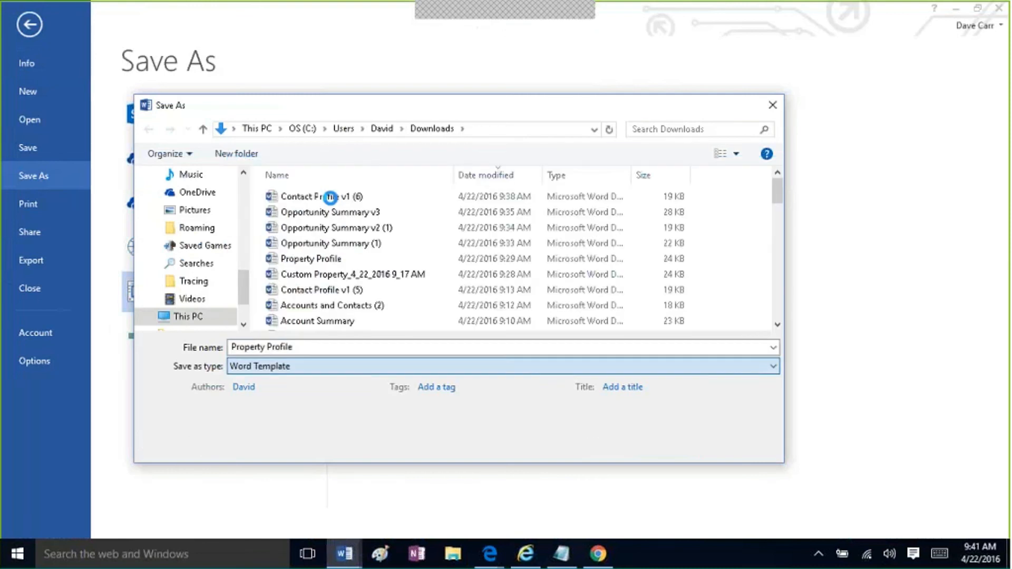
{"action": "left_click", "coordinate": [320, 348]}
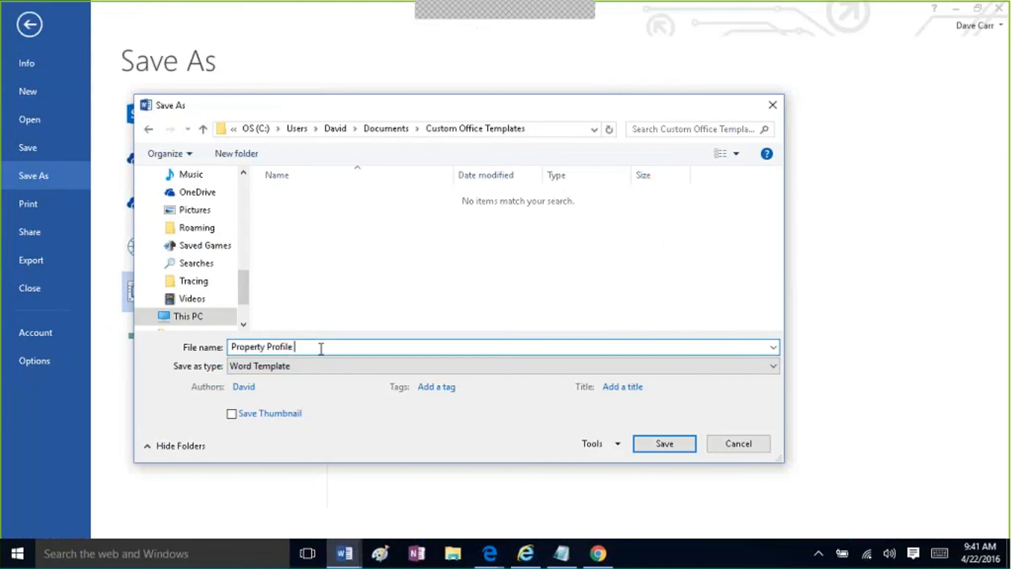
{"action": "type", "text": "Template"}
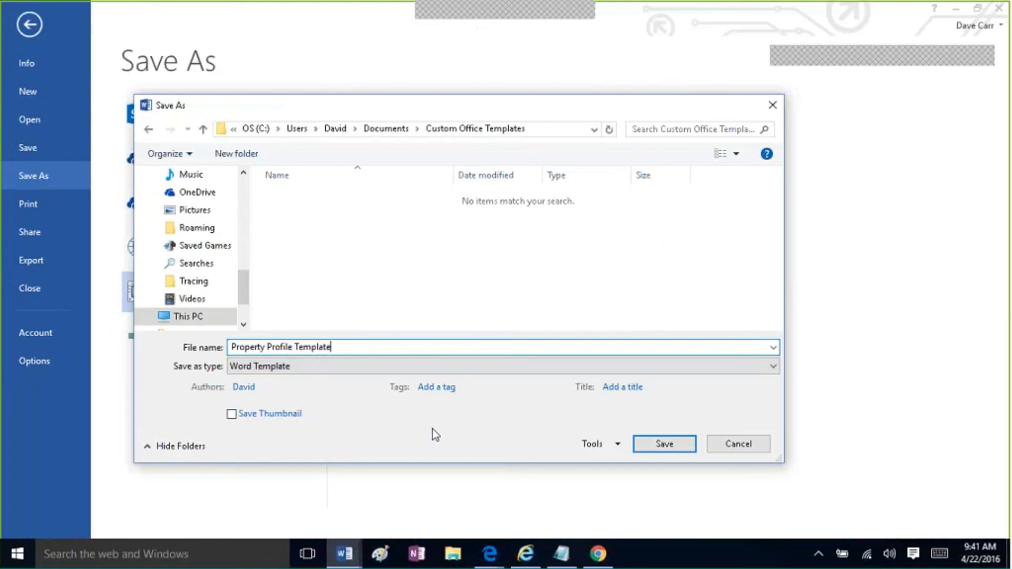
{"action": "left_click", "coordinate": [643, 444]}
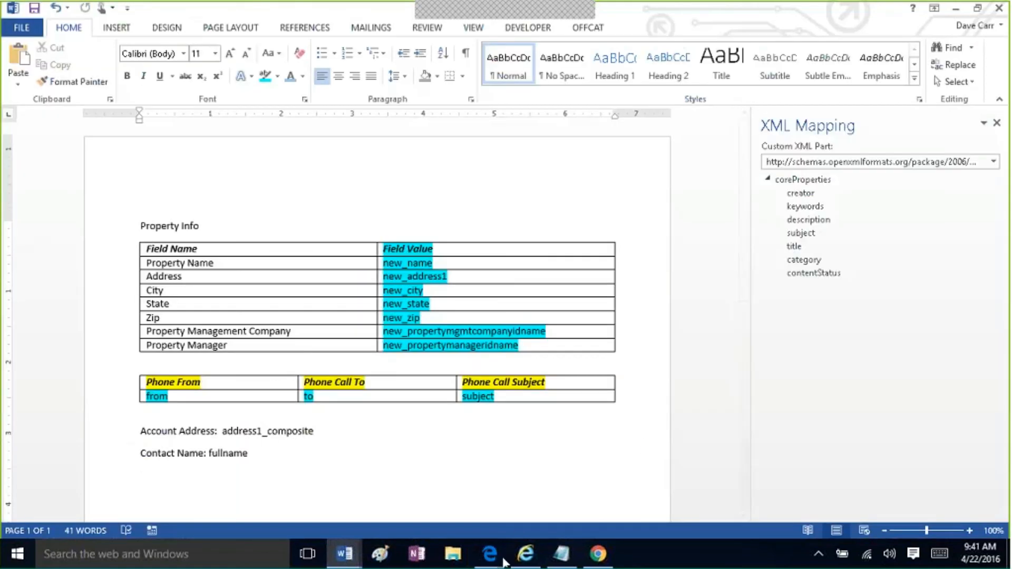
- Return to the contact record in Dynamics CRM and check which Word templates are offered for it
{"action": "mouse_move", "coordinate": [489, 553]}
{"action": "left_click", "coordinate": [456, 515]}
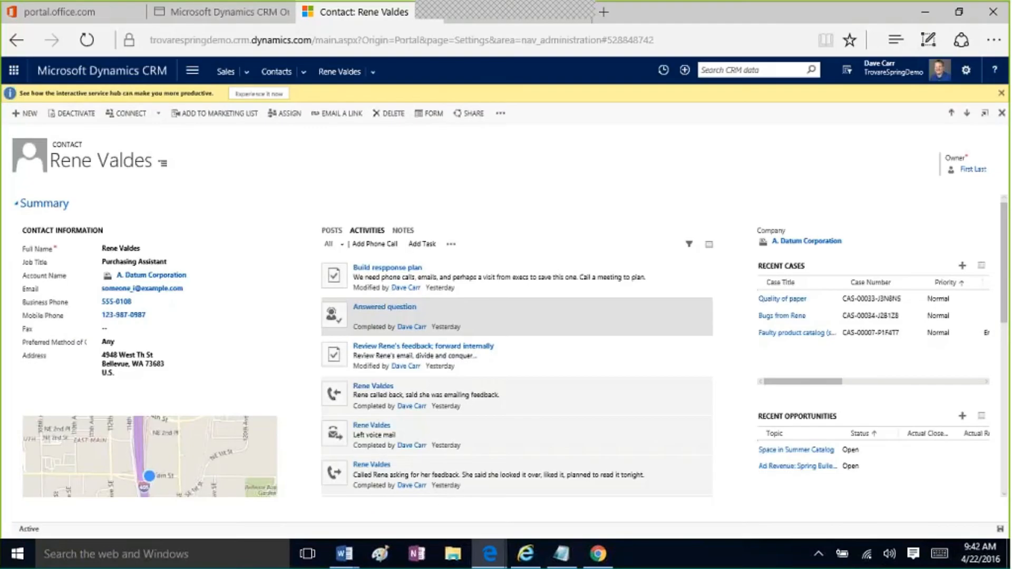
{"action": "left_click", "coordinate": [500, 113]}
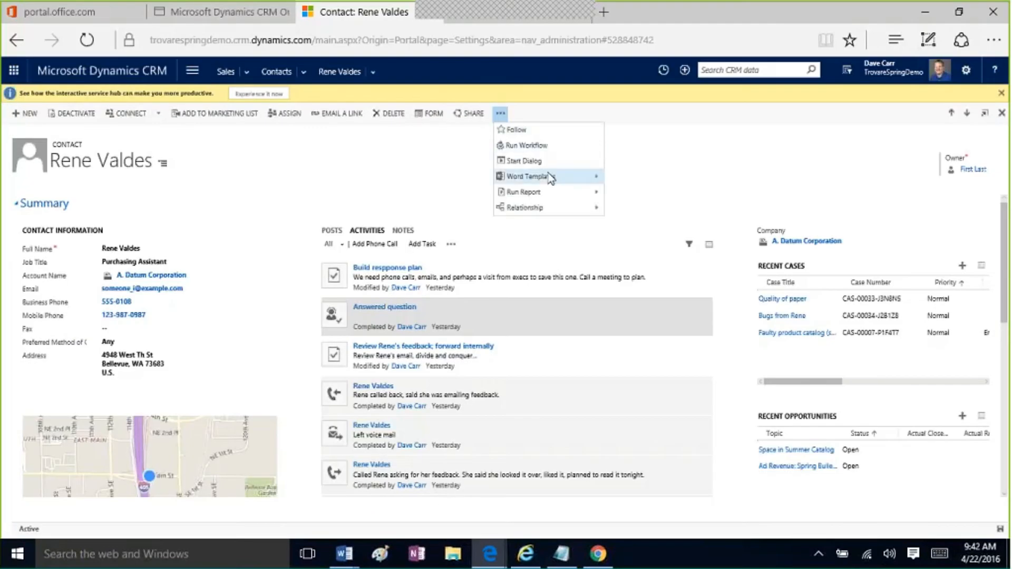
{"action": "mouse_move", "coordinate": [551, 180]}
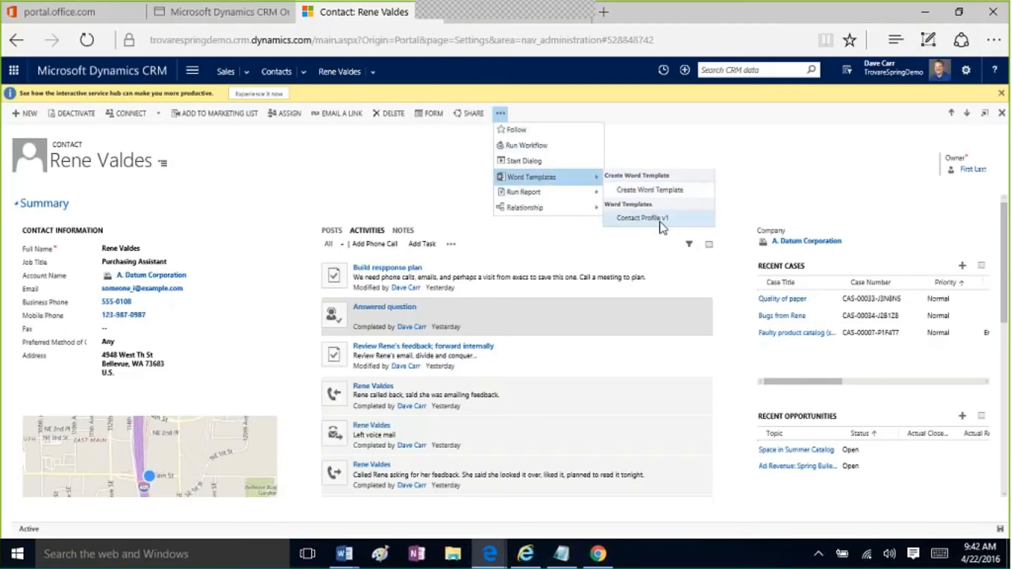
{"action": "left_click", "coordinate": [341, 182]}
- Open the Document Templates list in the CRM settings and review the available templates
{"action": "left_click", "coordinate": [208, 75]}
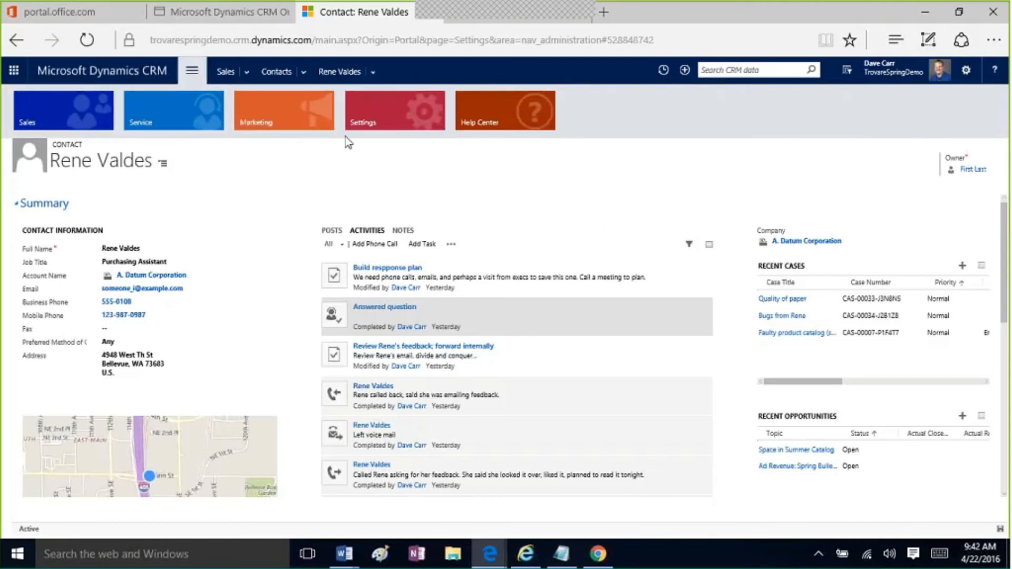
{"action": "left_click", "coordinate": [374, 118]}
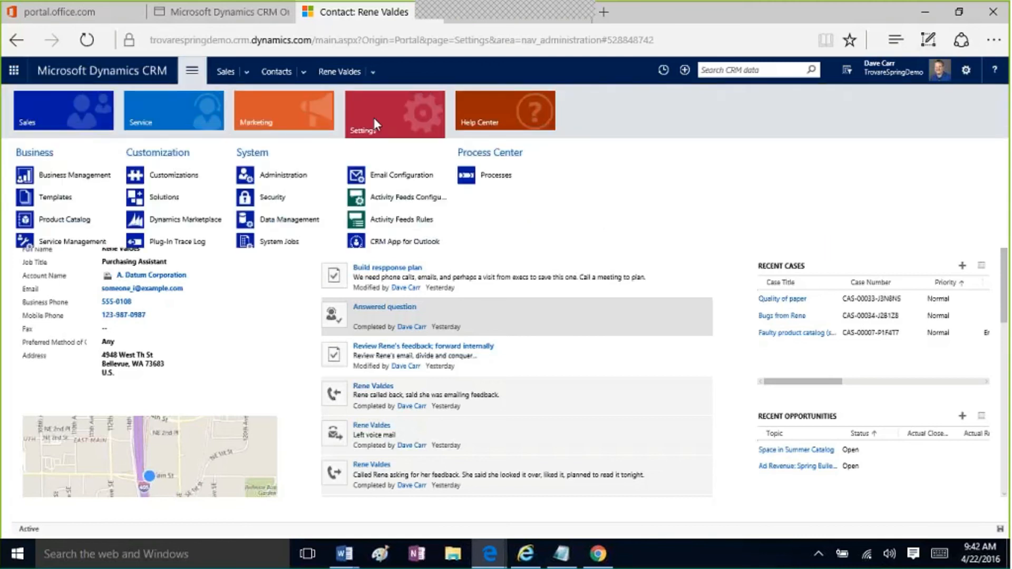
{"action": "left_click", "coordinate": [69, 191]}
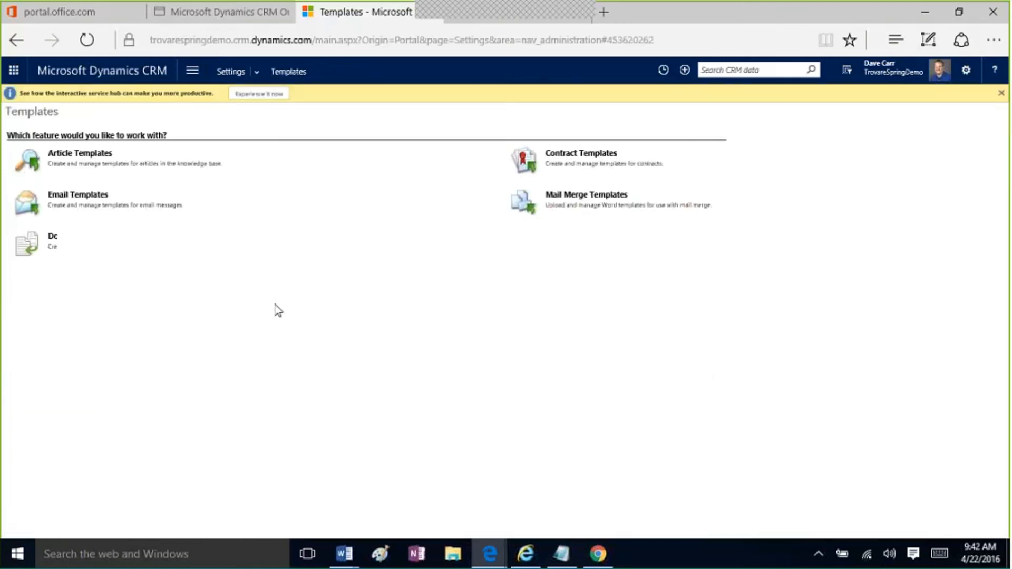
{"action": "left_click", "coordinate": [118, 243]}
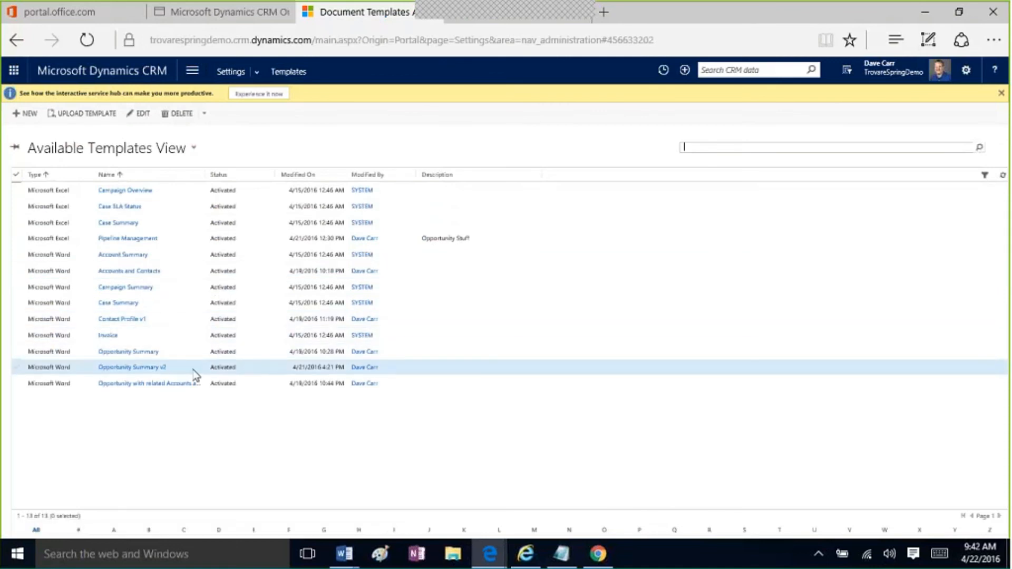
- Check the Word templates offered for the "Ad Revenue: Spring Bulletin" opportunity, and return to the Opportunity Summary v3 document in Word
{"action": "left_click", "coordinate": [196, 74]}
{"action": "left_click", "coordinate": [96, 115]}
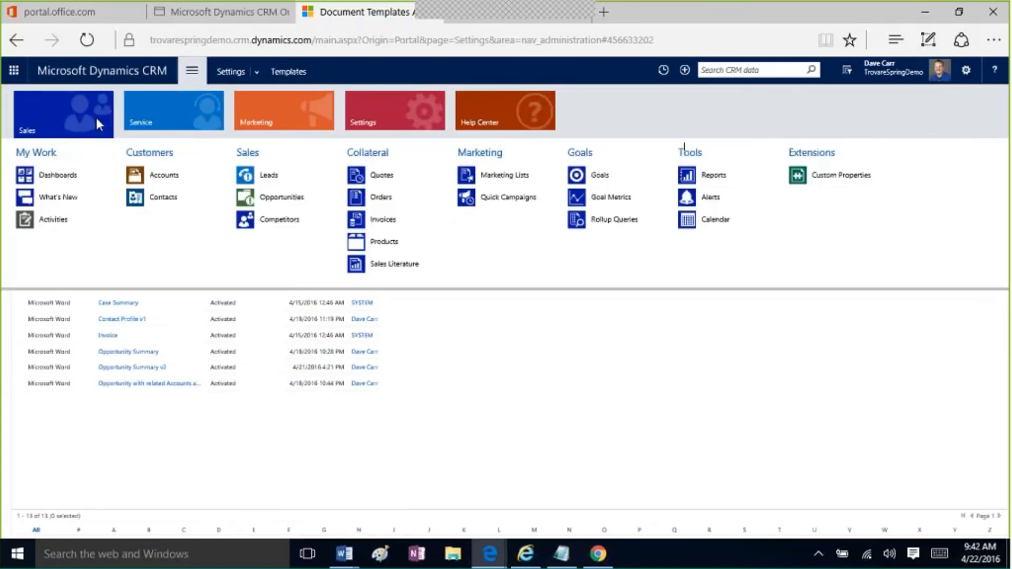
{"action": "left_click", "coordinate": [284, 197]}
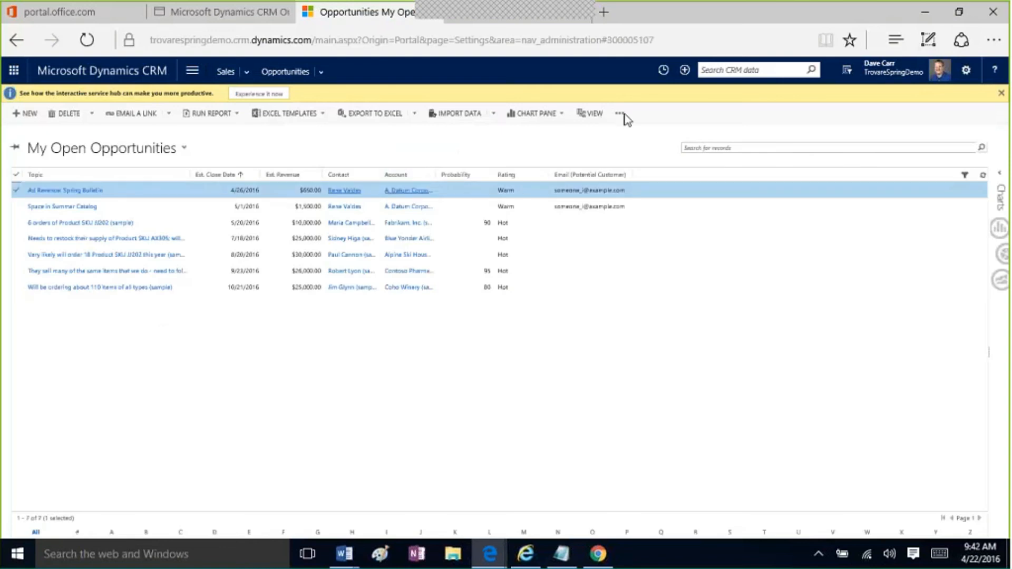
{"action": "left_click", "coordinate": [537, 113]}
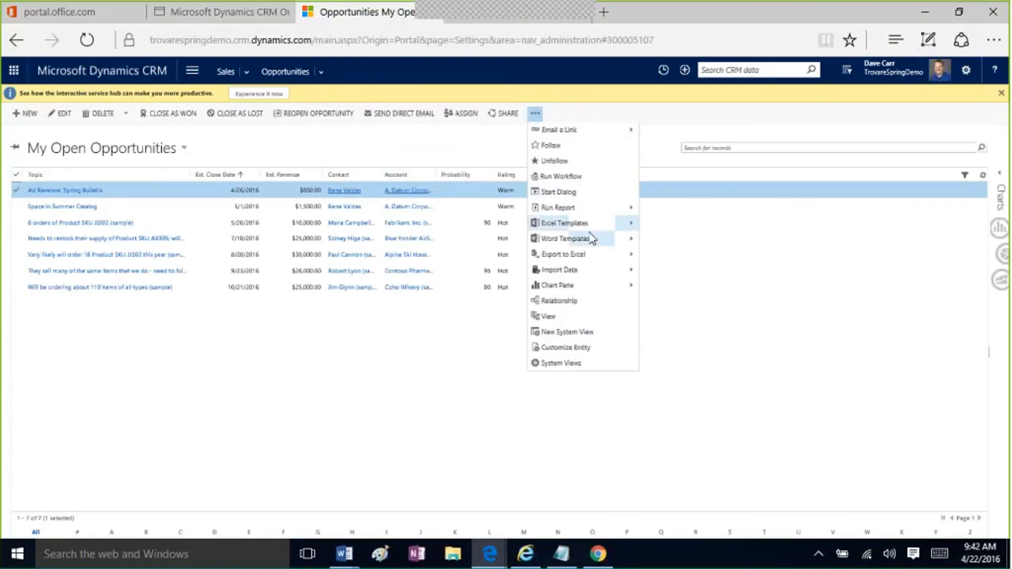
{"action": "mouse_move", "coordinate": [593, 241]}
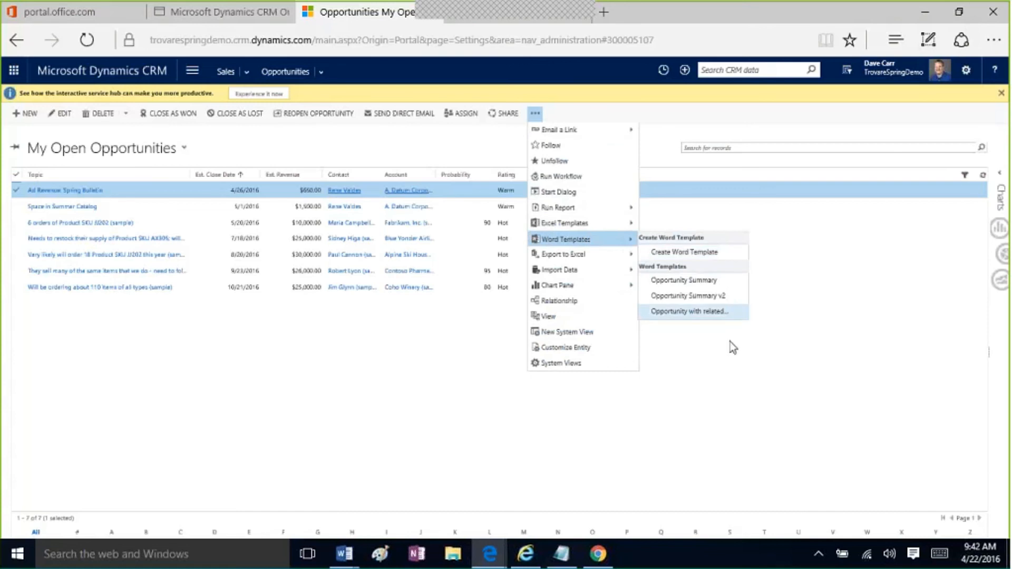
{"action": "left_click", "coordinate": [695, 377]}
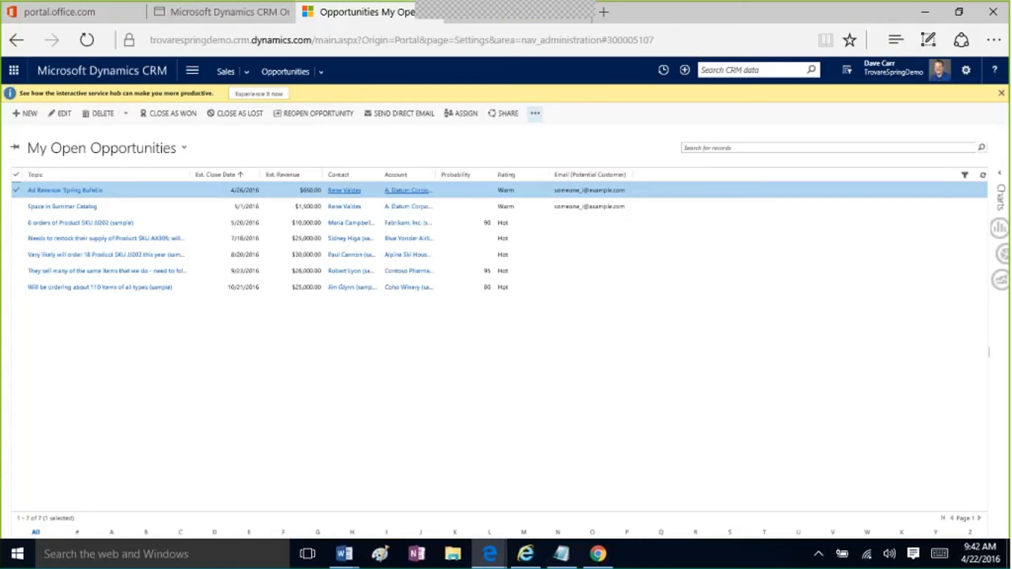
{"action": "mouse_move", "coordinate": [344, 554]}
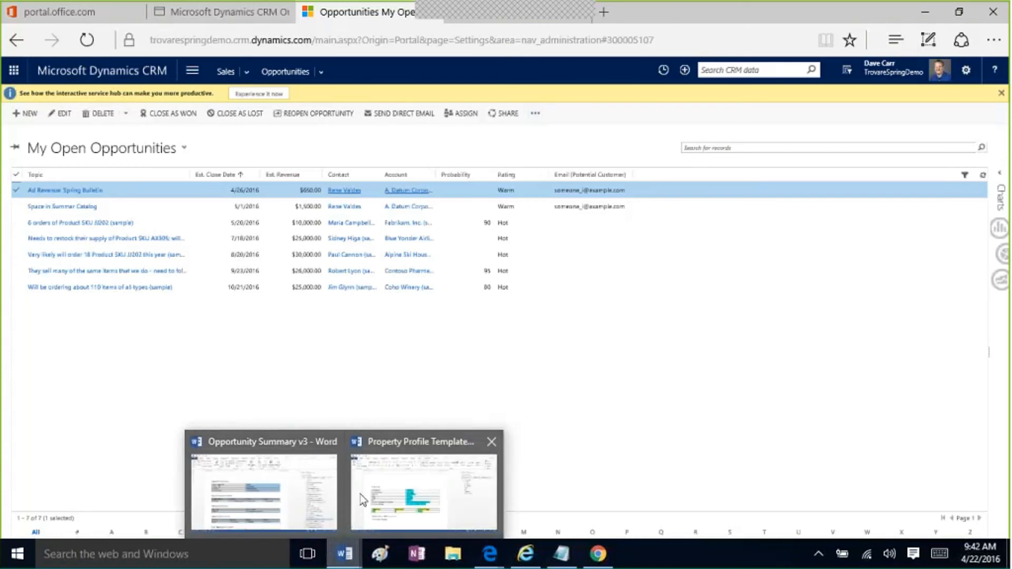
{"action": "left_click", "coordinate": [290, 501]}
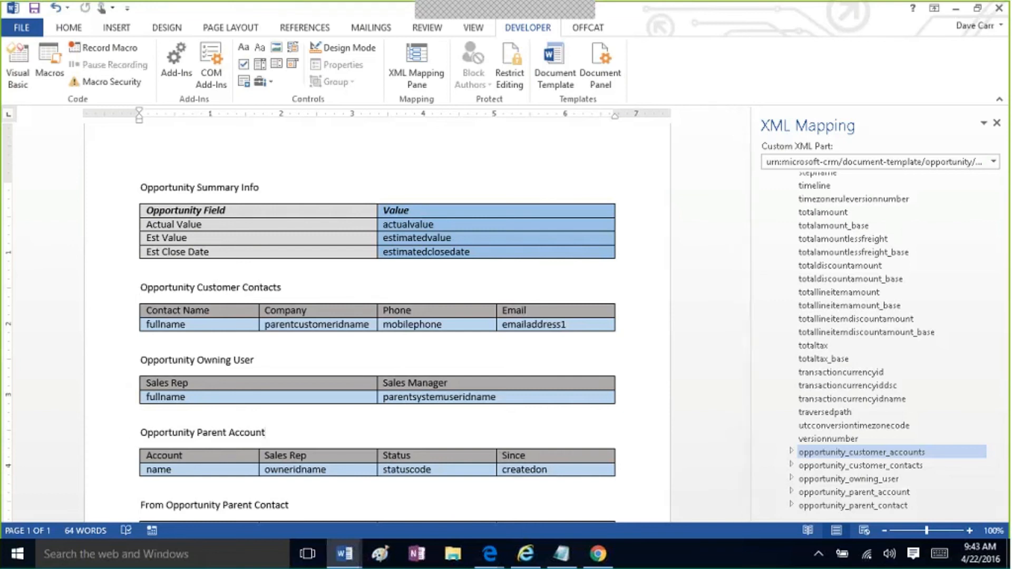
- Switch to the "Attach Contact Summary Word Doc to Contact" process in Dynamics CRM and deactivate it for editing
{"action": "mouse_move", "coordinate": [492, 560]}
{"action": "mouse_move", "coordinate": [549, 527]}
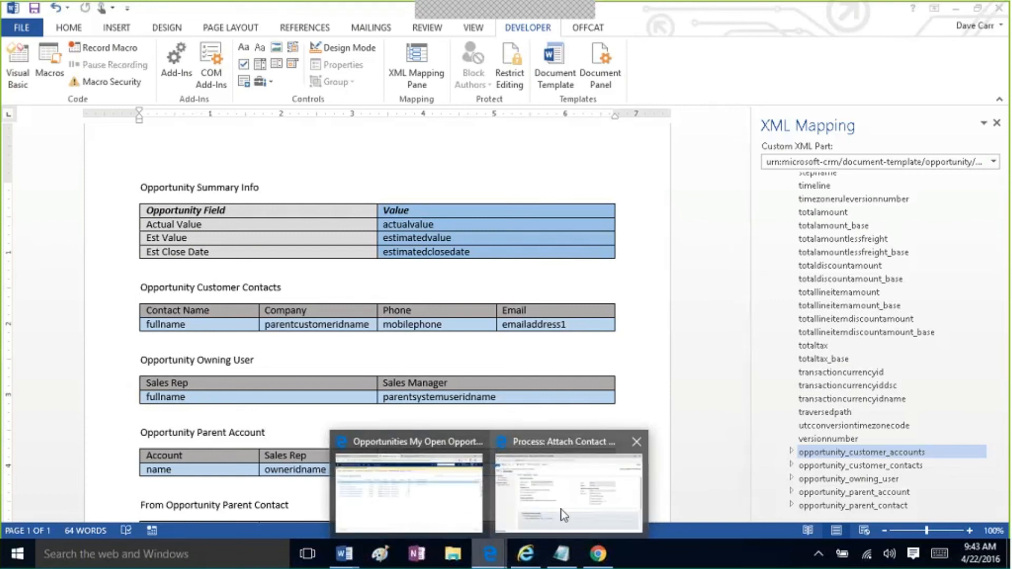
{"action": "left_click", "coordinate": [564, 515]}
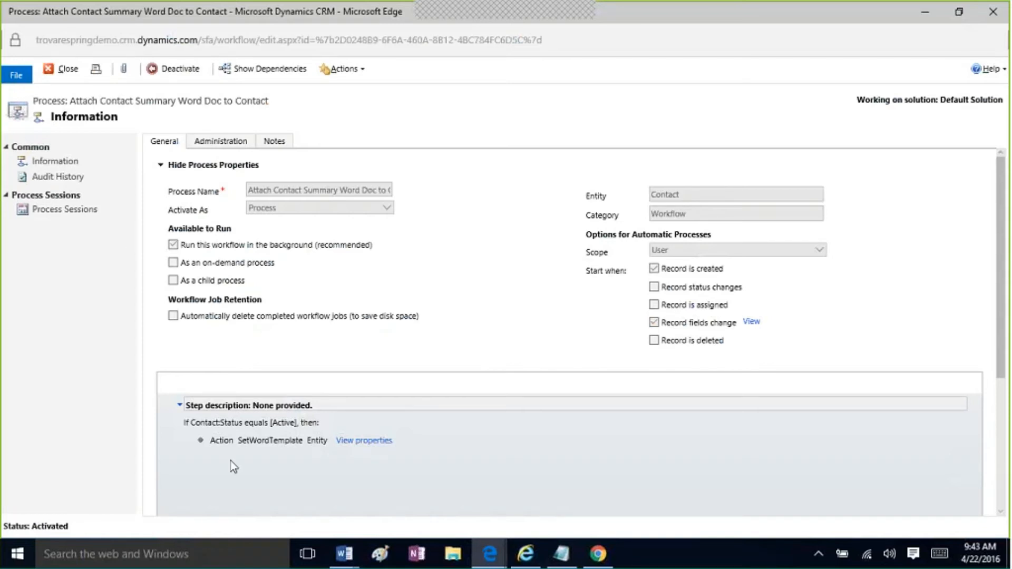
{"action": "left_click_drag", "start_coordinate": [1000, 266], "coordinate": [1000, 340]}
{"action": "left_click", "coordinate": [182, 70]}
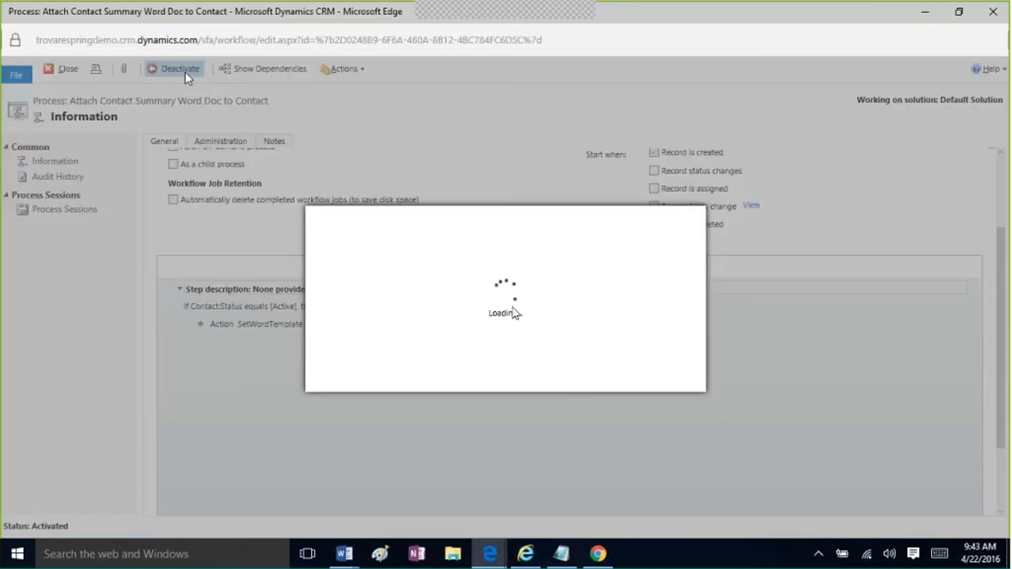
{"action": "left_click", "coordinate": [589, 378]}
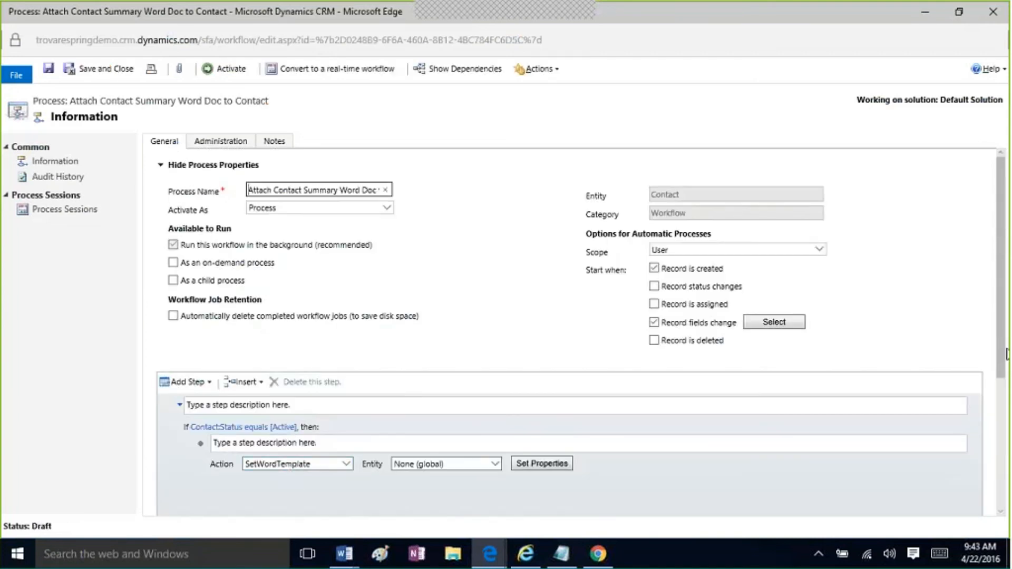
- Add a Perform Action step below the Contact:Status condition, using the SetWordTemplate action with the None (global) entity
{"action": "scroll", "coordinate": [766, 400], "scroll_direction": "down", "scroll_amount": 4}
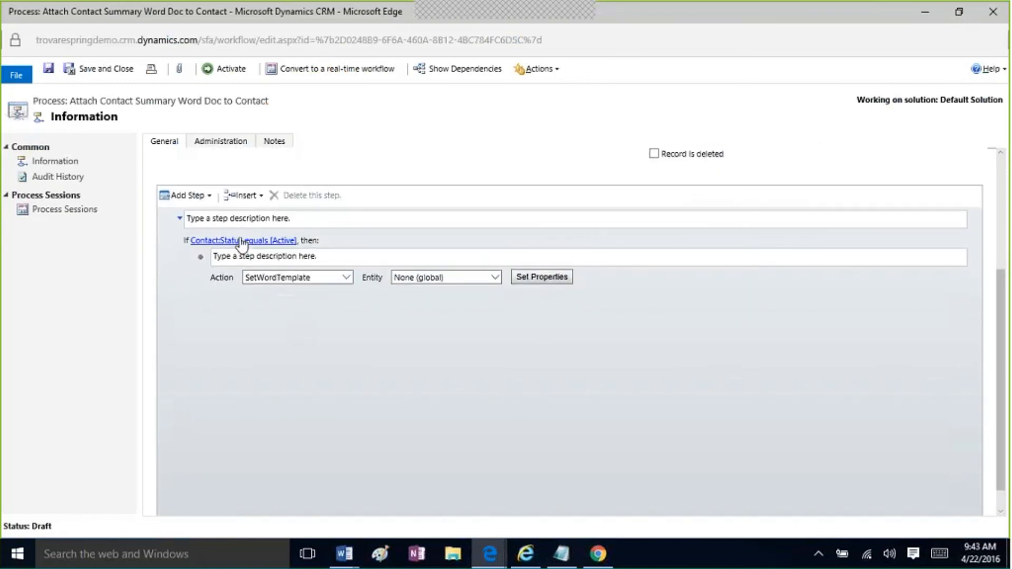
{"action": "left_click", "coordinate": [186, 196]}
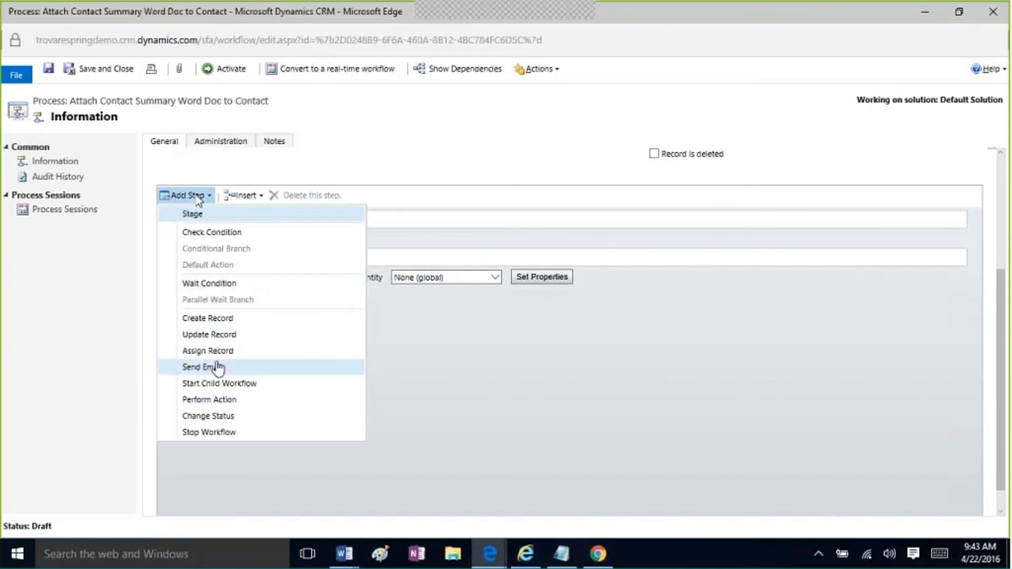
{"action": "left_click", "coordinate": [255, 401]}
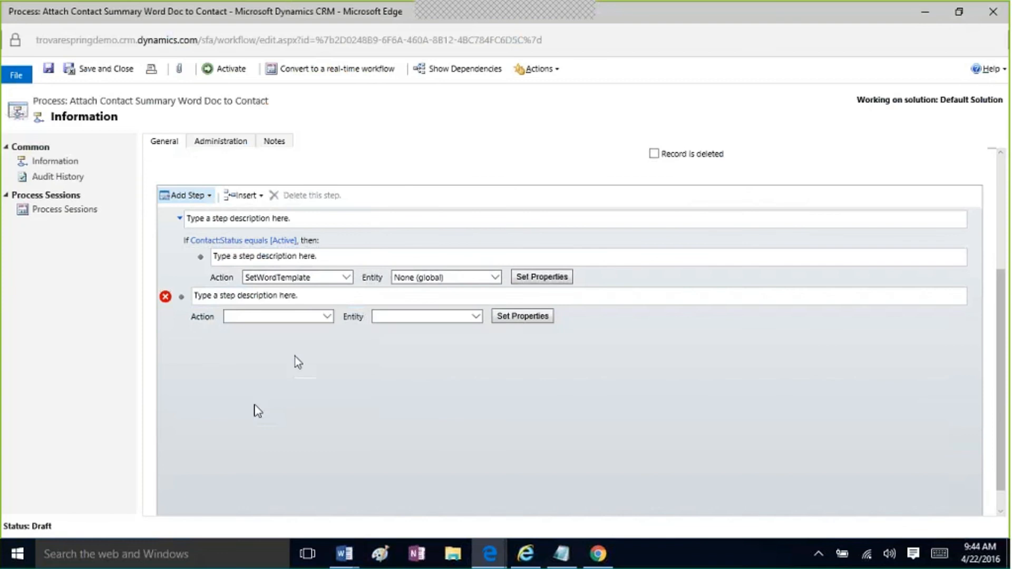
{"action": "left_click", "coordinate": [328, 317]}
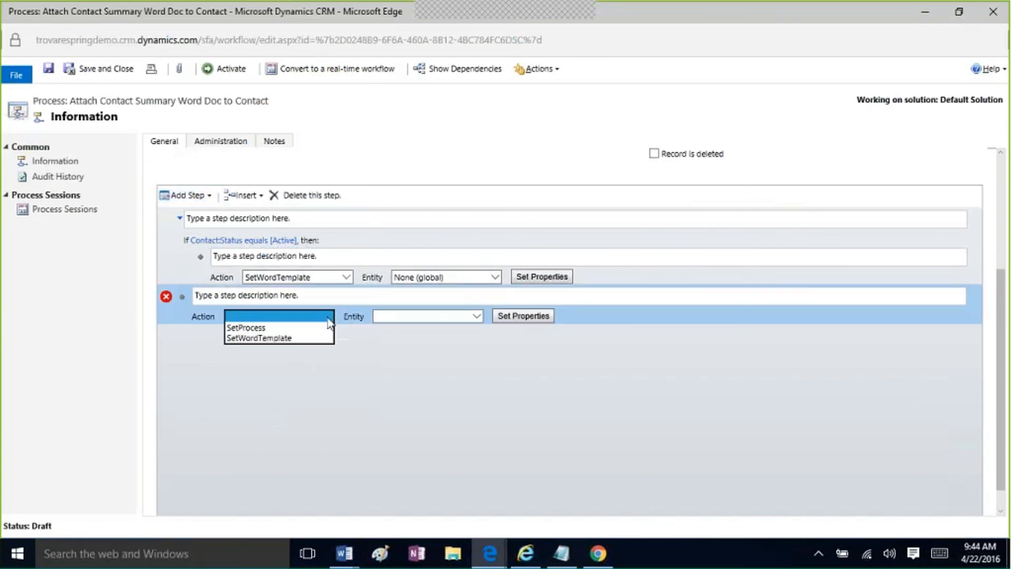
{"action": "left_click", "coordinate": [304, 338]}
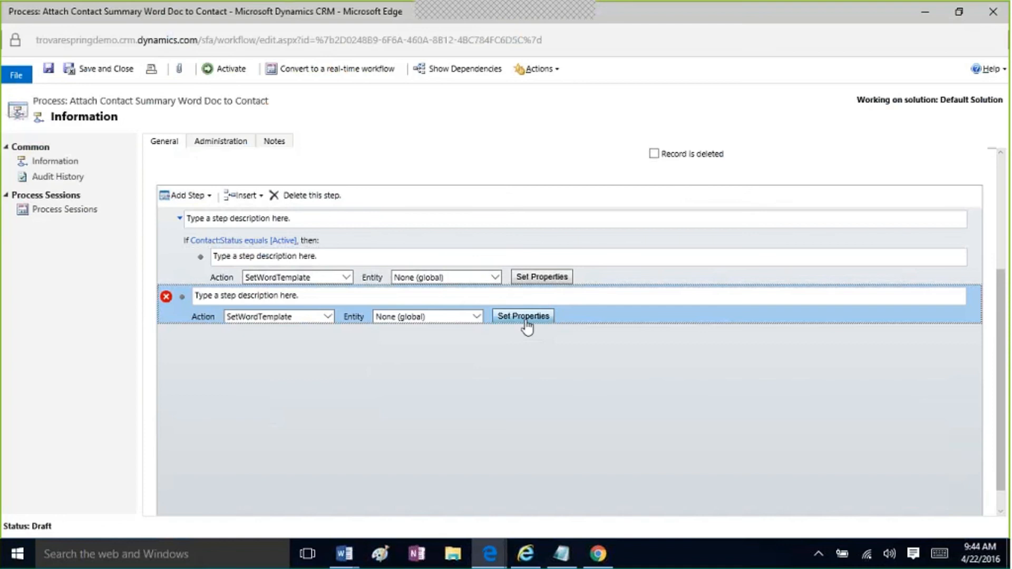
{"action": "left_click", "coordinate": [477, 317]}
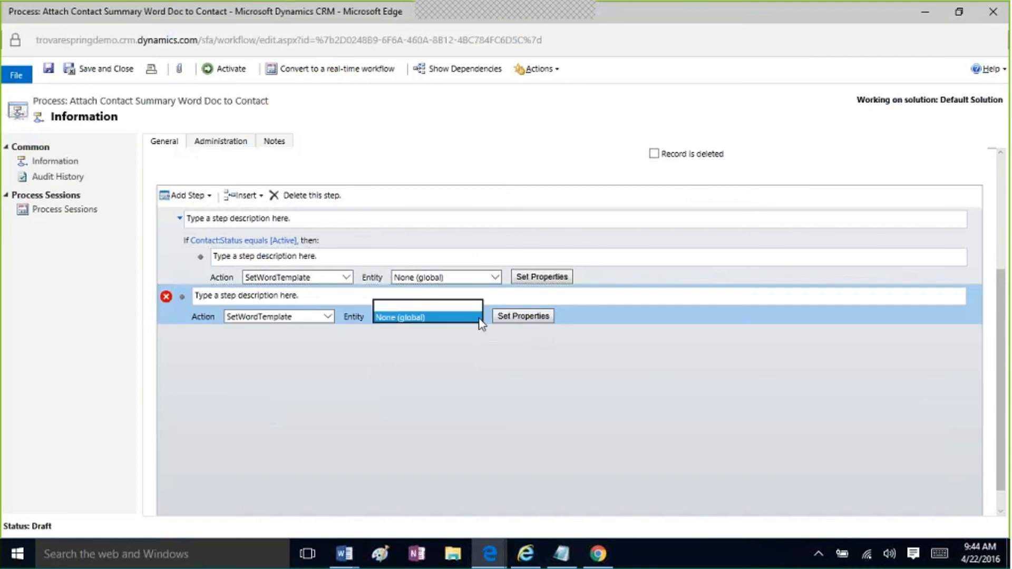
{"action": "left_click", "coordinate": [479, 318]}
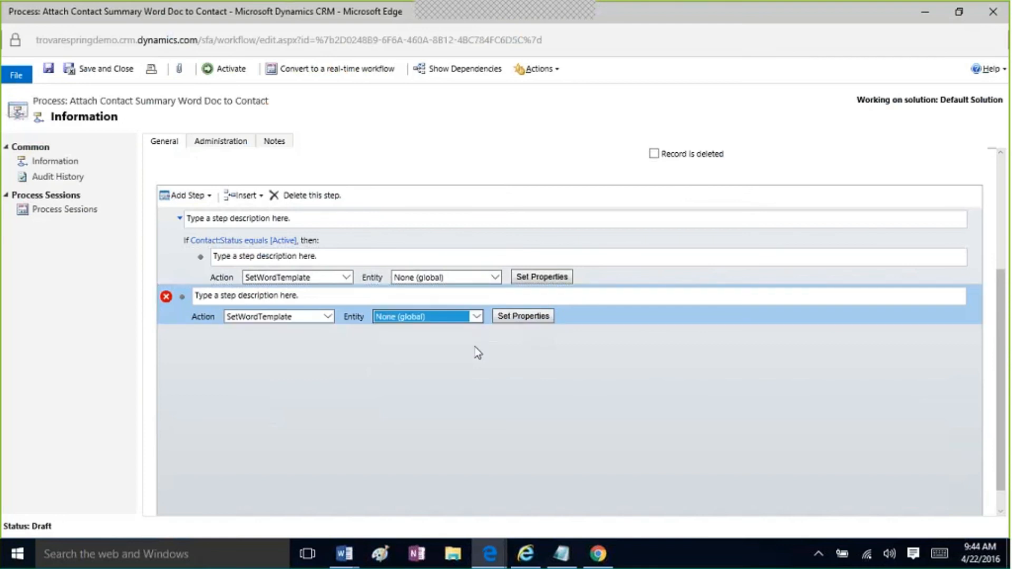
- Open the new action's input properties and set SelectedTemplate to the Accounts and Contacts Word template
{"action": "left_click", "coordinate": [525, 319]}
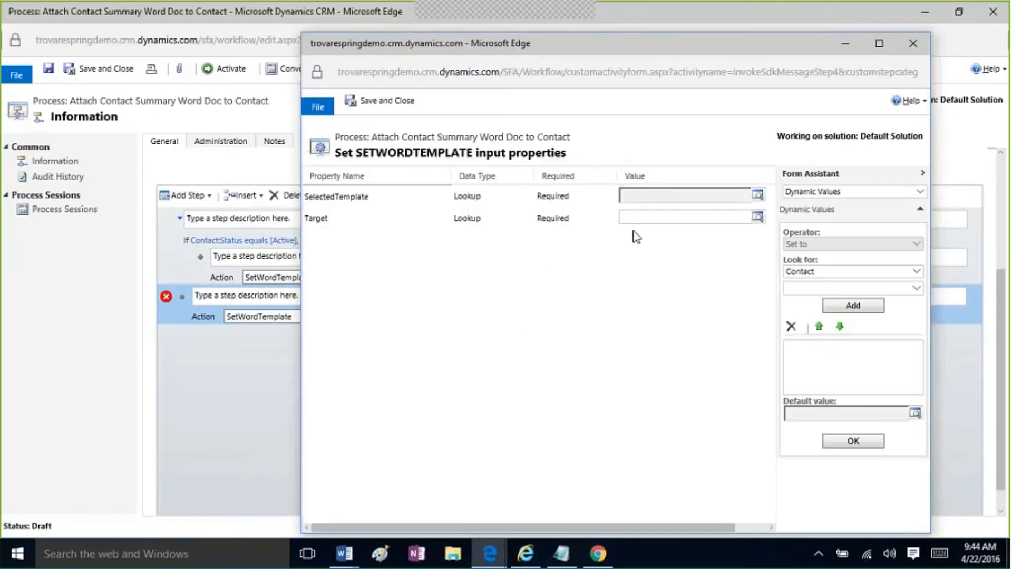
{"action": "left_click", "coordinate": [757, 195]}
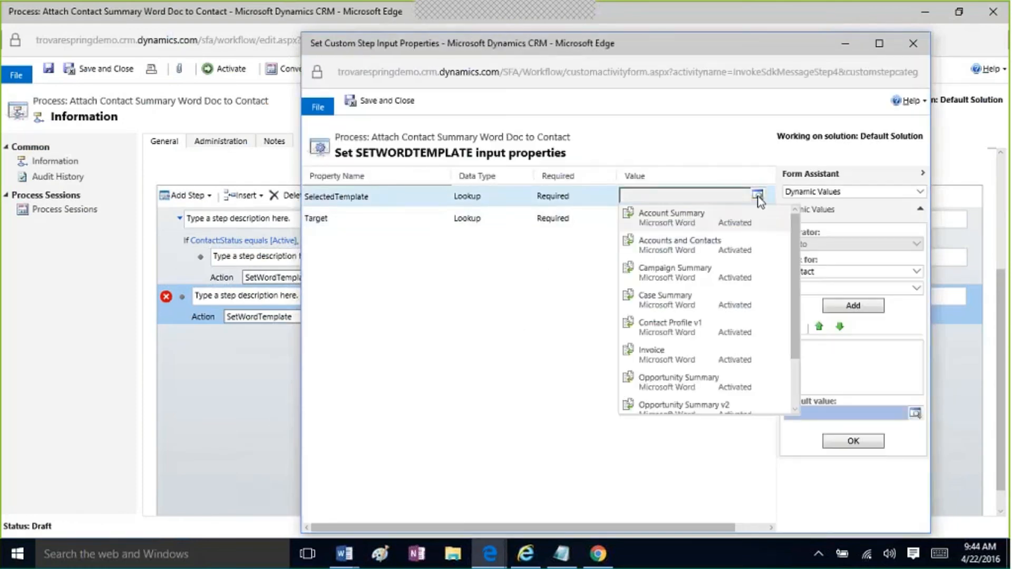
{"action": "left_click", "coordinate": [713, 244]}
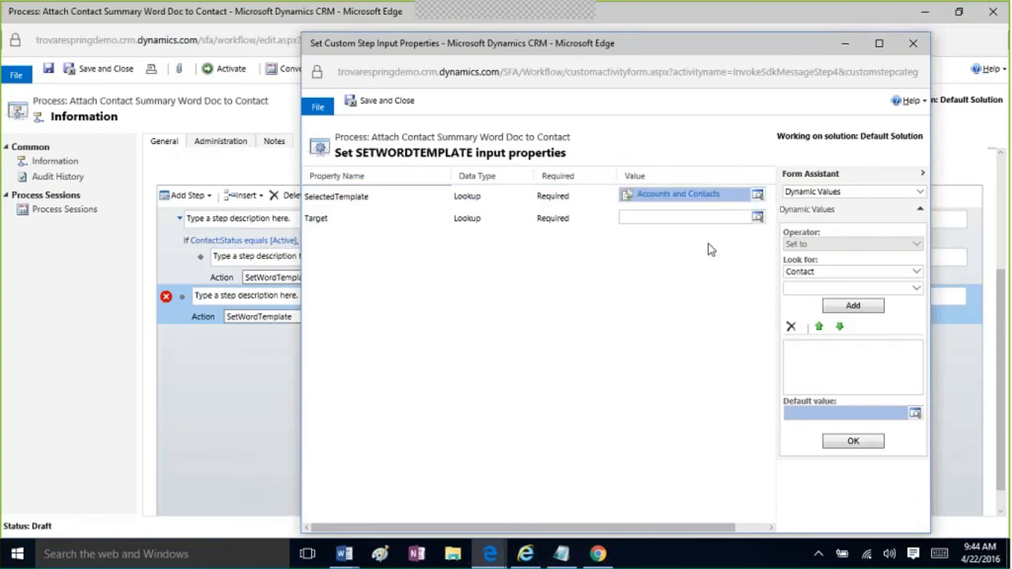
- Set the Target property to the dynamic value Company Name from the Contact entity
{"action": "left_click", "coordinate": [695, 218]}
{"action": "left_click", "coordinate": [757, 217]}
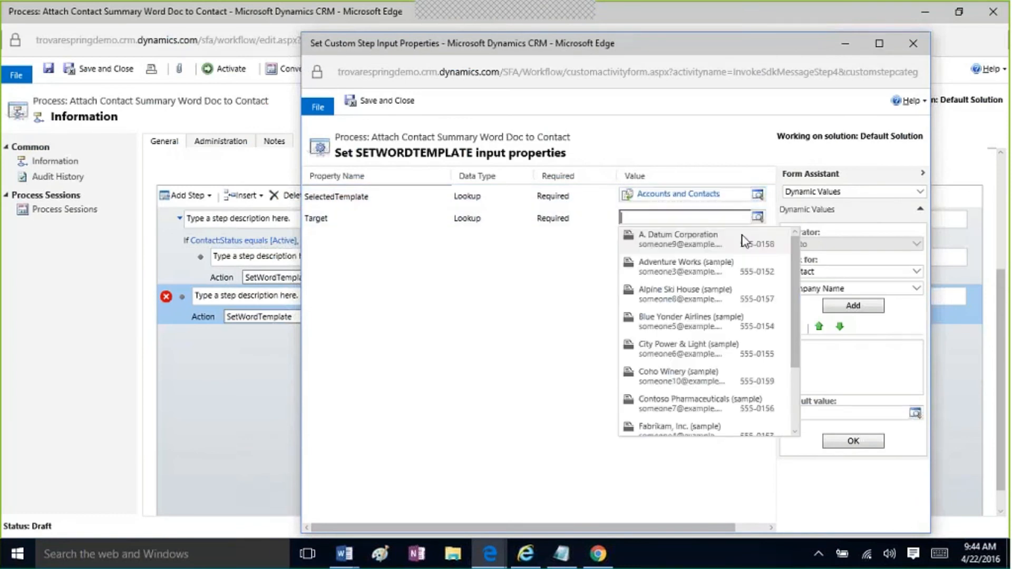
{"action": "left_click", "coordinate": [694, 218]}
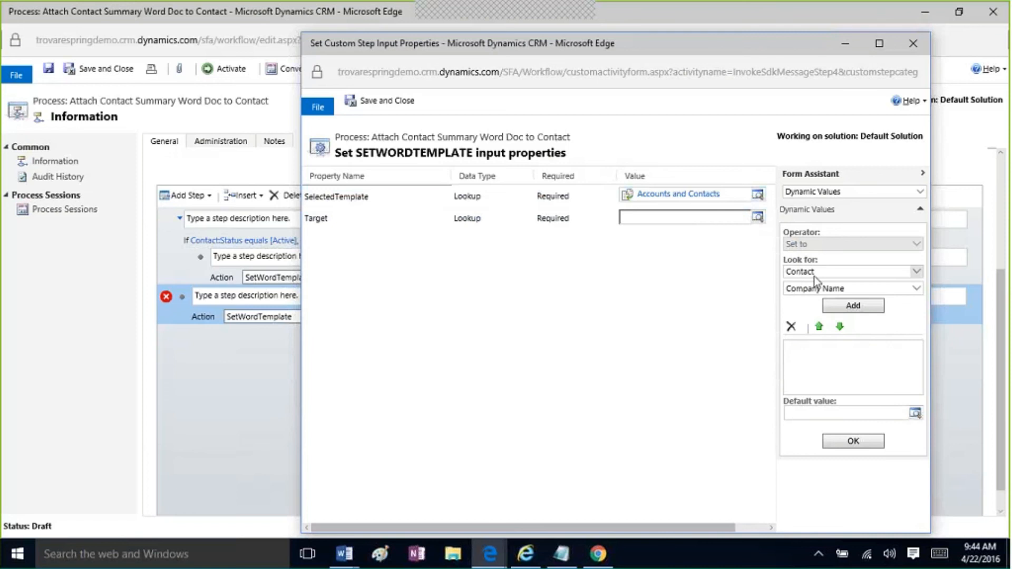
{"action": "left_click", "coordinate": [917, 289]}
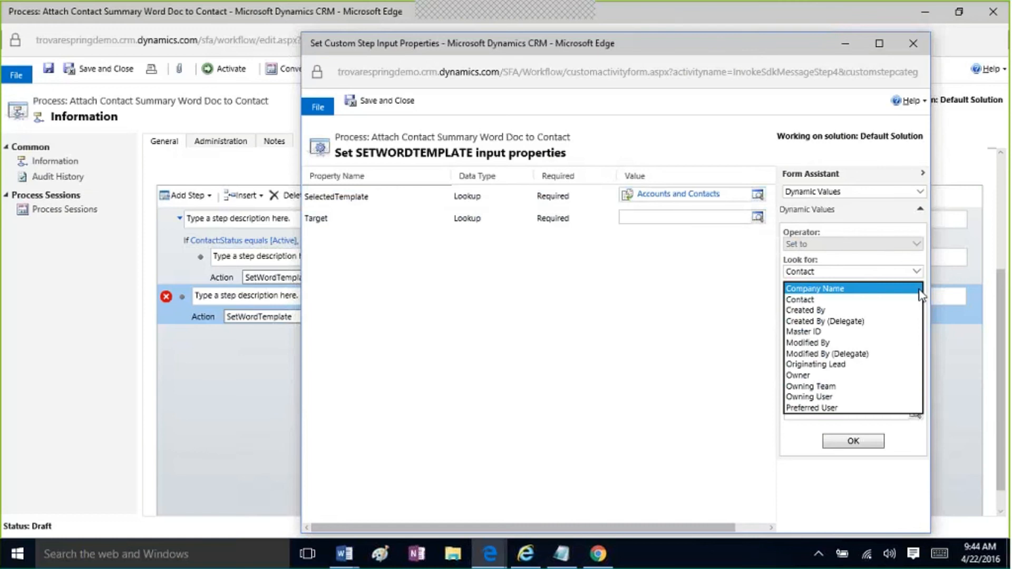
{"action": "left_click", "coordinate": [833, 289]}
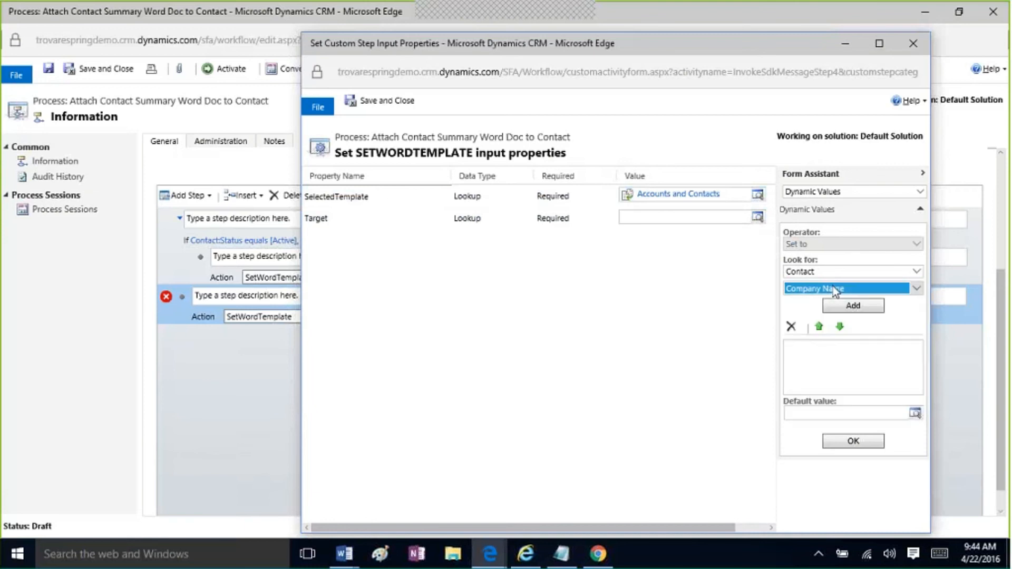
{"action": "left_click", "coordinate": [849, 305]}
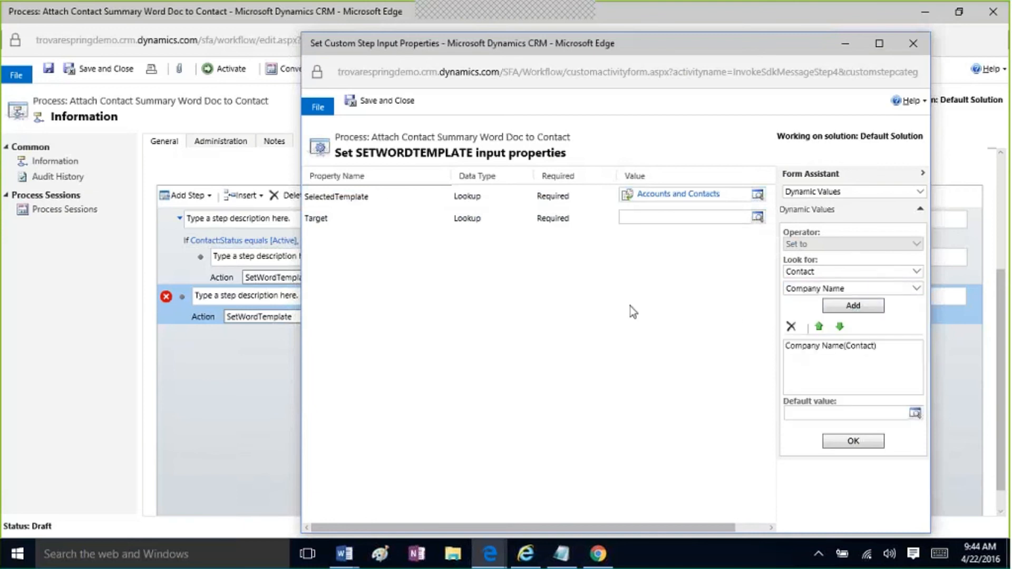
{"action": "left_click", "coordinate": [846, 441]}
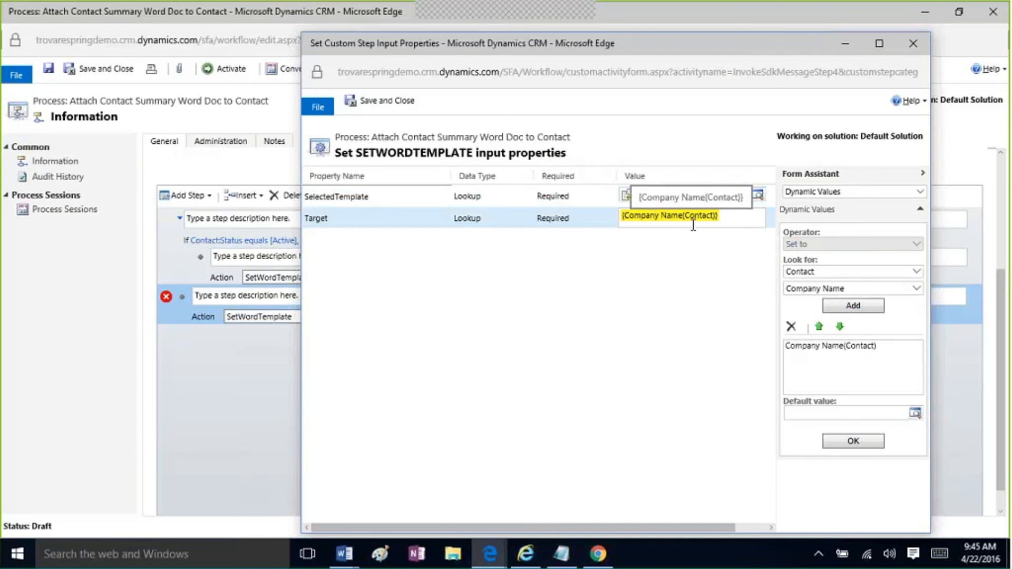
- Save the SetWordTemplate input properties and activate the process
{"action": "left_click", "coordinate": [384, 102]}
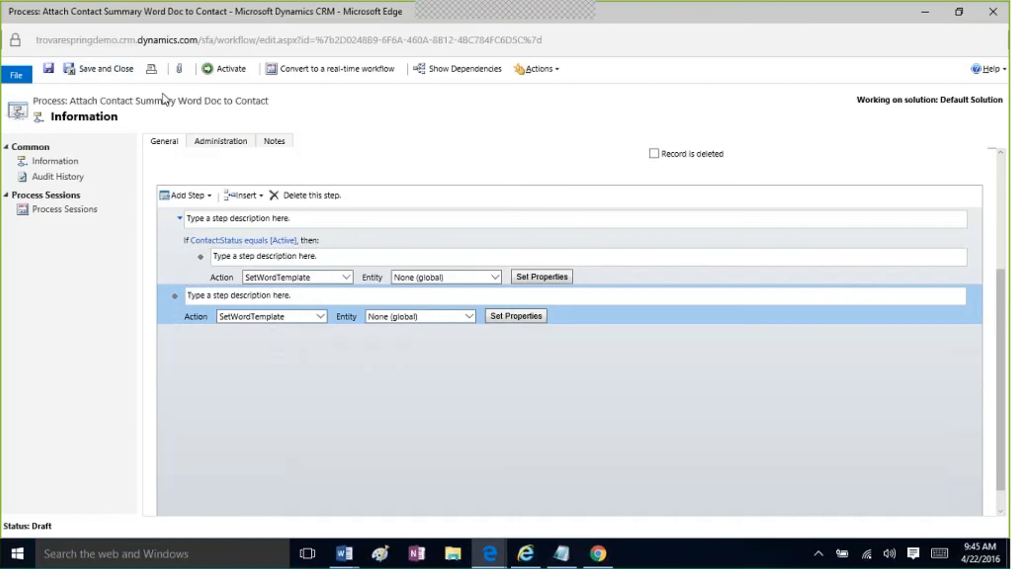
{"action": "left_click", "coordinate": [221, 70]}
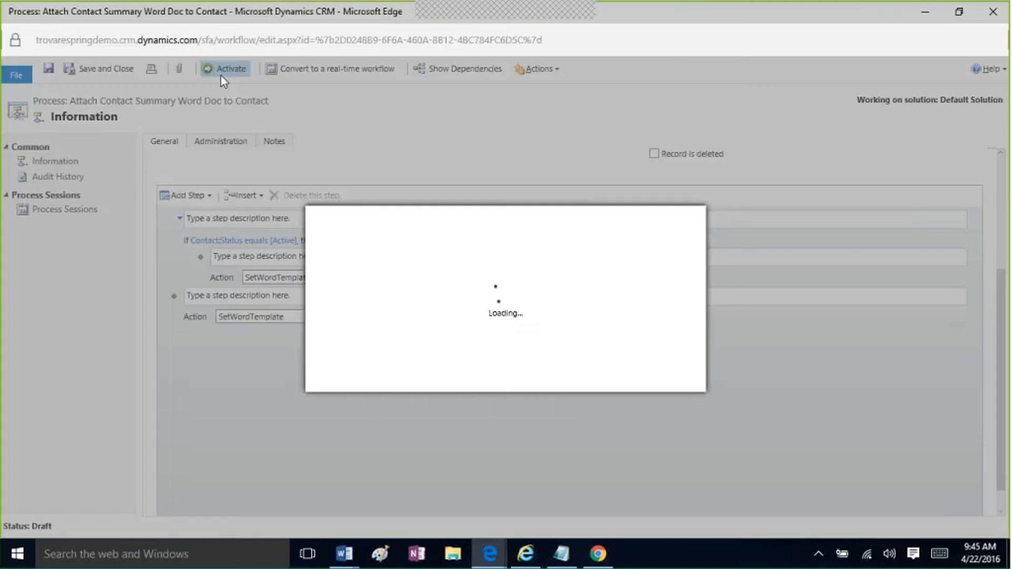
{"action": "left_click", "coordinate": [588, 383]}
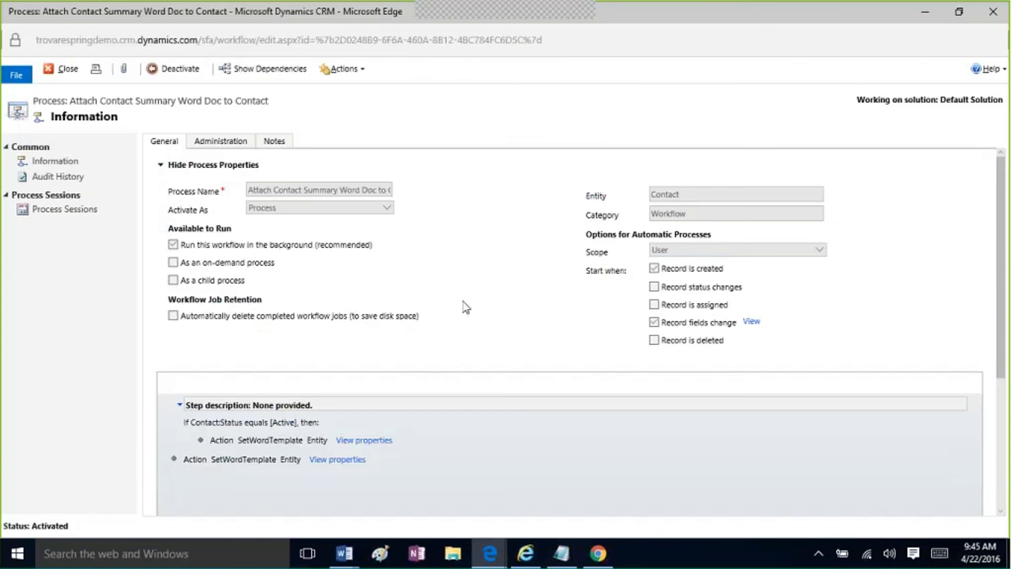
- Review which contact fields the process monitors for changes, leave the selection as is, and close the process
{"action": "left_click", "coordinate": [751, 322]}
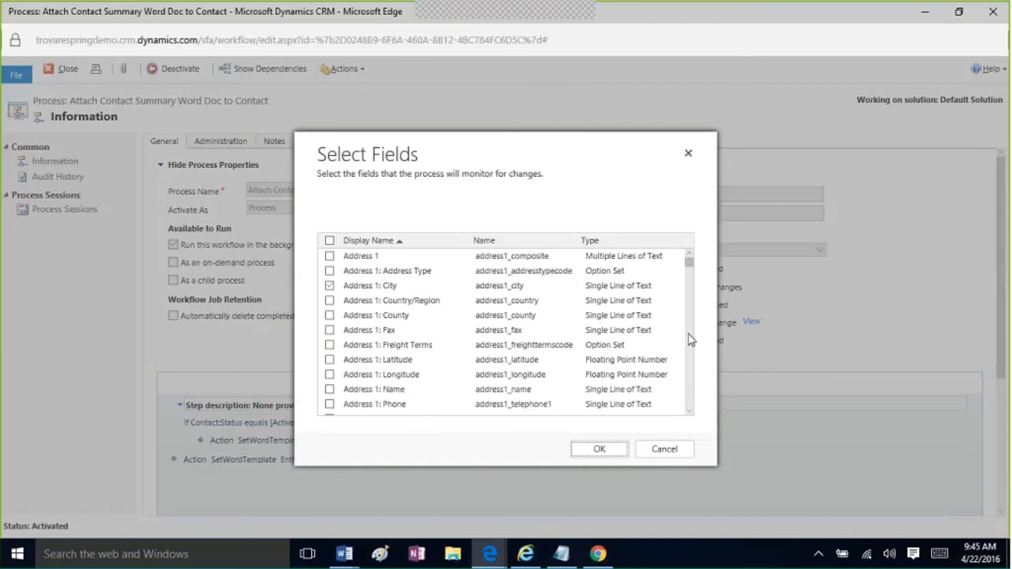
{"action": "scroll", "coordinate": [689, 334], "scroll_direction": "down", "scroll_amount": 3}
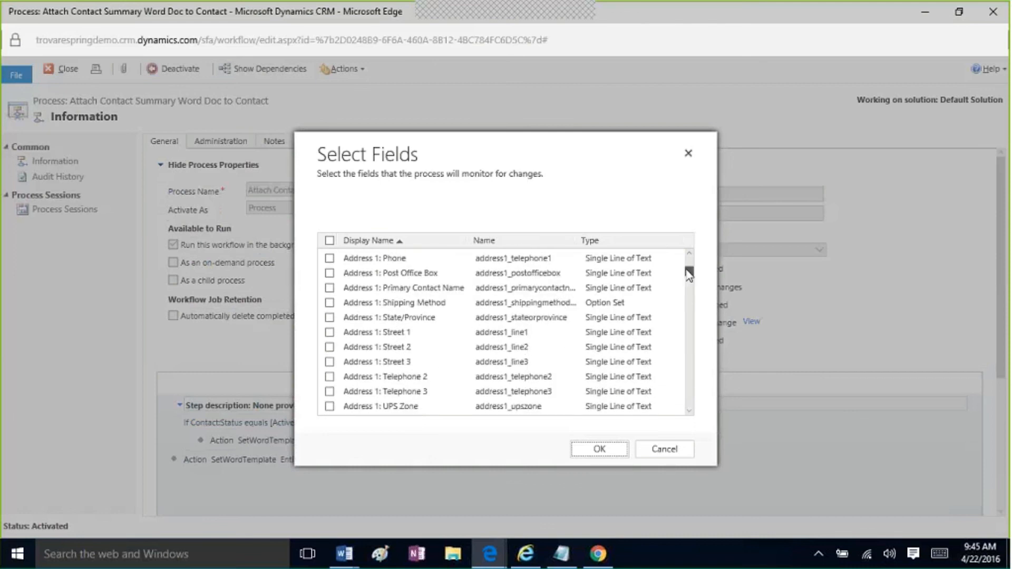
{"action": "left_click_drag", "start_coordinate": [688, 274], "coordinate": [686, 260]}
{"action": "left_click", "coordinate": [459, 287]}
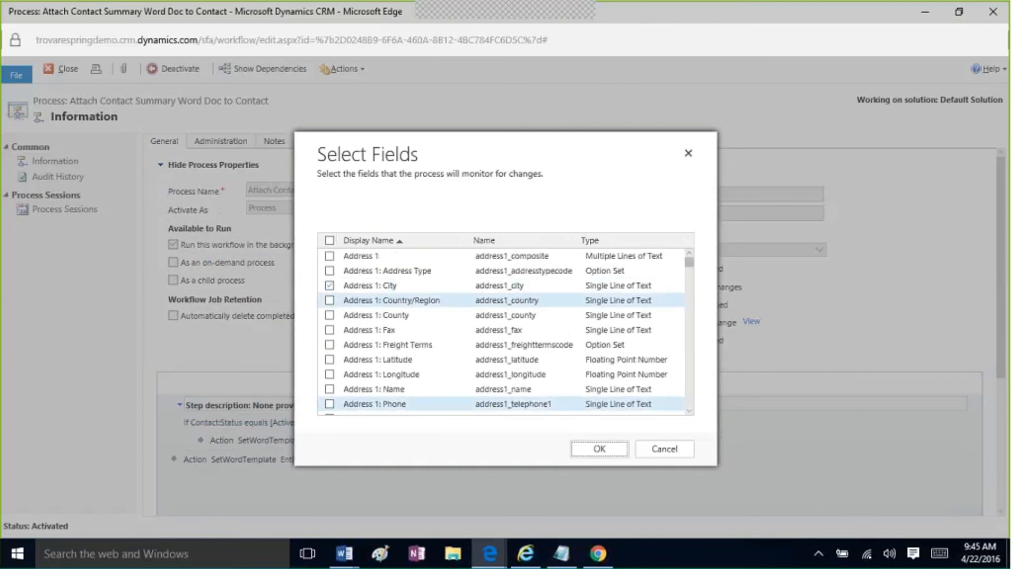
{"action": "left_click", "coordinate": [668, 453]}
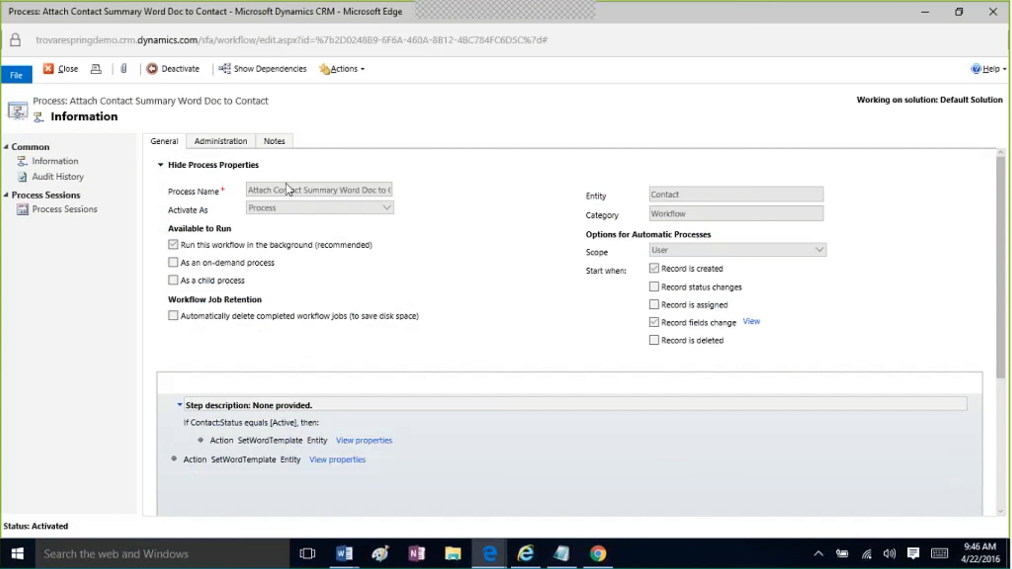
{"action": "left_click", "coordinate": [66, 67]}
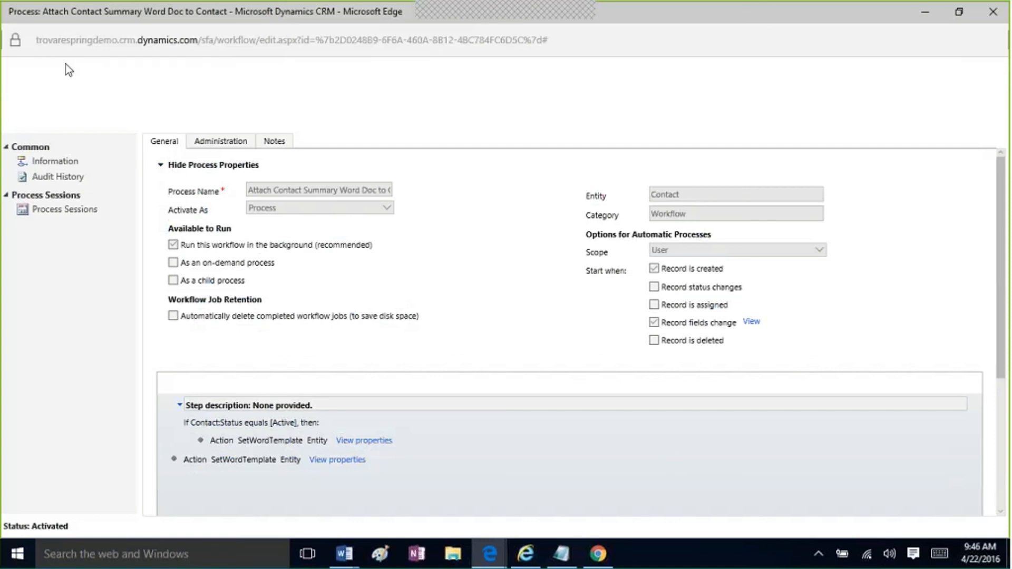
- Return to the main CRM window, go to Contacts, and open the most recently viewed contact record
{"action": "left_click", "coordinate": [489, 554]}
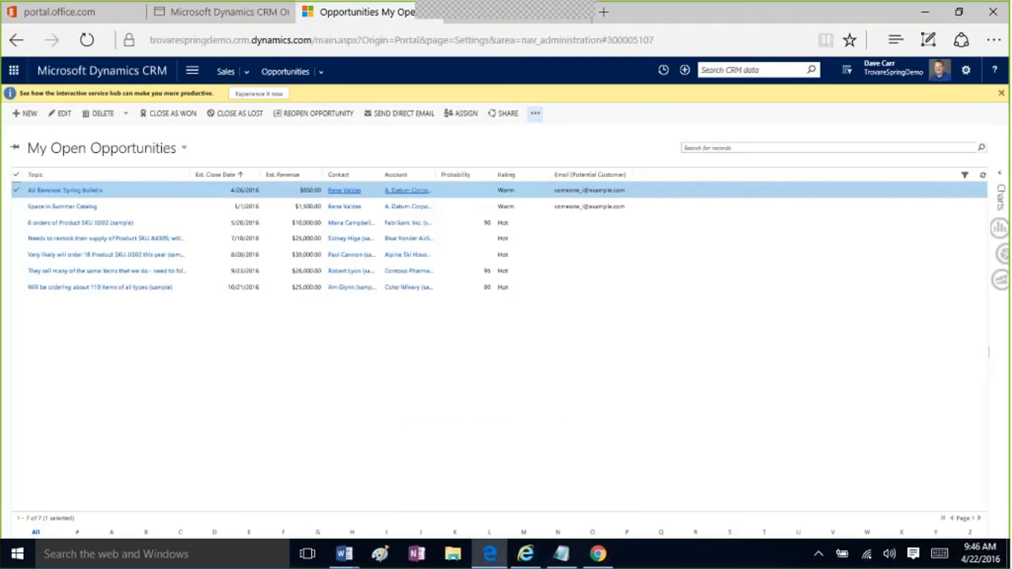
{"action": "left_click", "coordinate": [245, 73]}
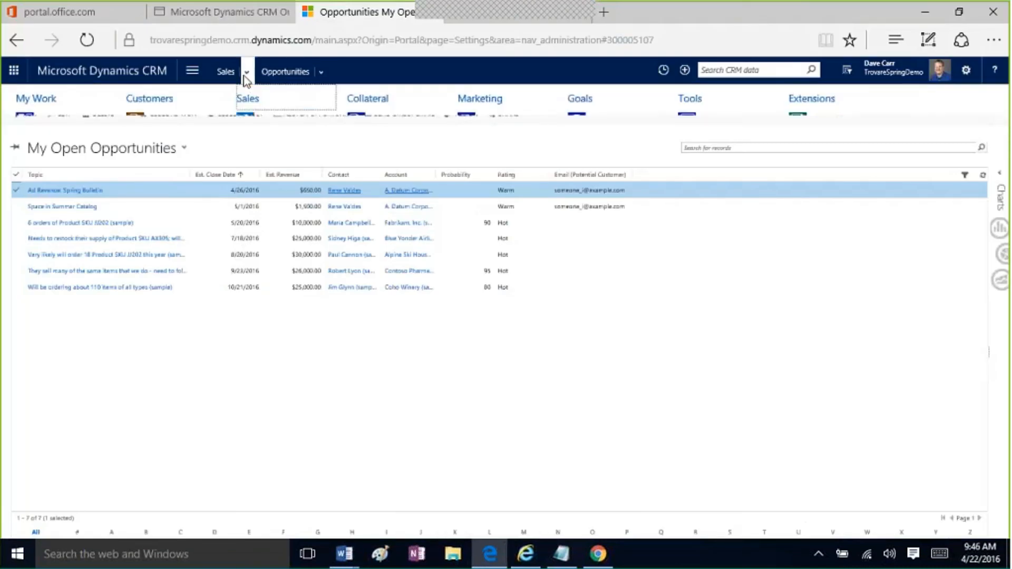
{"action": "left_click", "coordinate": [160, 147]}
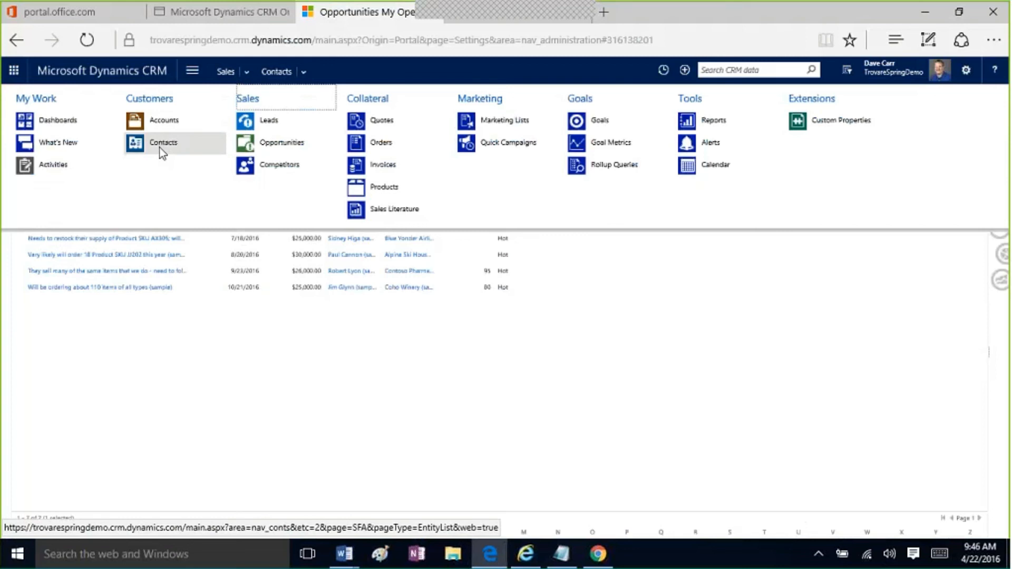
{"action": "left_click", "coordinate": [303, 72]}
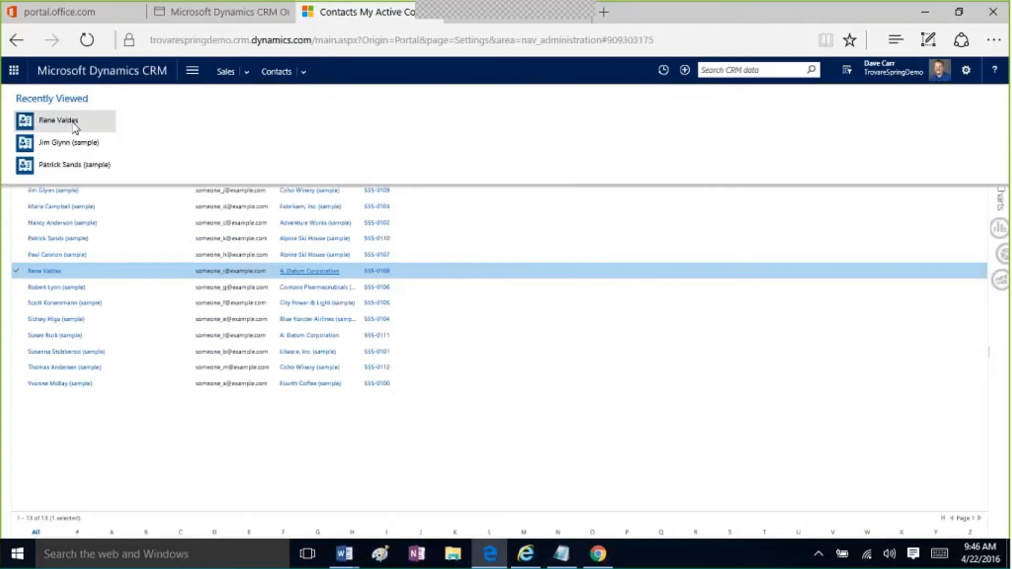
{"action": "left_click", "coordinate": [73, 122]}
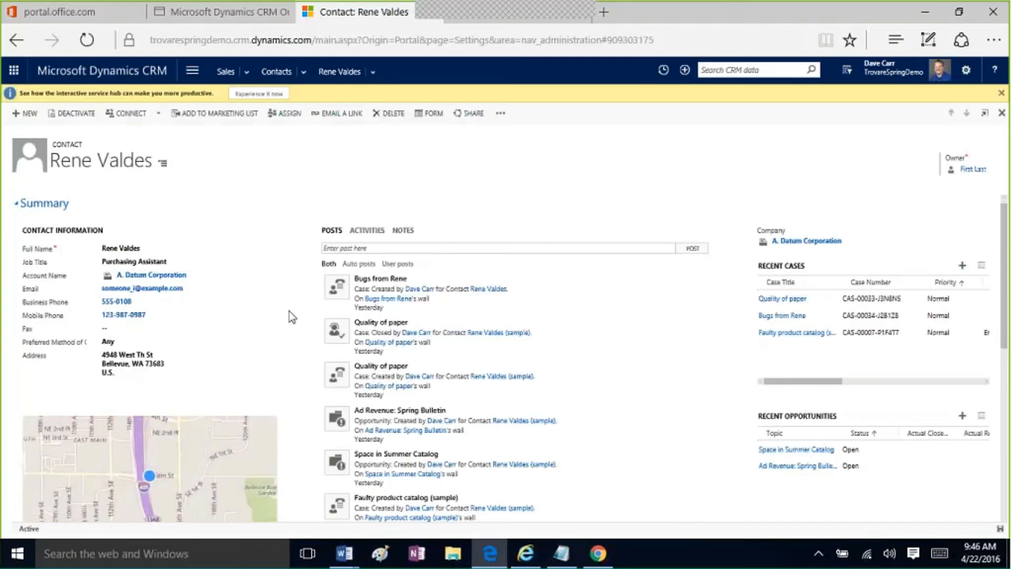
- Change the city in the contact's address to Seattle
{"action": "left_click", "coordinate": [185, 362]}
{"action": "left_click", "coordinate": [422, 395]}
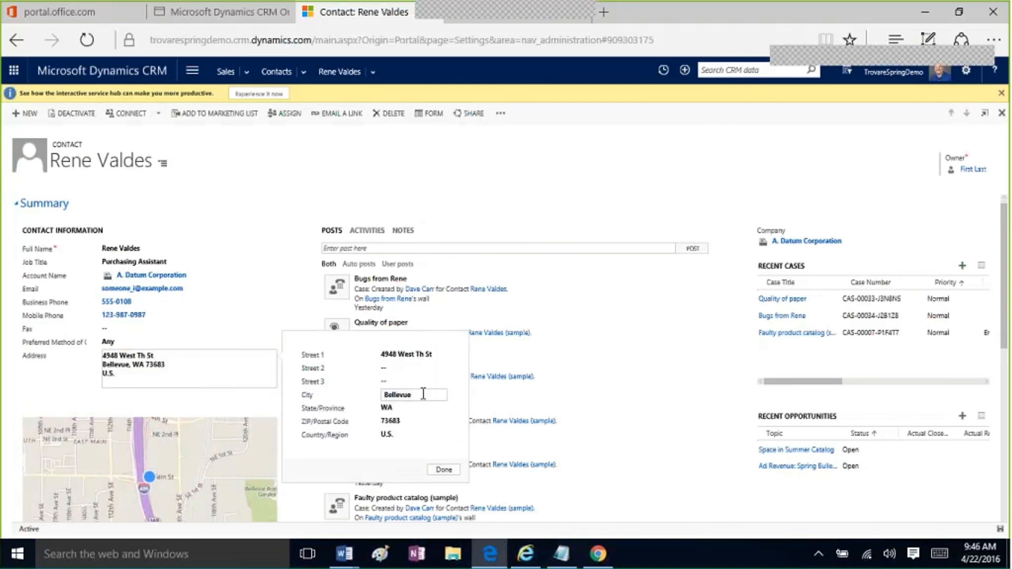
{"action": "type", "text": "Se"}
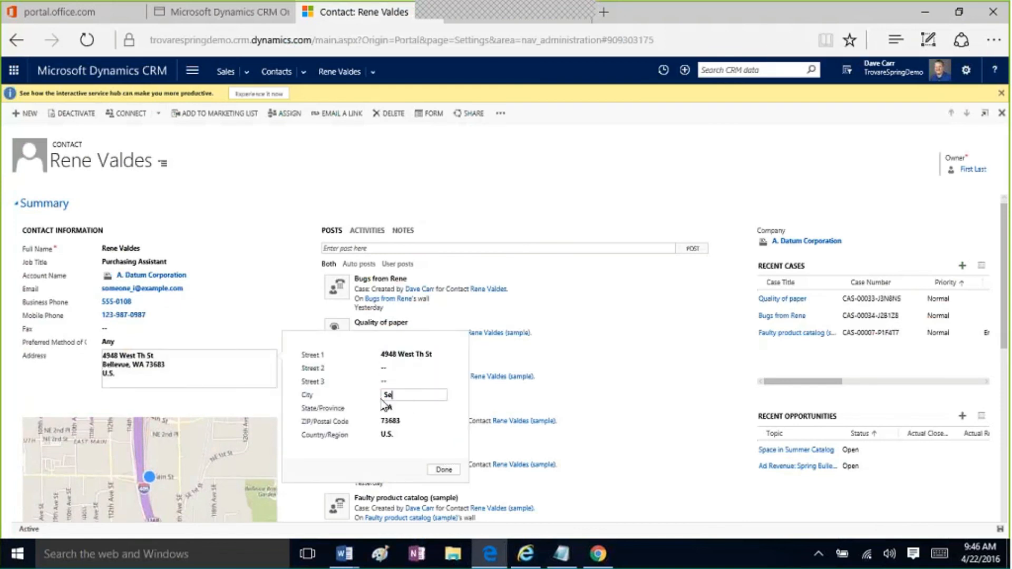
{"action": "type", "text": "attle"}
{"action": "left_click", "coordinate": [444, 470]}
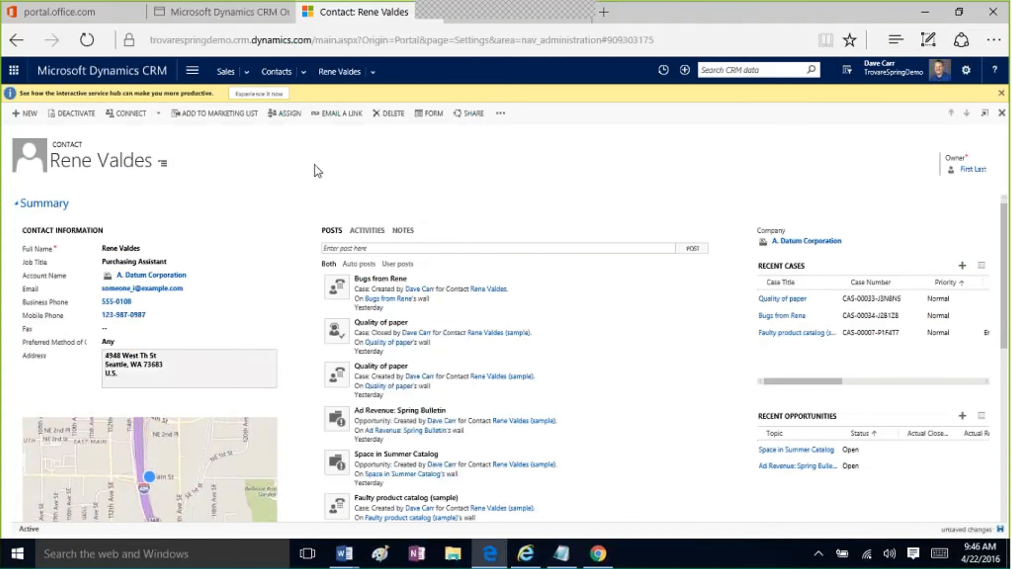
- Open the Templates area in the CRM settings
{"action": "left_click", "coordinate": [194, 71]}
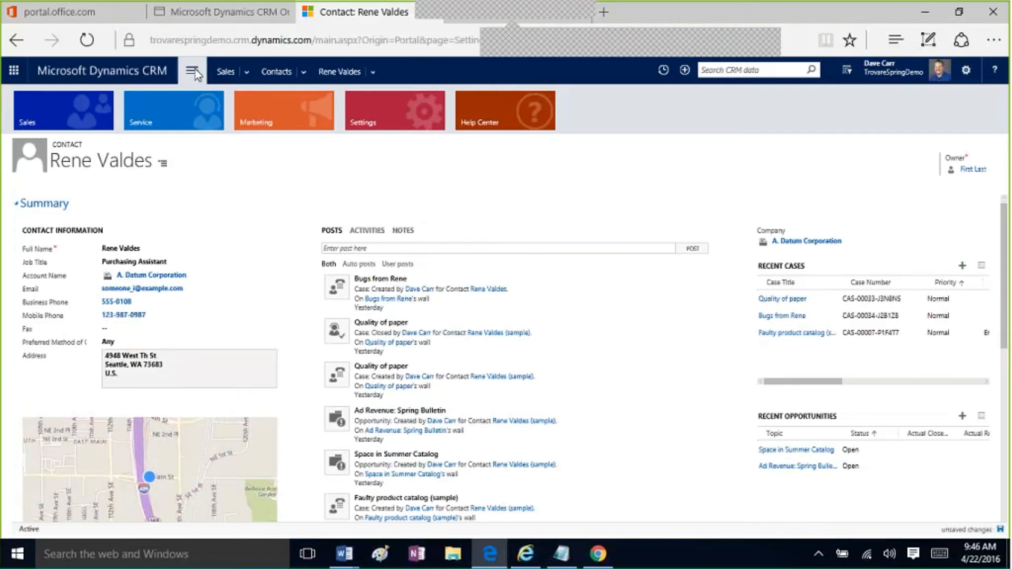
{"action": "left_click", "coordinate": [379, 108]}
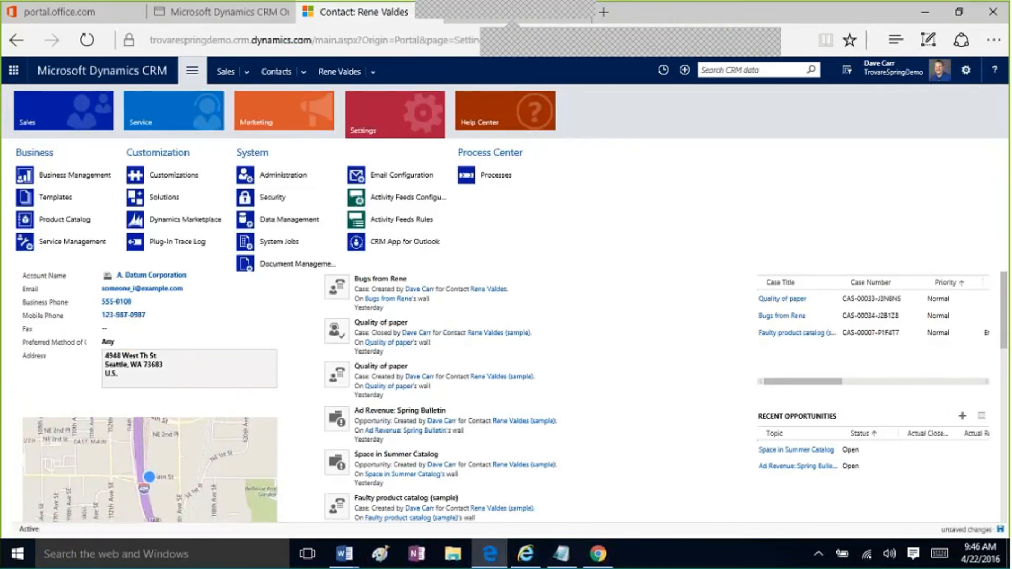
{"action": "left_click", "coordinate": [65, 202]}
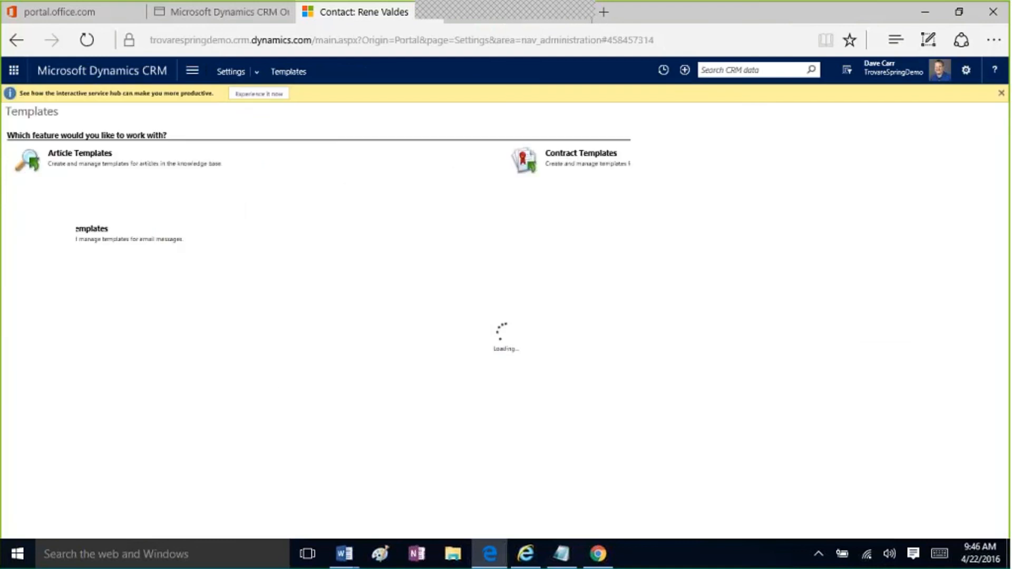
- Upload Property Profile.docx from the Downloads folder as a new document template
{"action": "left_click", "coordinate": [122, 237]}
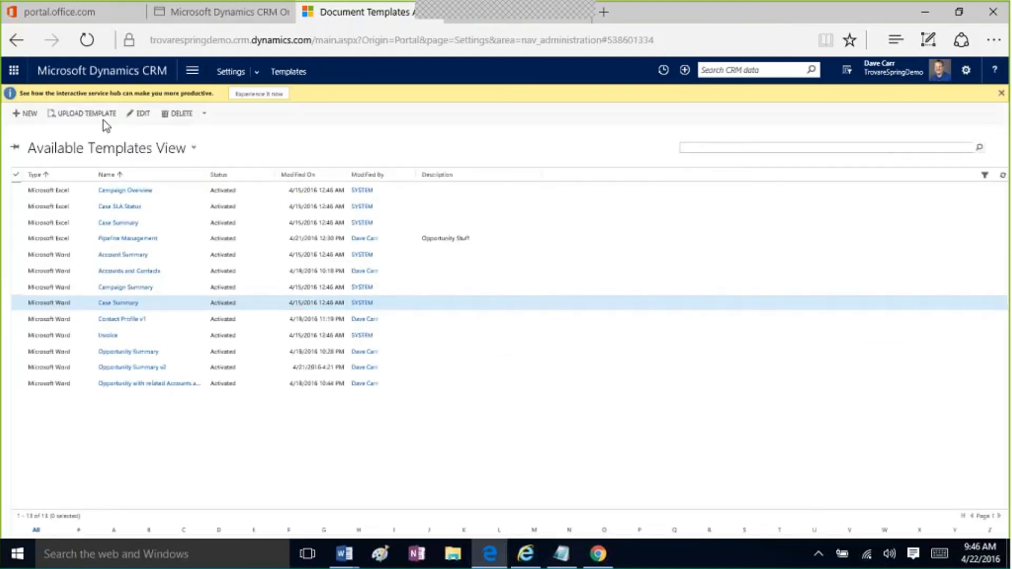
{"action": "left_click", "coordinate": [87, 114]}
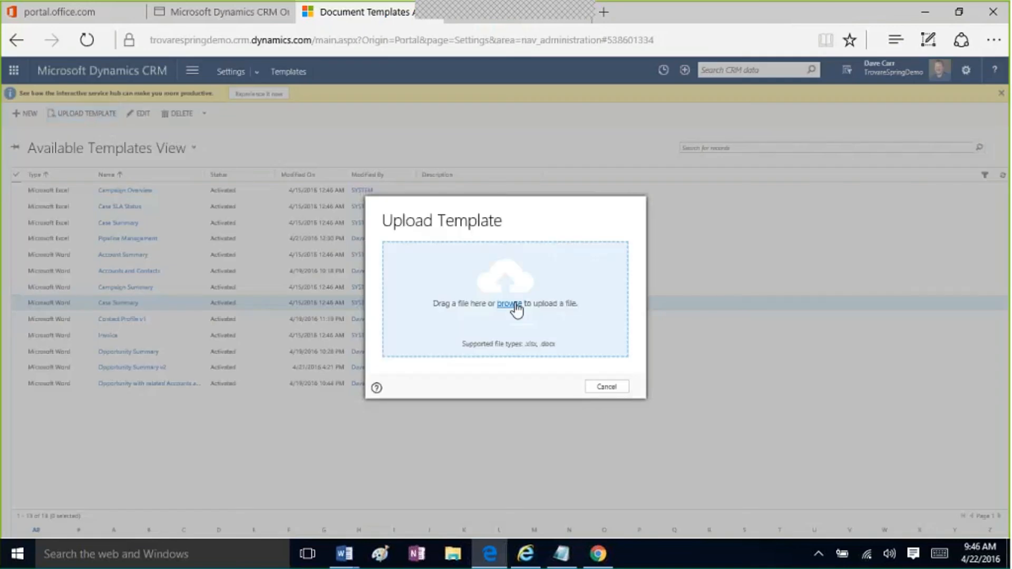
{"action": "left_click", "coordinate": [513, 304]}
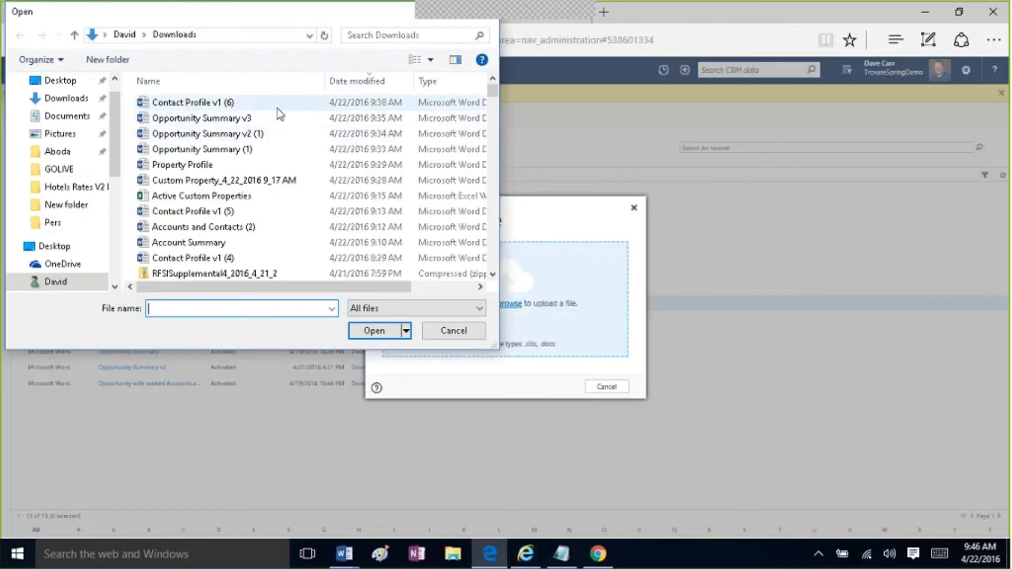
{"action": "left_click", "coordinate": [291, 162]}
{"action": "double_click", "coordinate": [291, 163]}
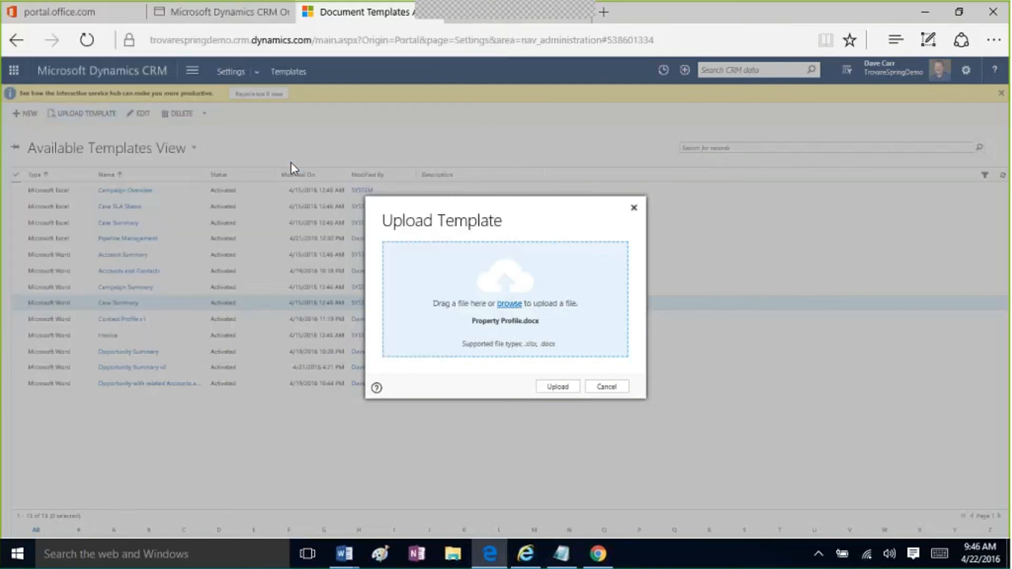
{"action": "left_click", "coordinate": [557, 387]}
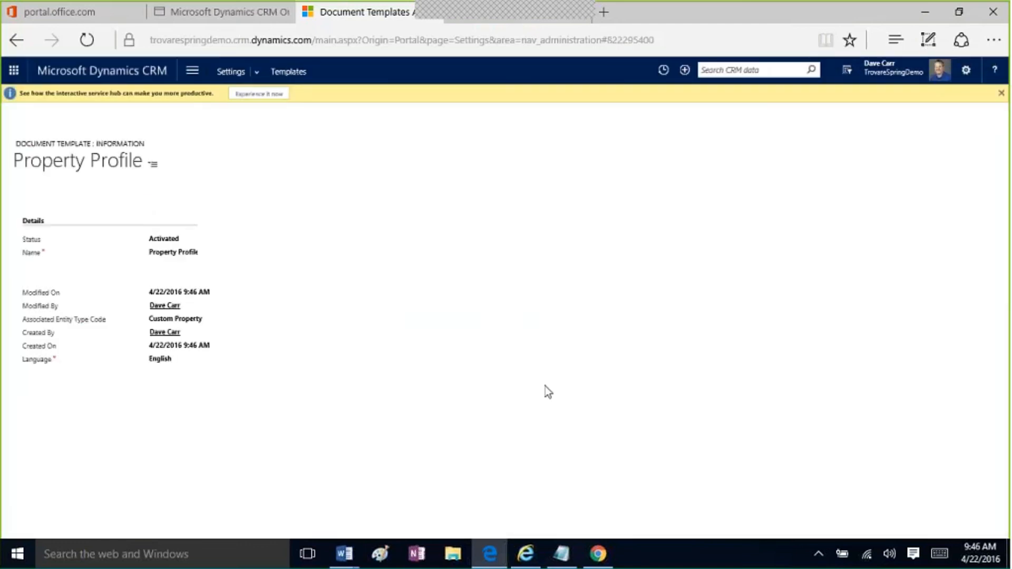
- Go to the Custom Properties list in the Sales area and check its additional commands with no record selected
{"action": "left_click", "coordinate": [187, 75]}
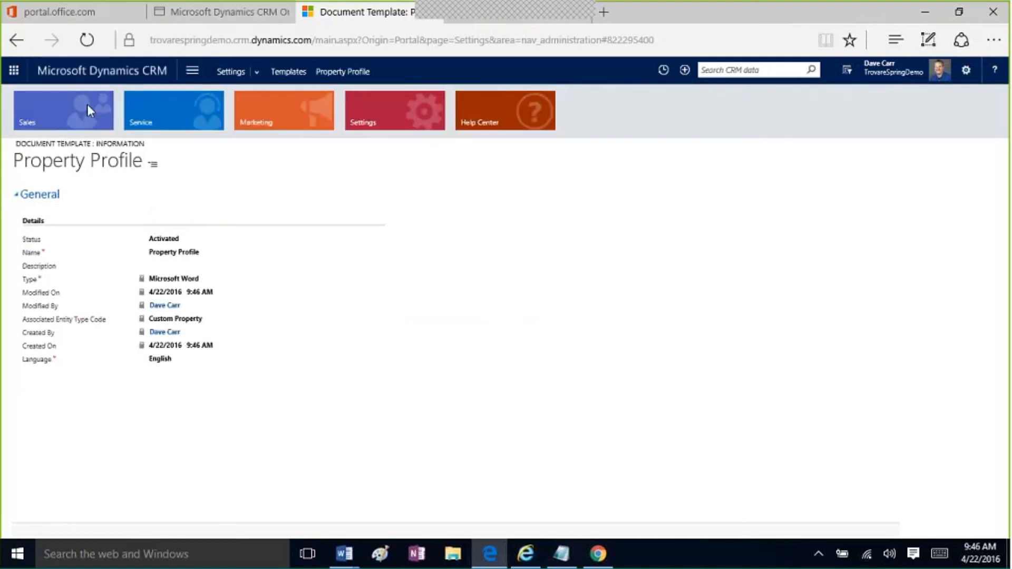
{"action": "left_click", "coordinate": [87, 103]}
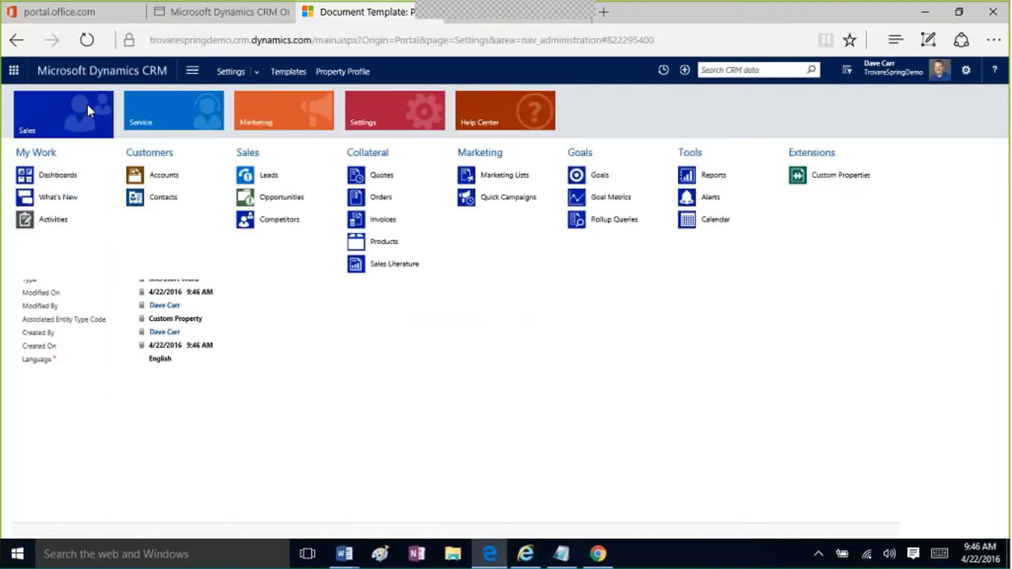
{"action": "left_click", "coordinate": [828, 177]}
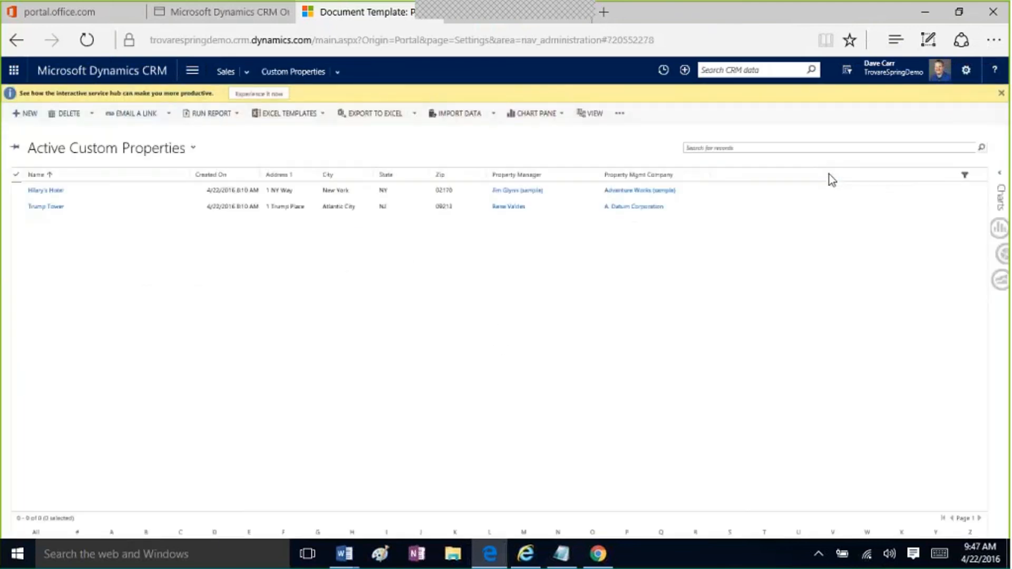
{"action": "left_click", "coordinate": [625, 115]}
{"action": "left_click", "coordinate": [582, 136]}
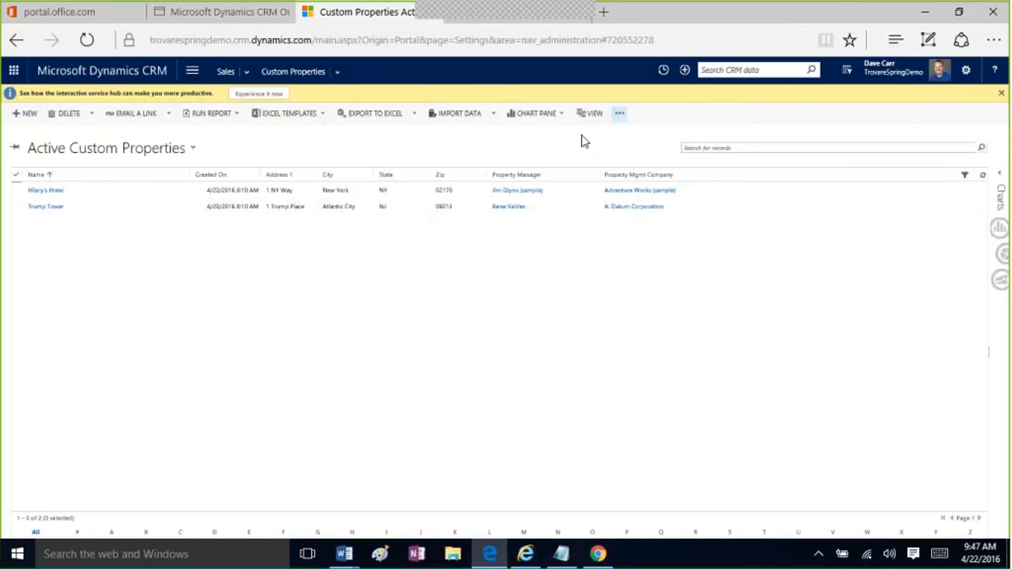
- Generate a Word document for Hilary's Hotel from the Property Profile template and open the downloaded file
{"action": "left_click", "coordinate": [358, 191]}
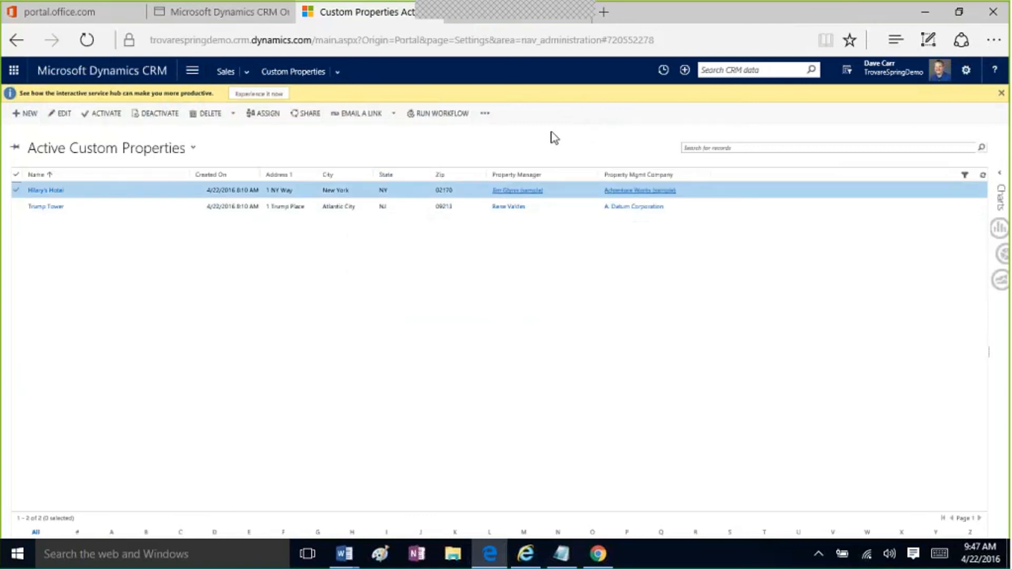
{"action": "left_click", "coordinate": [485, 113]}
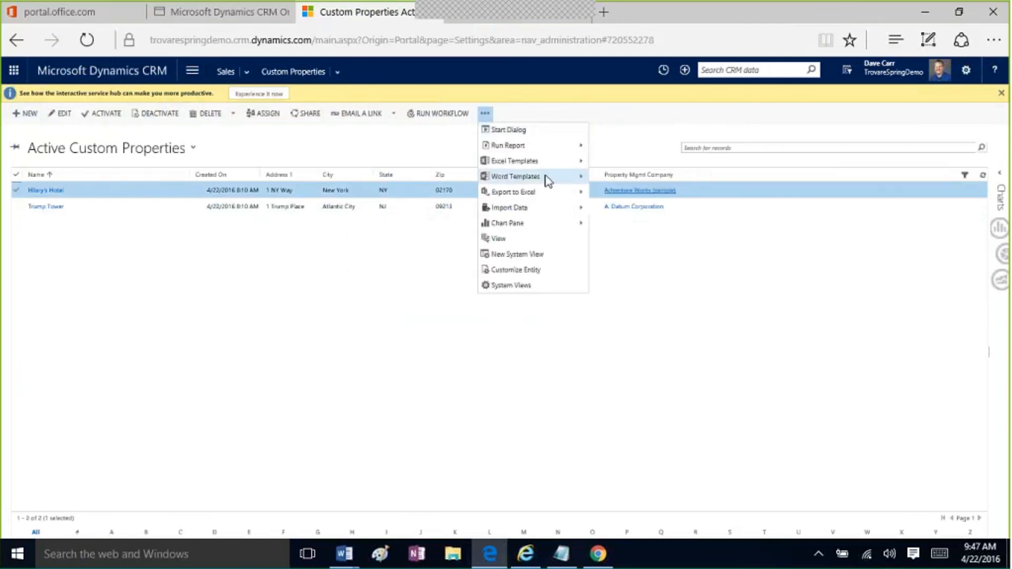
{"action": "mouse_move", "coordinate": [548, 181]}
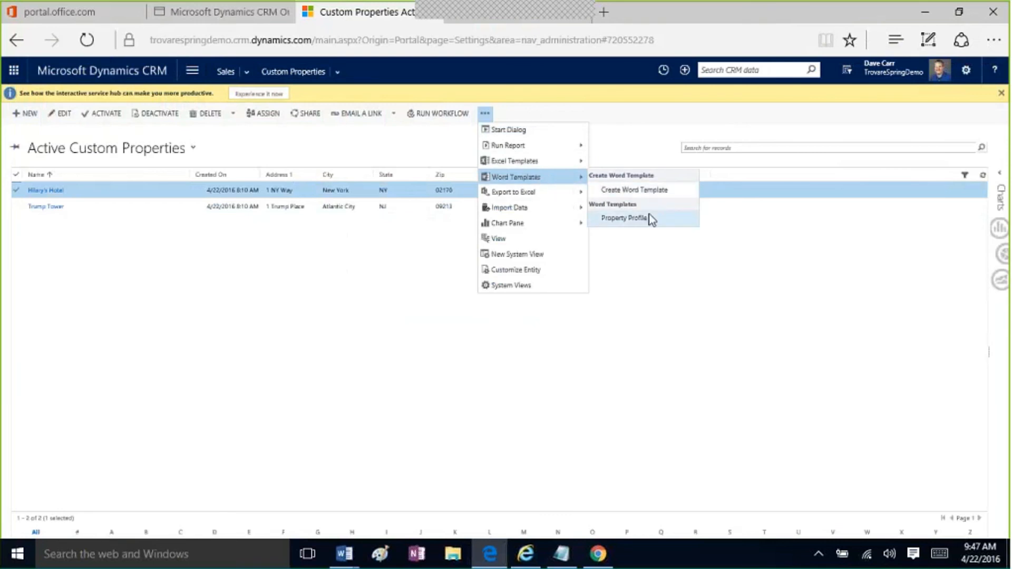
{"action": "left_click", "coordinate": [662, 226]}
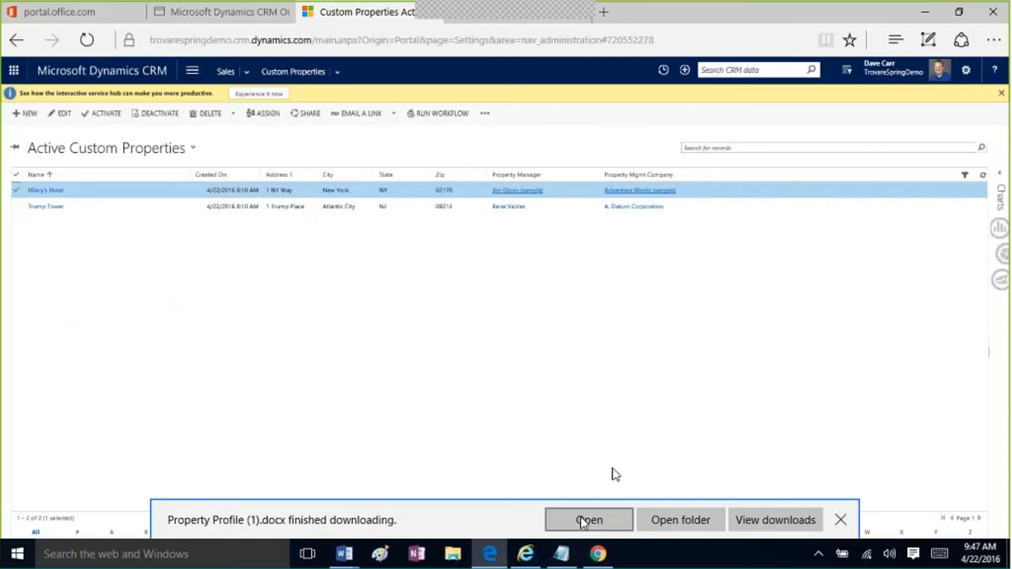
{"action": "left_click", "coordinate": [580, 519]}
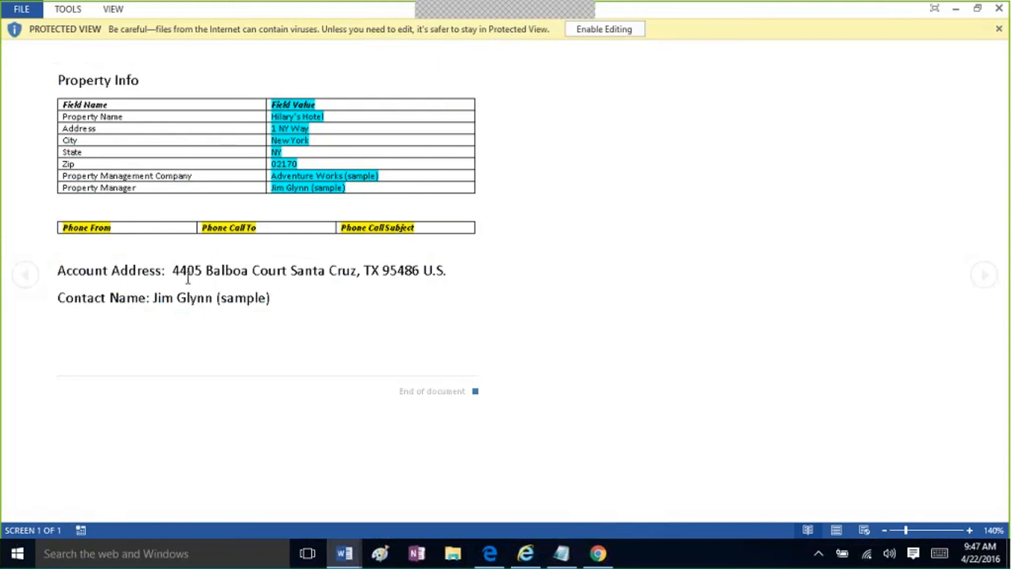
- Highlight the account address in the generated property document, close it, and return to the CRM window
{"action": "left_click_drag", "start_coordinate": [175, 271], "coordinate": [449, 263]}
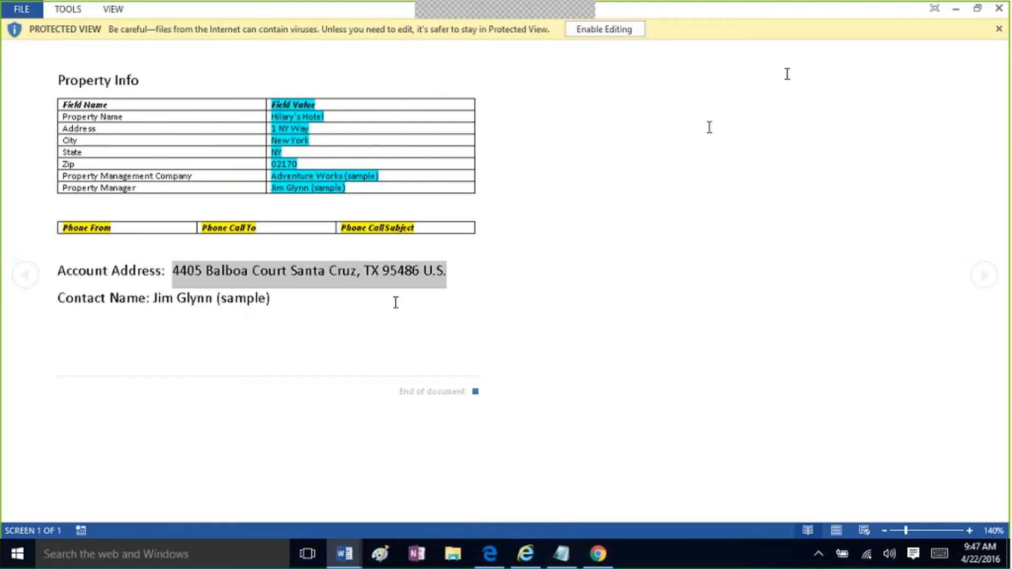
{"action": "left_click", "coordinate": [998, 9]}
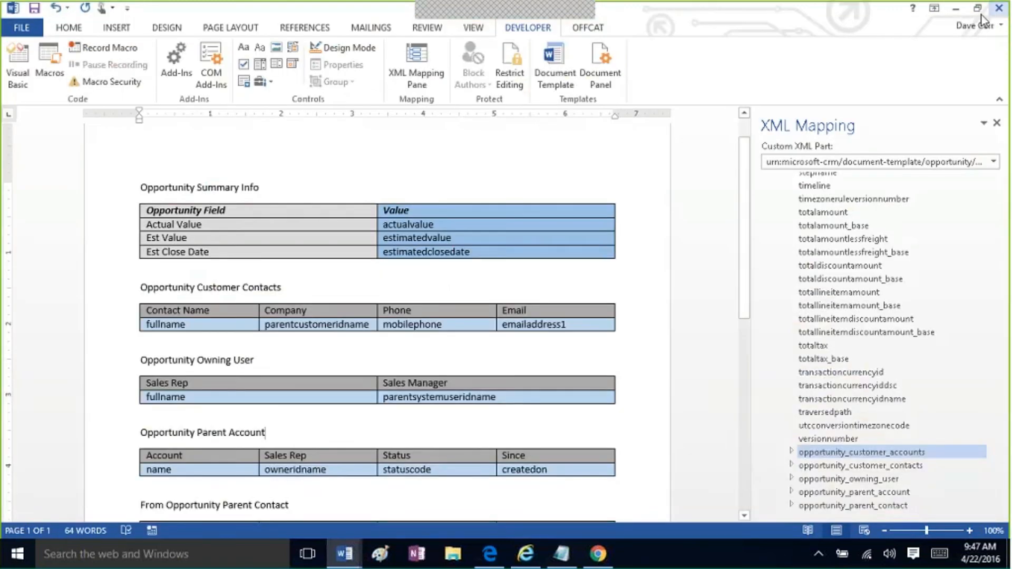
{"action": "left_click", "coordinate": [956, 9]}
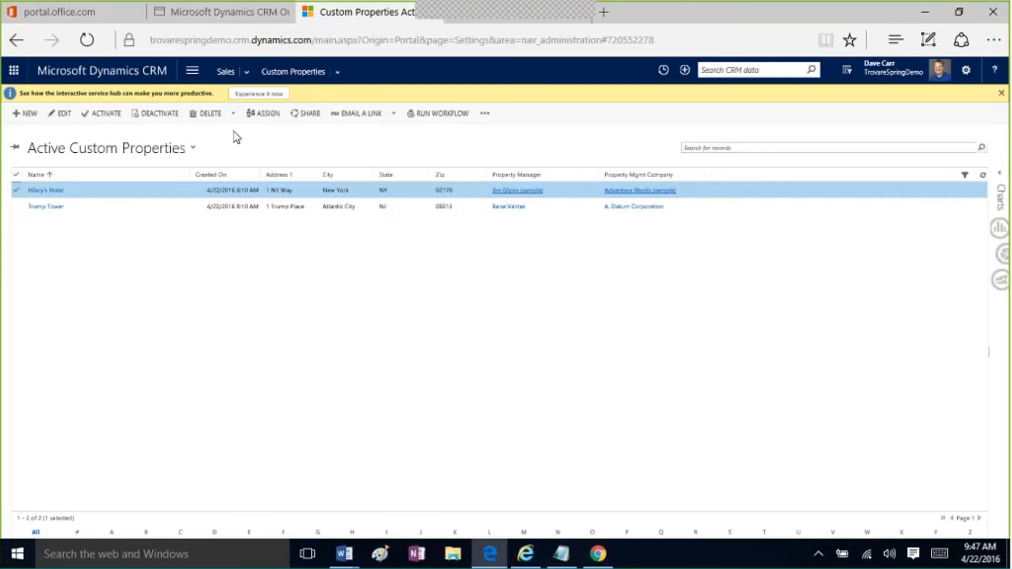
- Go to Contacts, open the contact whose city was changed to Seattle, and show the notes on the record
{"action": "left_click", "coordinate": [247, 73]}
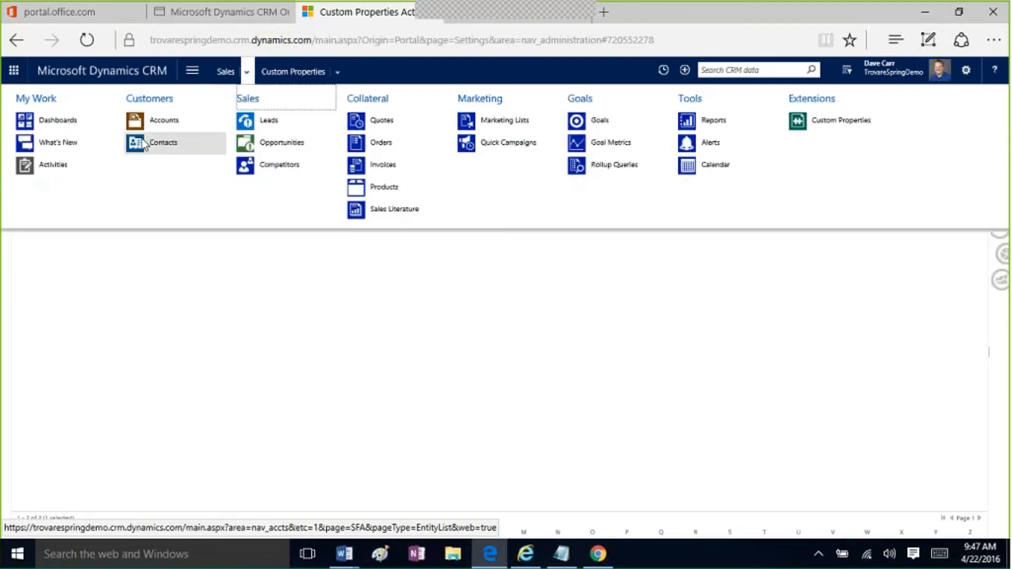
{"action": "left_click", "coordinate": [151, 143]}
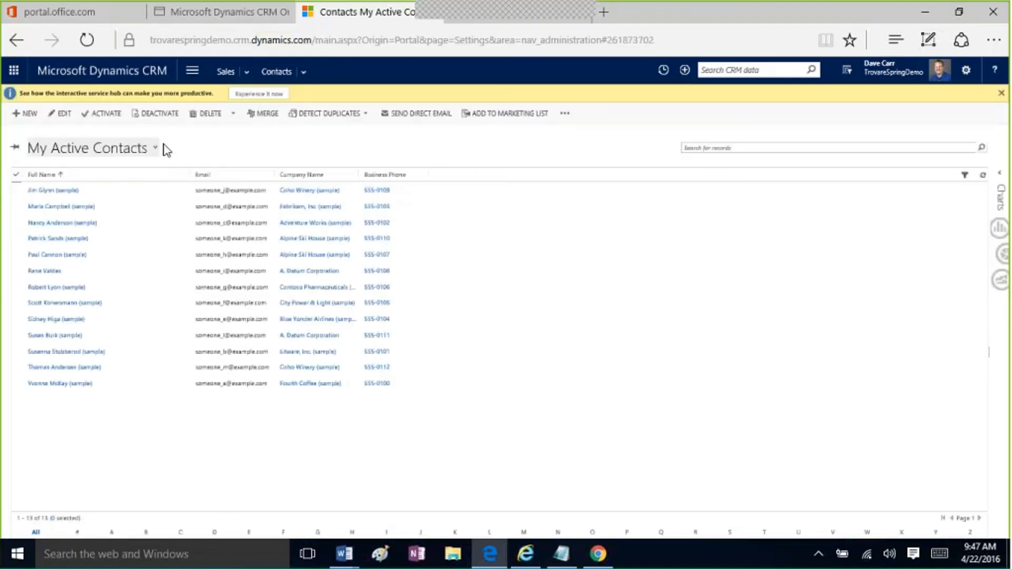
{"action": "double_click", "coordinate": [137, 276]}
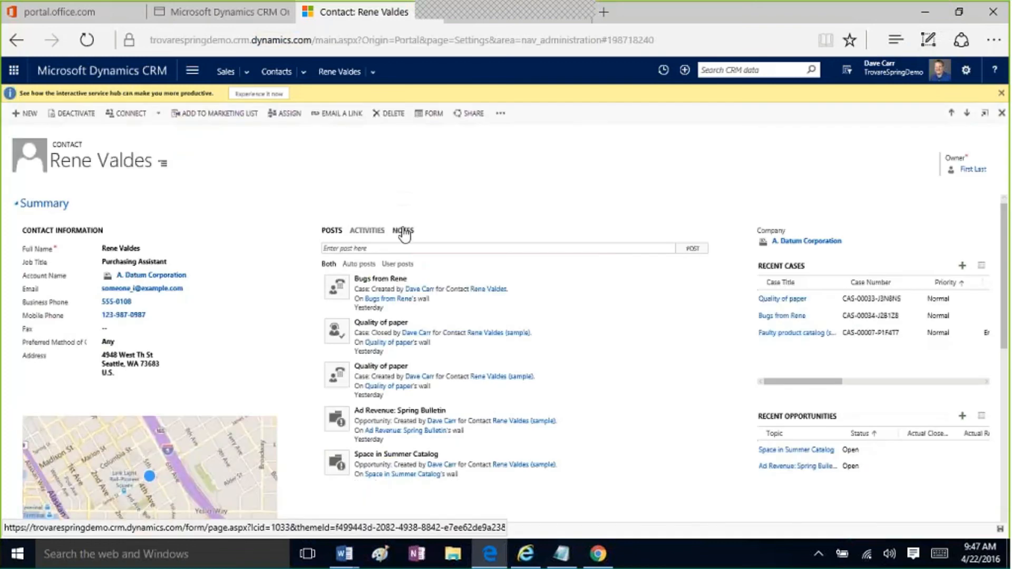
{"action": "left_click", "coordinate": [403, 231]}
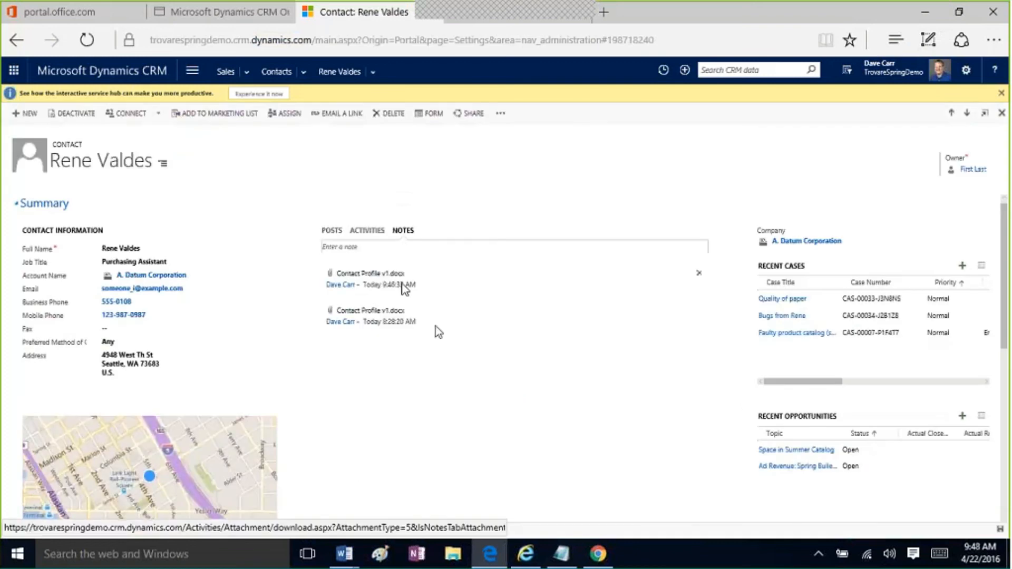
- Open the newest Contact Profile v1.docx attachment in Word to review it, and return to the contact record
{"action": "left_click", "coordinate": [394, 274]}
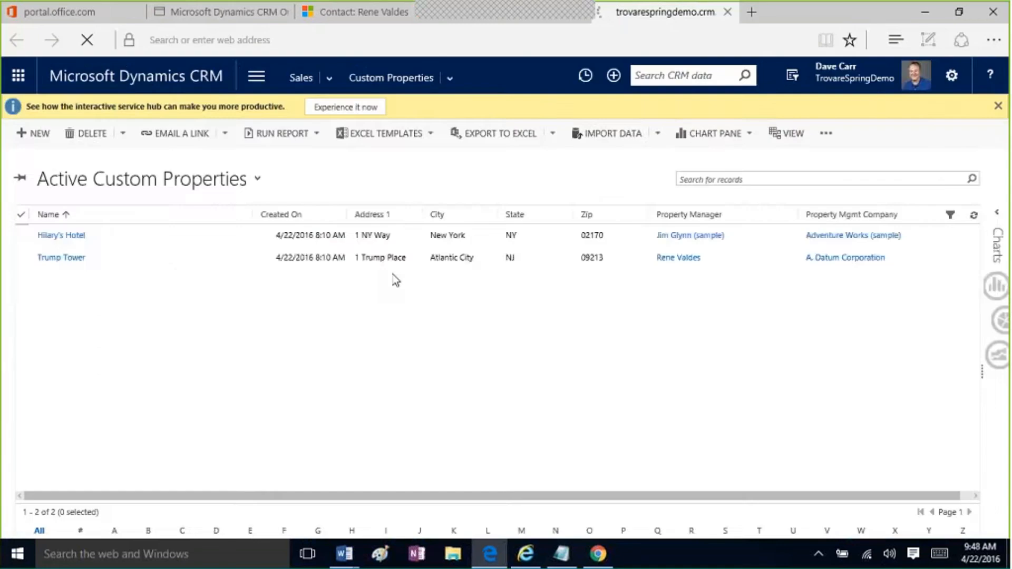
{"action": "left_click", "coordinate": [611, 522]}
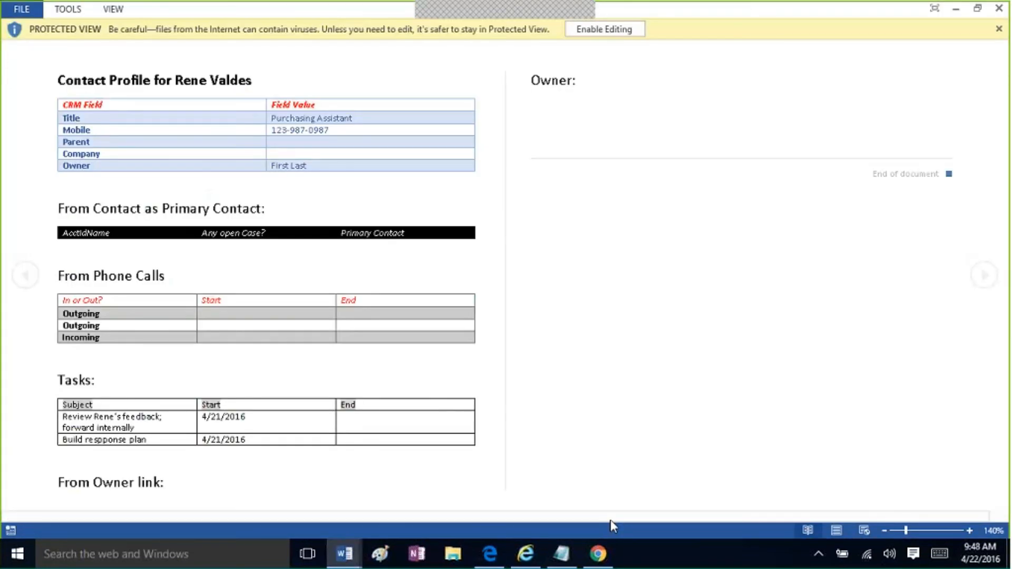
{"action": "left_click", "coordinate": [955, 8]}
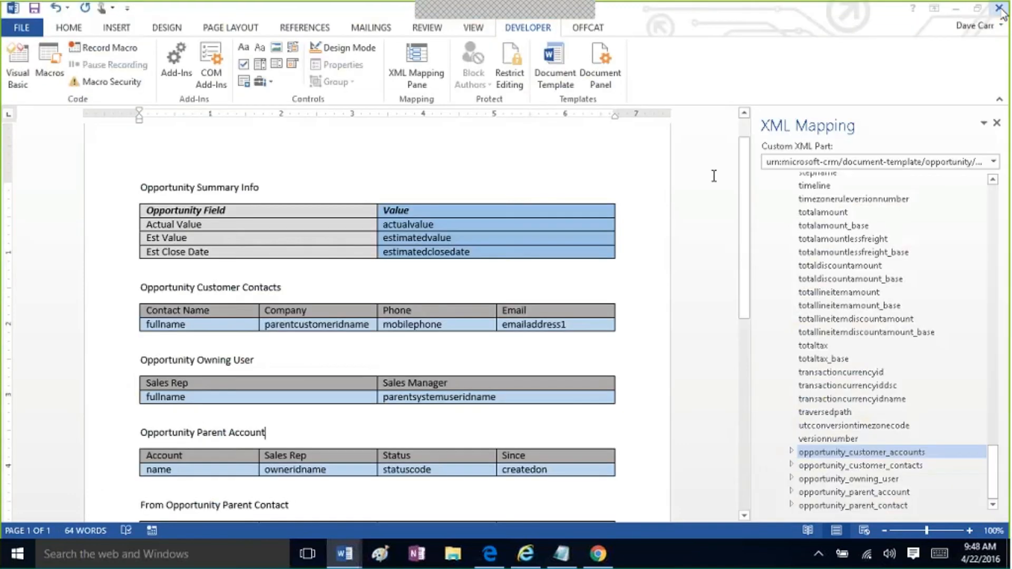
{"action": "left_click", "coordinate": [957, 9]}
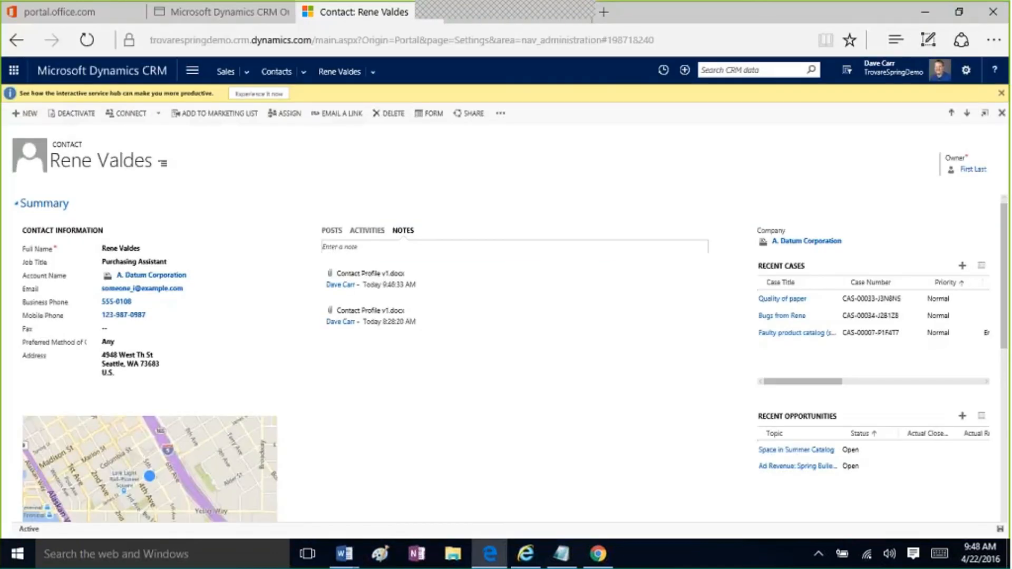
- Open the contact's company, A. Datum Corporation, show its notes, and open the attached Accounts and Contacts.docx in Word
{"action": "left_click", "coordinate": [797, 248]}
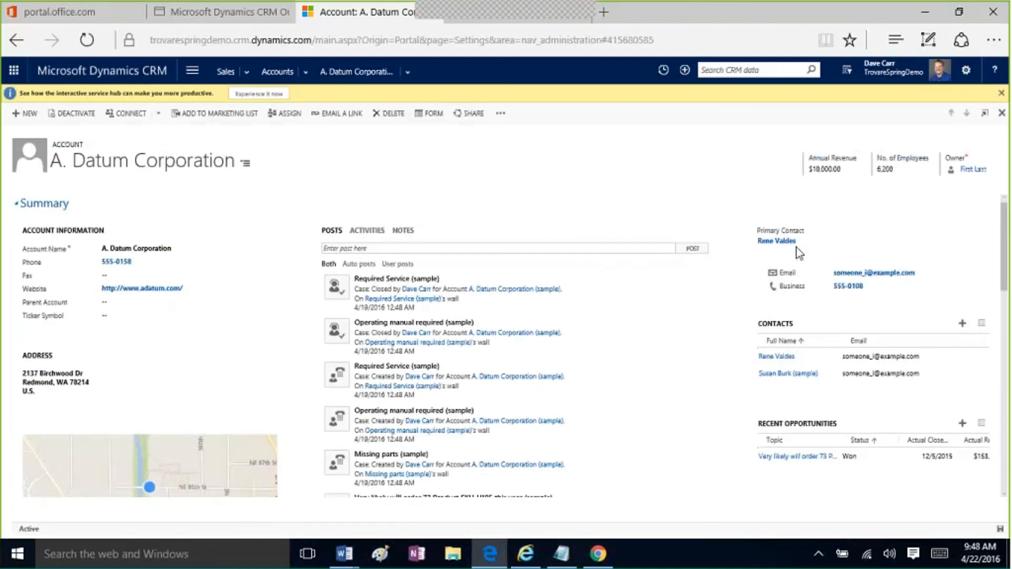
{"action": "left_click", "coordinate": [403, 232]}
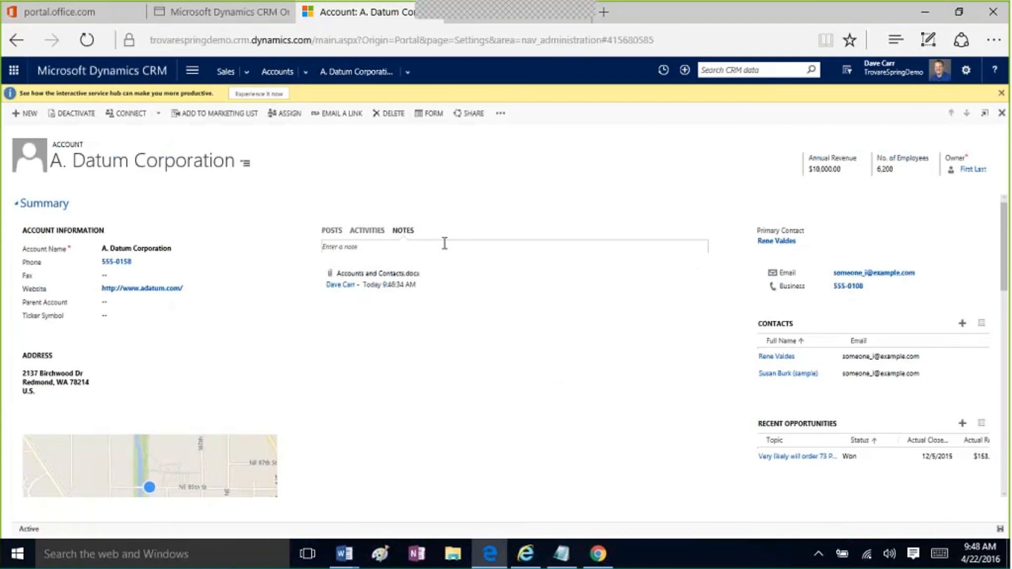
{"action": "left_click", "coordinate": [355, 273]}
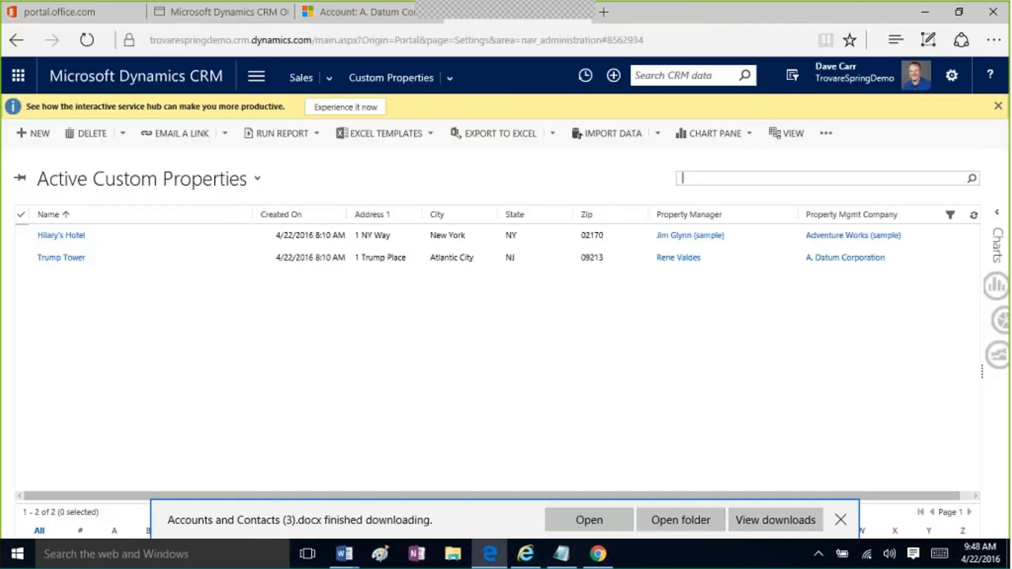
{"action": "left_click", "coordinate": [574, 513]}
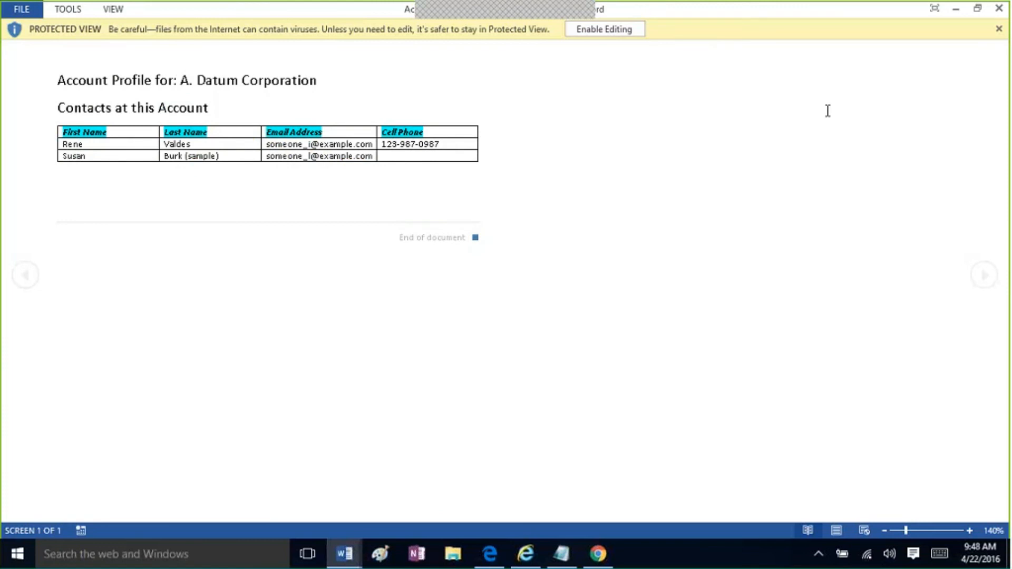
- Close the account document and return to the A. Datum Corporation record in the browser
{"action": "left_click", "coordinate": [999, 9]}
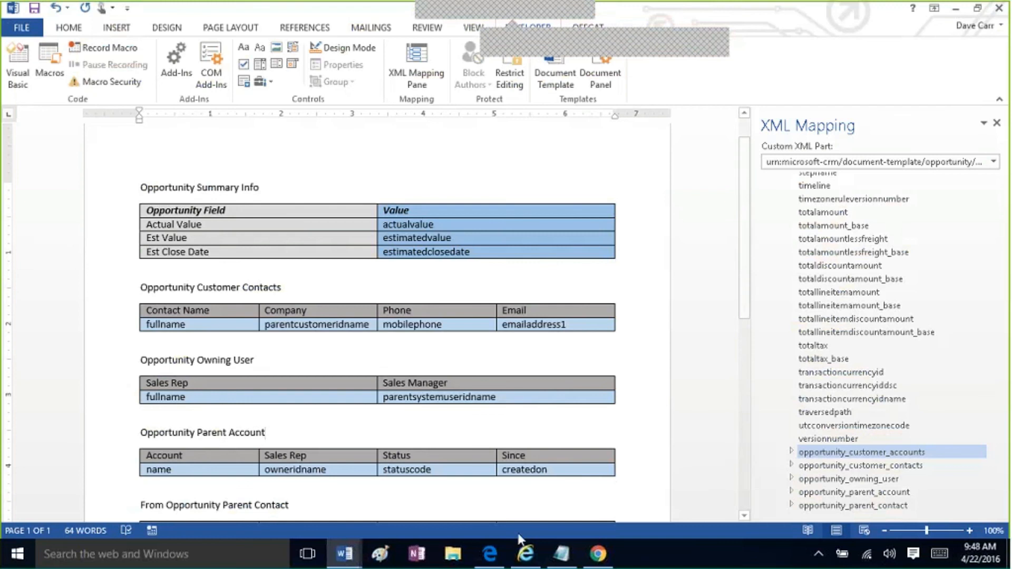
{"action": "left_click", "coordinate": [485, 551]}
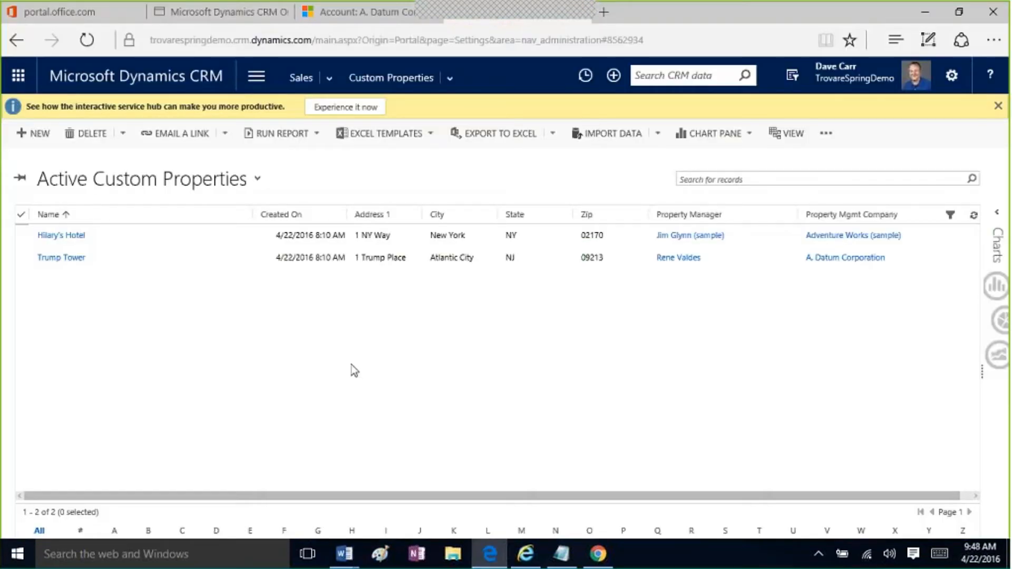
{"action": "left_click", "coordinate": [362, 12]}
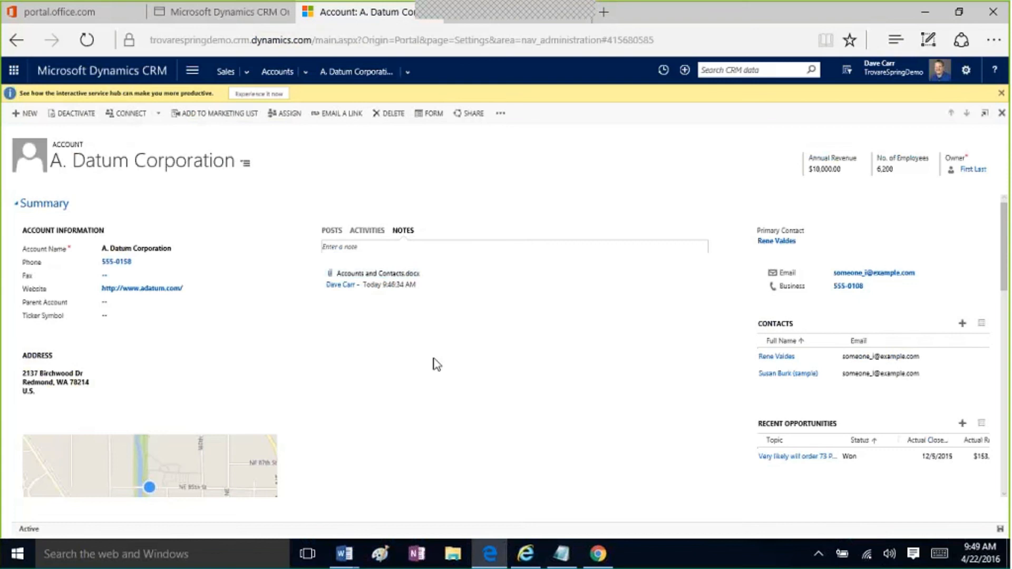
- Go to the My Active Accounts list and select all the accounts in it
{"action": "left_click", "coordinate": [280, 68]}
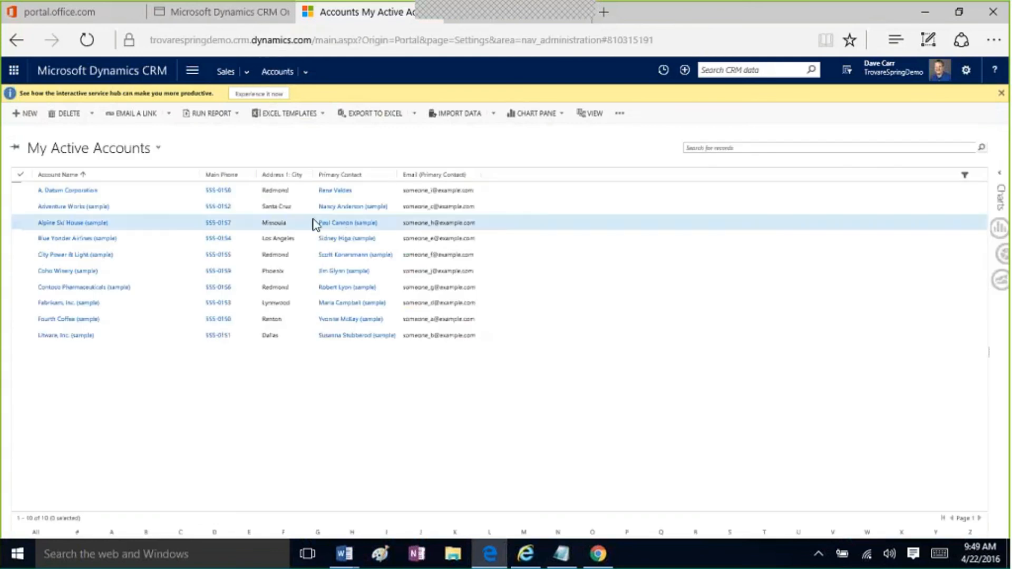
{"action": "left_click", "coordinate": [619, 115]}
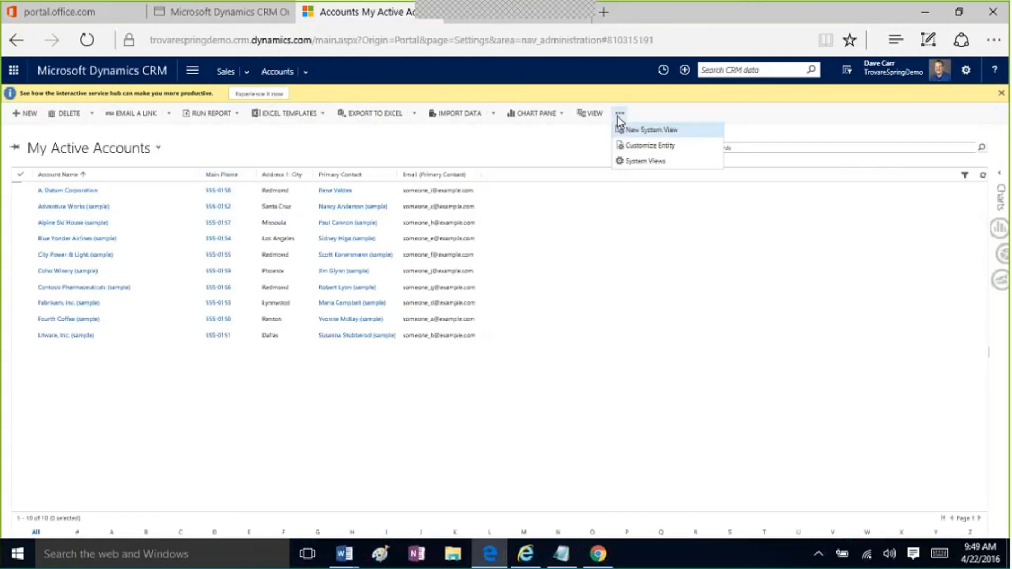
{"action": "left_click", "coordinate": [20, 174]}
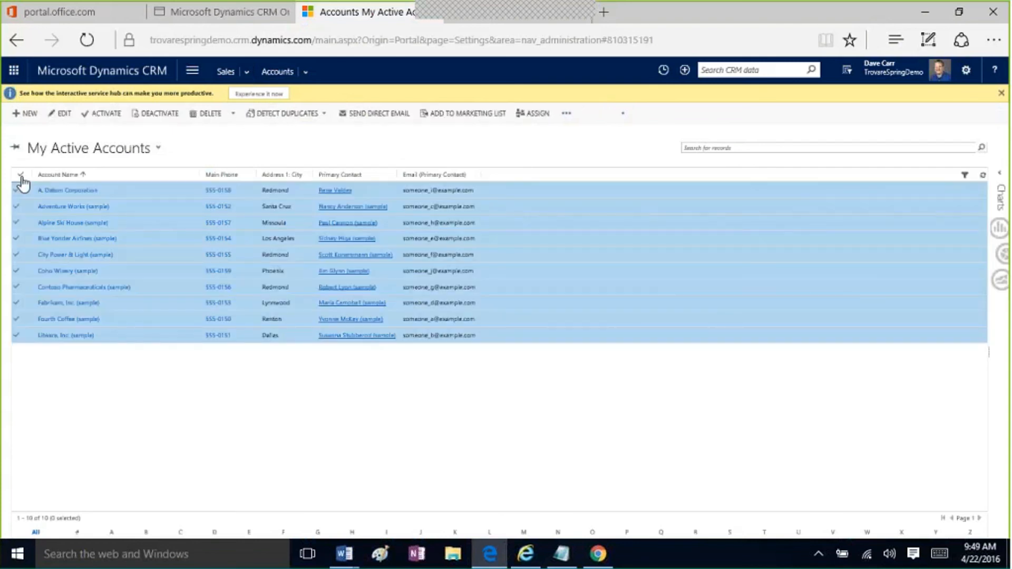
- Check the template commands offered for all the selected accounts and for the single contact selected in My Active Contacts
{"action": "left_click", "coordinate": [568, 114]}
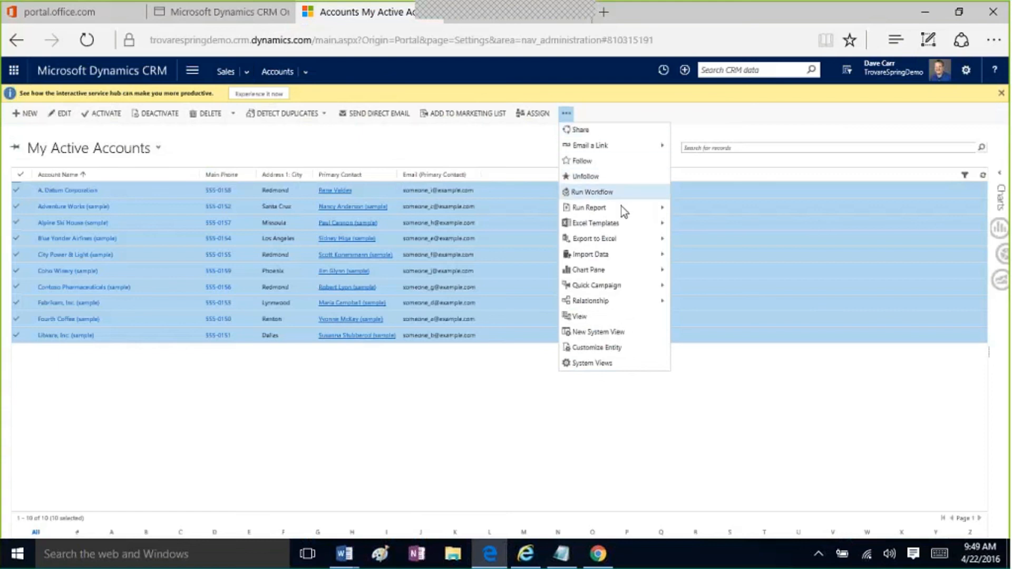
{"action": "mouse_move", "coordinate": [623, 227]}
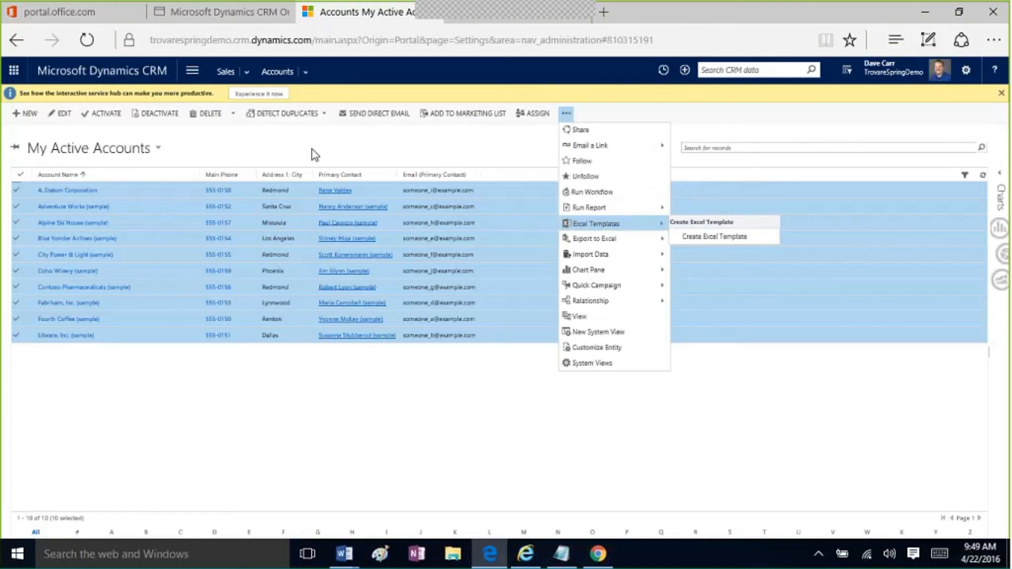
{"action": "left_click", "coordinate": [247, 74]}
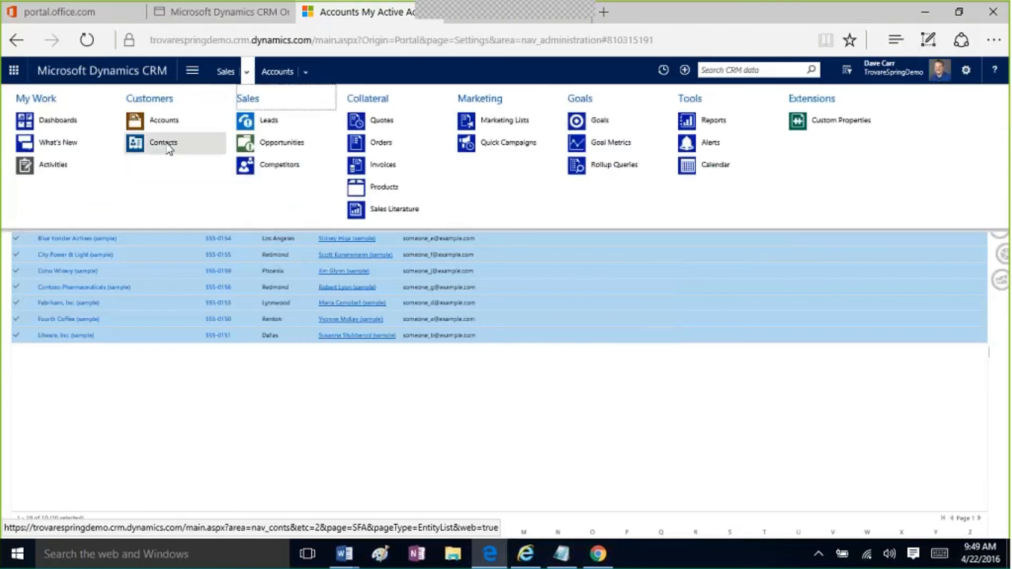
{"action": "left_click", "coordinate": [164, 142]}
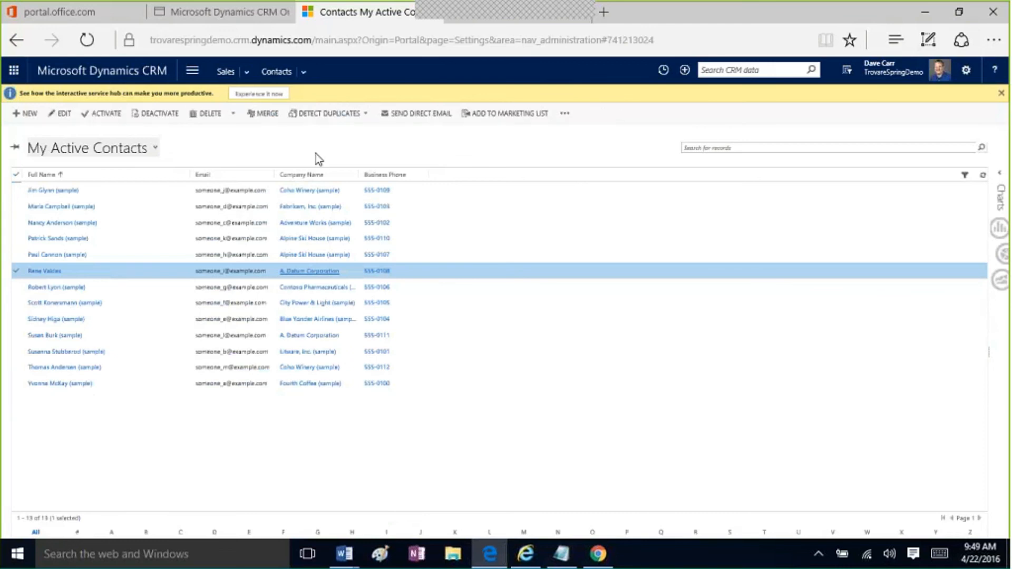
{"action": "left_click", "coordinate": [565, 114]}
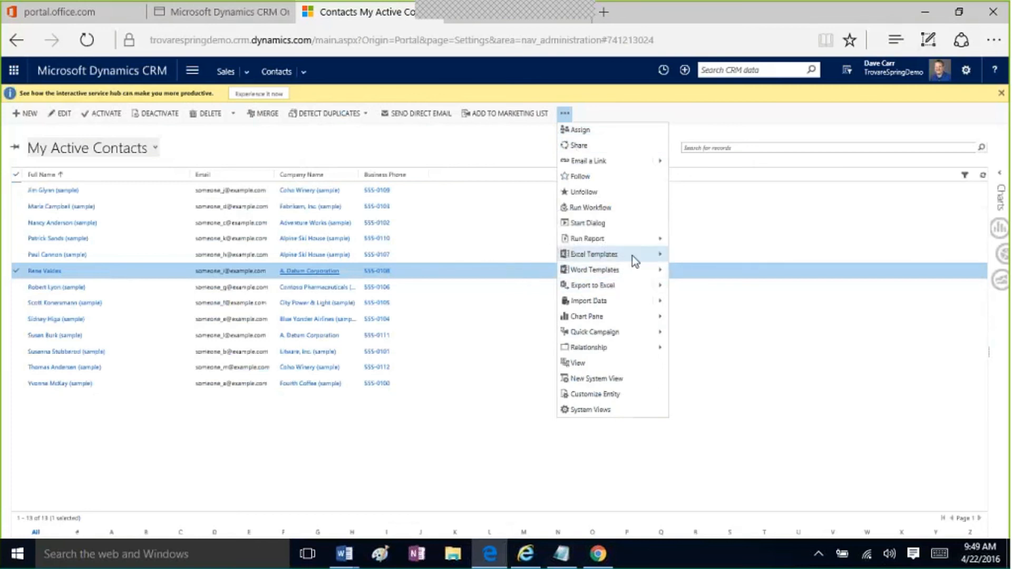
- Select all the contacts in the list and check the Excel and Word template commands offered for them
{"action": "left_click", "coordinate": [18, 176]}
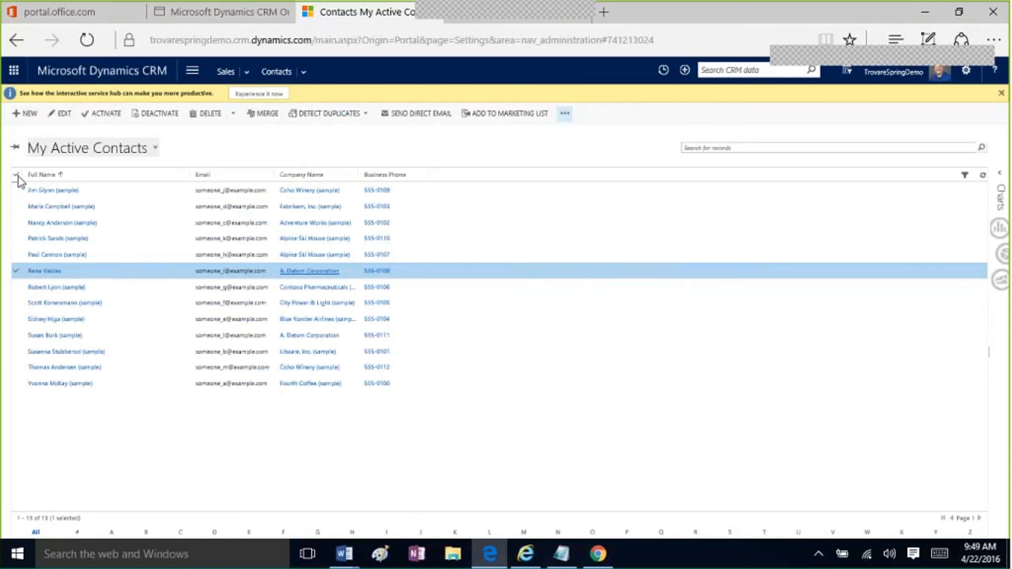
{"action": "left_click", "coordinate": [18, 180]}
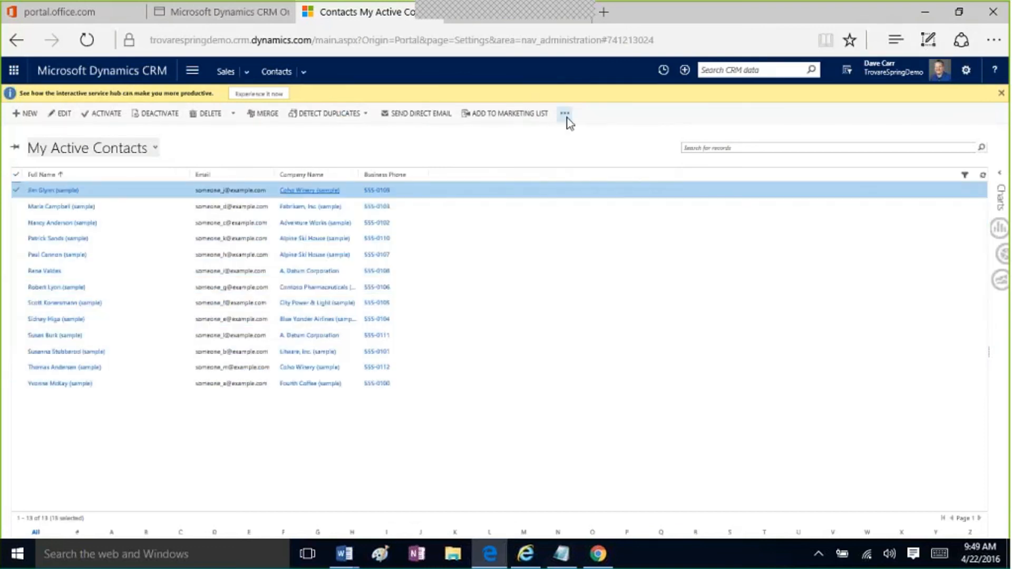
{"action": "left_click", "coordinate": [566, 116]}
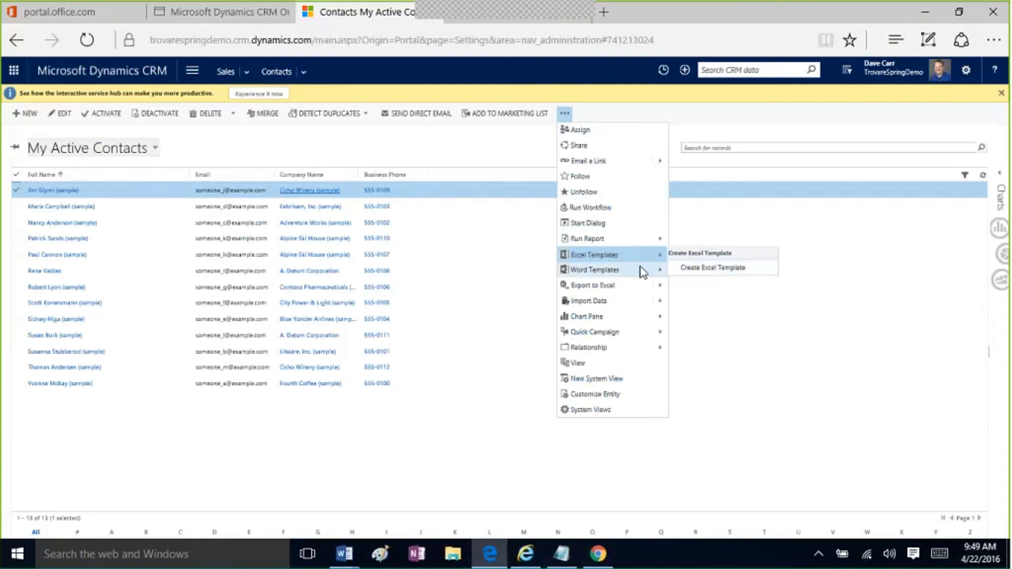
{"action": "left_click", "coordinate": [317, 136]}
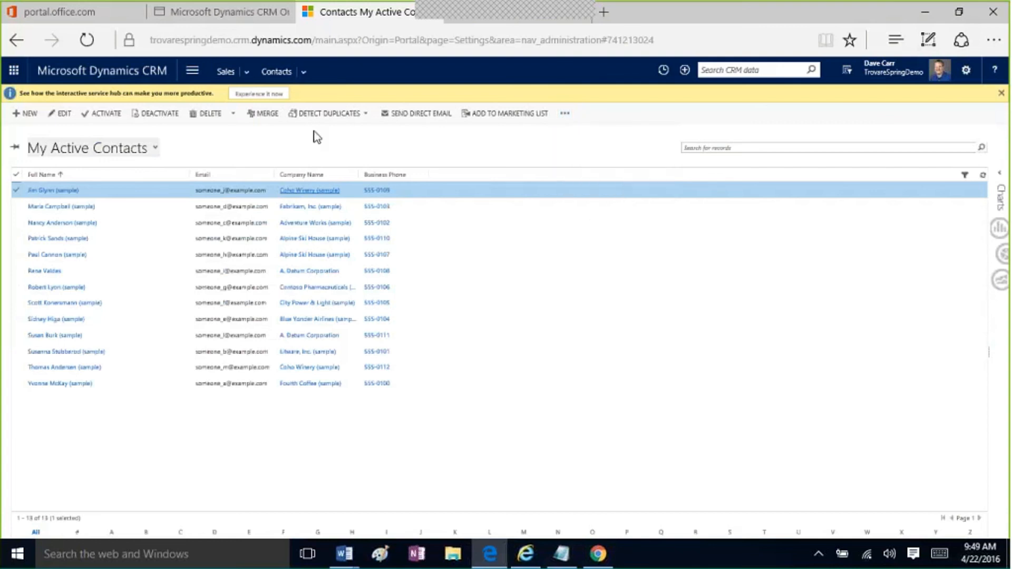
- Go to the Templates page in Settings and open the Document Templates list
{"action": "left_click", "coordinate": [191, 70]}
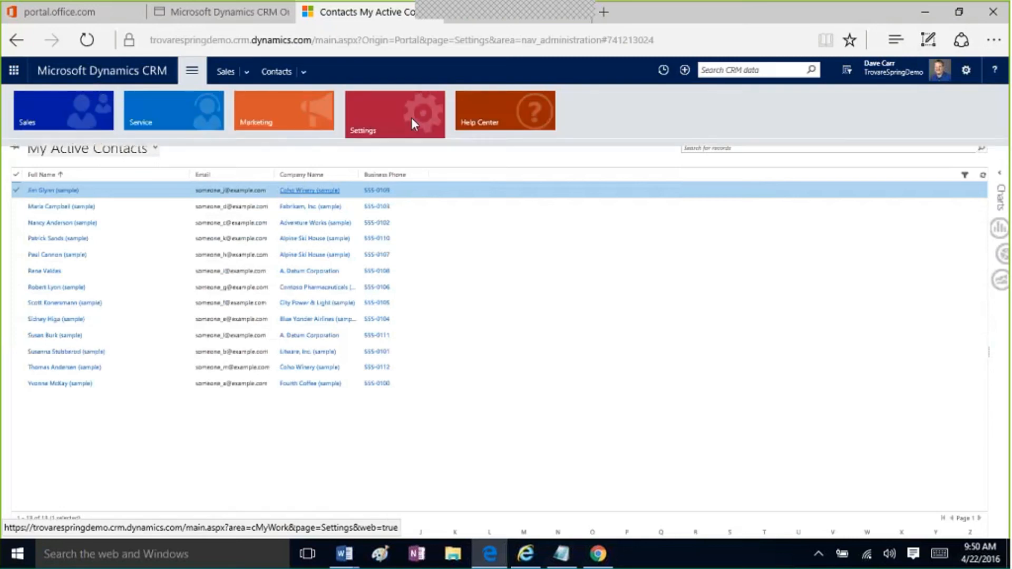
{"action": "left_click", "coordinate": [411, 118]}
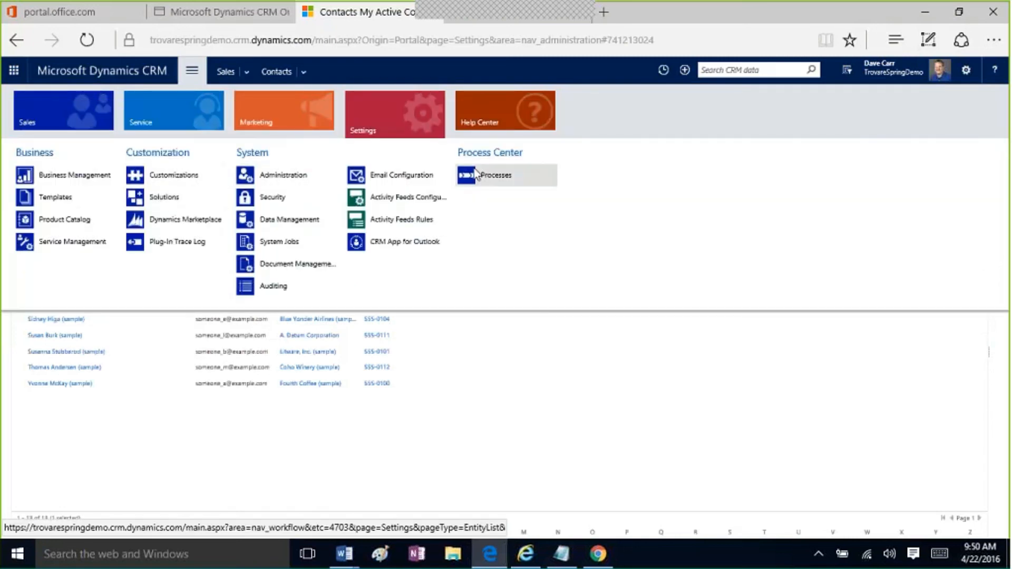
{"action": "left_click", "coordinate": [48, 204]}
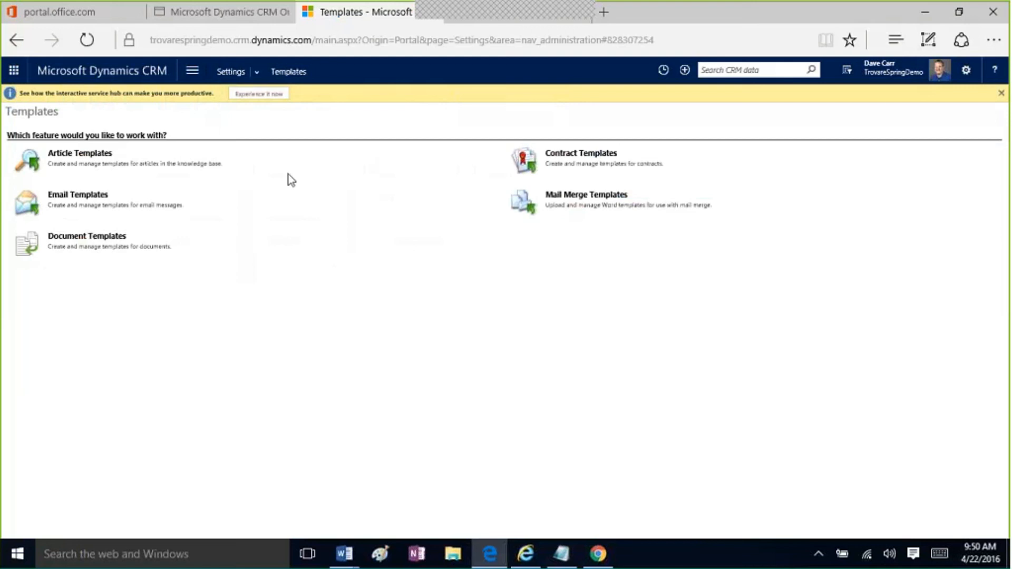
{"action": "left_click", "coordinate": [193, 70]}
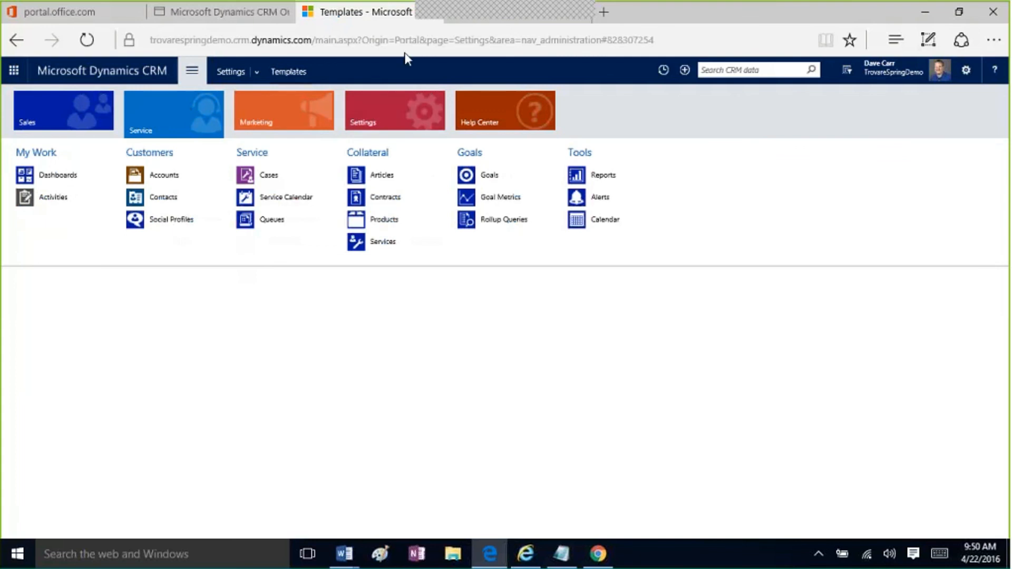
{"action": "left_click", "coordinate": [399, 123]}
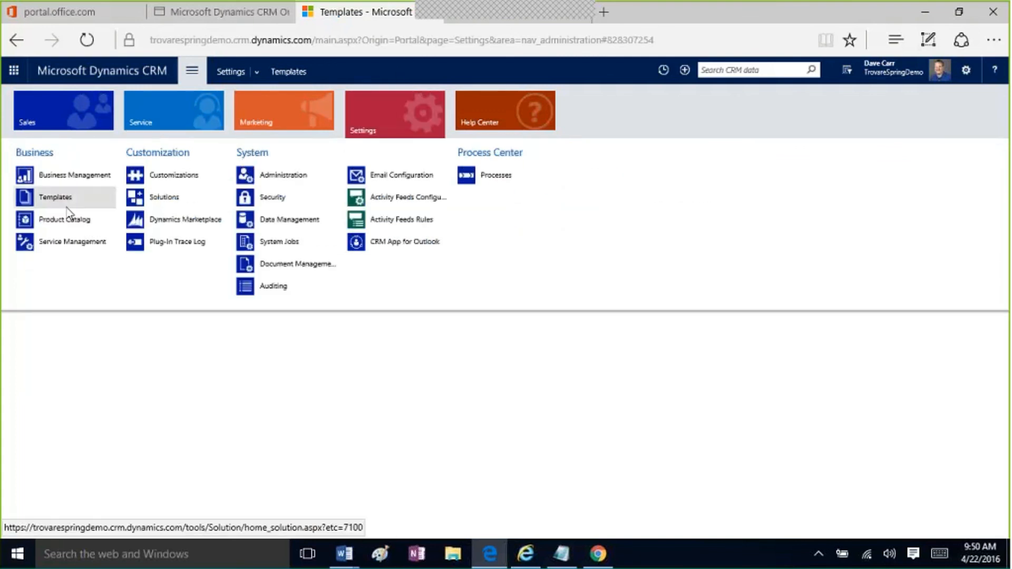
{"action": "left_click", "coordinate": [69, 201]}
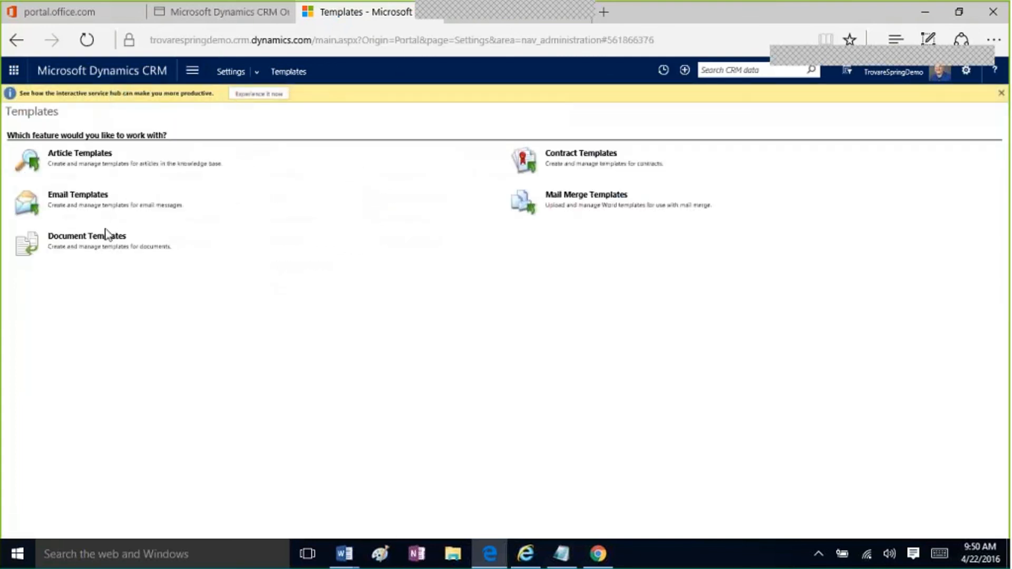
{"action": "left_click", "coordinate": [81, 244]}
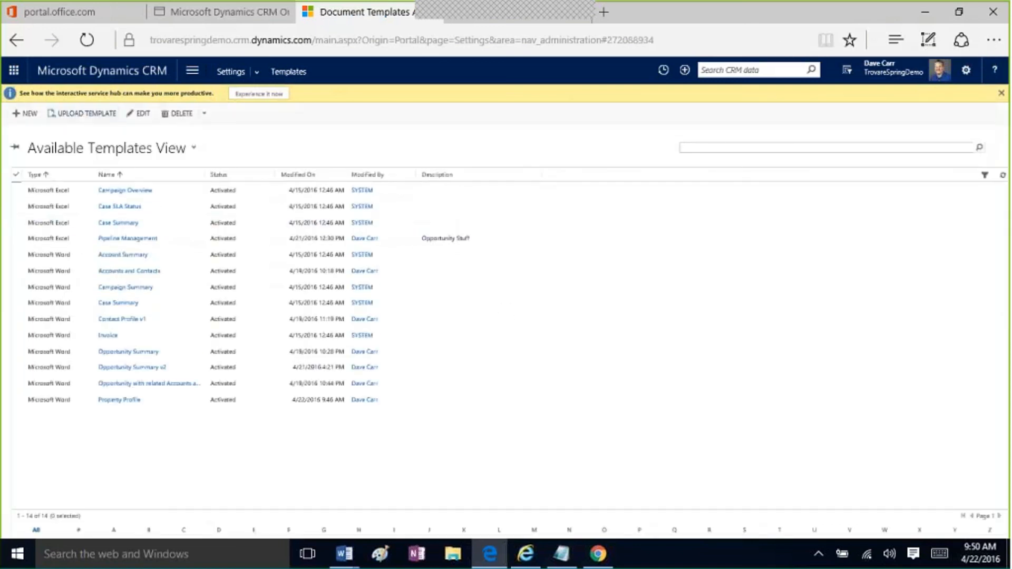
- Start a new Word template filtered by the Case entity and proceed to selecting its relationships
{"action": "left_click", "coordinate": [32, 113]}
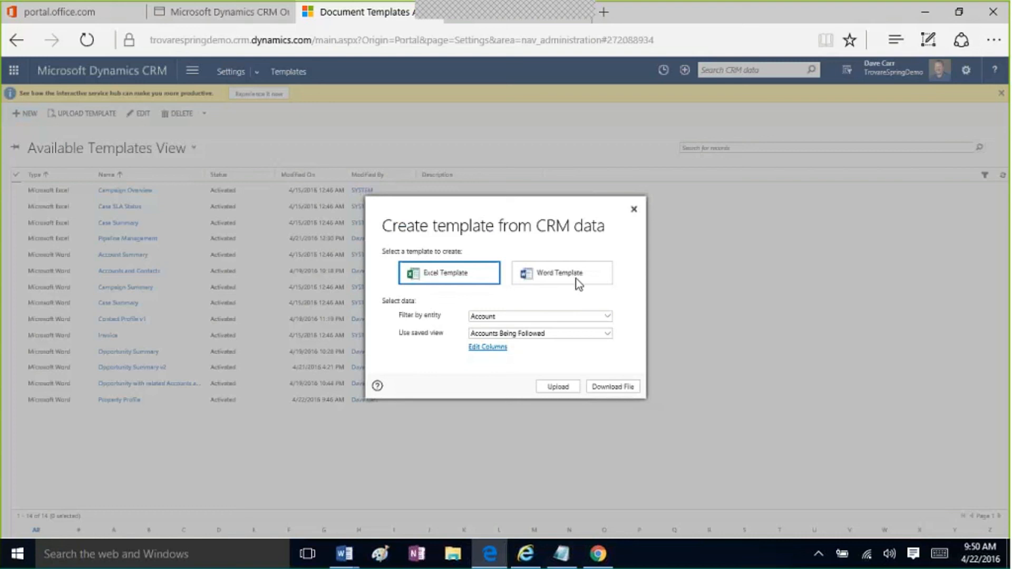
{"action": "left_click", "coordinate": [578, 283]}
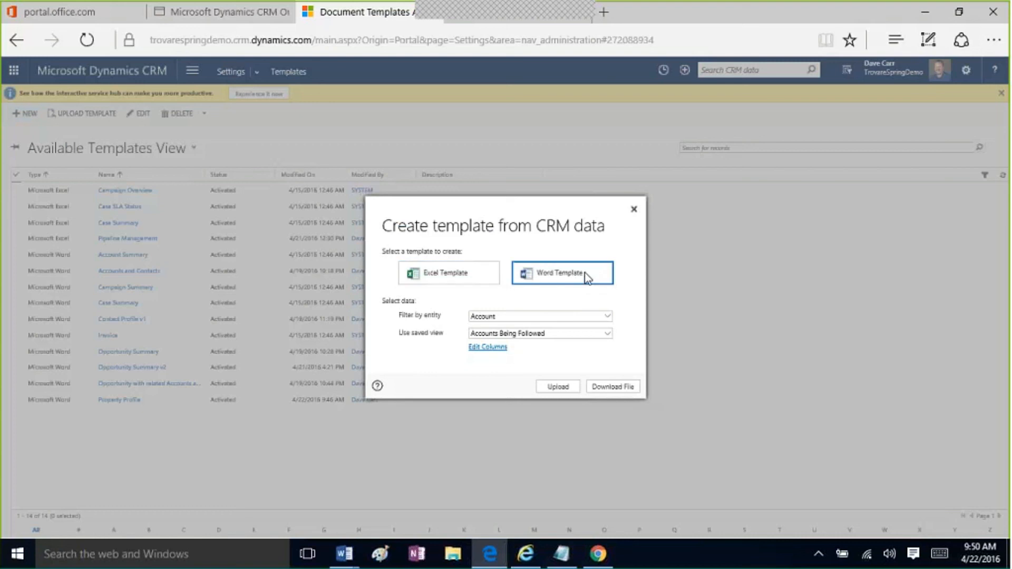
{"action": "left_click", "coordinate": [536, 318]}
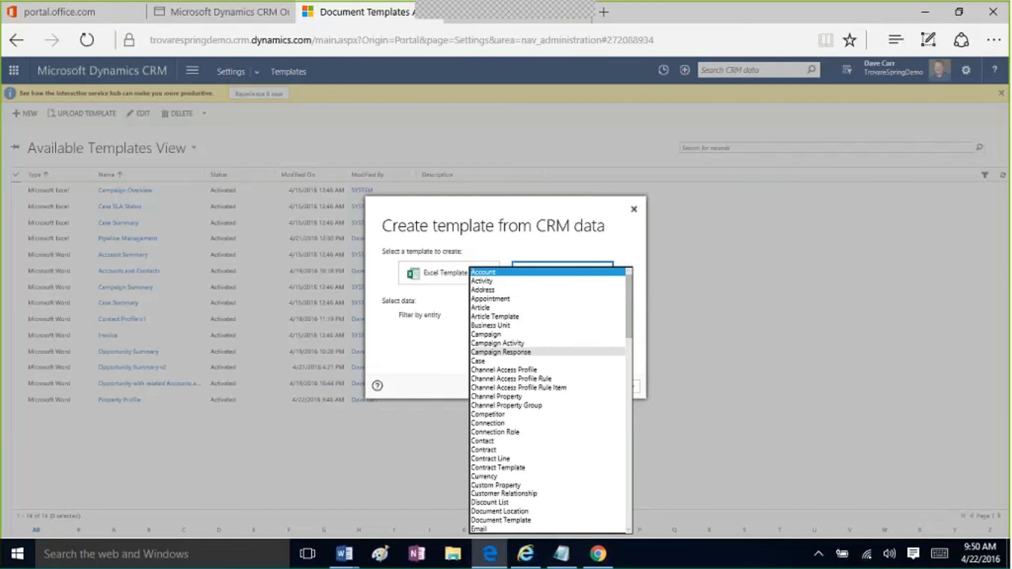
{"action": "left_click", "coordinate": [514, 361]}
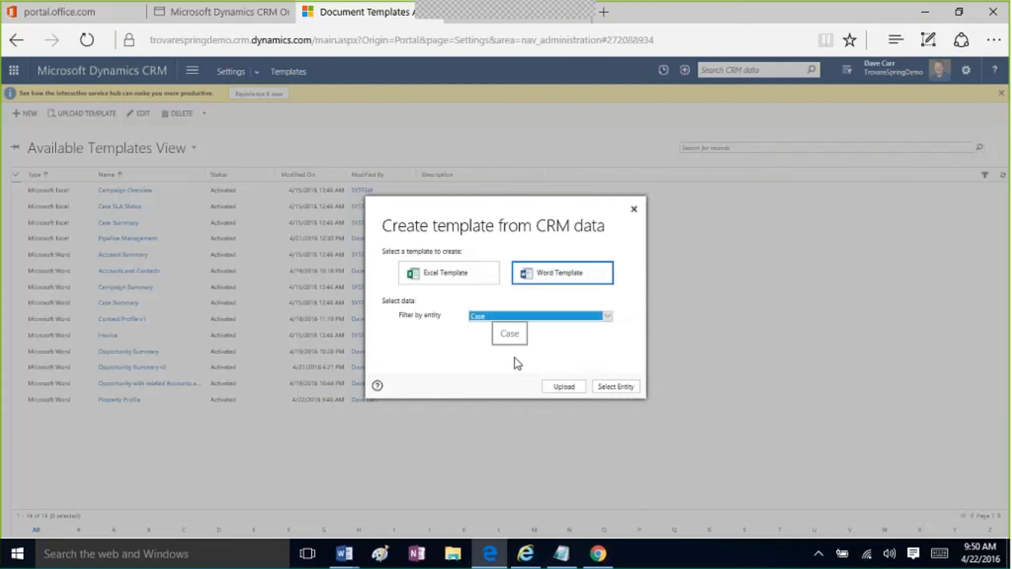
{"action": "left_click", "coordinate": [548, 316]}
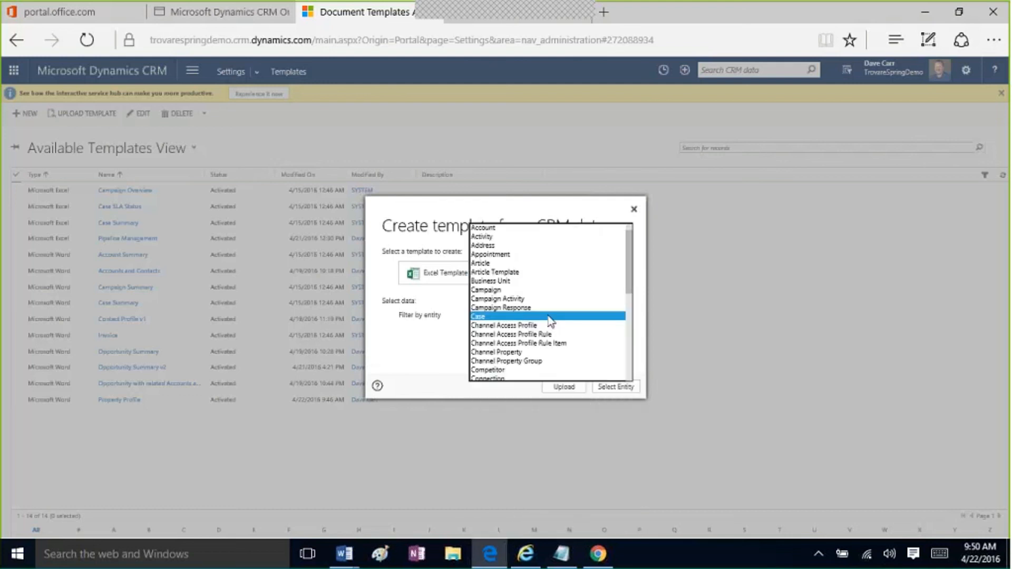
{"action": "left_click", "coordinate": [550, 318]}
{"action": "left_click", "coordinate": [612, 387]}
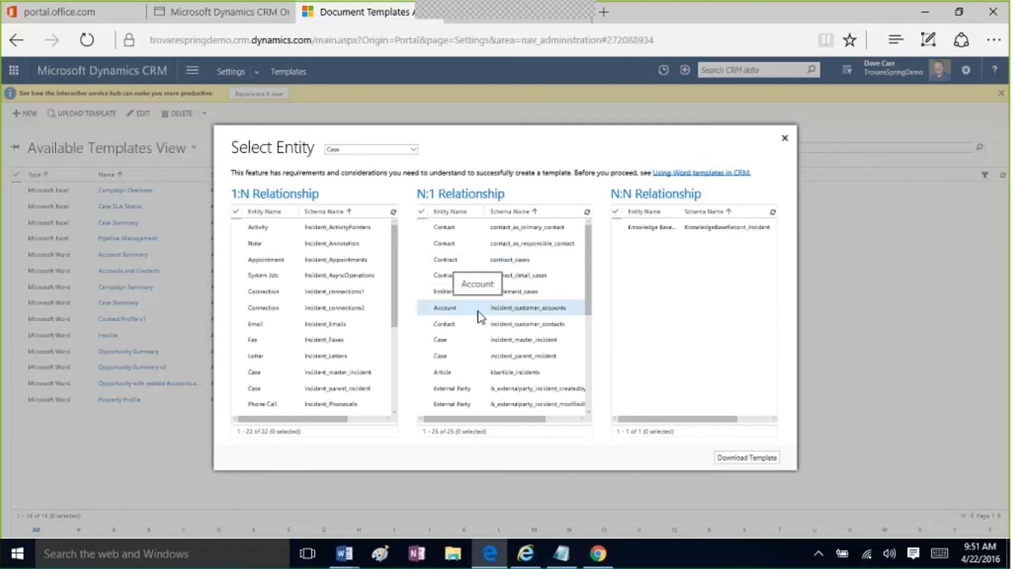
- Select the incident_customer_accounts relationship and the three Contact relationships in the N:1 list
{"action": "left_click", "coordinate": [425, 309]}
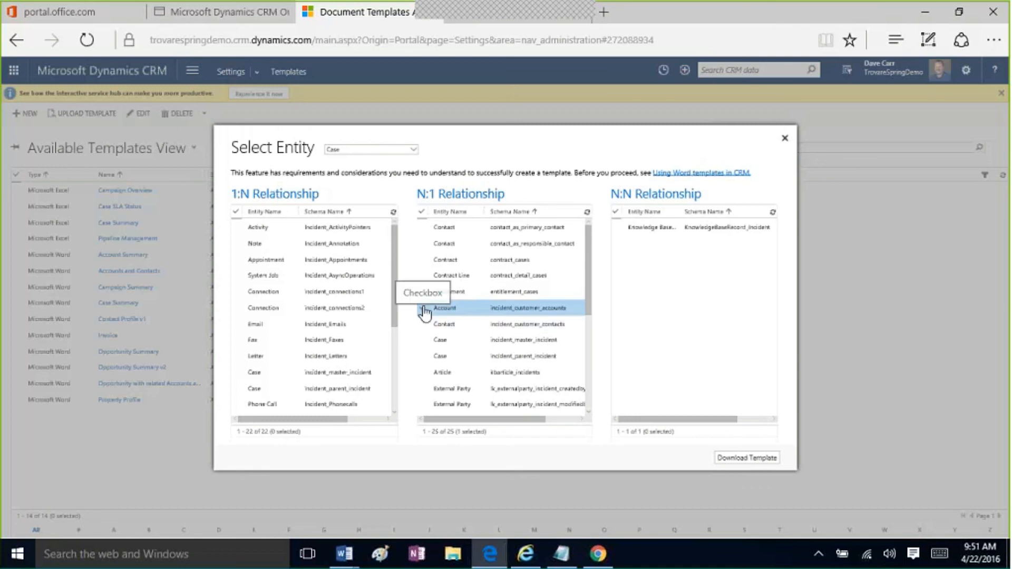
{"action": "left_click", "coordinate": [426, 243]}
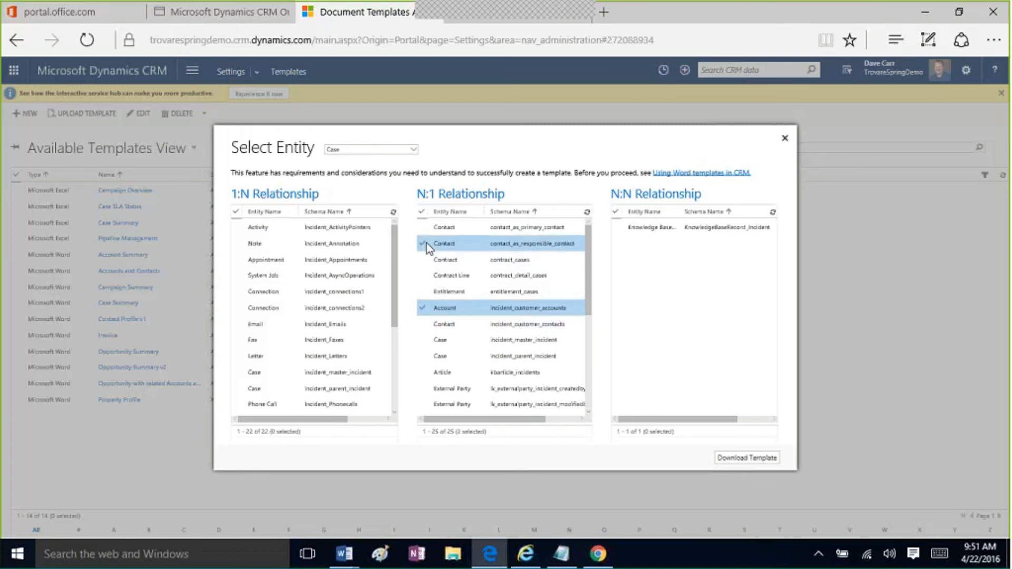
{"action": "left_click", "coordinate": [426, 228]}
{"action": "left_click", "coordinate": [423, 327]}
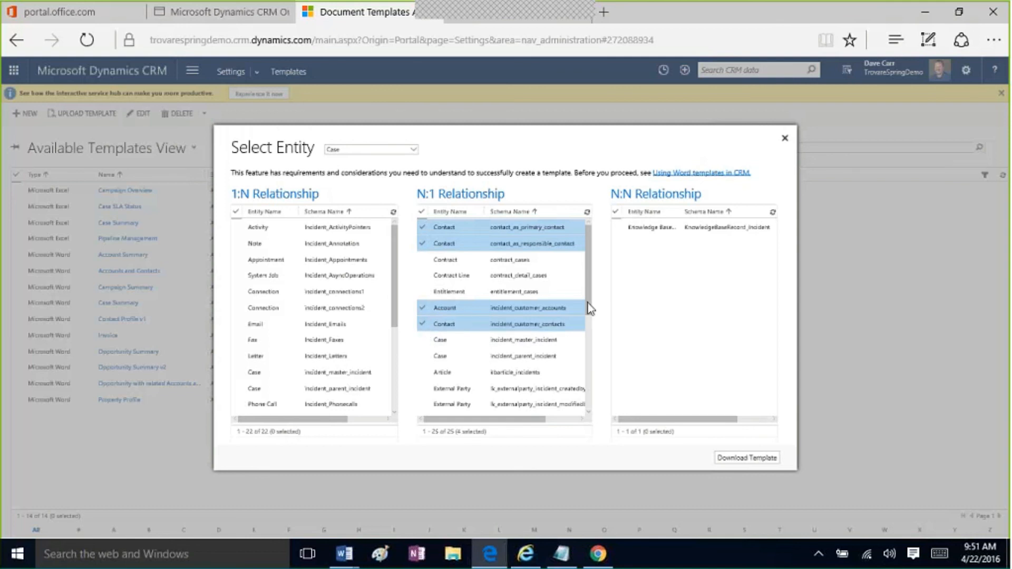
{"action": "mouse_move", "coordinate": [587, 303]}
{"action": "left_mouse_down"}
{"action": "mouse_move", "coordinate": [588, 323]}
{"action": "mouse_move", "coordinate": [588, 301]}
{"action": "left_mouse_up"}
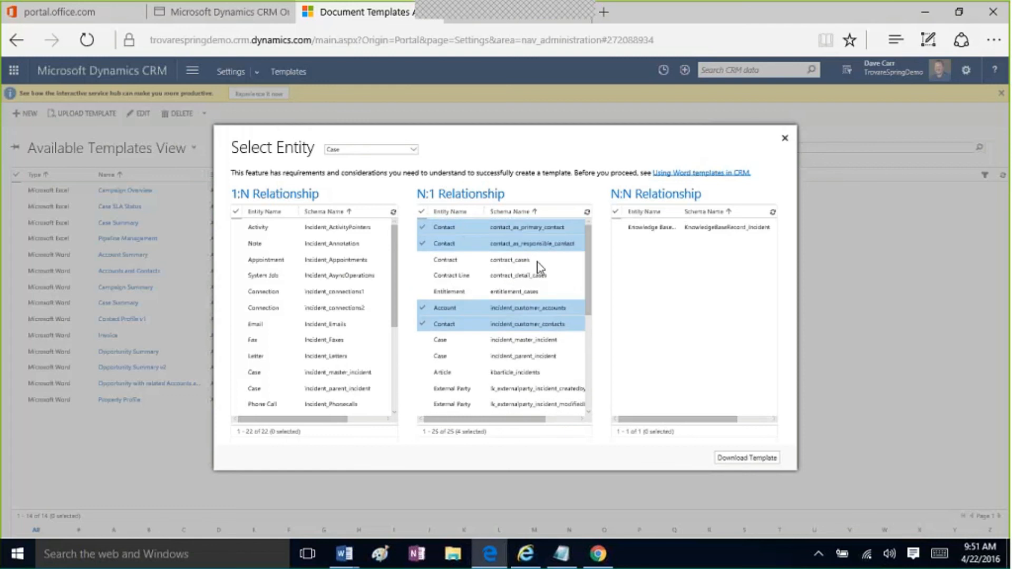
- Sort the N:1 relationships by entity name and select the three Contact relationships: customer, primary and responsible contact
{"action": "left_click", "coordinate": [468, 216]}
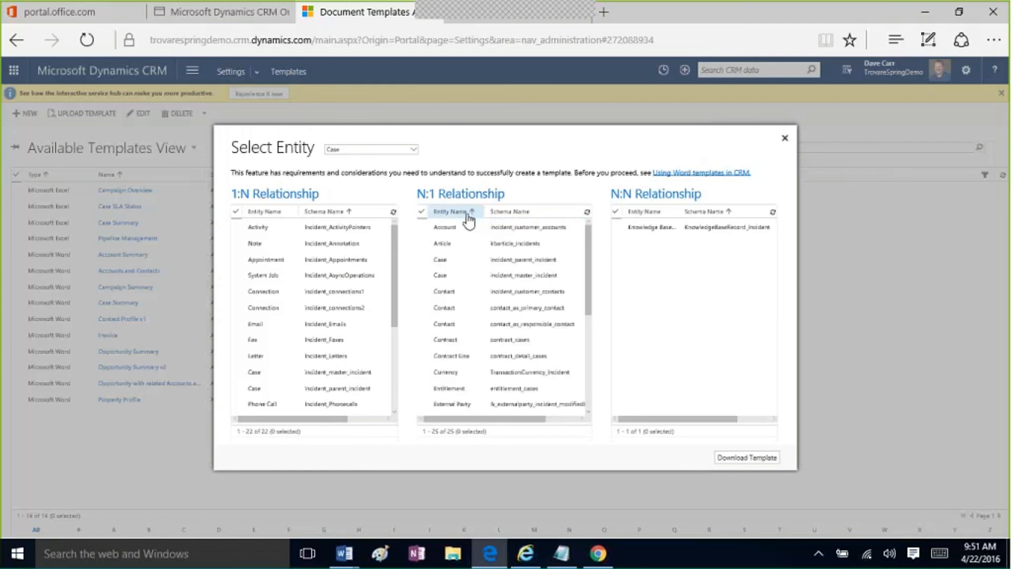
{"action": "left_click", "coordinate": [422, 311]}
{"action": "left_click", "coordinate": [422, 295]}
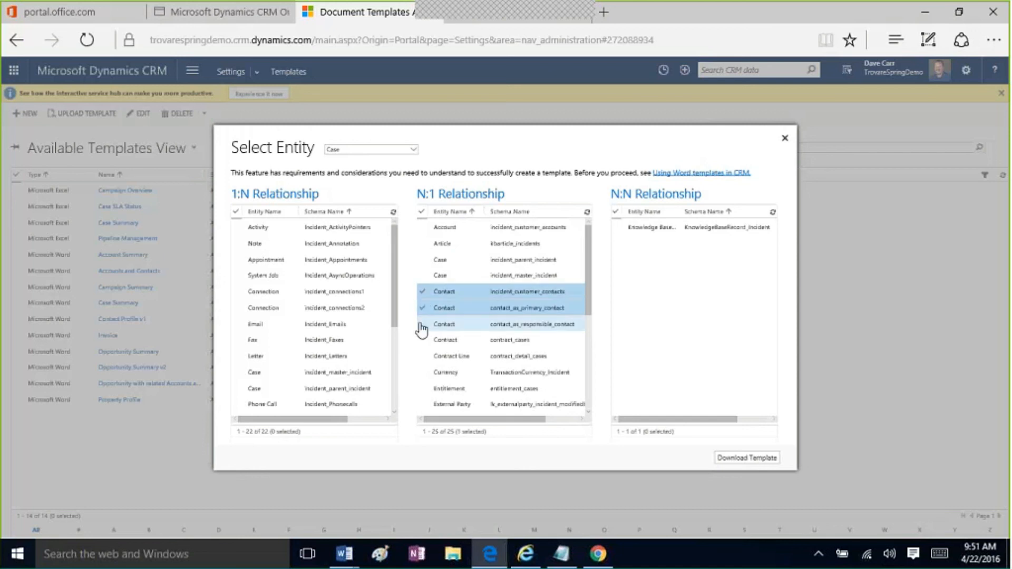
{"action": "left_click", "coordinate": [421, 326]}
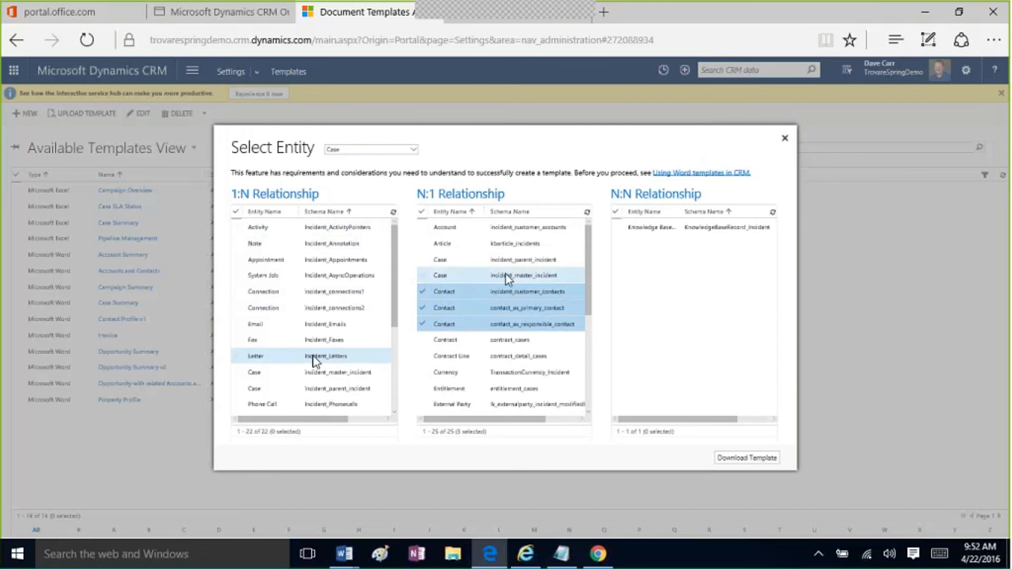
- Add the 1:N relationships incident_master_incident and Incident_Phonecalls, and download the Case Word template
{"action": "left_click", "coordinate": [276, 375]}
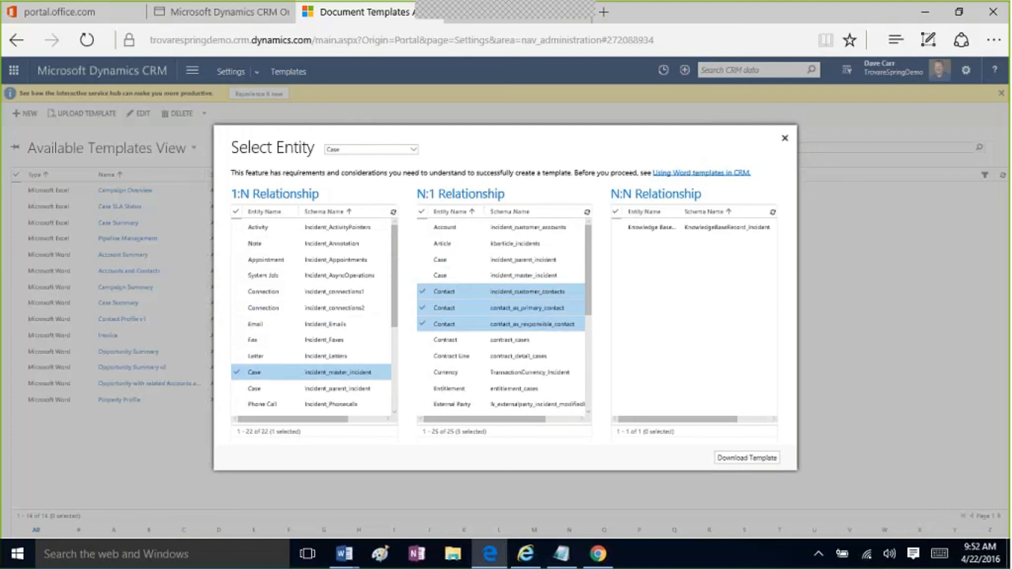
{"action": "left_click", "coordinate": [236, 406]}
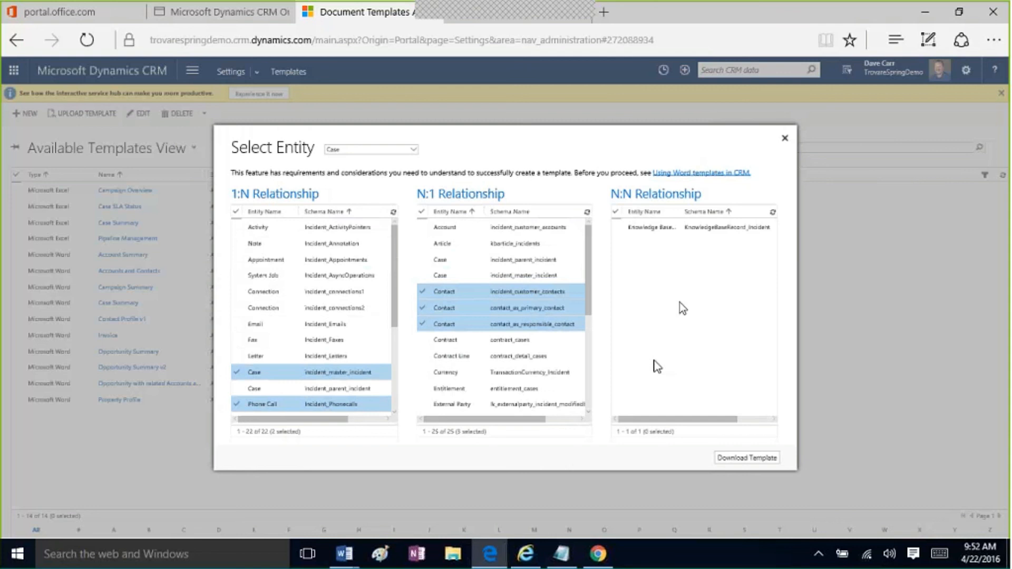
{"action": "left_click", "coordinate": [747, 458]}
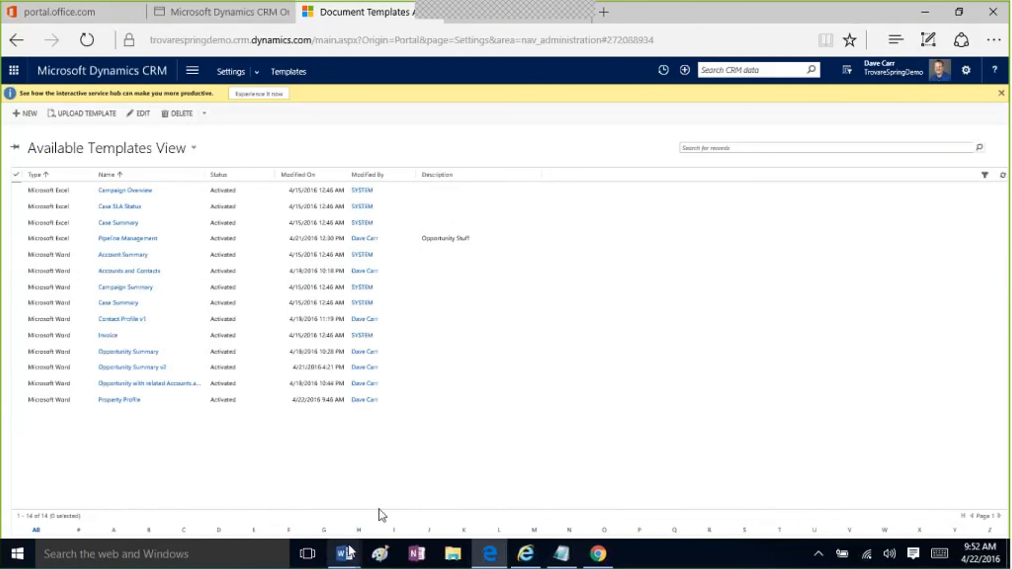
- Return to the My Active Contacts list in the Sales area
{"action": "mouse_move", "coordinate": [346, 553]}
{"action": "left_click", "coordinate": [501, 367]}
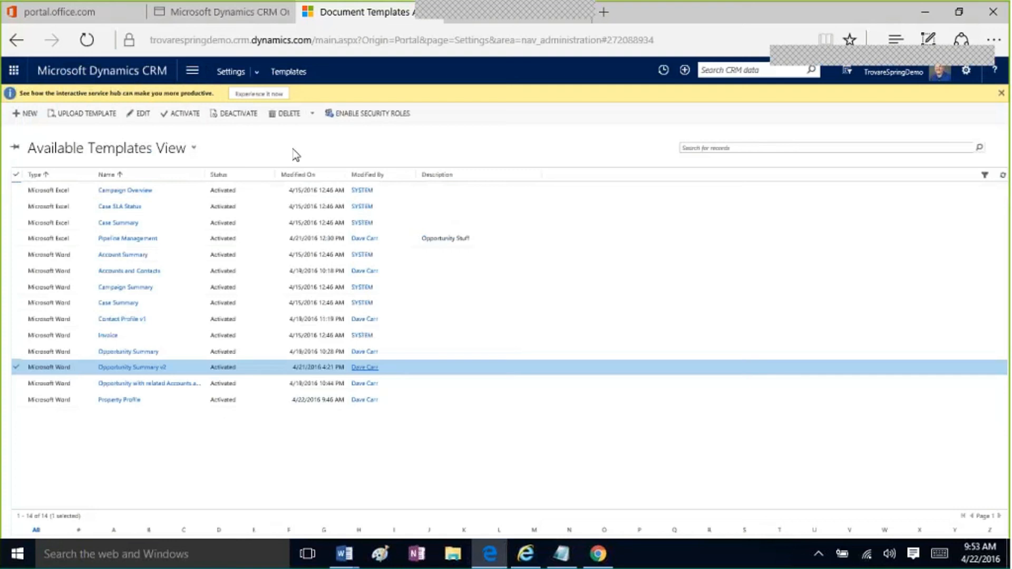
{"action": "left_click", "coordinate": [192, 70]}
{"action": "left_click", "coordinate": [100, 101]}
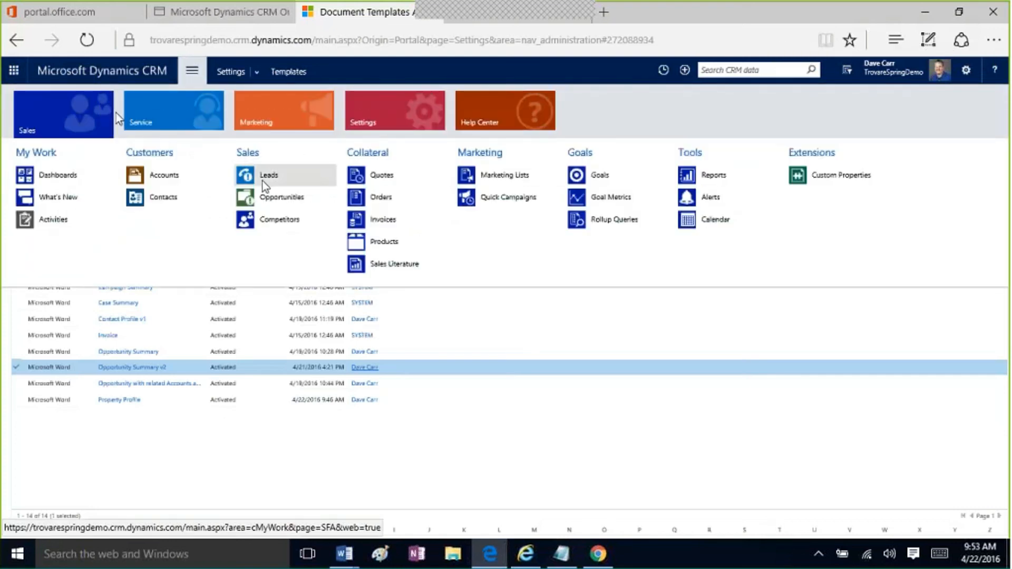
{"action": "left_click", "coordinate": [190, 198]}
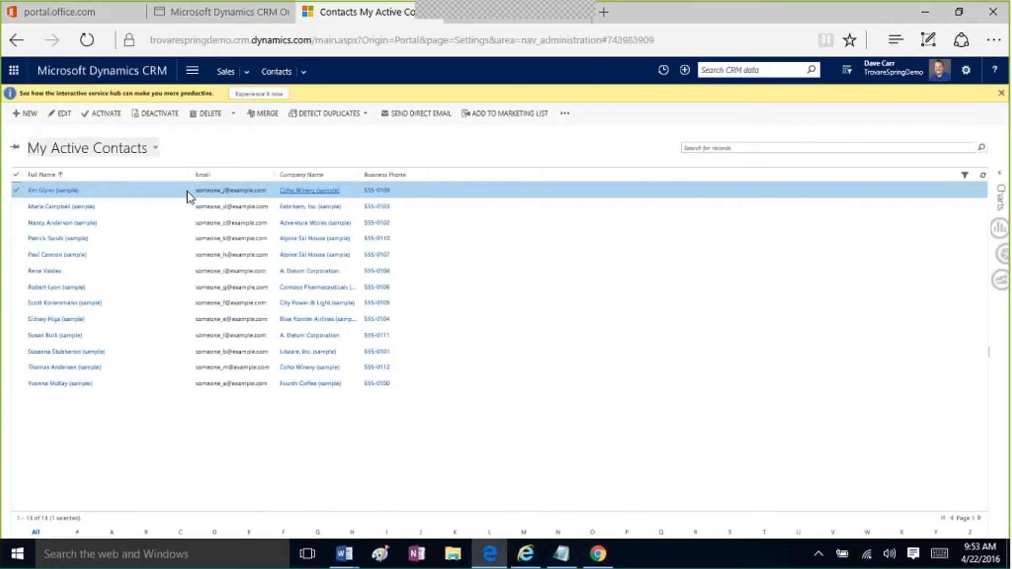
- Generate the Contact Profile v1 Word document for the sixth contact in the list, view the downloaded file and close it
{"action": "left_click", "coordinate": [192, 273]}
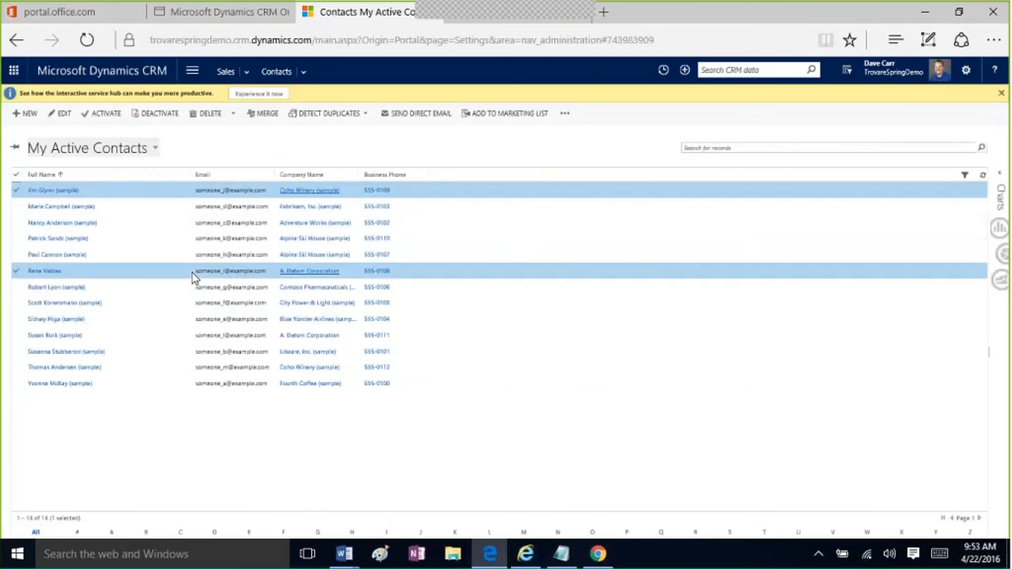
{"action": "left_click", "coordinate": [565, 116]}
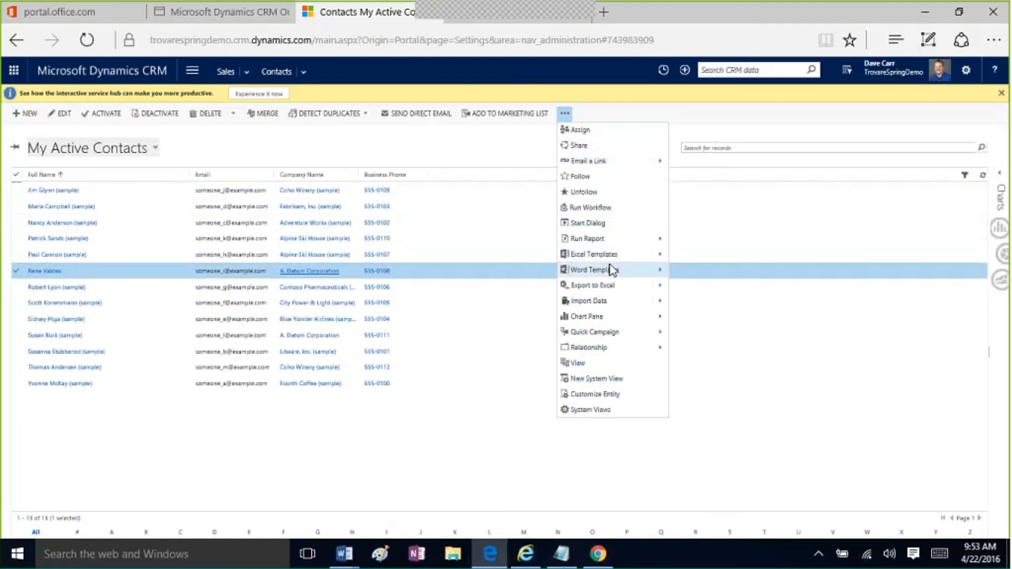
{"action": "left_click", "coordinate": [632, 271]}
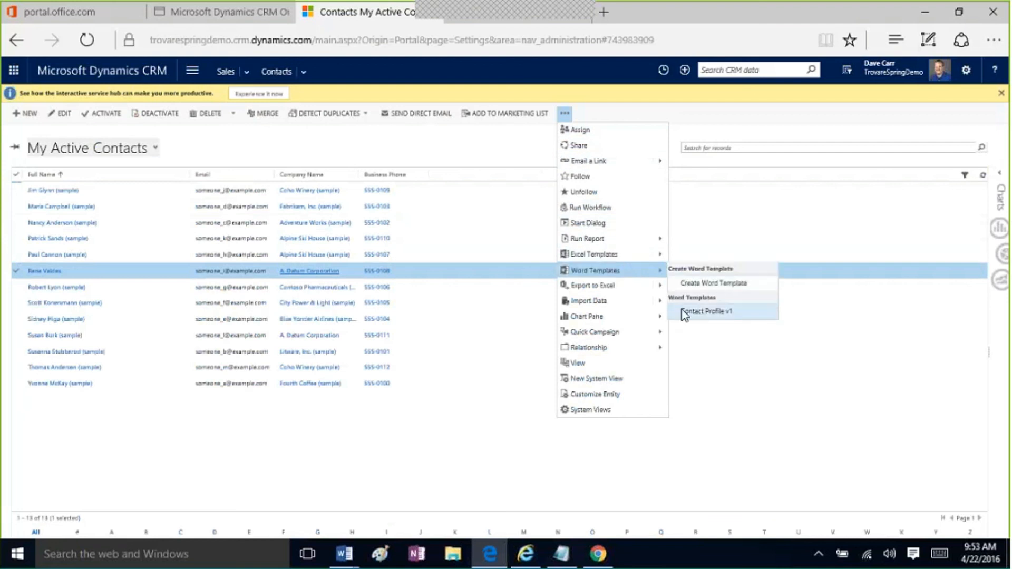
{"action": "left_click", "coordinate": [684, 312]}
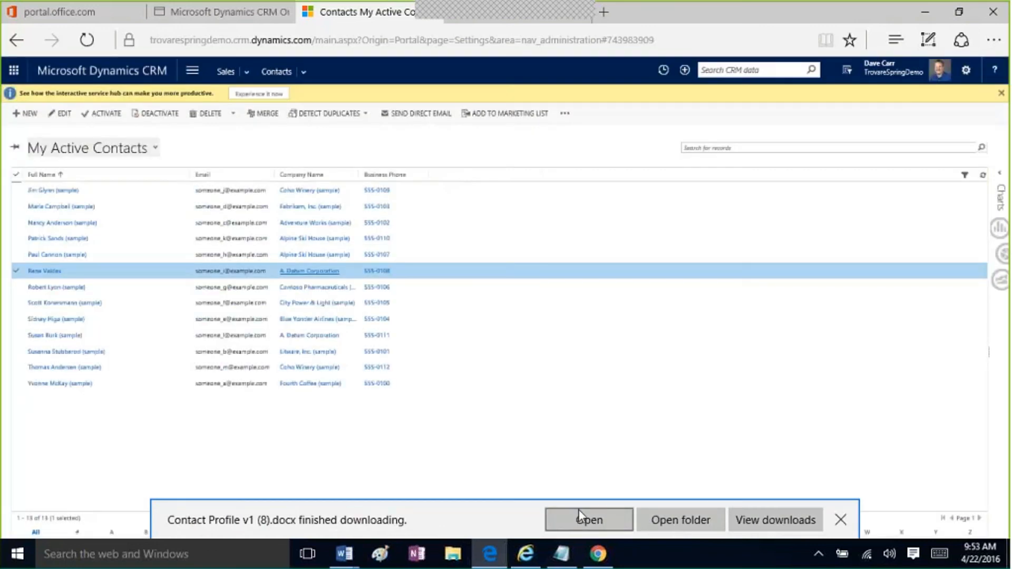
{"action": "left_click", "coordinate": [580, 516]}
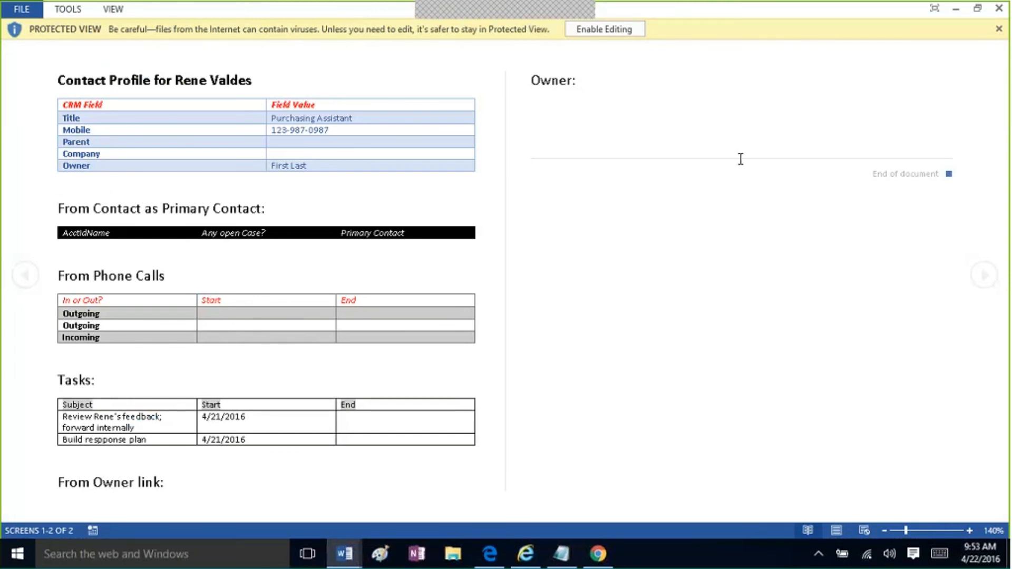
{"action": "left_click", "coordinate": [998, 9]}
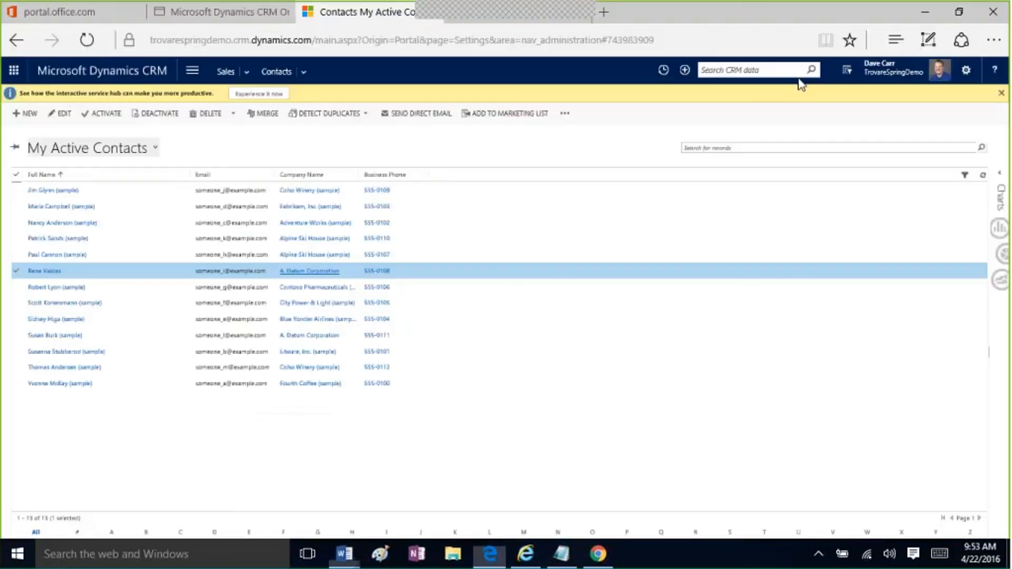
{"action": "left_click", "coordinate": [957, 7]}
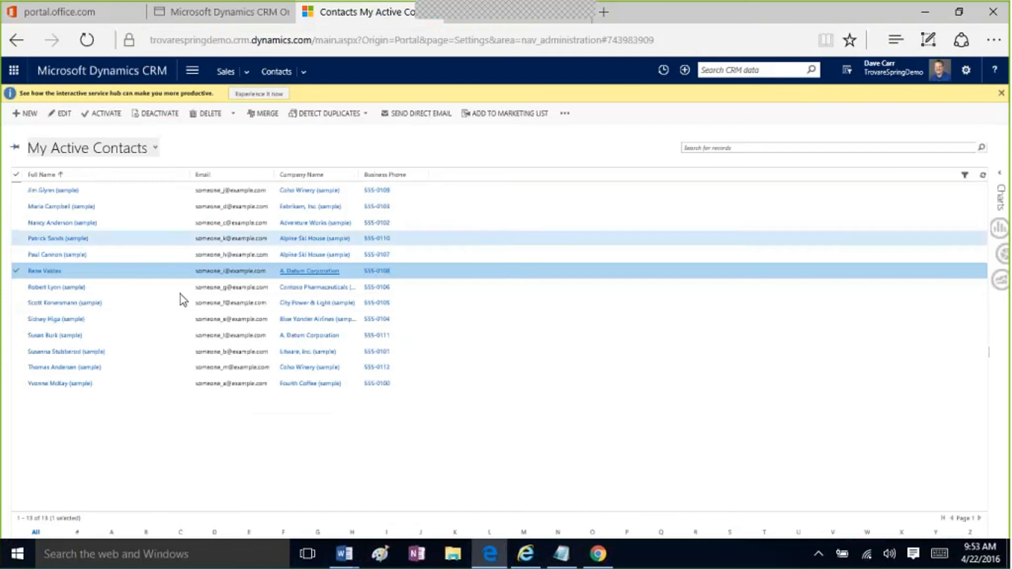
- Open the selected contact's record and view its Notes
{"action": "double_click", "coordinate": [152, 276]}
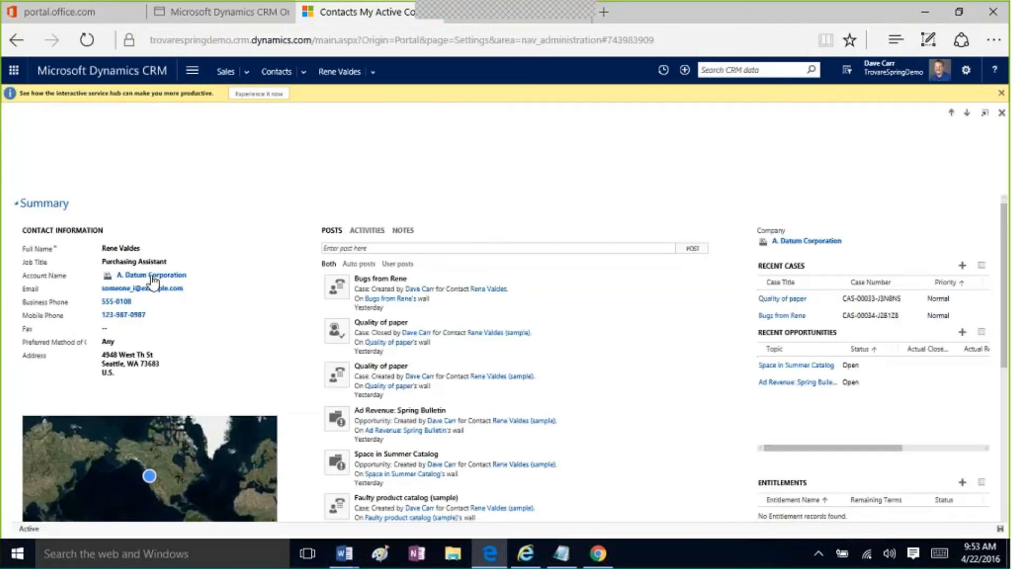
{"action": "left_click", "coordinate": [402, 230]}
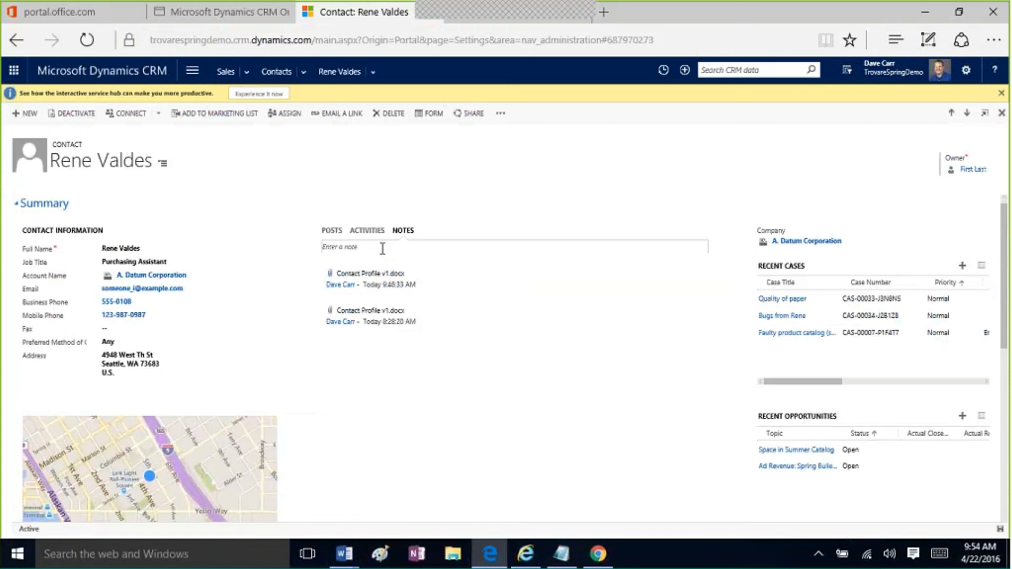
- Go to the Document Templates list in the Settings area to review the available templates
{"action": "left_click", "coordinate": [193, 70]}
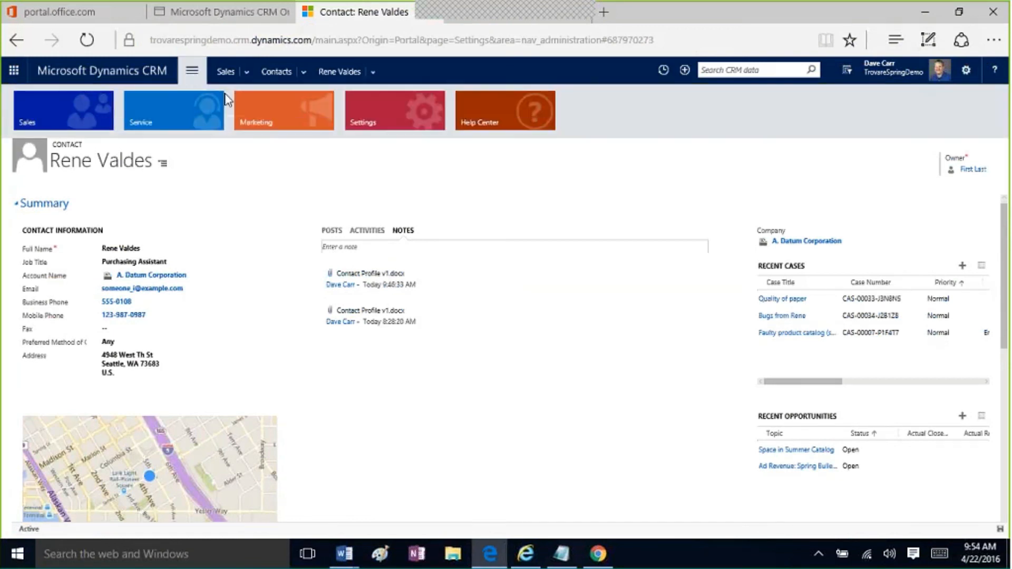
{"action": "left_click", "coordinate": [387, 117]}
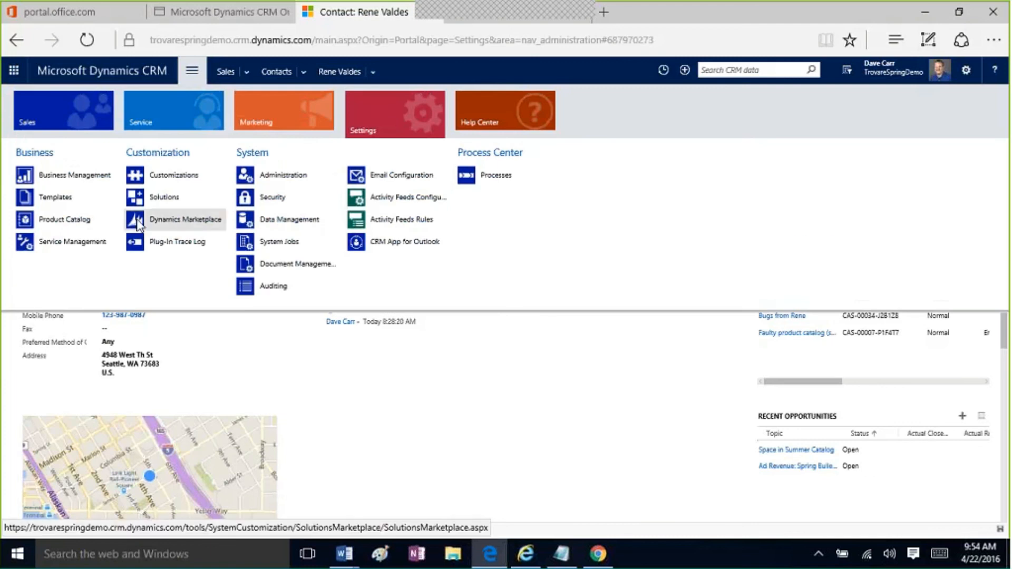
{"action": "left_click", "coordinate": [100, 202]}
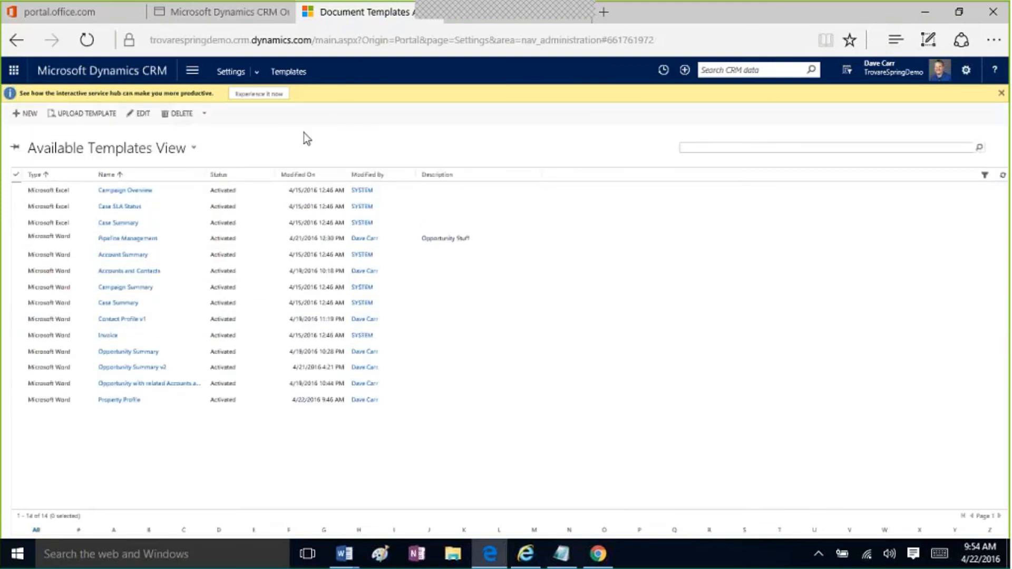
- Return to the Sales area's Contacts list and open the record of the selected A. Datum Corporation contact
{"action": "left_click", "coordinate": [192, 71]}
{"action": "left_click", "coordinate": [88, 109]}
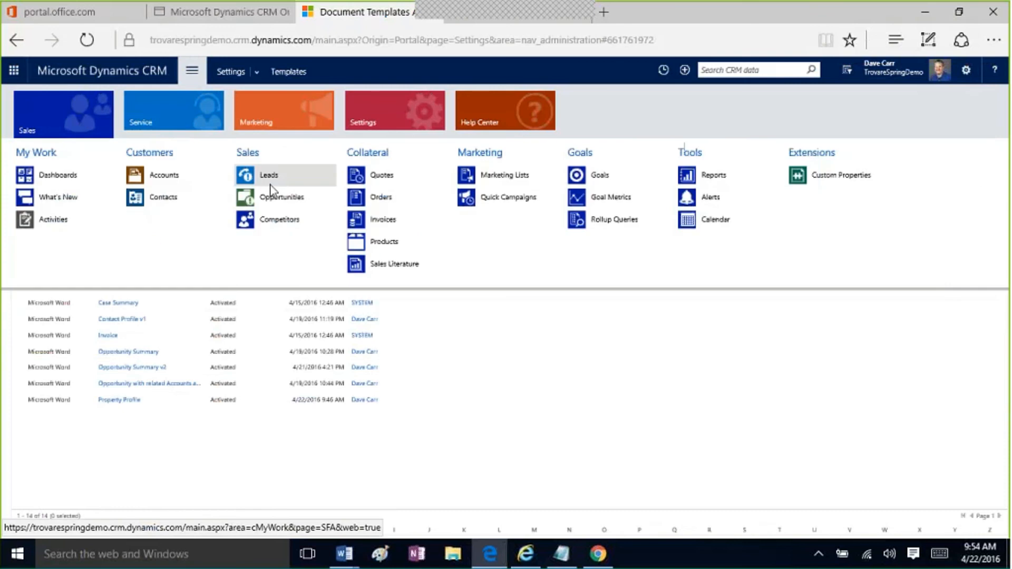
{"action": "left_click", "coordinate": [185, 200]}
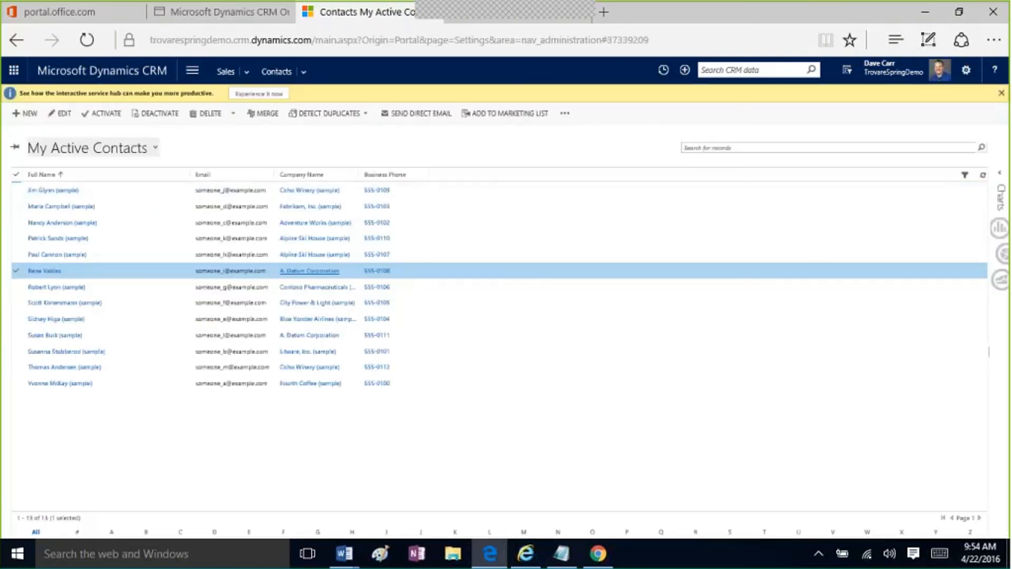
{"action": "double_click", "coordinate": [458, 275]}
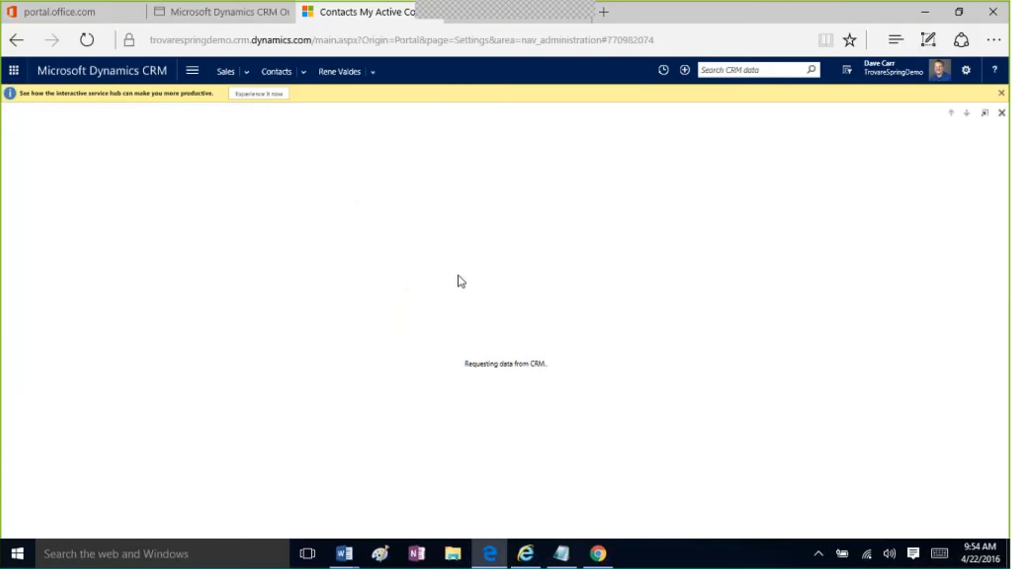
- Examine the contact record's Word Templates options, including the template creation dialog, and close them without creating anything
{"action": "left_click", "coordinate": [499, 114]}
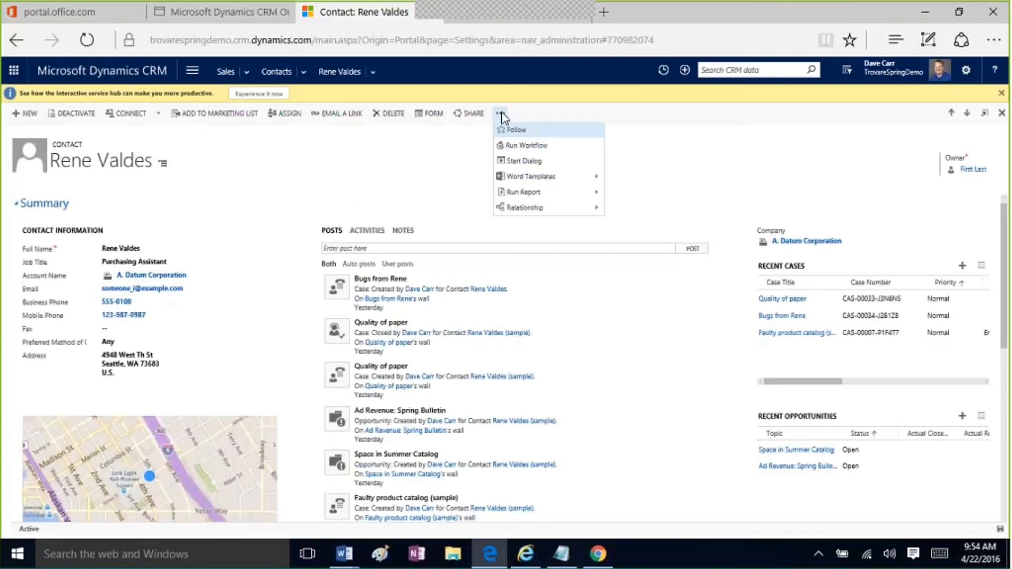
{"action": "mouse_move", "coordinate": [536, 183]}
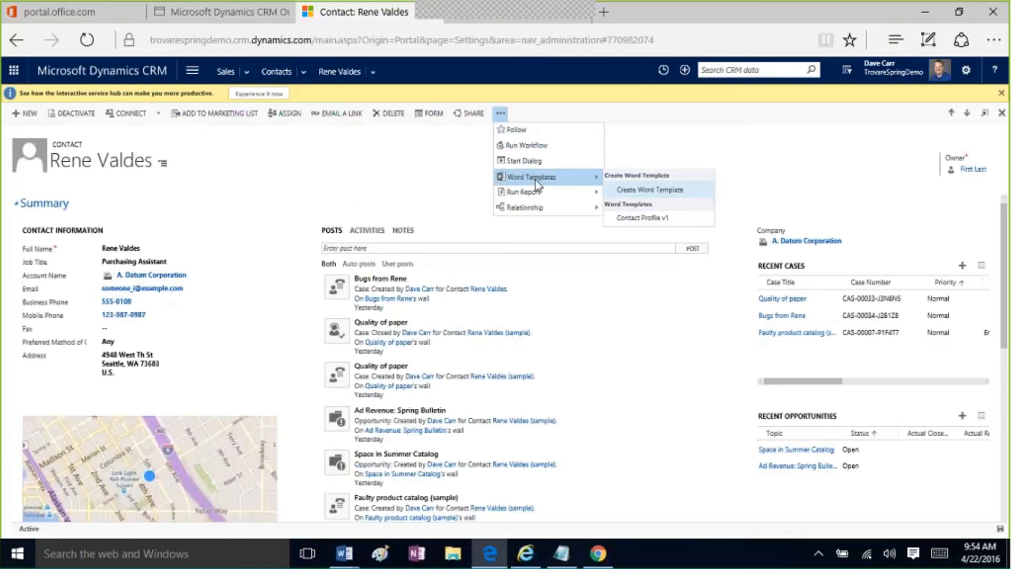
{"action": "left_click", "coordinate": [641, 191]}
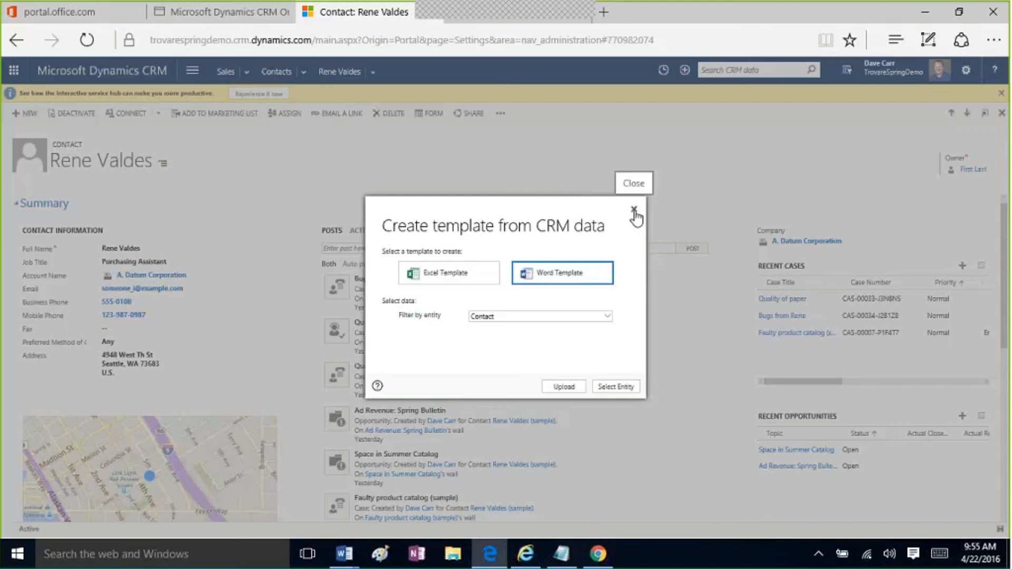
{"action": "left_click", "coordinate": [634, 211]}
{"action": "left_click", "coordinate": [501, 114]}
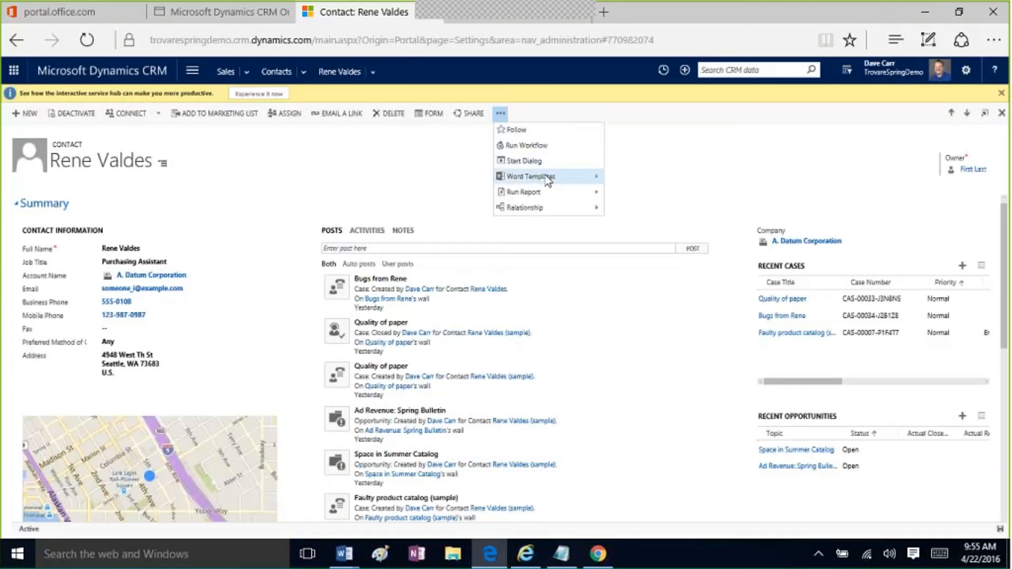
{"action": "mouse_move", "coordinate": [548, 180]}
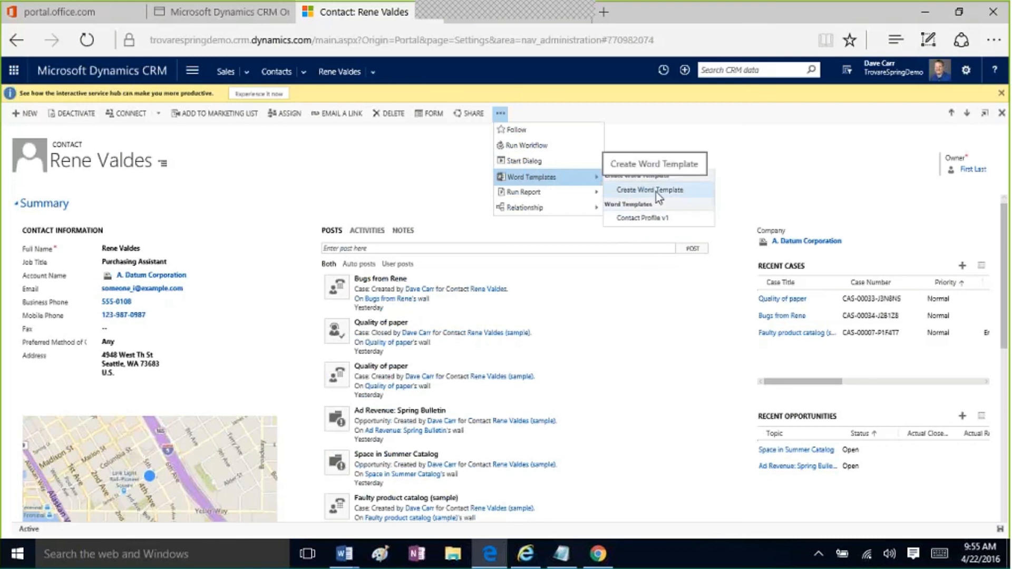
{"action": "left_click", "coordinate": [416, 183]}
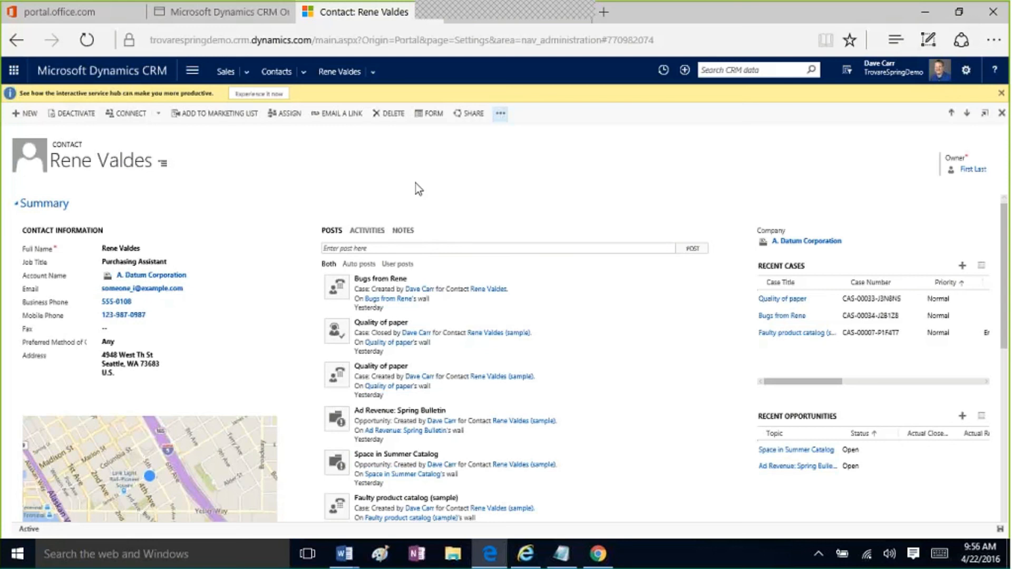
- Go to Templates in the Settings area and view the Email Templates list
{"action": "left_click", "coordinate": [195, 73]}
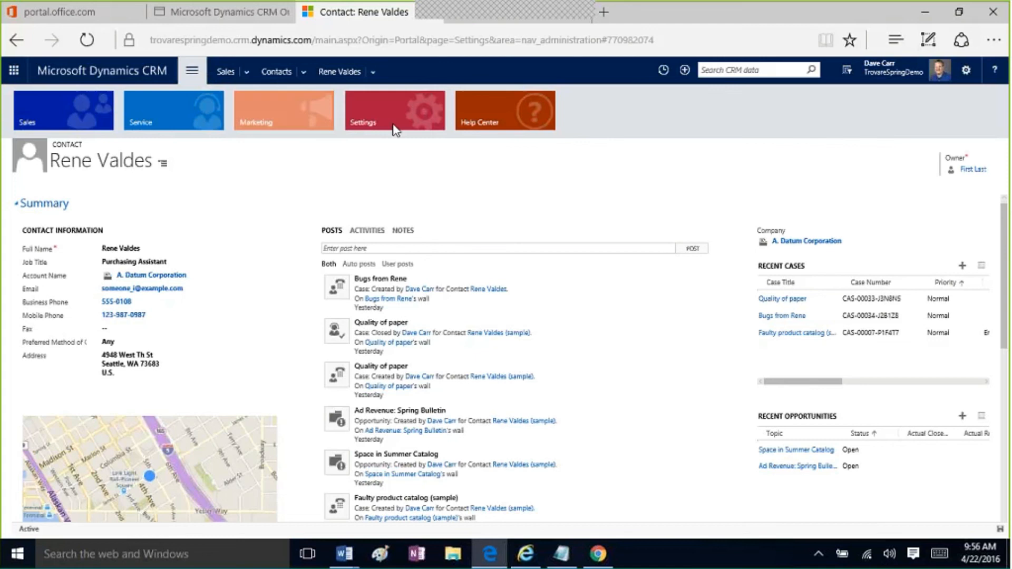
{"action": "left_click", "coordinate": [433, 124]}
{"action": "left_click", "coordinate": [68, 197]}
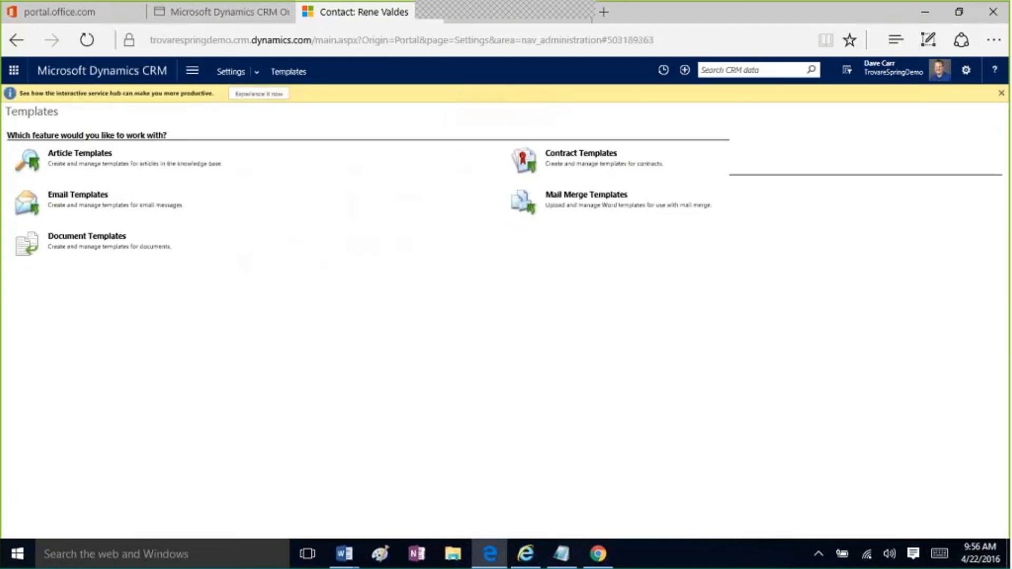
{"action": "left_click", "coordinate": [86, 196]}
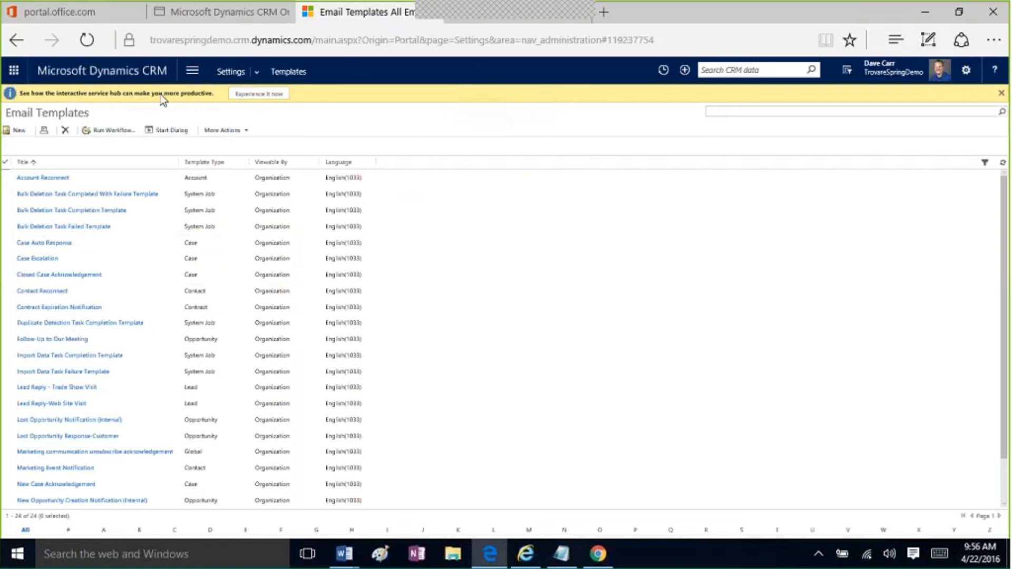
- View the Mail Merge Templates list, and return to Templates to show the Document Templates
{"action": "left_click", "coordinate": [288, 71]}
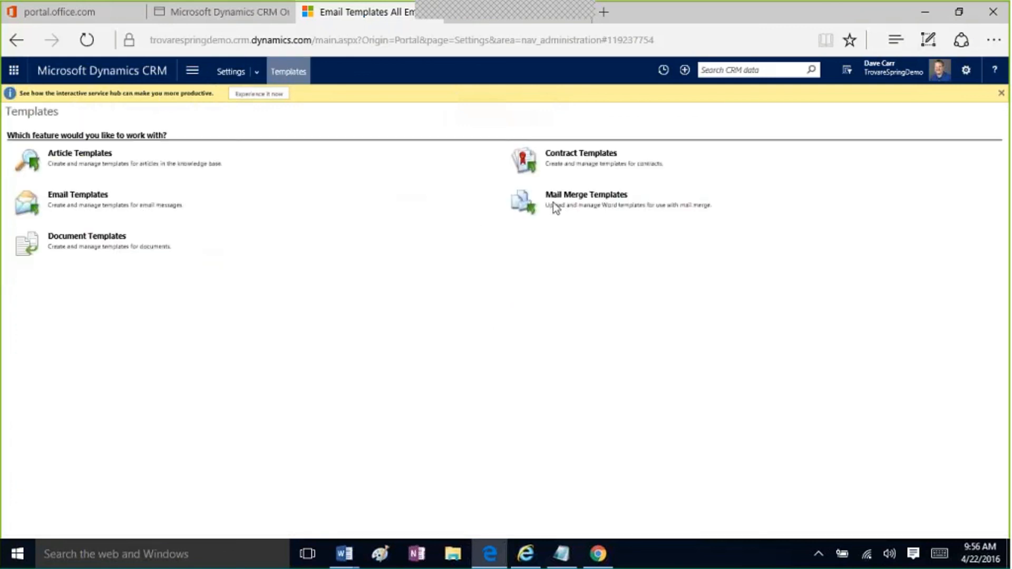
{"action": "left_click", "coordinate": [585, 198]}
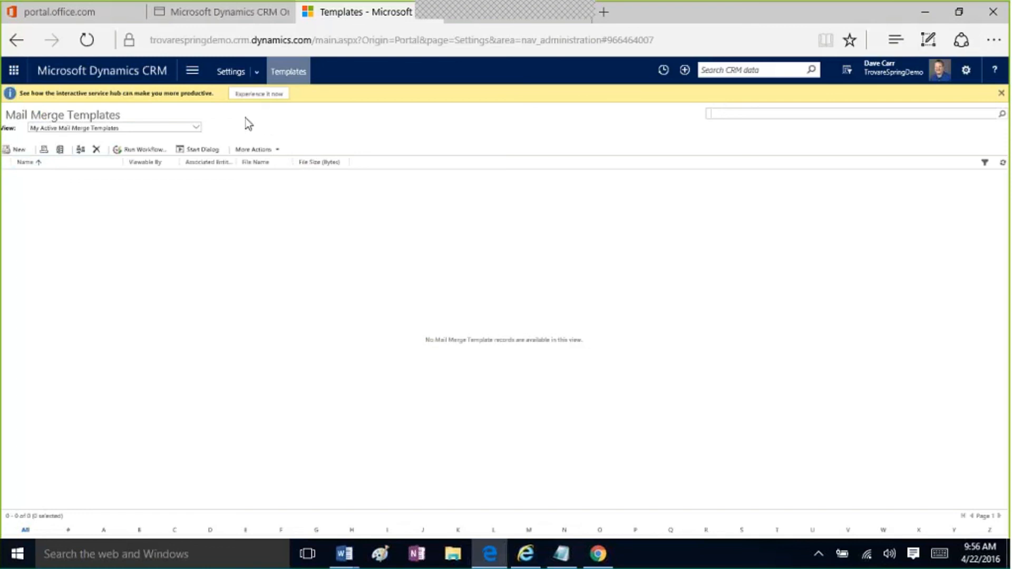
{"action": "left_click", "coordinate": [291, 73]}
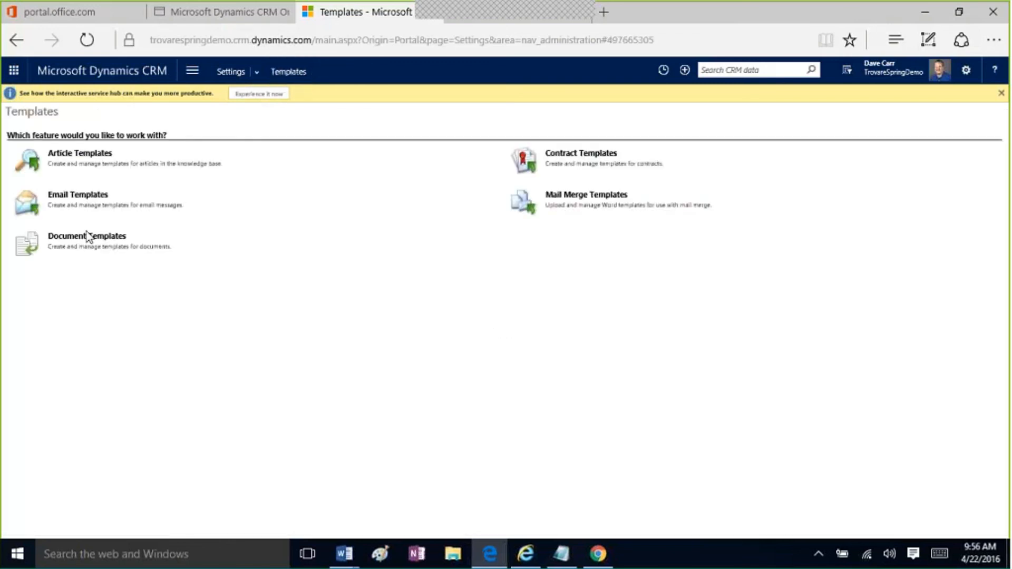
{"action": "left_click", "coordinate": [70, 239]}
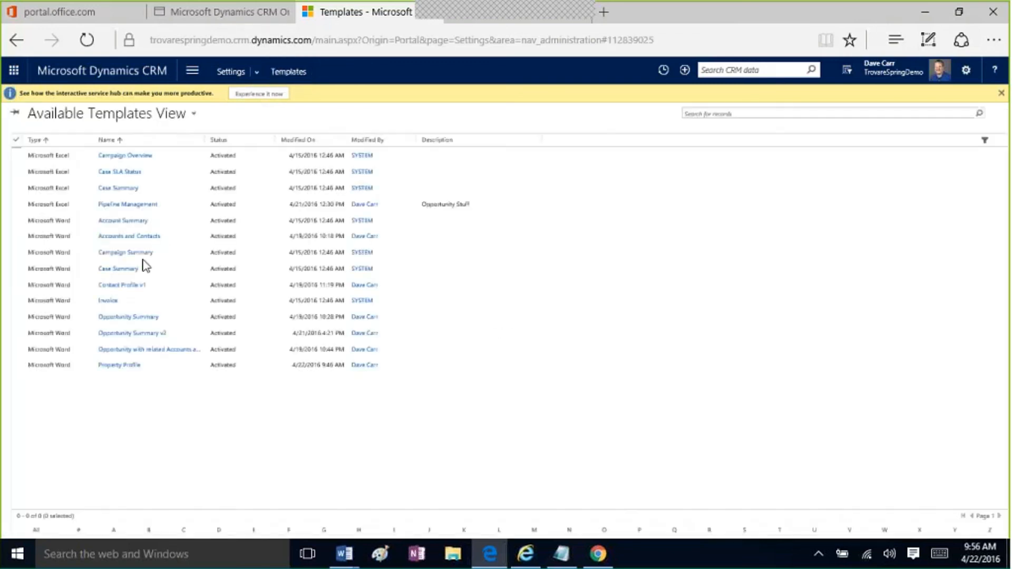
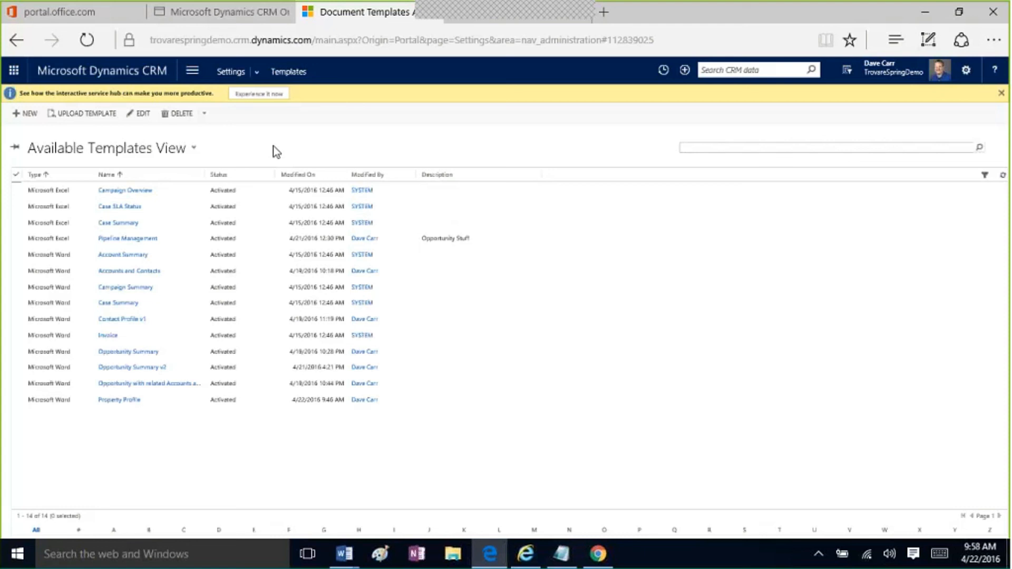
- Select all contacts in the Sales area's My Active Contacts list and show the Excel Templates options for them
{"action": "left_click", "coordinate": [192, 71]}
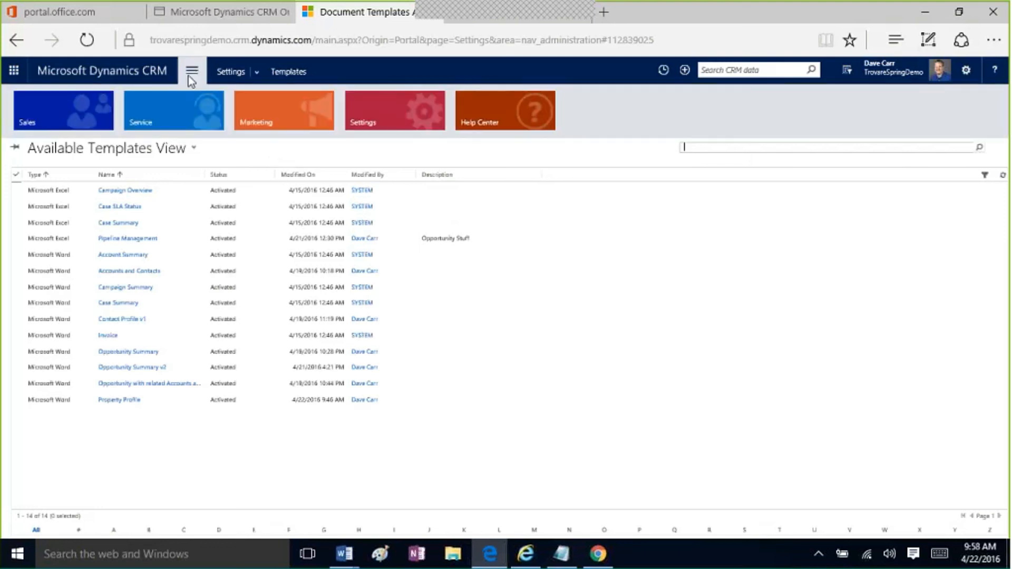
{"action": "left_click", "coordinate": [95, 118]}
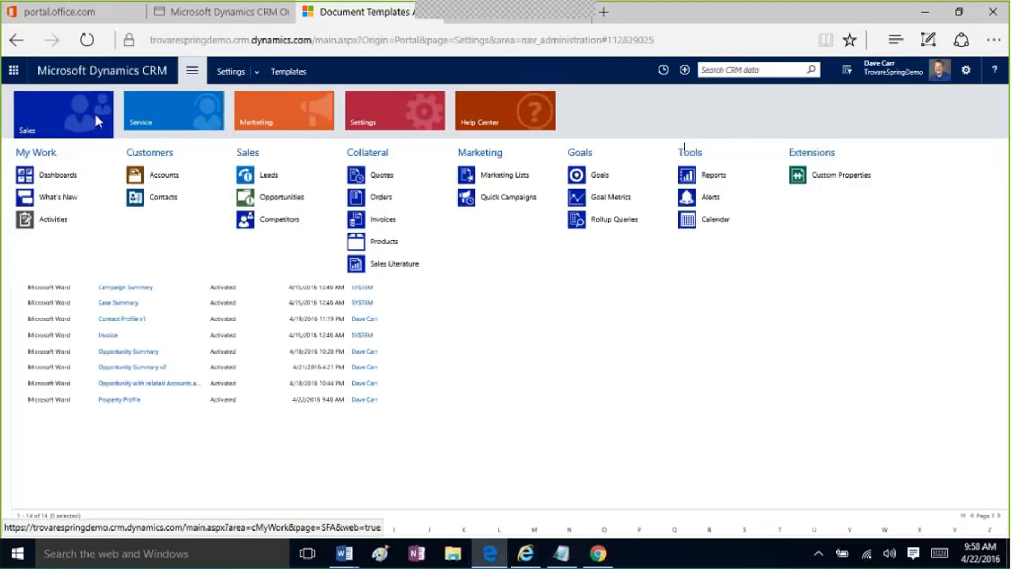
{"action": "left_click", "coordinate": [176, 202]}
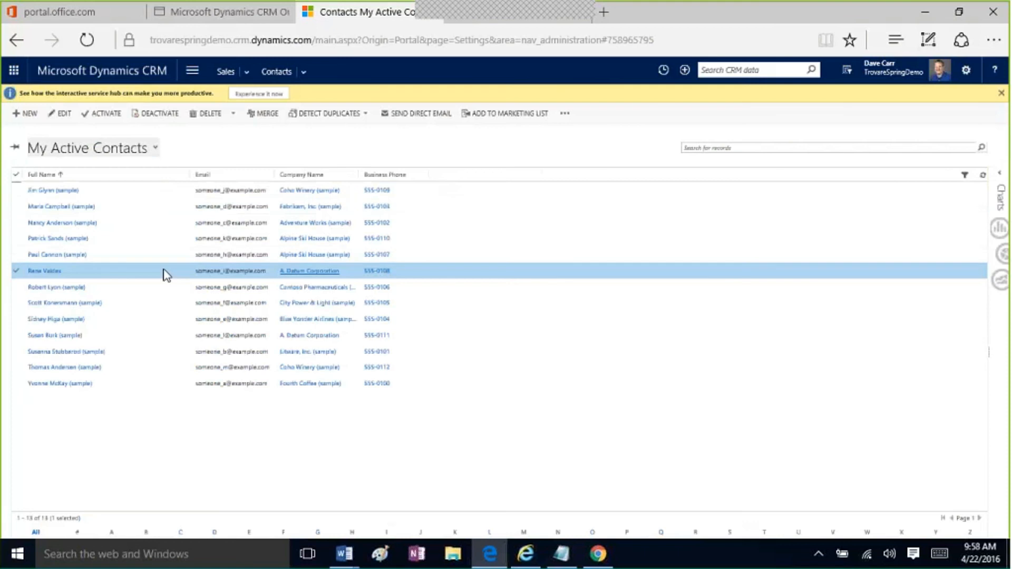
{"action": "left_click", "coordinate": [17, 174]}
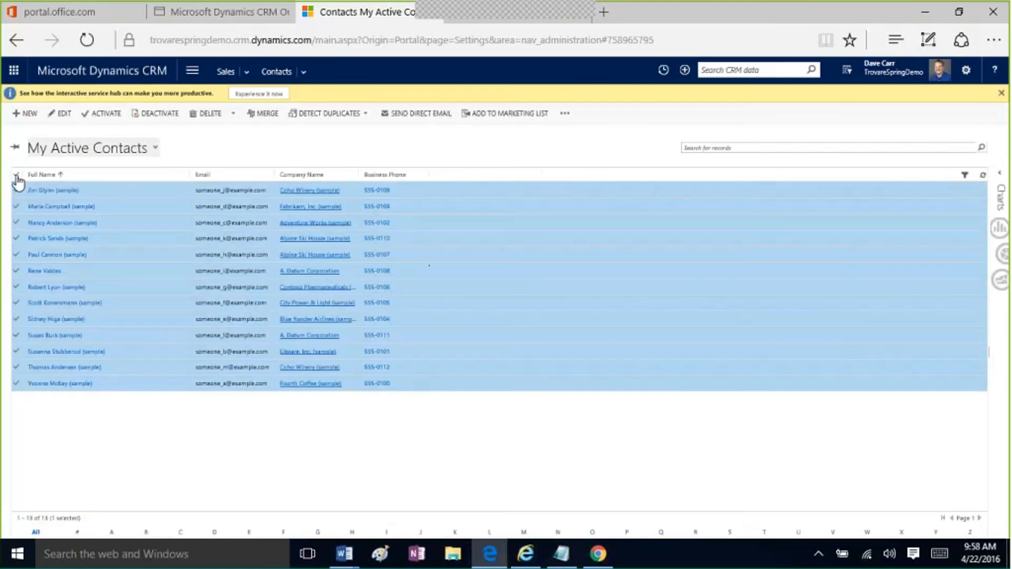
{"action": "left_click", "coordinate": [566, 114]}
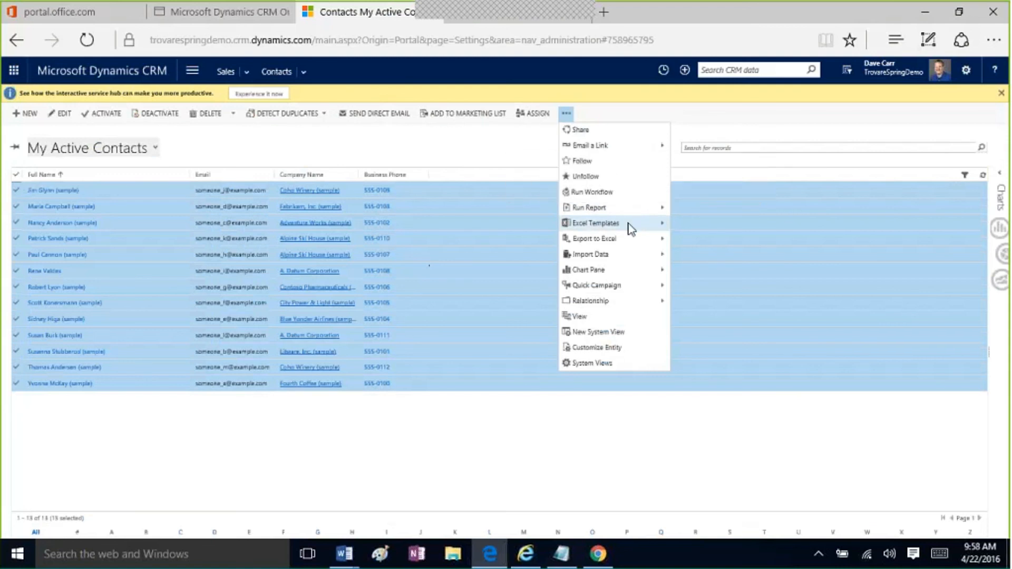
{"action": "mouse_move", "coordinate": [628, 227]}
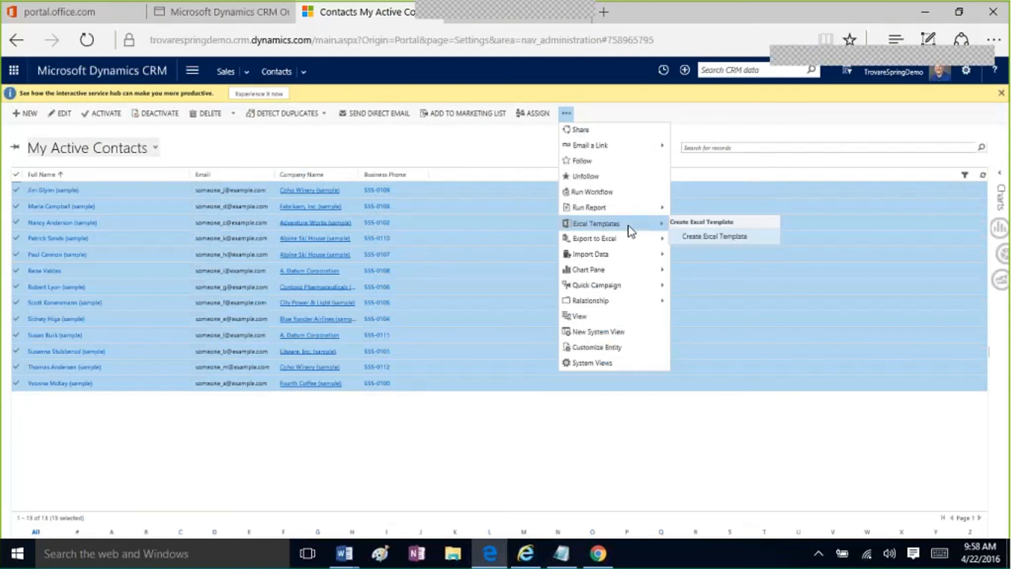
- Download an Excel template for the Contact entity based on the My Active Contacts view, then open the workbook to view it and close it
{"action": "left_click", "coordinate": [704, 236]}
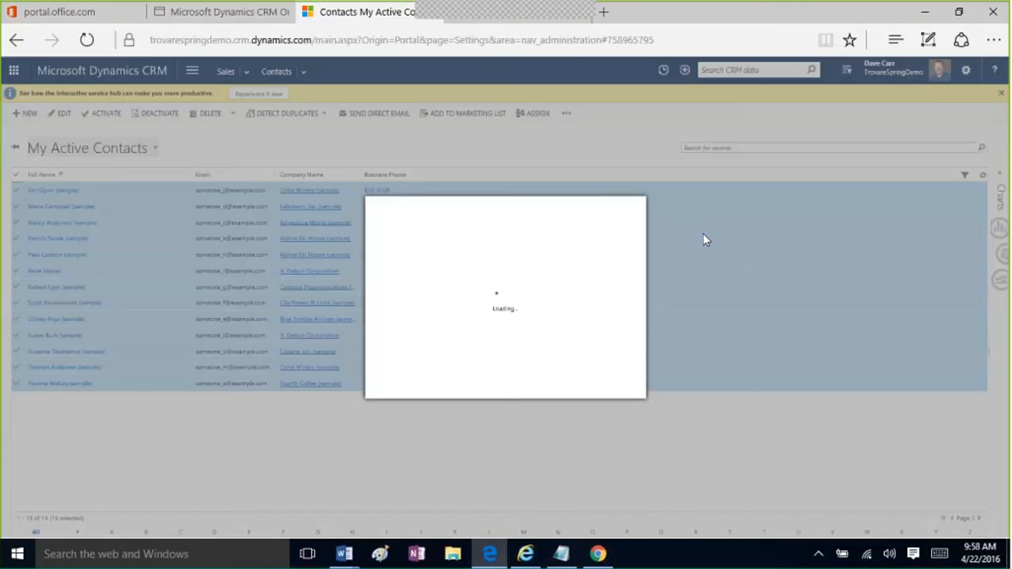
{"action": "left_click", "coordinate": [527, 335]}
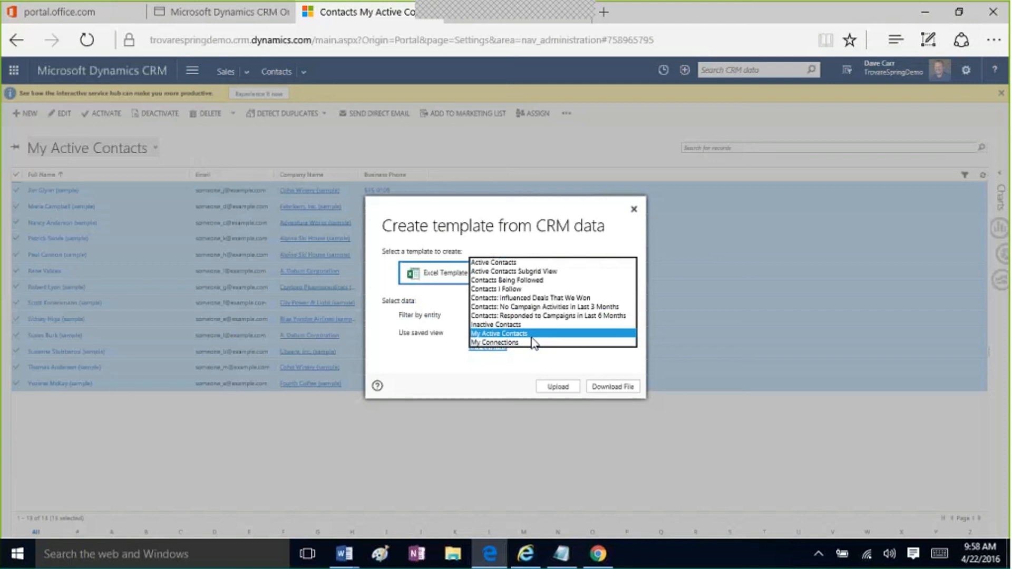
{"action": "left_click", "coordinate": [533, 336]}
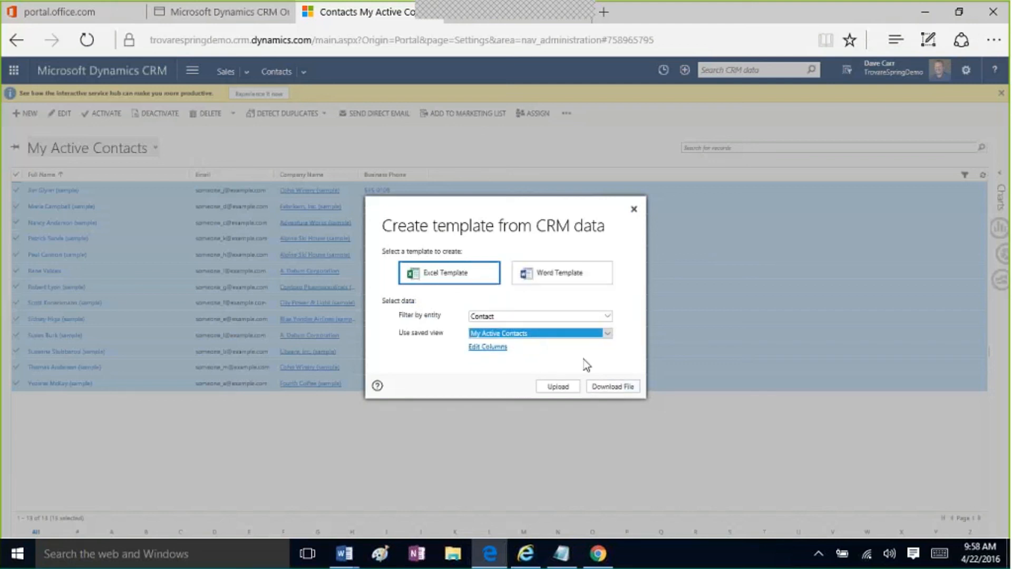
{"action": "left_click", "coordinate": [618, 387]}
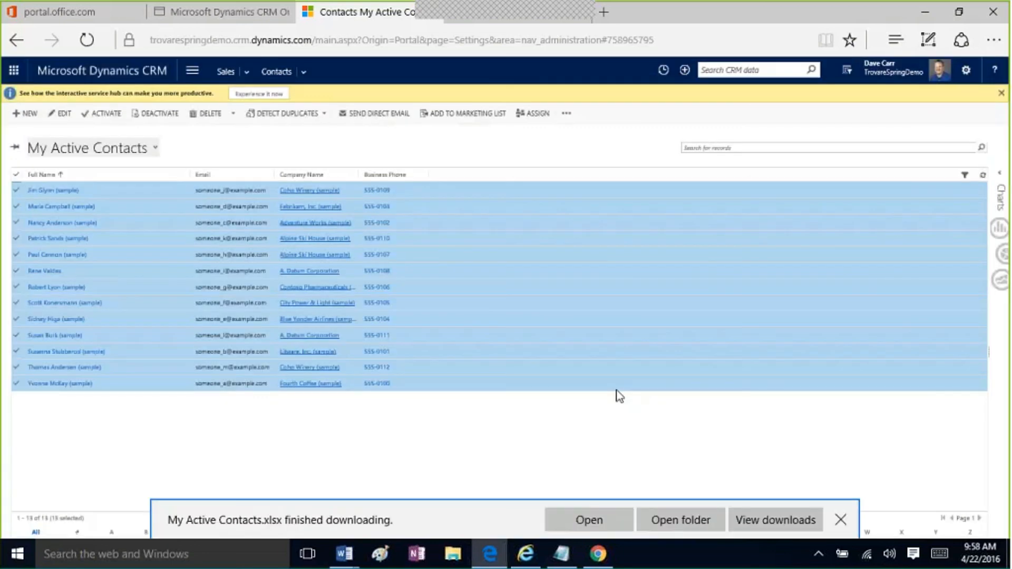
{"action": "left_click", "coordinate": [585, 520]}
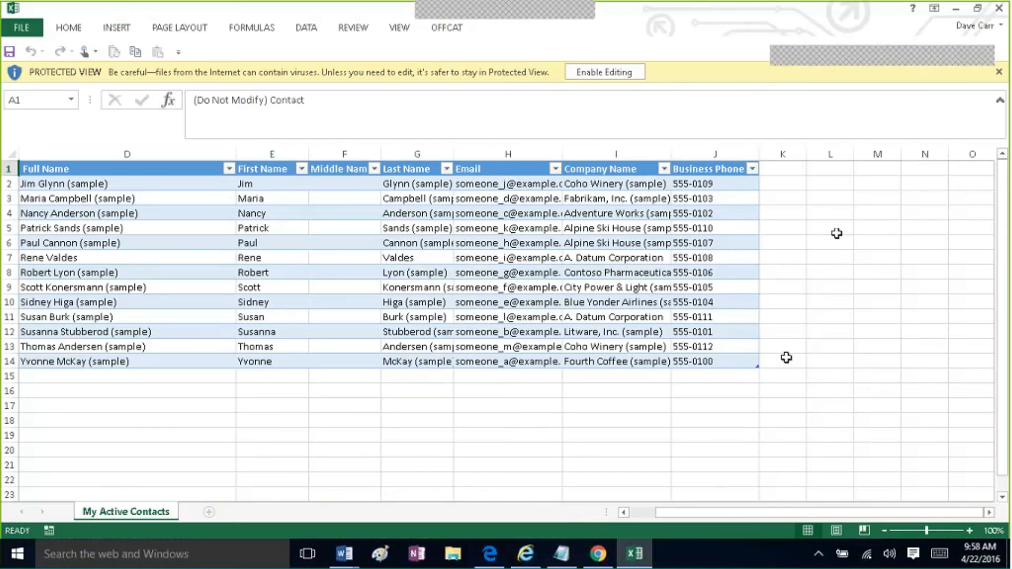
{"action": "left_click", "coordinate": [999, 8]}
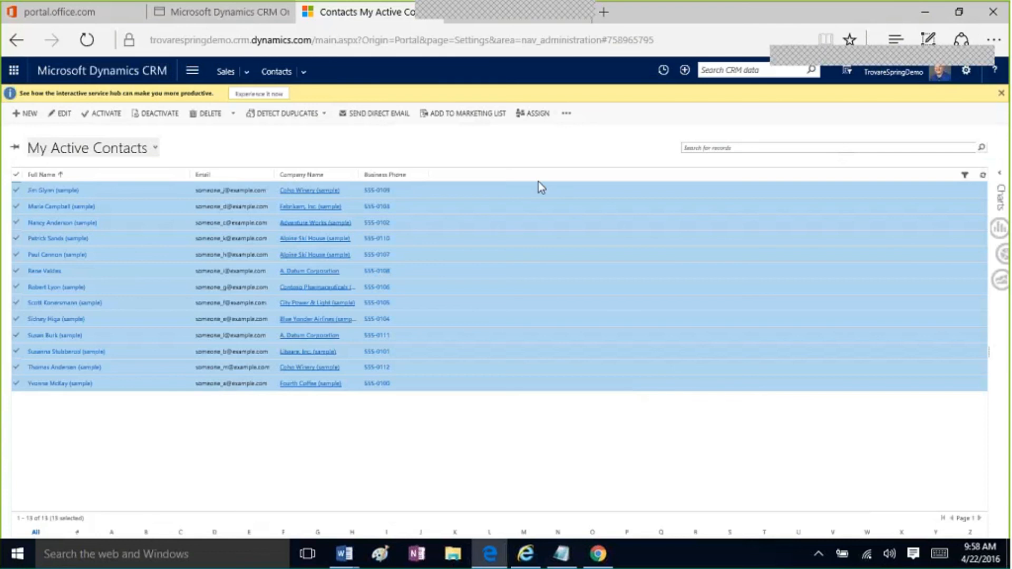
- Export the selected contacts from the My Active Contacts list to Excel and dismiss the download notification
{"action": "left_click", "coordinate": [567, 114]}
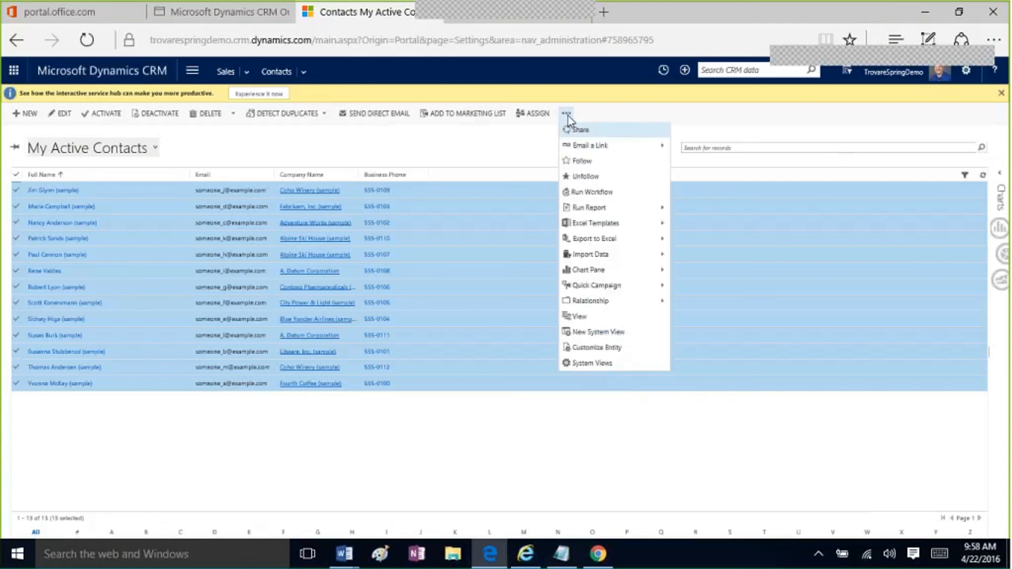
{"action": "left_click", "coordinate": [603, 244]}
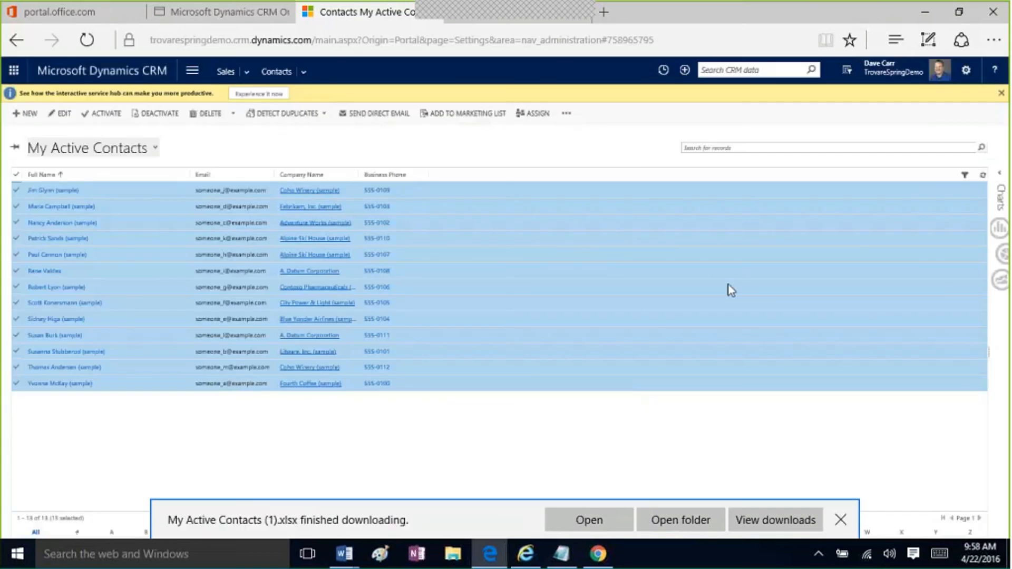
{"action": "left_click", "coordinate": [842, 520]}
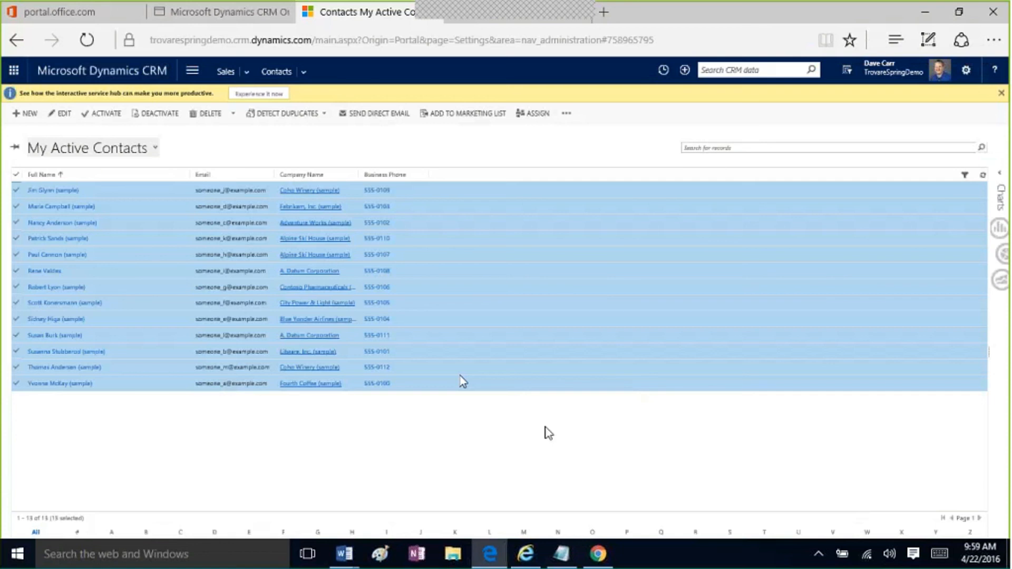
- Switch to File Explorer and look through the recently downloaded template files in the Downloads folder
{"action": "left_click", "coordinate": [453, 554]}
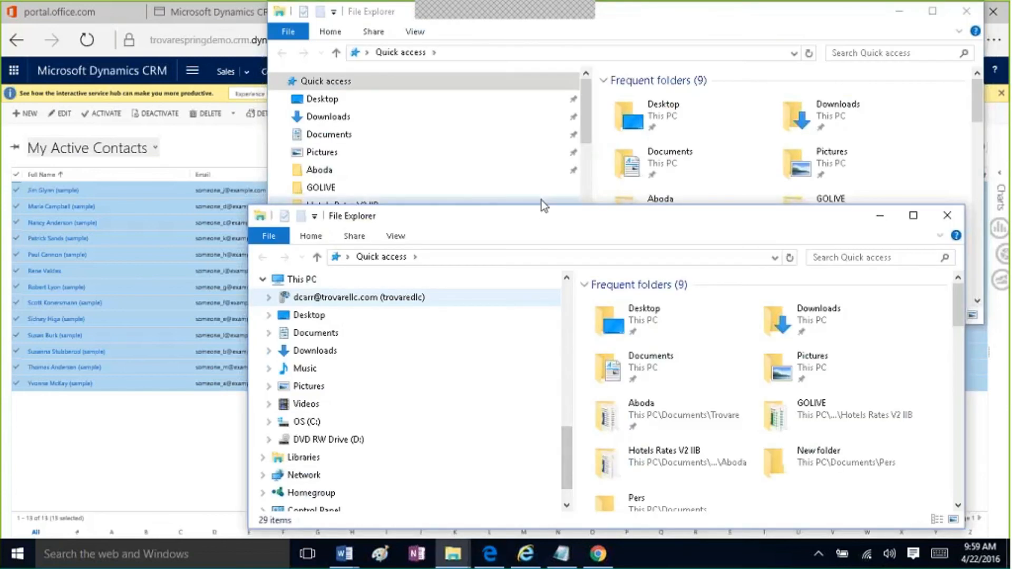
{"action": "left_click", "coordinate": [542, 200]}
{"action": "left_click", "coordinate": [424, 115]}
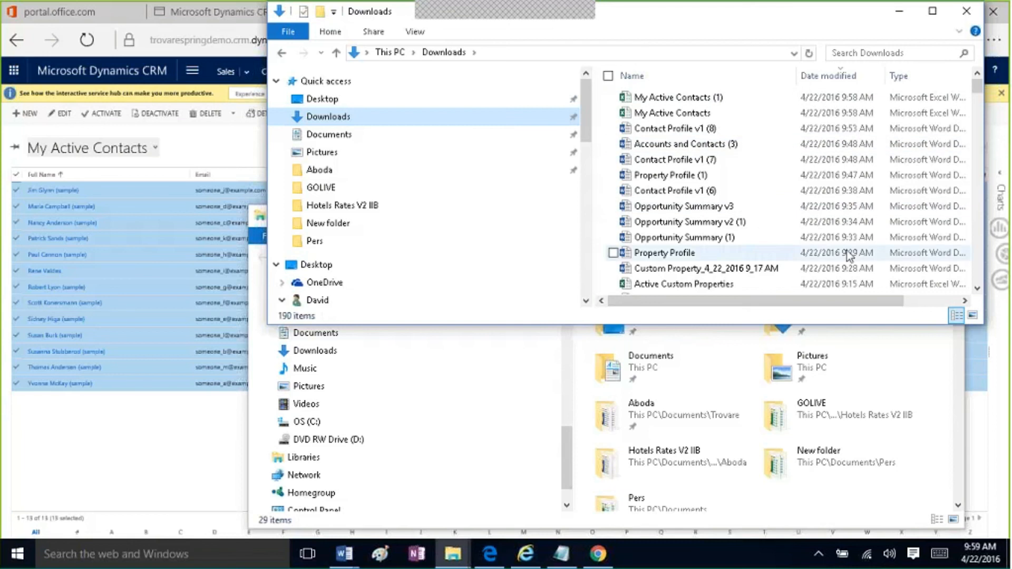
{"action": "scroll", "coordinate": [977, 289], "scroll_direction": "down", "scroll_amount": 6}
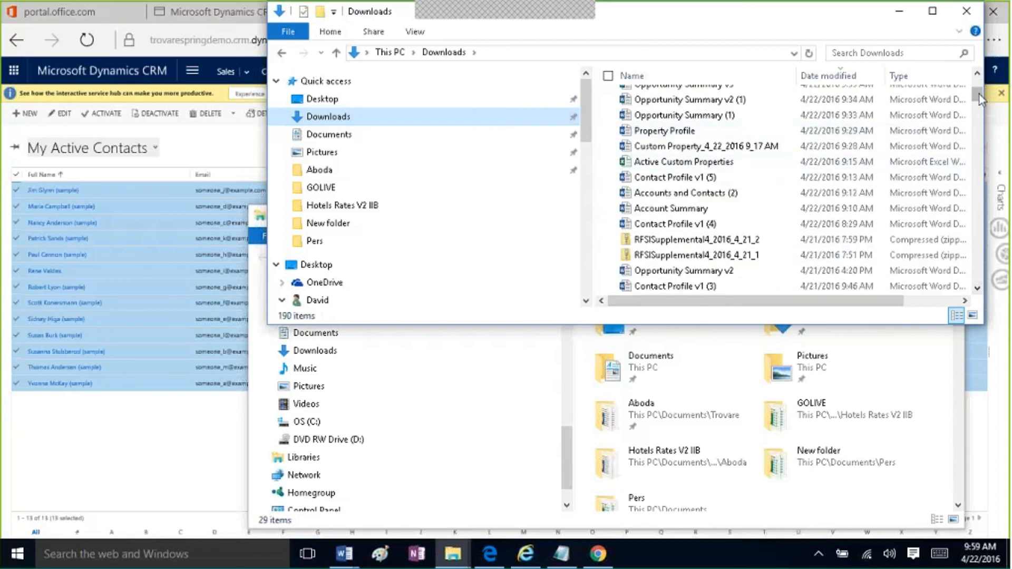
{"action": "scroll", "coordinate": [946, 100], "scroll_direction": "up", "scroll_amount": 2}
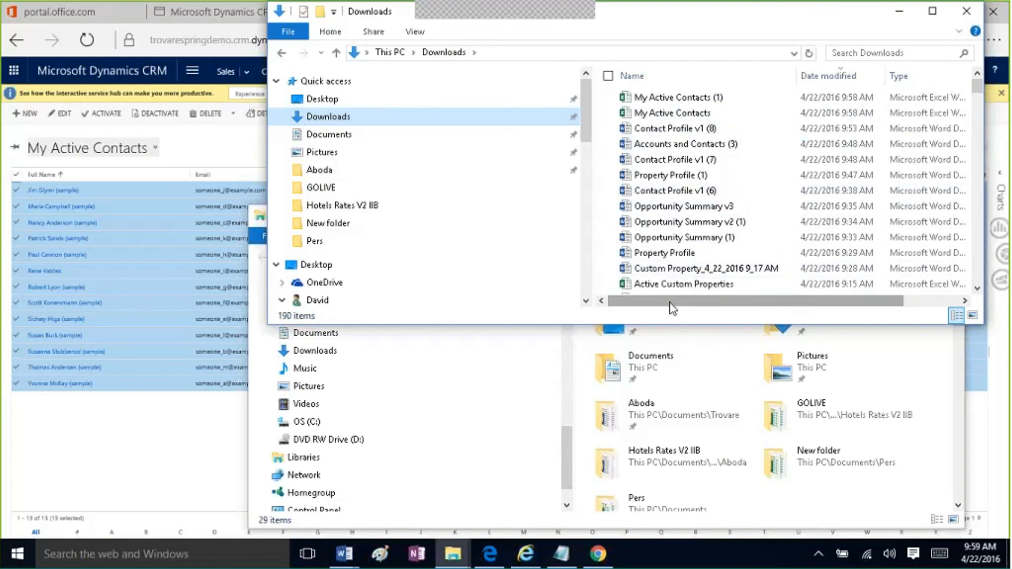
- Select the Opportunity Summary v3 document and check the file sizes of the downloaded templates and documents
{"action": "left_click", "coordinate": [682, 211]}
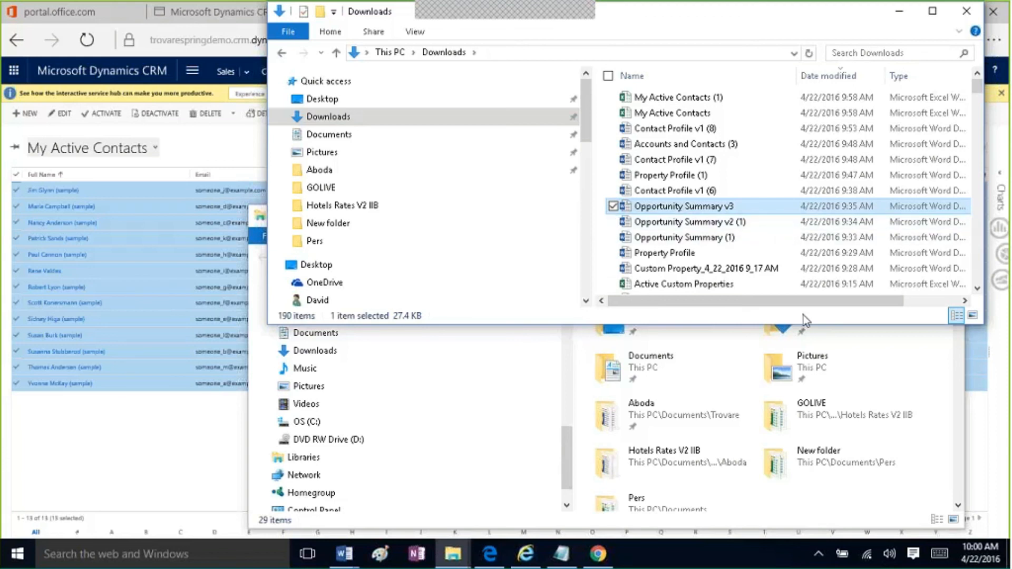
{"action": "left_click_drag", "start_coordinate": [813, 302], "coordinate": [890, 298]}
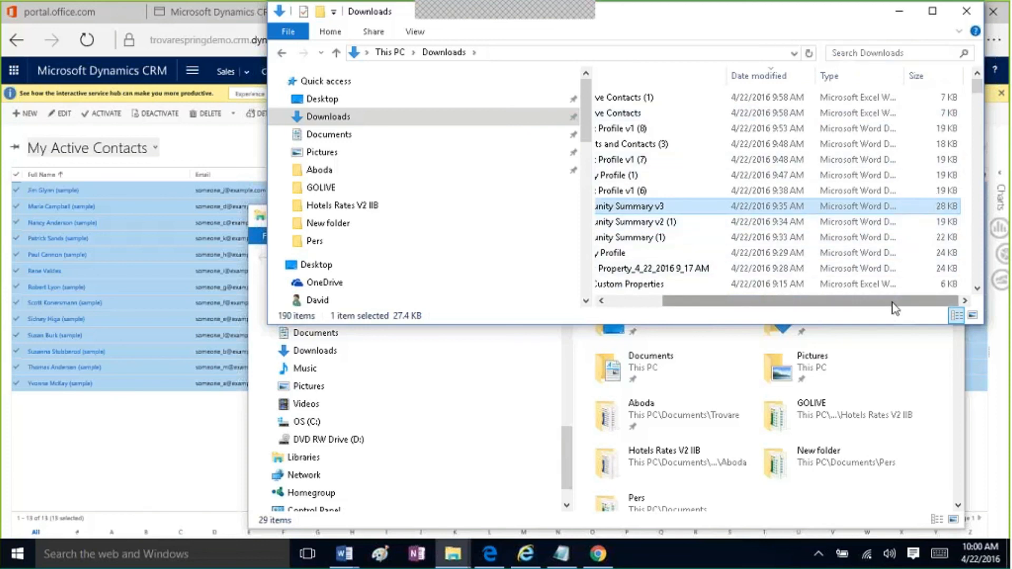
{"action": "left_click_drag", "start_coordinate": [895, 308], "coordinate": [841, 313]}
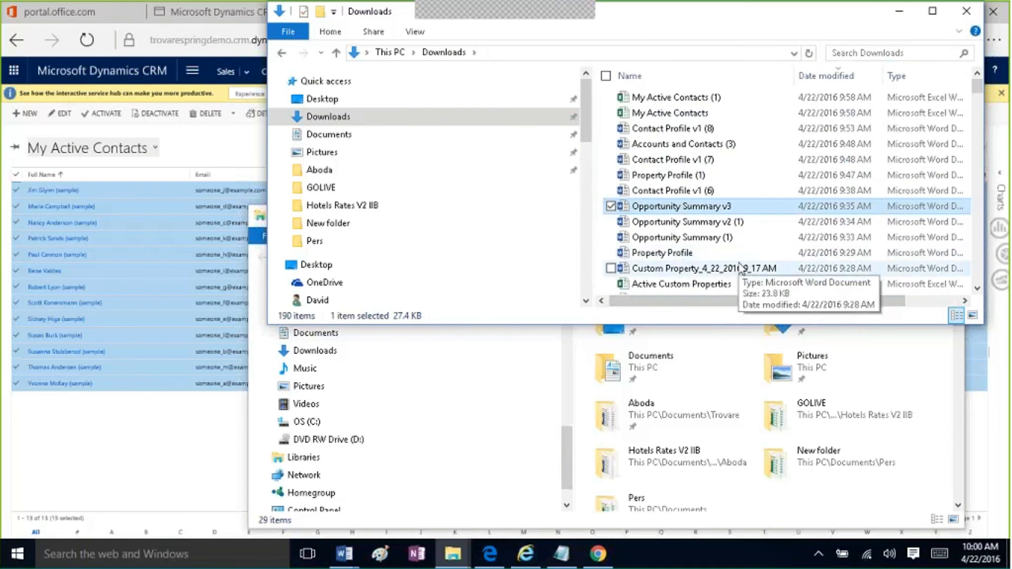
{"action": "left_click_drag", "start_coordinate": [753, 303], "coordinate": [867, 295]}
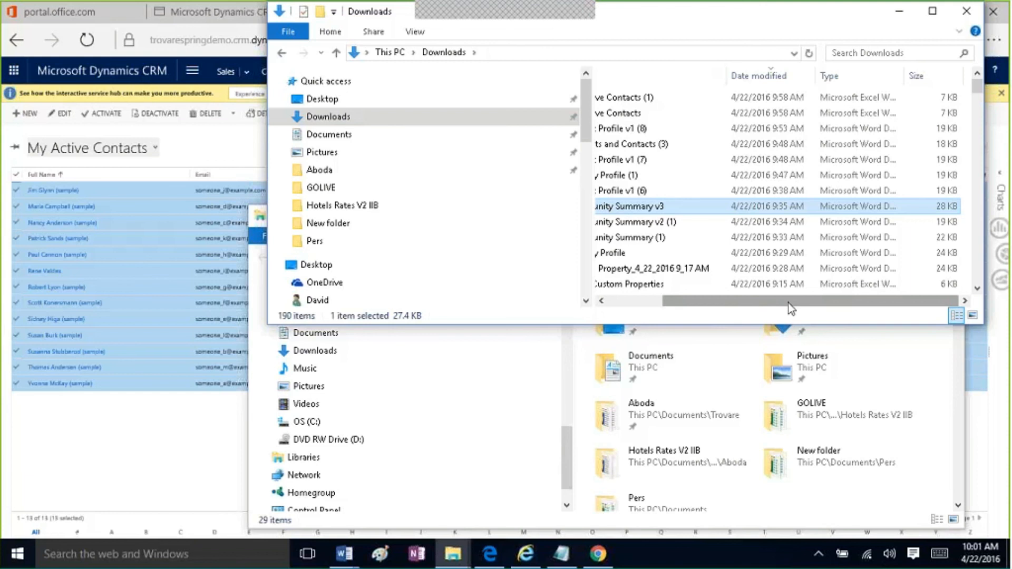
{"action": "left_click", "coordinate": [244, 450]}
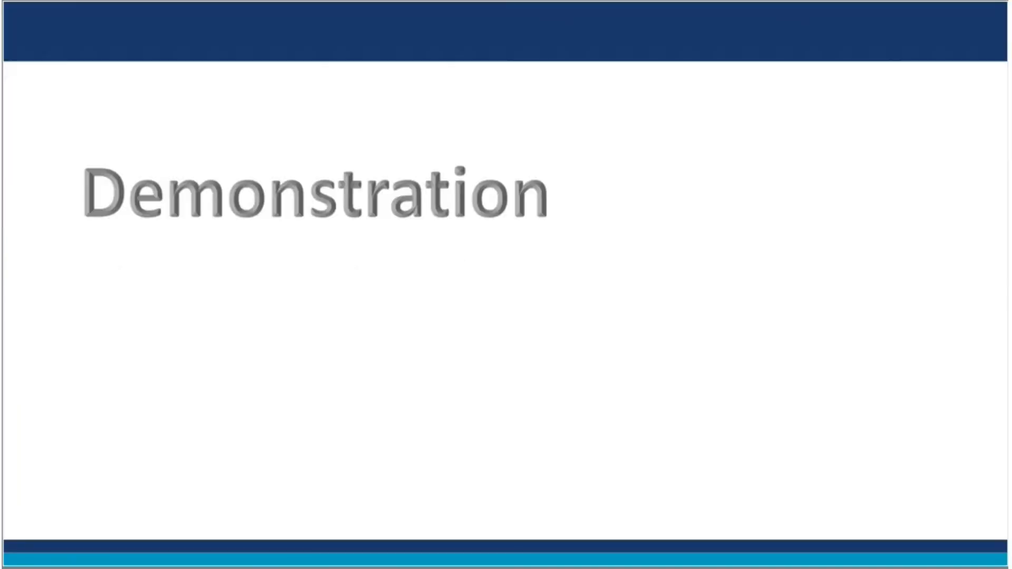
{"action": "key", "text": "Right"}
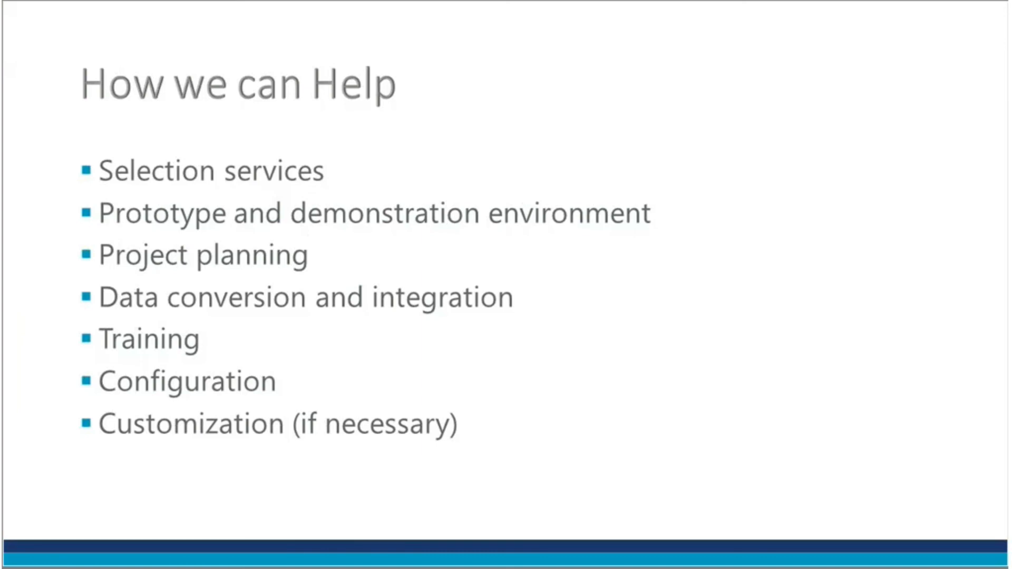